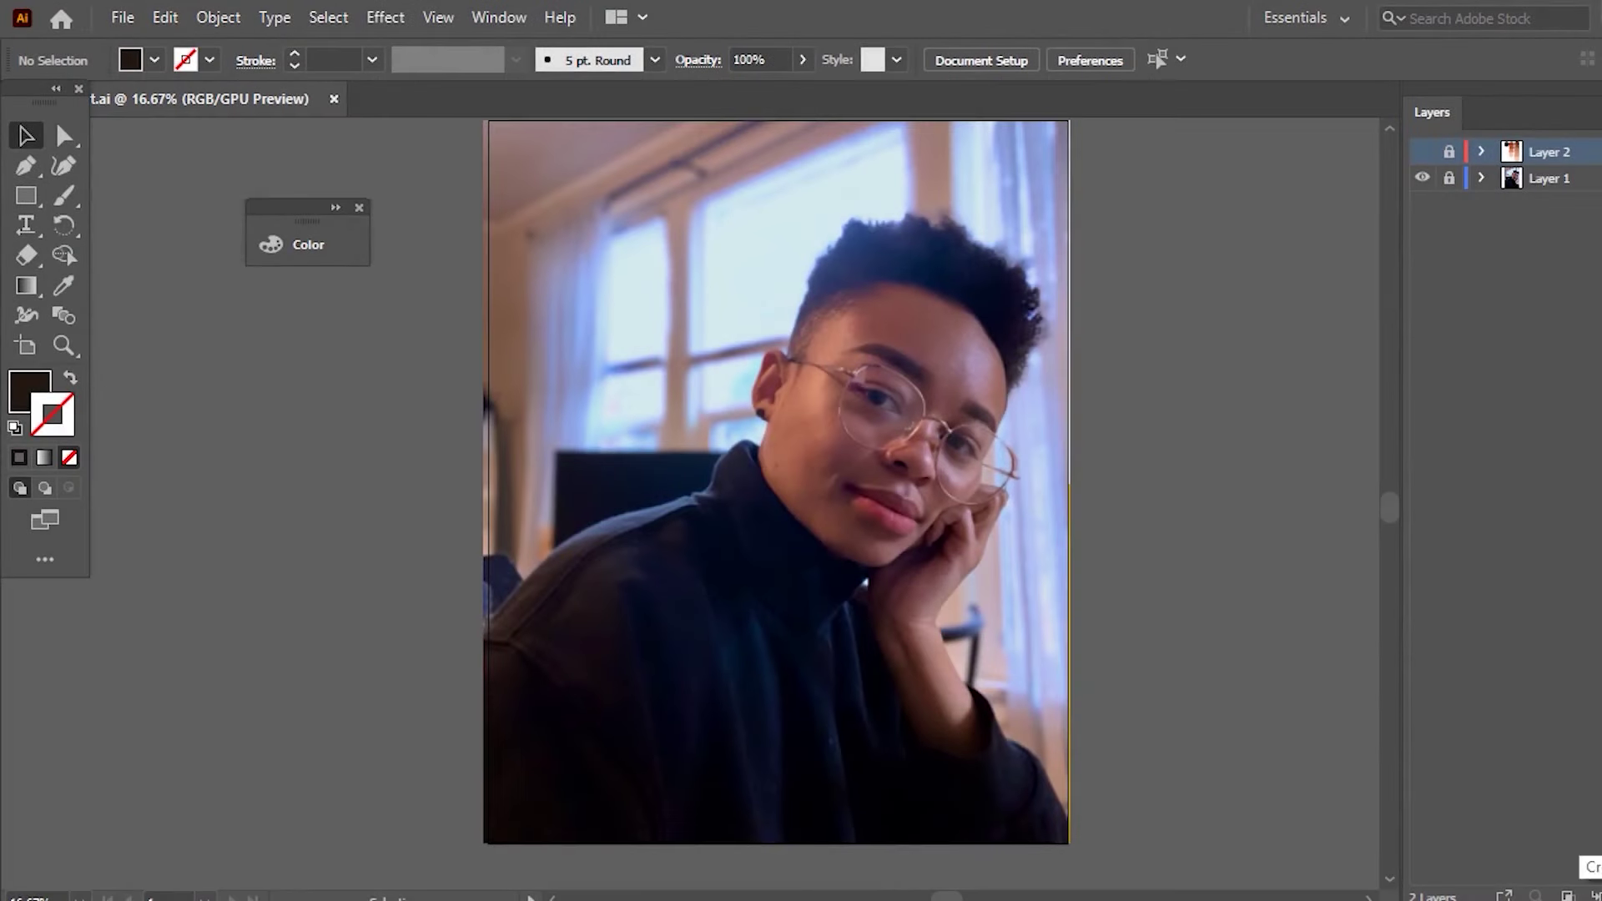
- Add a new layer above the reference photo for drawing
{"action": "left_click", "coordinate": [1566, 895]}
{"action": "scroll", "coordinate": [1106, 426], "scroll_direction": "up", "scroll_amount": 1}
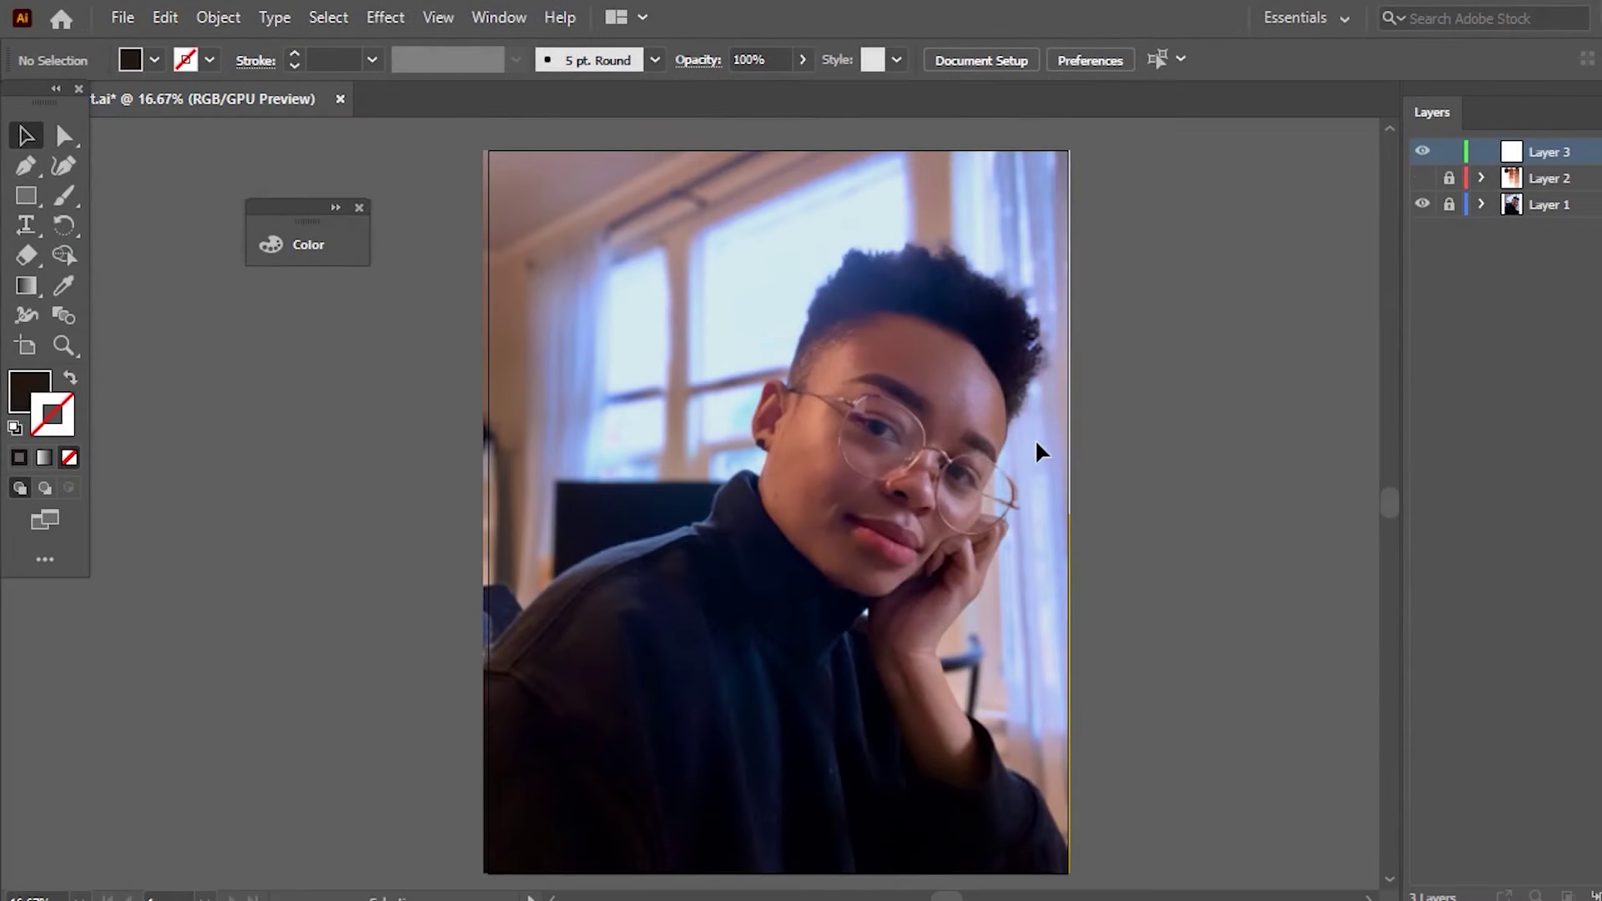
{"action": "scroll", "coordinate": [1034, 438], "scroll_direction": "up", "scroll_amount": 1}
- Fade the reference photo on Layer 1 to about 84% opacity
{"action": "left_click", "coordinate": [1584, 205]}
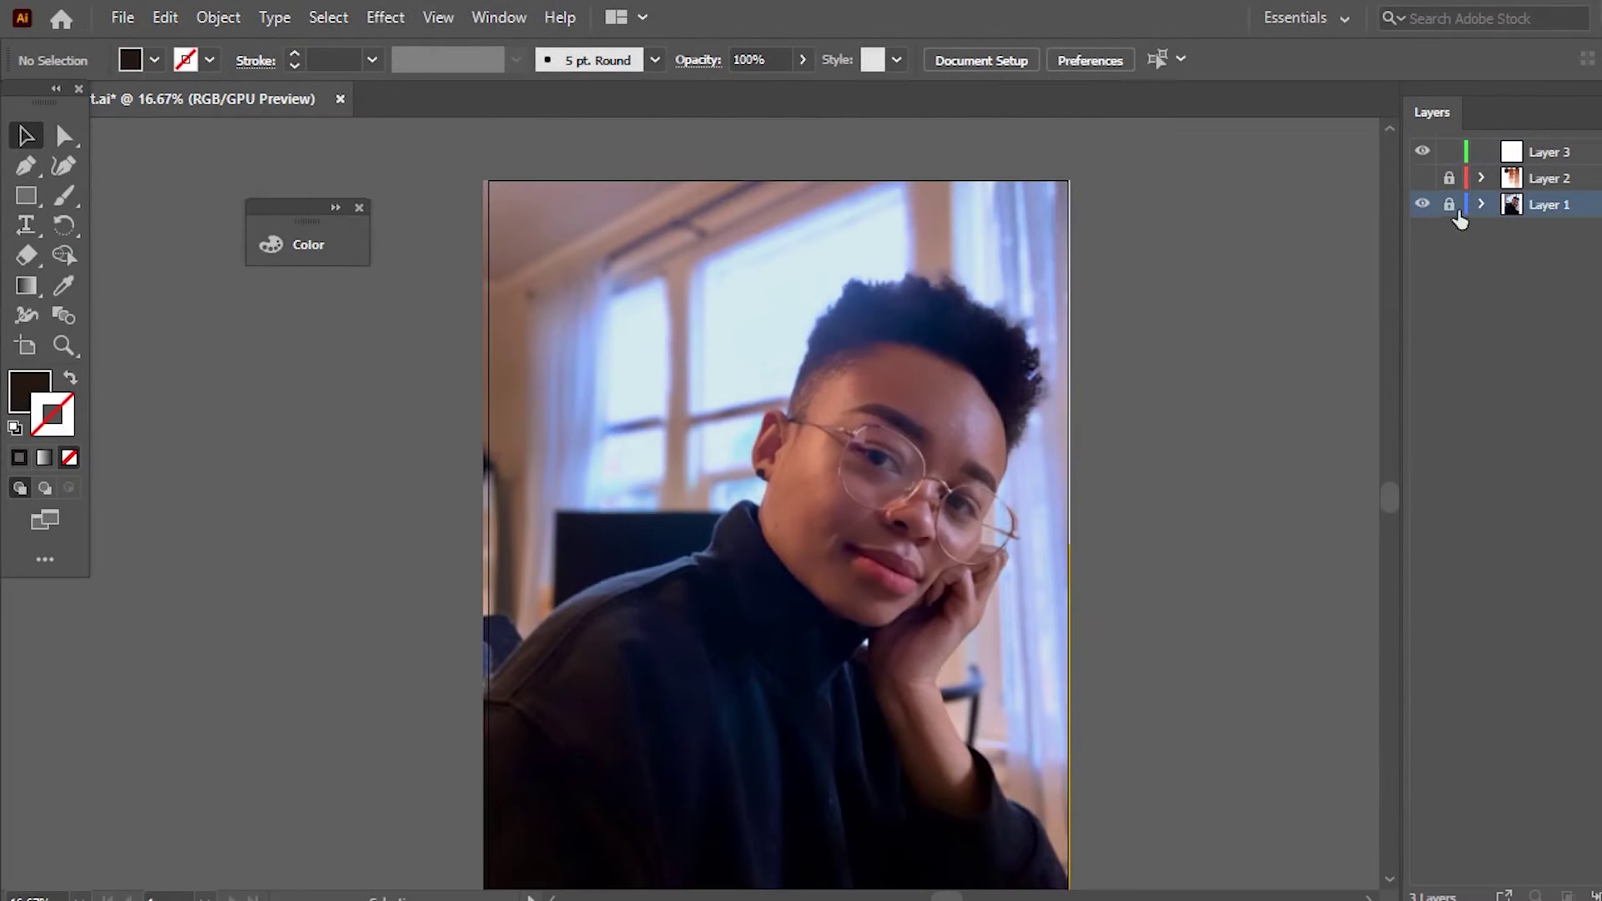
{"action": "key", "text": "ctrl+a"}
{"action": "left_click", "coordinate": [886, 59]}
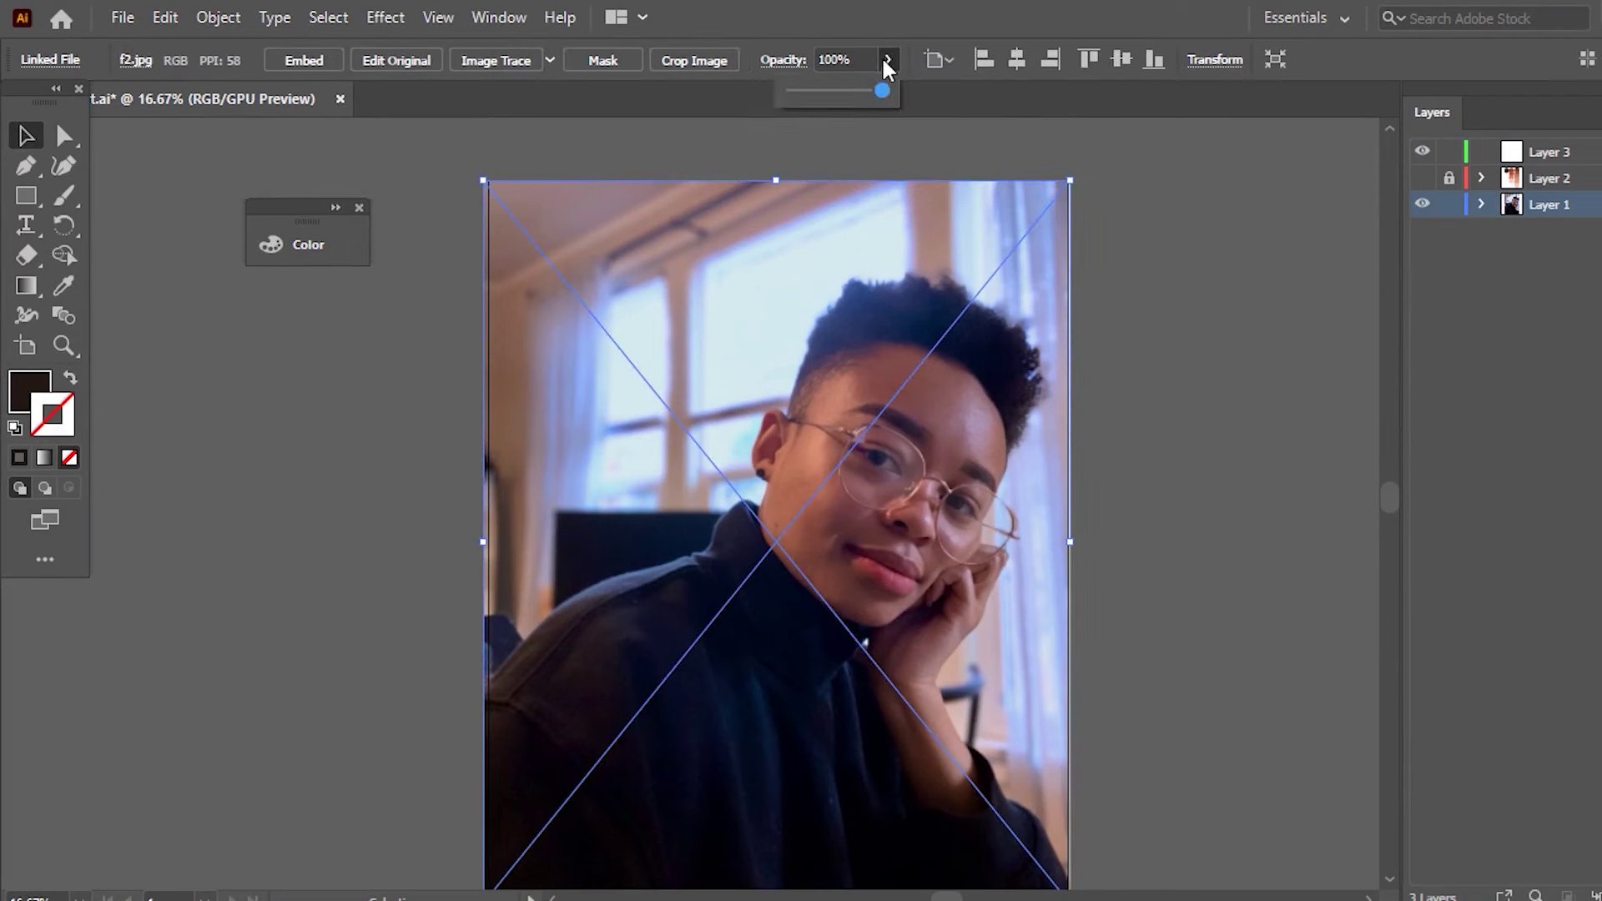
{"action": "left_click", "coordinate": [862, 90]}
{"action": "left_click_drag", "start_coordinate": [866, 91], "coordinate": [874, 92]}
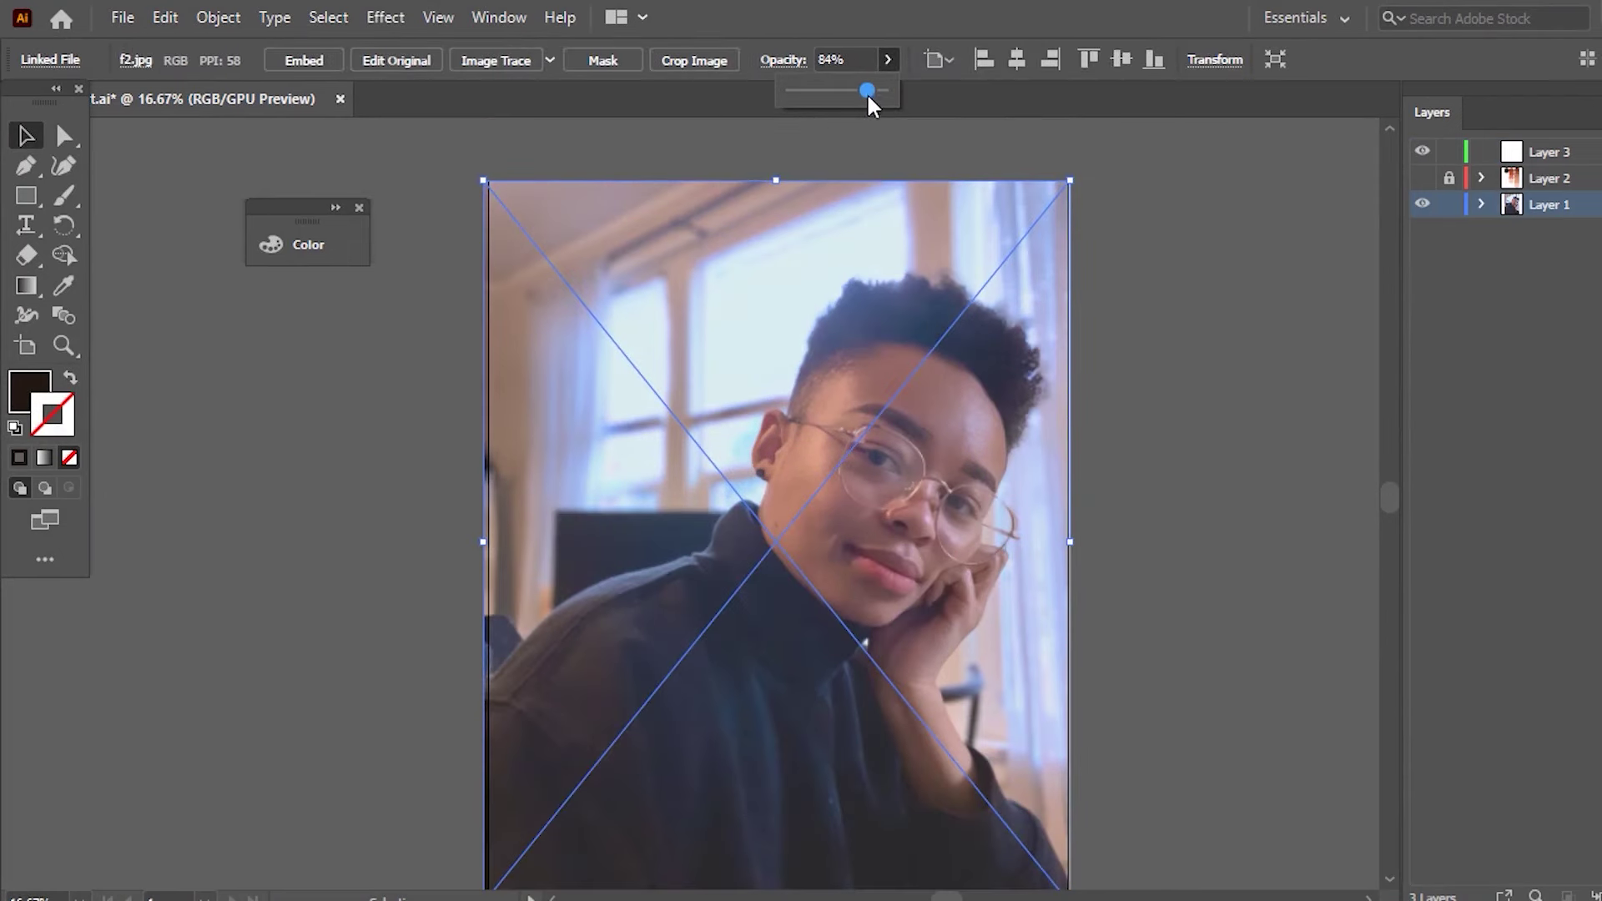
- Lock Layer 1 and make the new Layer 3 active
{"action": "left_click", "coordinate": [1449, 204]}
{"action": "left_click", "coordinate": [1523, 155]}
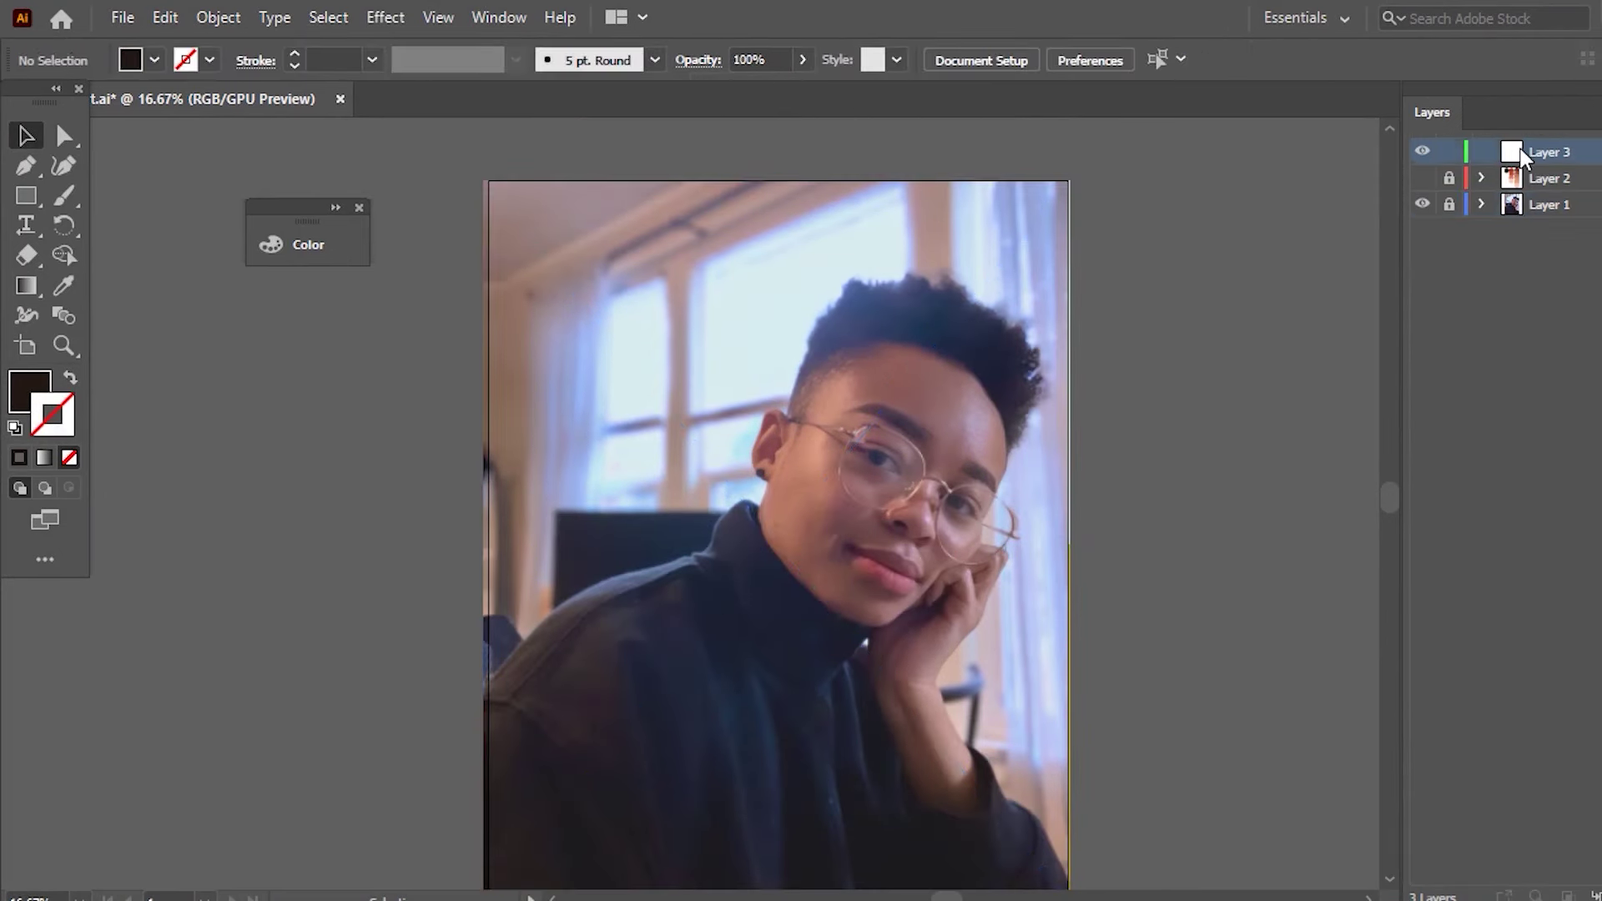
{"action": "scroll", "coordinate": [886, 367], "scroll_direction": "up", "scroll_amount": 3, "text": "alt"}
{"action": "scroll", "coordinate": [961, 382], "scroll_direction": "up", "scroll_amount": 2, "text": "alt"}
- Trace the hairline beside the ear with the Pencil using a 1 pt stroke
{"action": "key", "text": "n"}
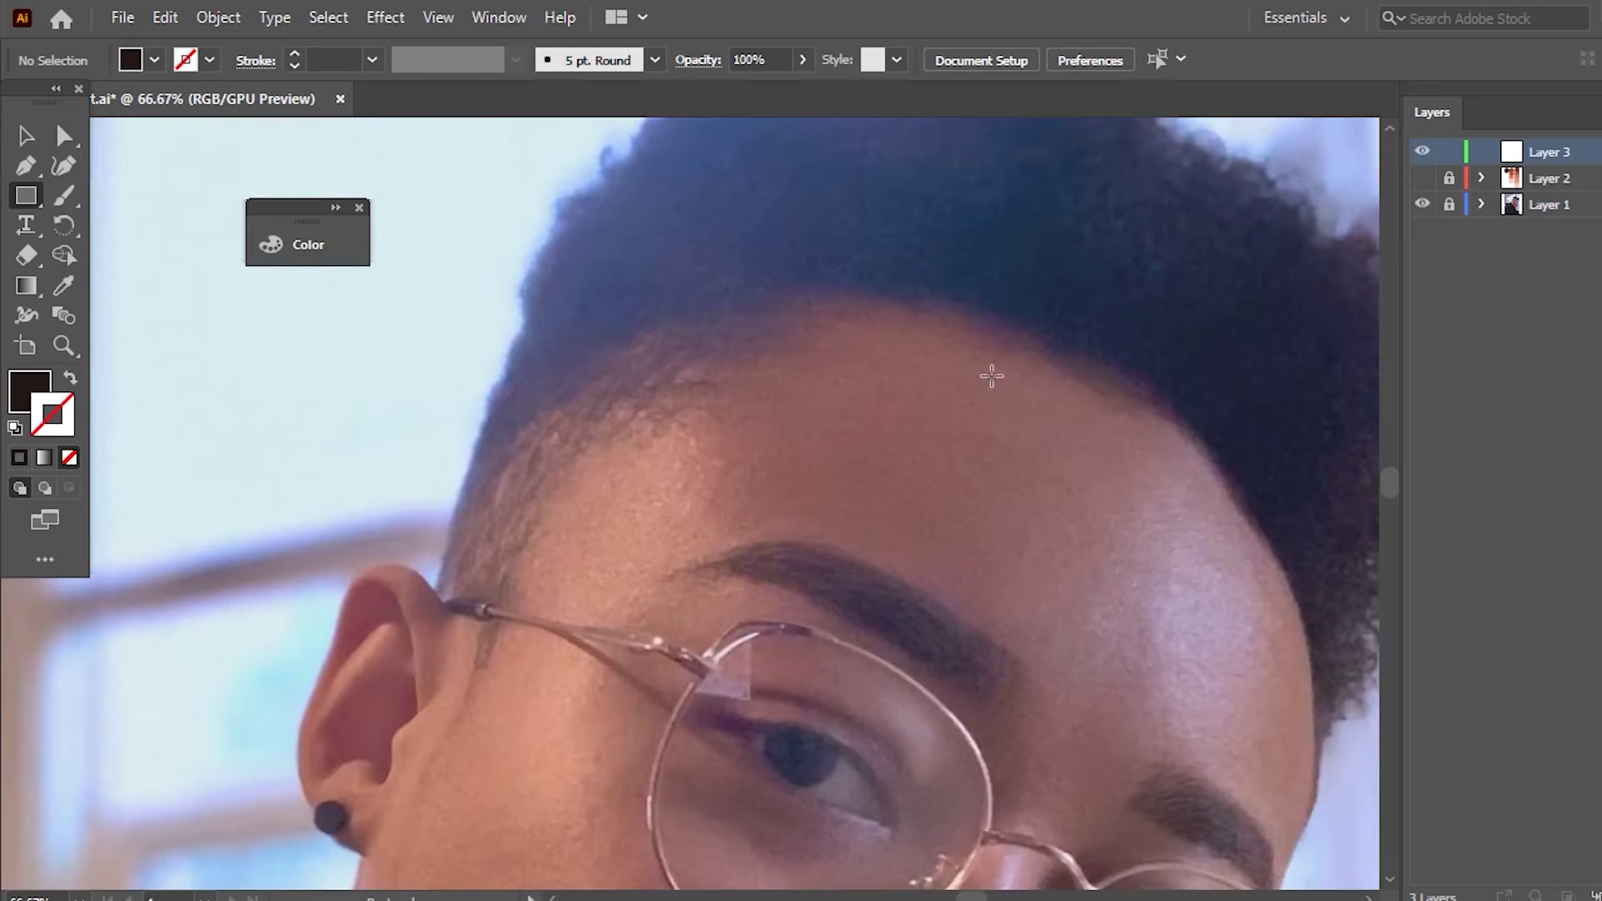
{"action": "scroll", "coordinate": [584, 355], "scroll_direction": "up", "scroll_amount": 1, "text": "alt"}
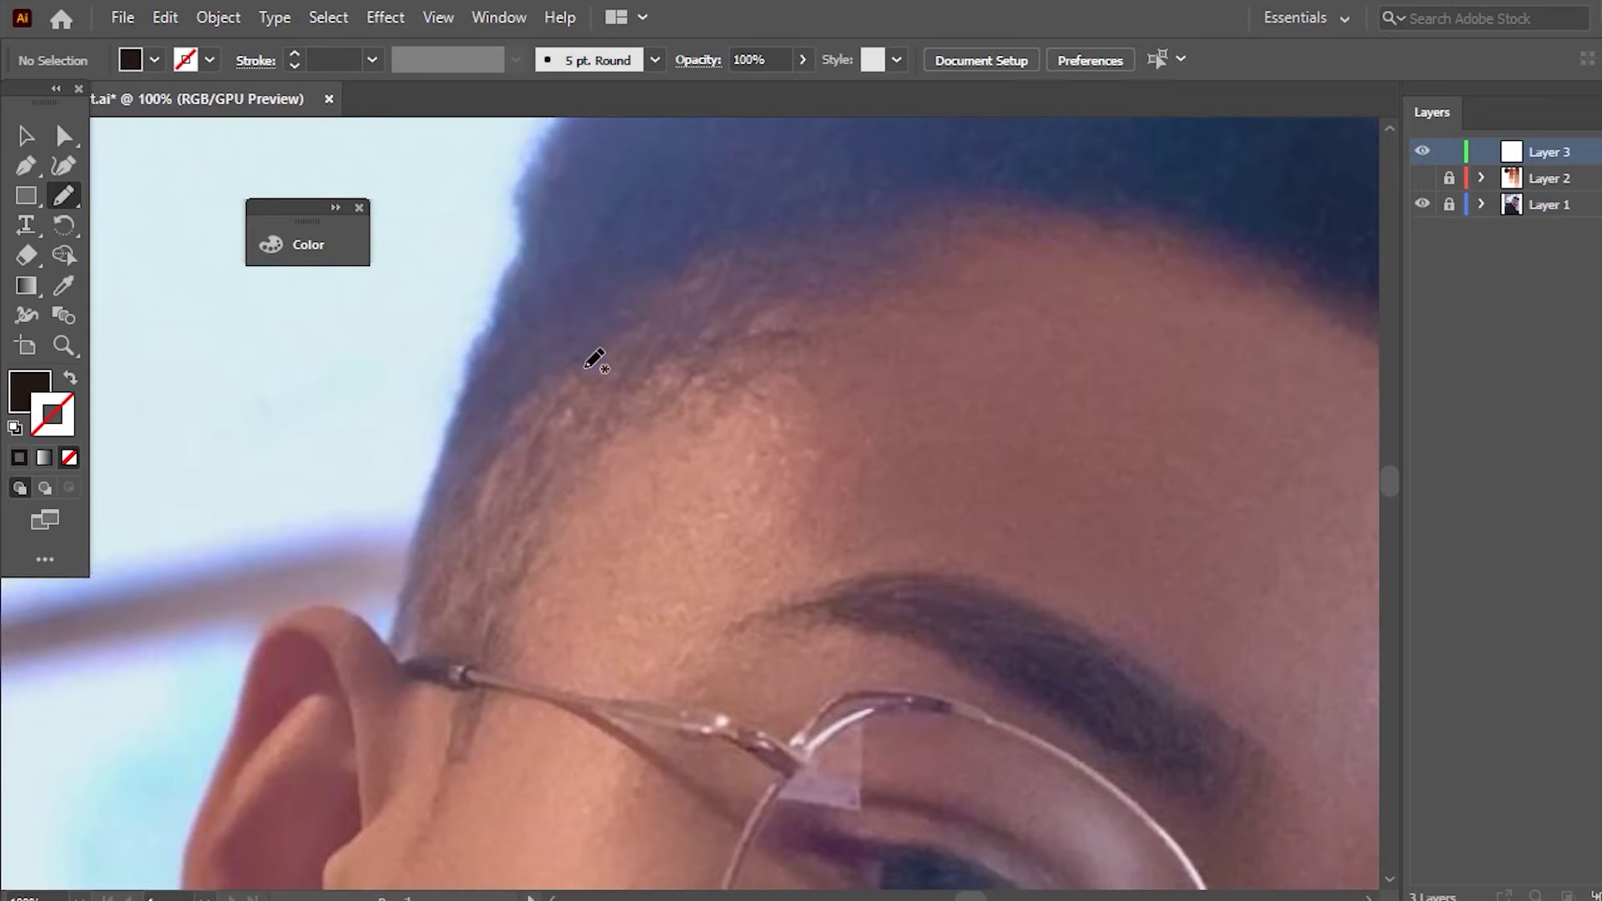
{"action": "left_click_drag", "start_coordinate": [386, 640], "coordinate": [478, 342]}
{"action": "left_click_drag", "start_coordinate": [512, 273], "coordinate": [509, 277]}
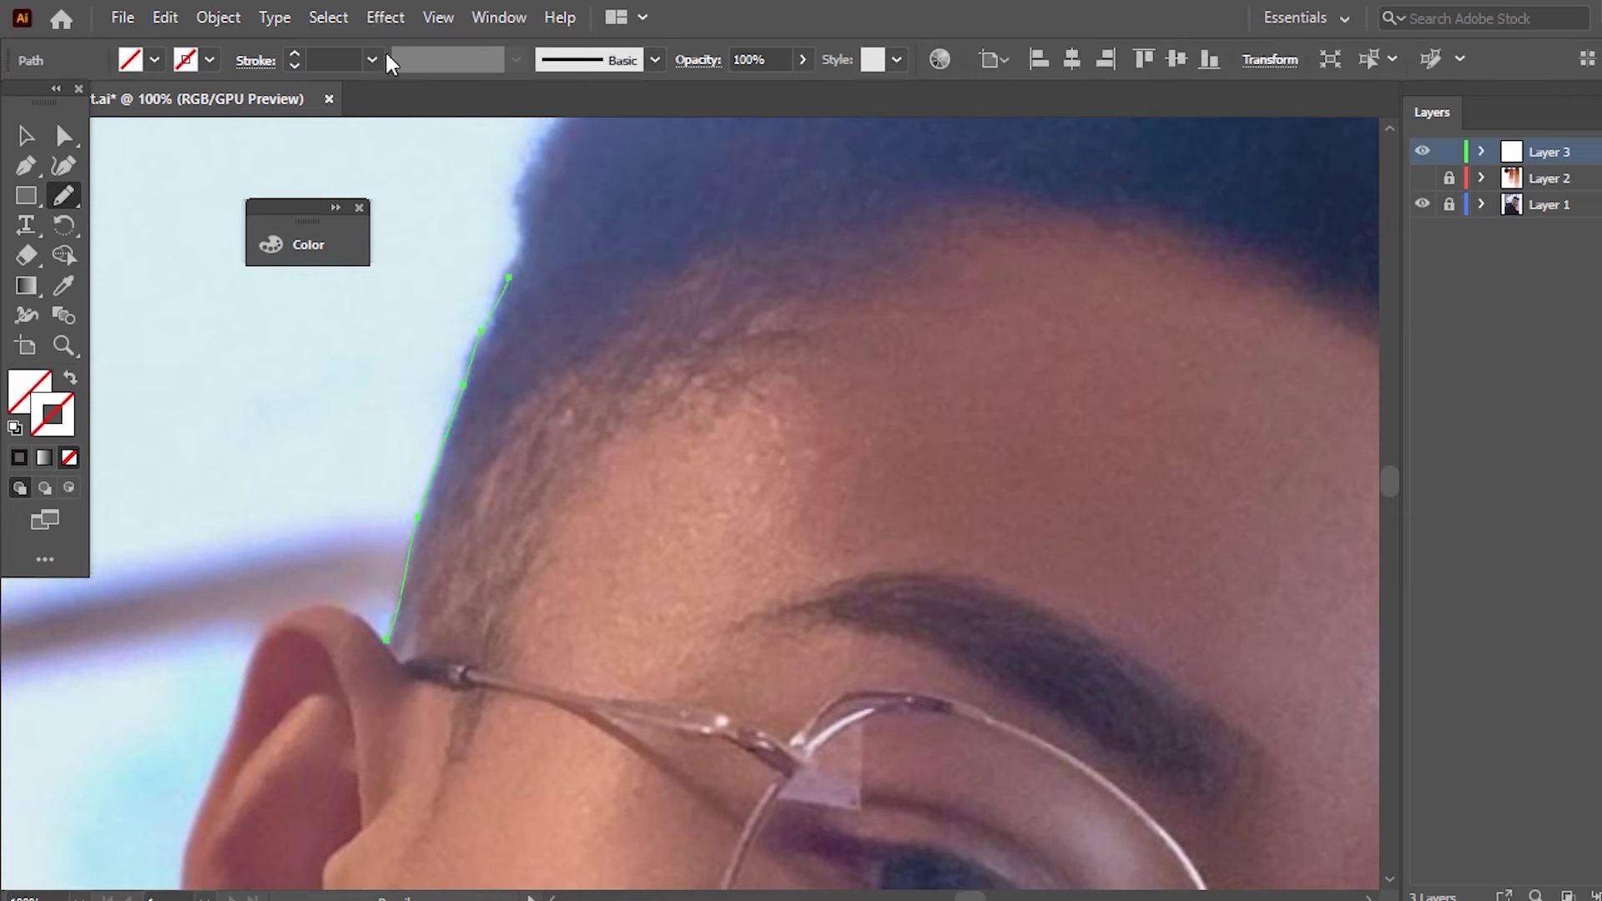
{"action": "left_click", "coordinate": [372, 59]}
{"action": "left_click", "coordinate": [393, 166]}
{"action": "left_click_drag", "start_coordinate": [466, 376], "coordinate": [482, 320]}
- Extend the hair path to the top of the head and fill it dark brown #231913
{"action": "left_click", "coordinate": [186, 61]}
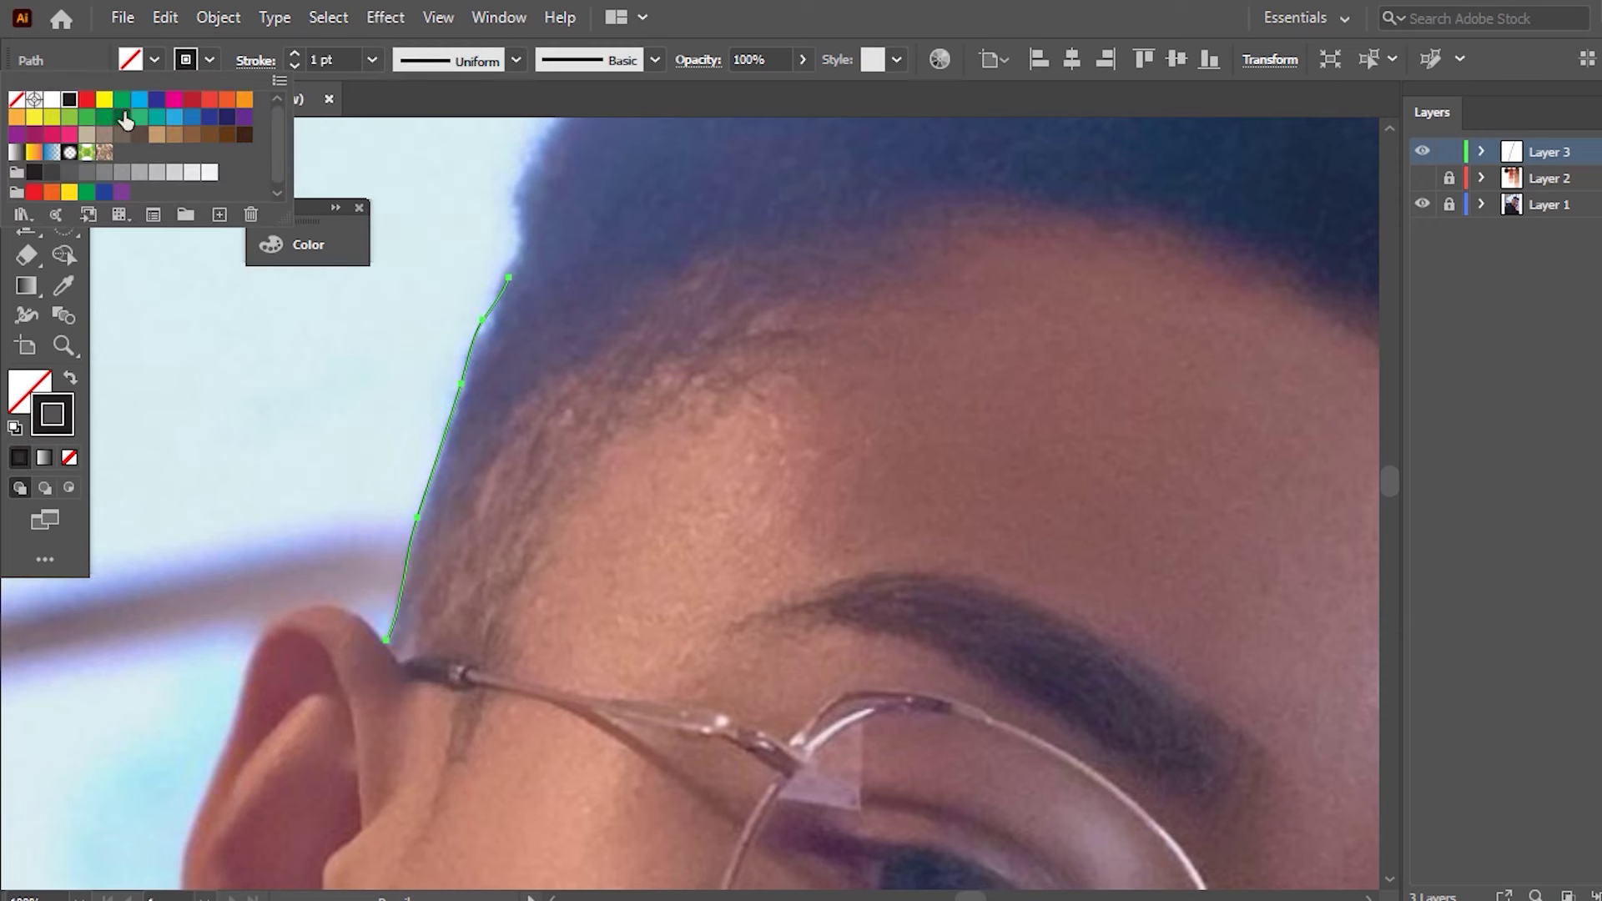
{"action": "left_click", "coordinate": [54, 100]}
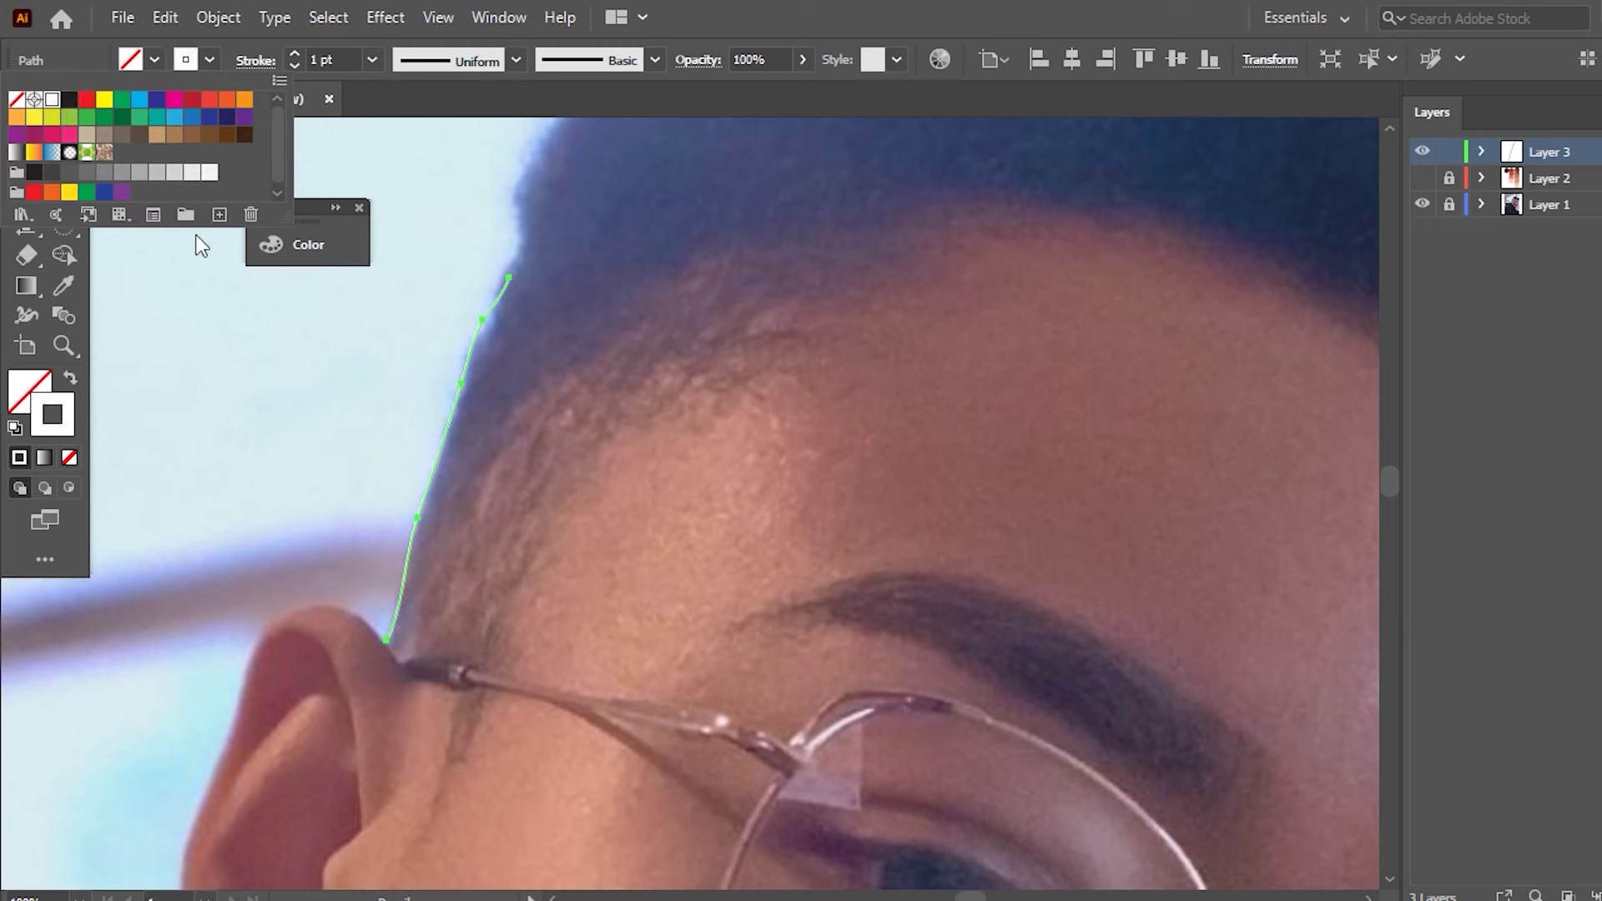
{"action": "left_click", "coordinate": [419, 518]}
{"action": "left_click_drag", "start_coordinate": [421, 510], "coordinate": [413, 582]}
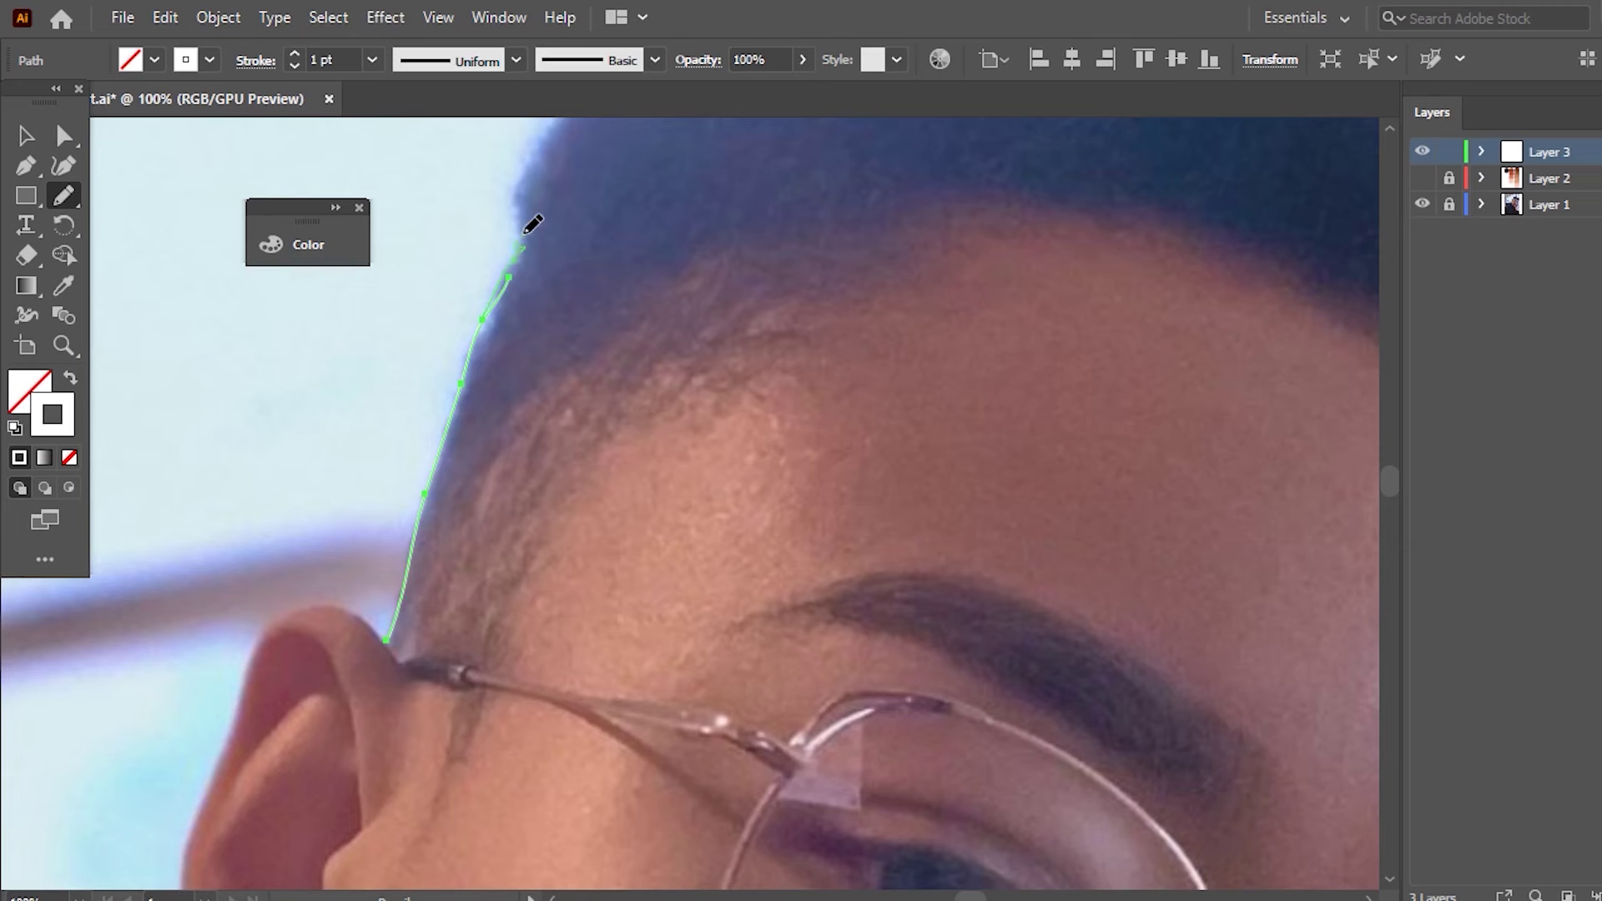
{"action": "left_click_drag", "start_coordinate": [524, 191], "coordinate": [529, 159]}
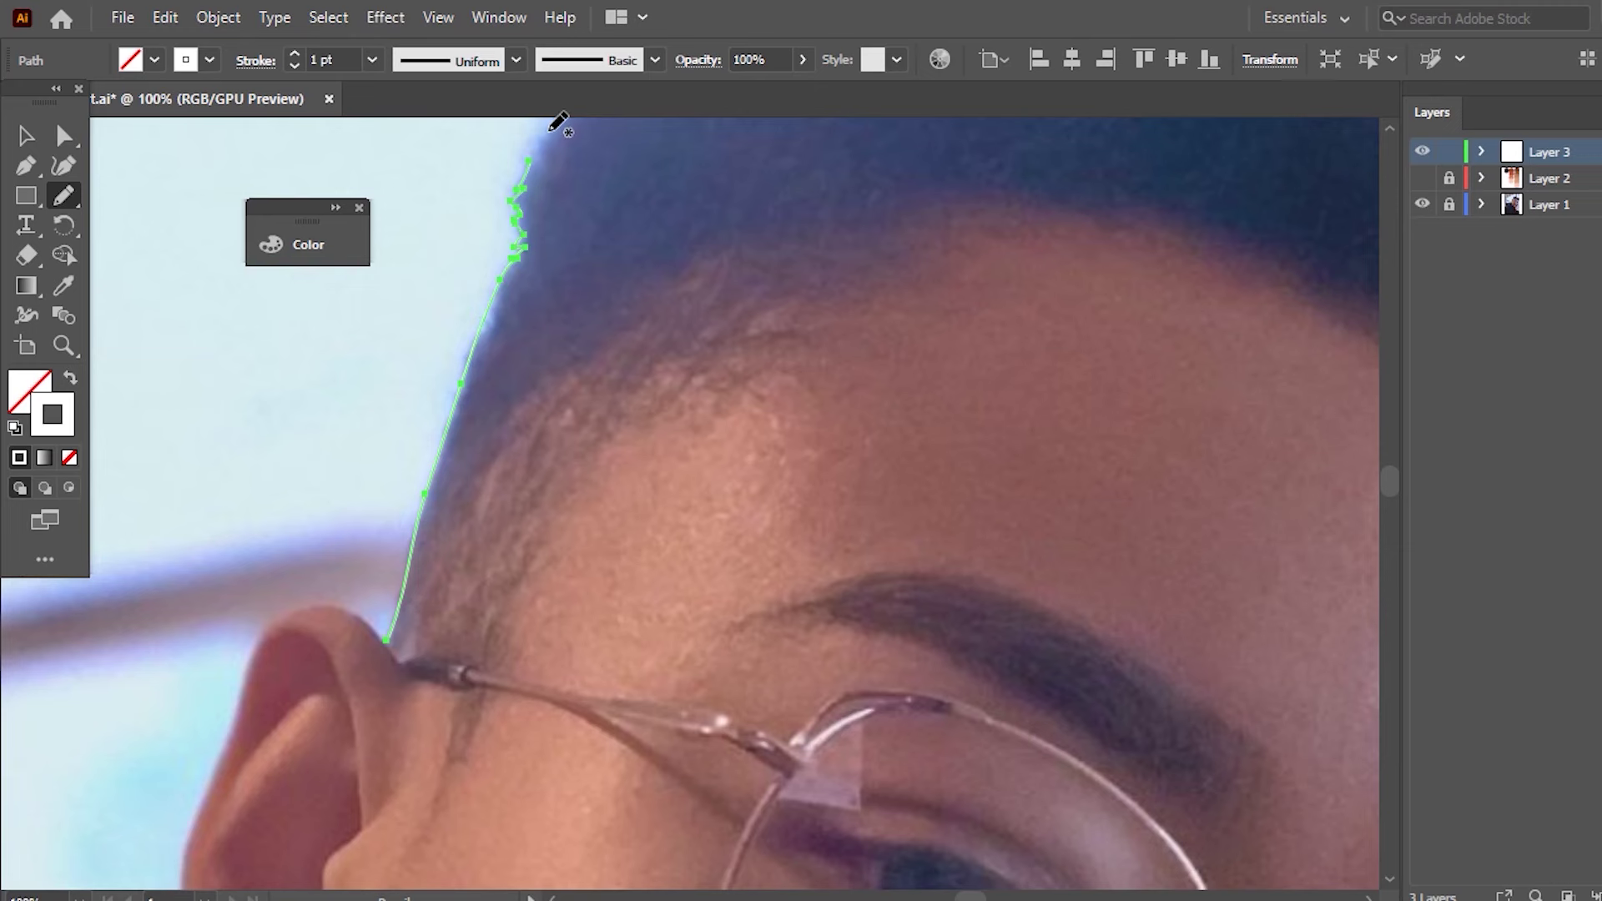
{"action": "scroll", "coordinate": [644, 414], "scroll_direction": "up", "scroll_amount": 5}
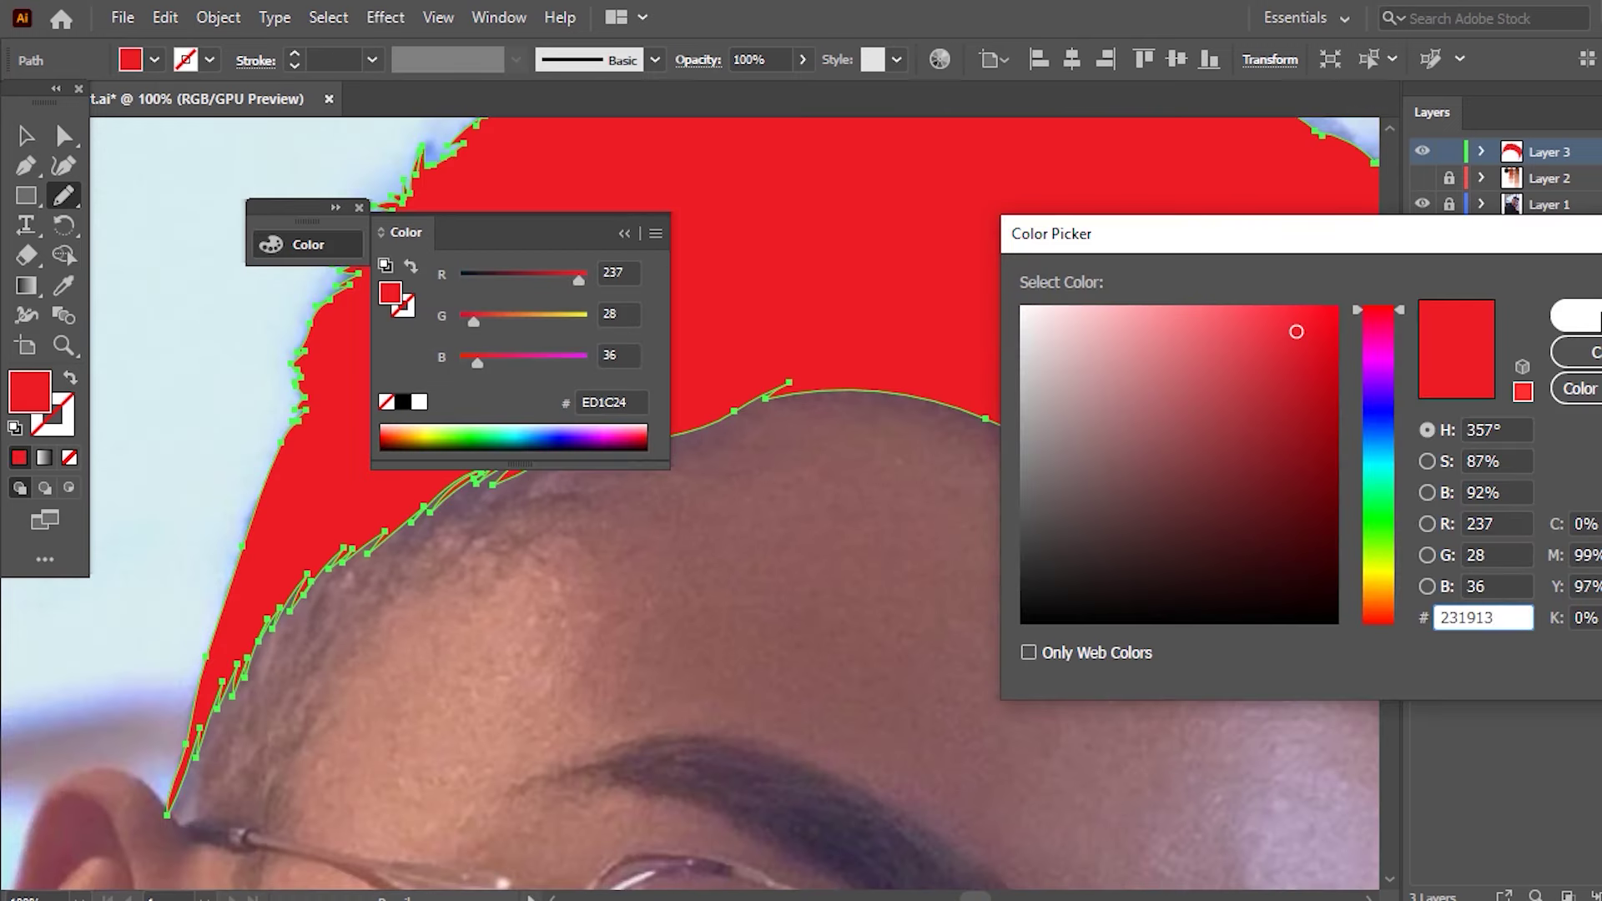
{"action": "left_click", "coordinate": [1581, 316]}
{"action": "left_click", "coordinate": [624, 232]}
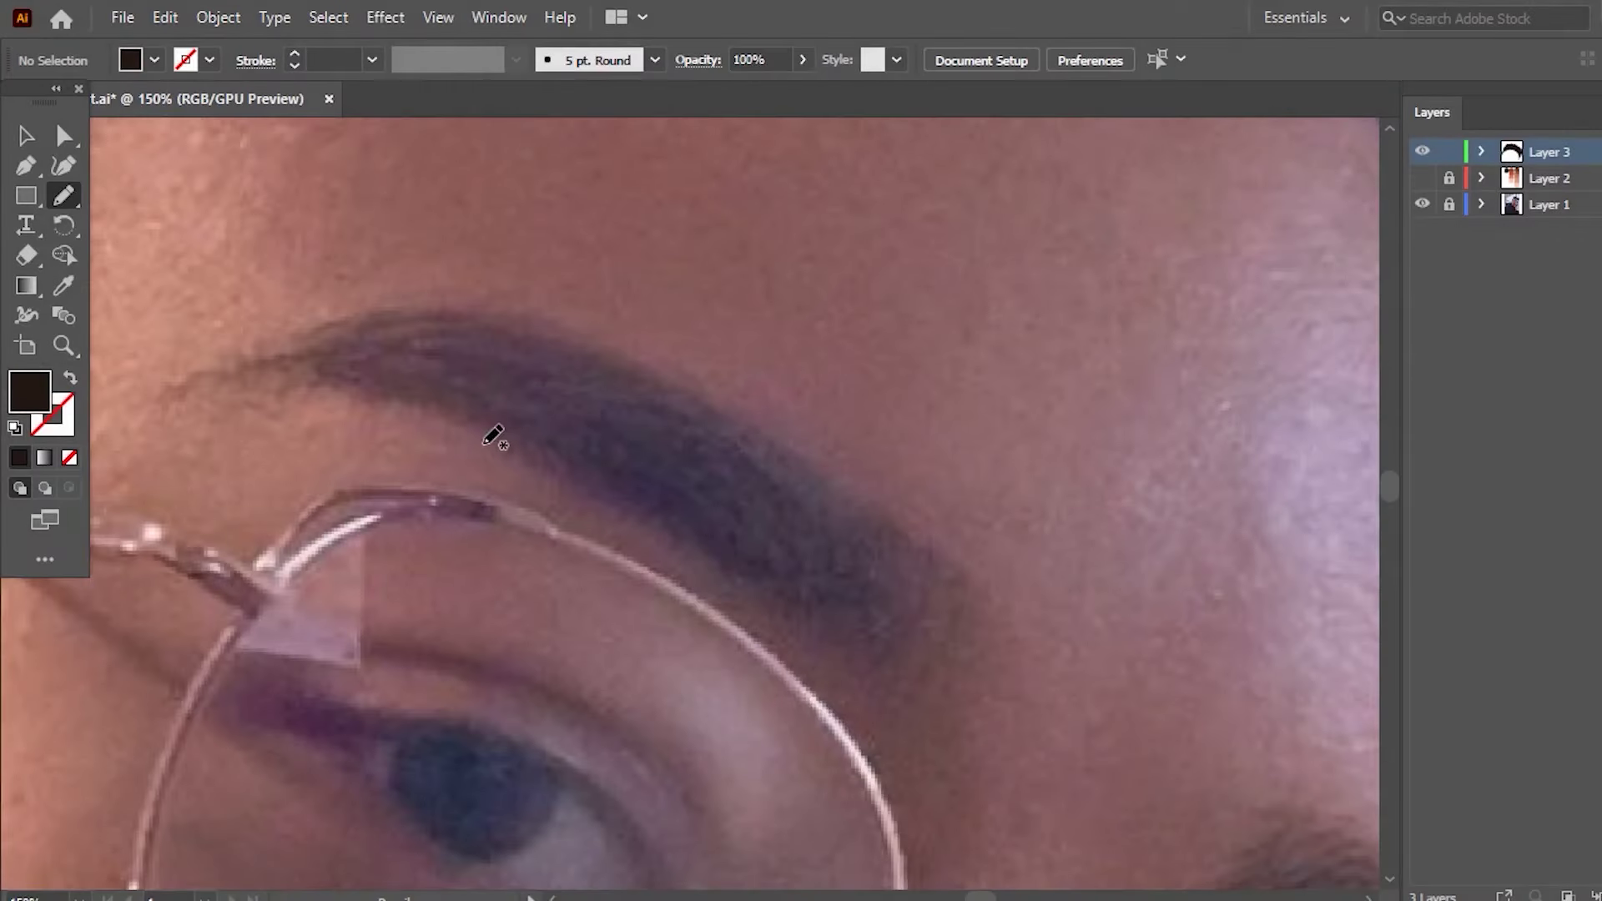
- Draw a curved line along the eyebrow, discarding two misdrawn attempts
{"action": "left_click_drag", "start_coordinate": [467, 415], "coordinate": [644, 493]}
{"action": "key", "text": "ctrl+z"}
{"action": "mouse_move", "coordinate": [488, 448]}
{"action": "left_mouse_down"}
{"action": "mouse_move", "coordinate": [551, 457]}
{"action": "mouse_move", "coordinate": [792, 572]}
{"action": "left_mouse_up"}
{"action": "key", "text": "ctrl+z"}
{"action": "mouse_move", "coordinate": [465, 432]}
{"action": "left_mouse_down"}
{"action": "mouse_move", "coordinate": [708, 547]}
{"action": "mouse_move", "coordinate": [762, 596]}
{"action": "left_mouse_up"}
{"action": "left_click", "coordinate": [187, 65]}
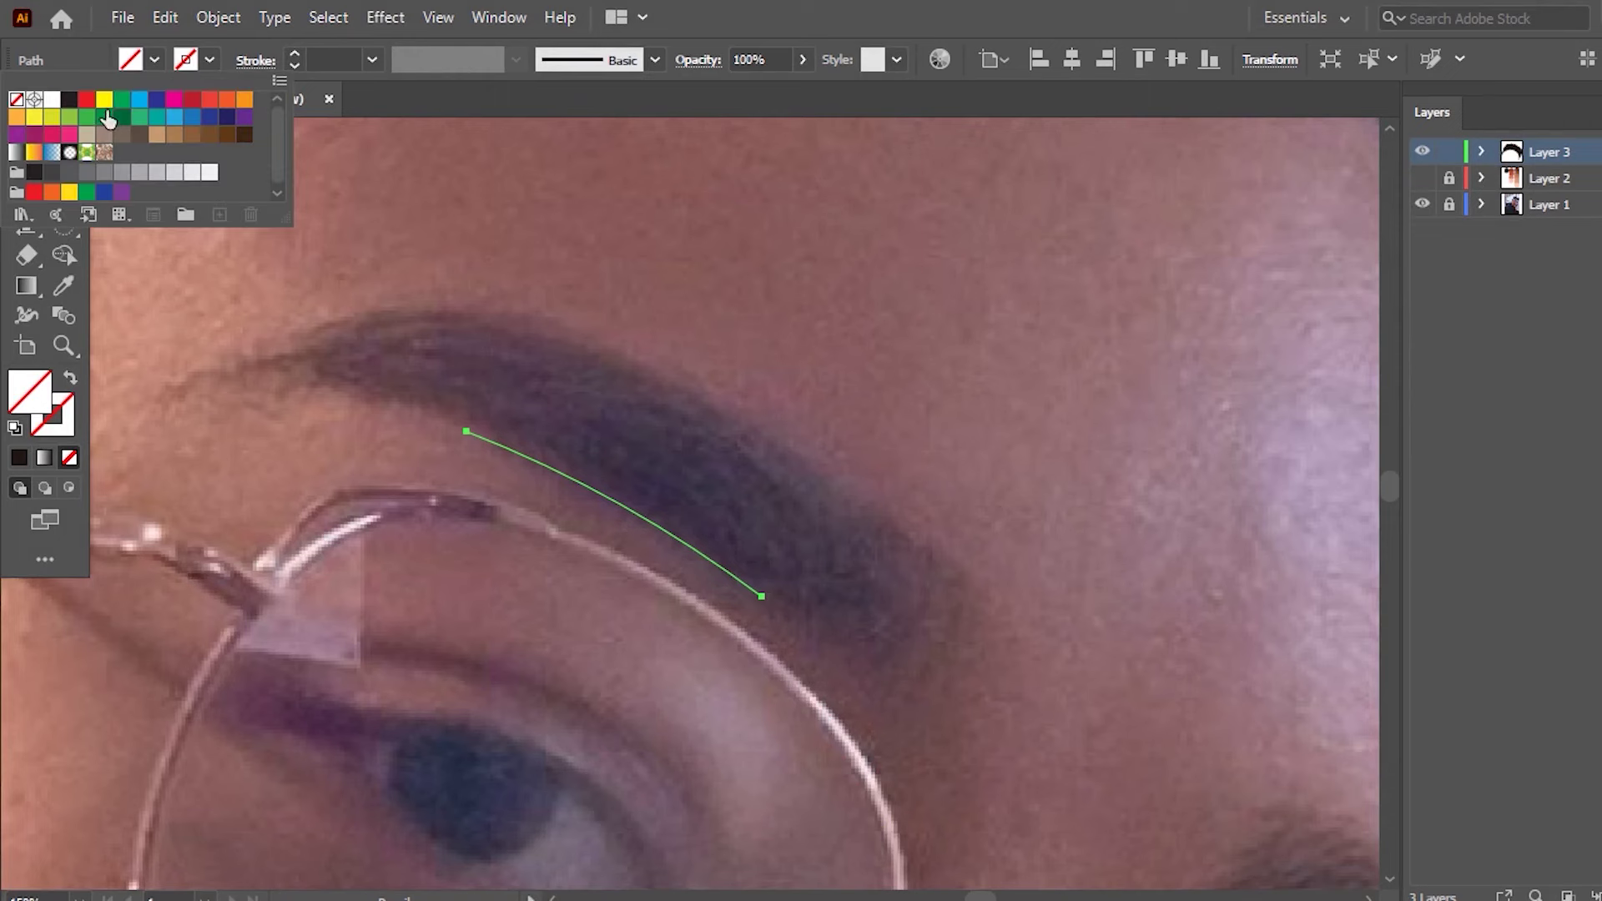
- Give the eyebrow line a yellow stroke and trace it into a closed outline around the brow
{"action": "left_click", "coordinate": [102, 107]}
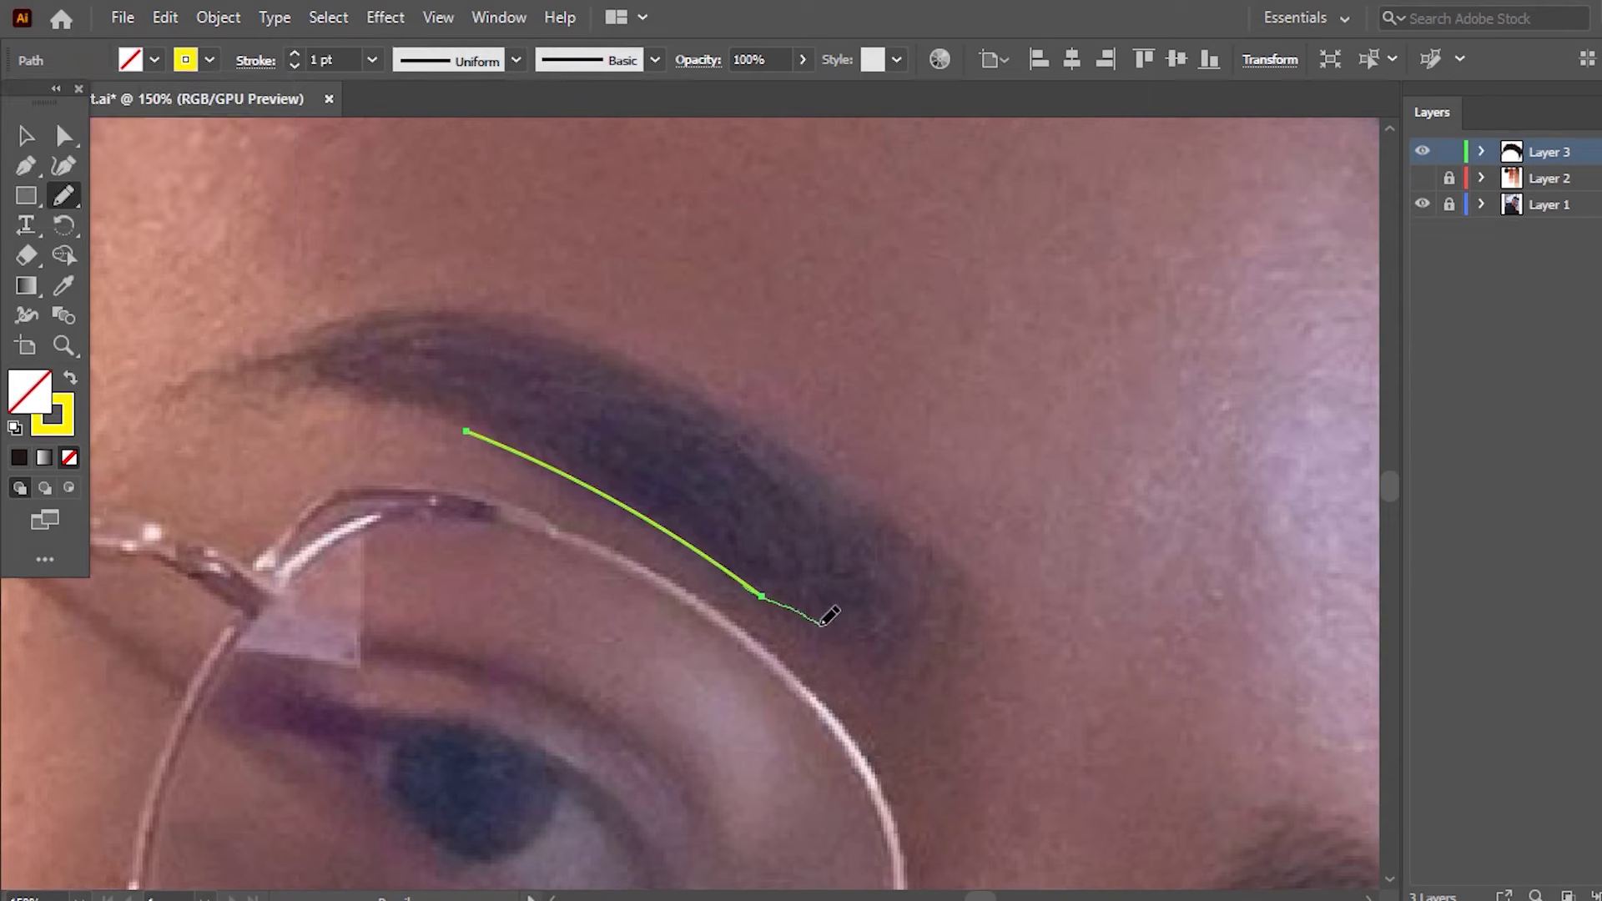
{"action": "mouse_move", "coordinate": [823, 623]}
{"action": "left_mouse_down"}
{"action": "mouse_move", "coordinate": [793, 594]}
{"action": "mouse_move", "coordinate": [882, 659]}
{"action": "left_mouse_up"}
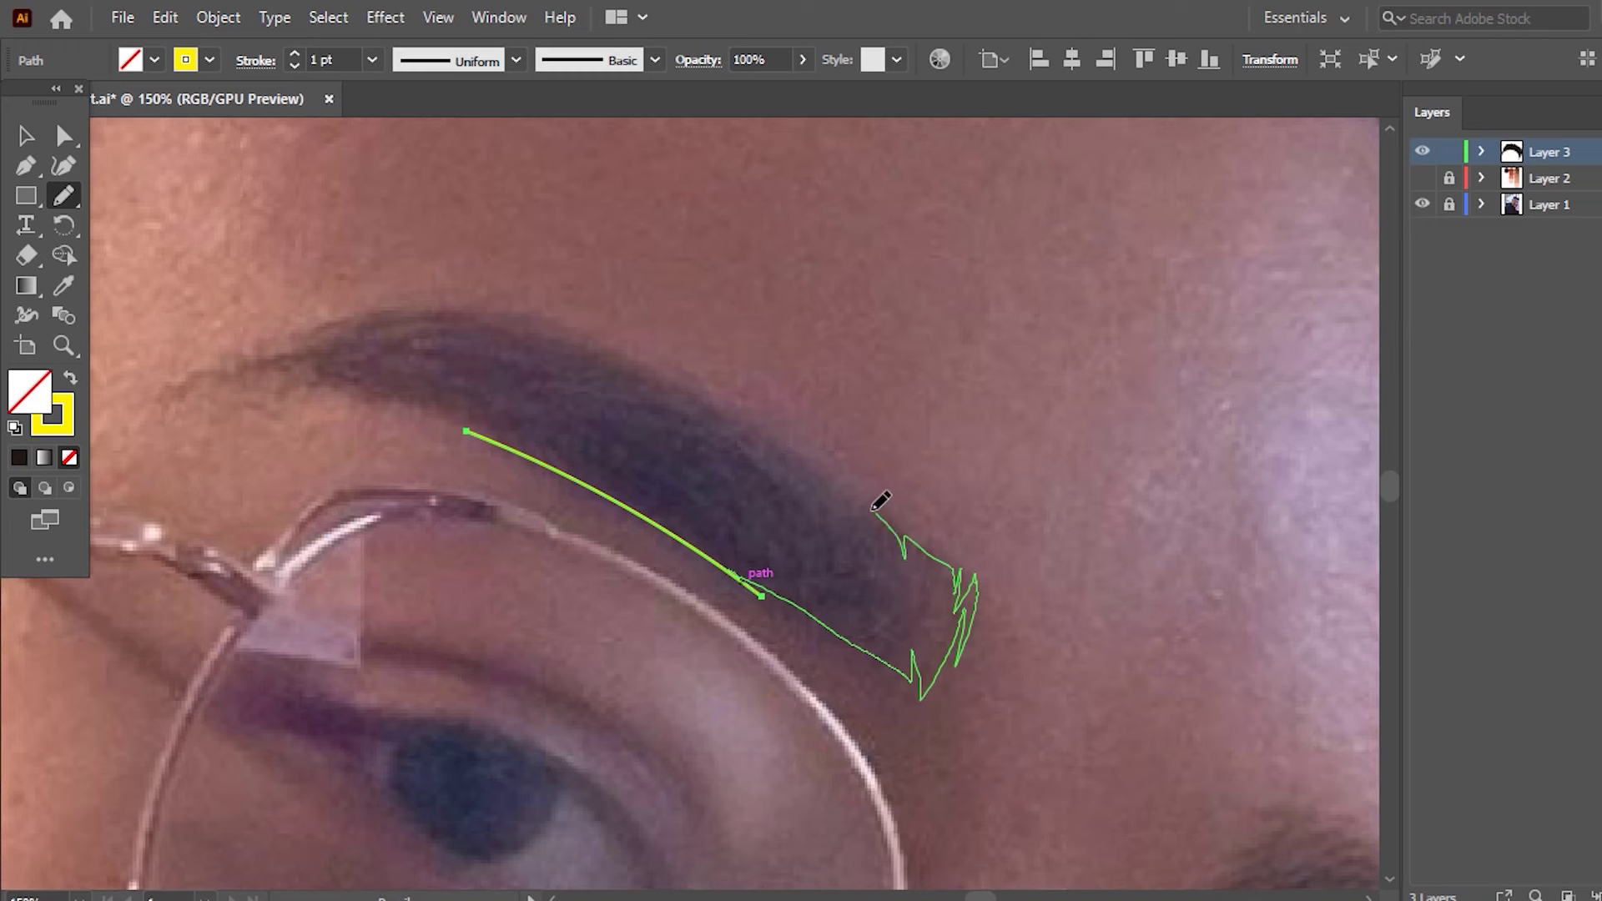
{"action": "mouse_move", "coordinate": [814, 465]}
{"action": "left_mouse_down"}
{"action": "mouse_move", "coordinate": [726, 398]}
{"action": "mouse_move", "coordinate": [613, 354]}
{"action": "left_mouse_up"}
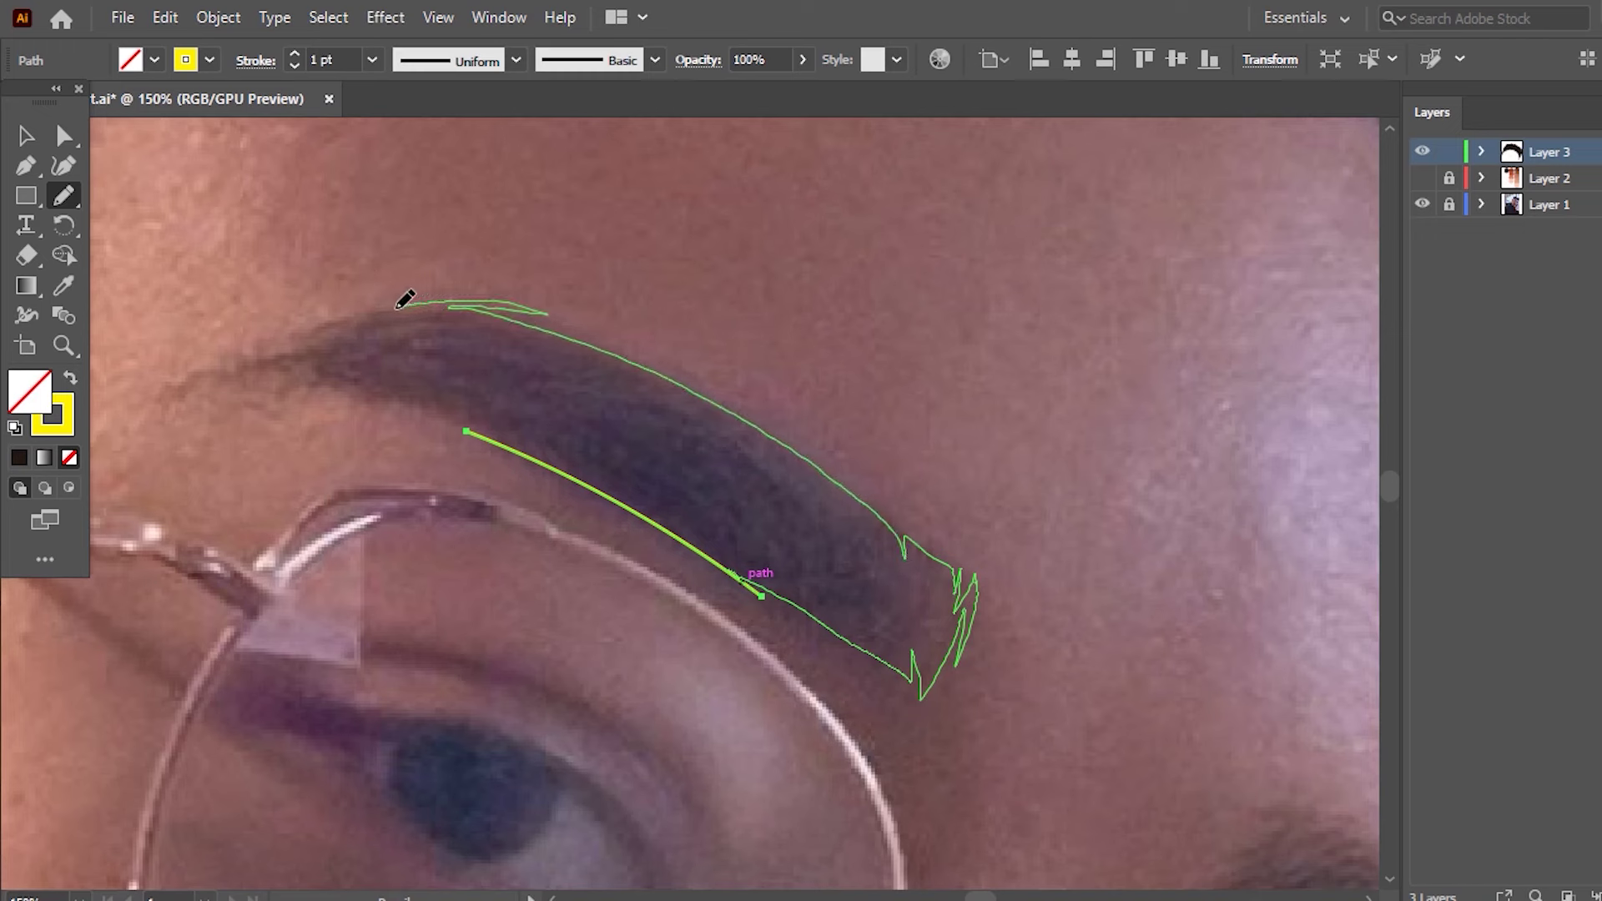
{"action": "left_click_drag", "start_coordinate": [274, 370], "coordinate": [417, 399]}
{"action": "left_click_drag", "start_coordinate": [503, 449], "coordinate": [494, 436]}
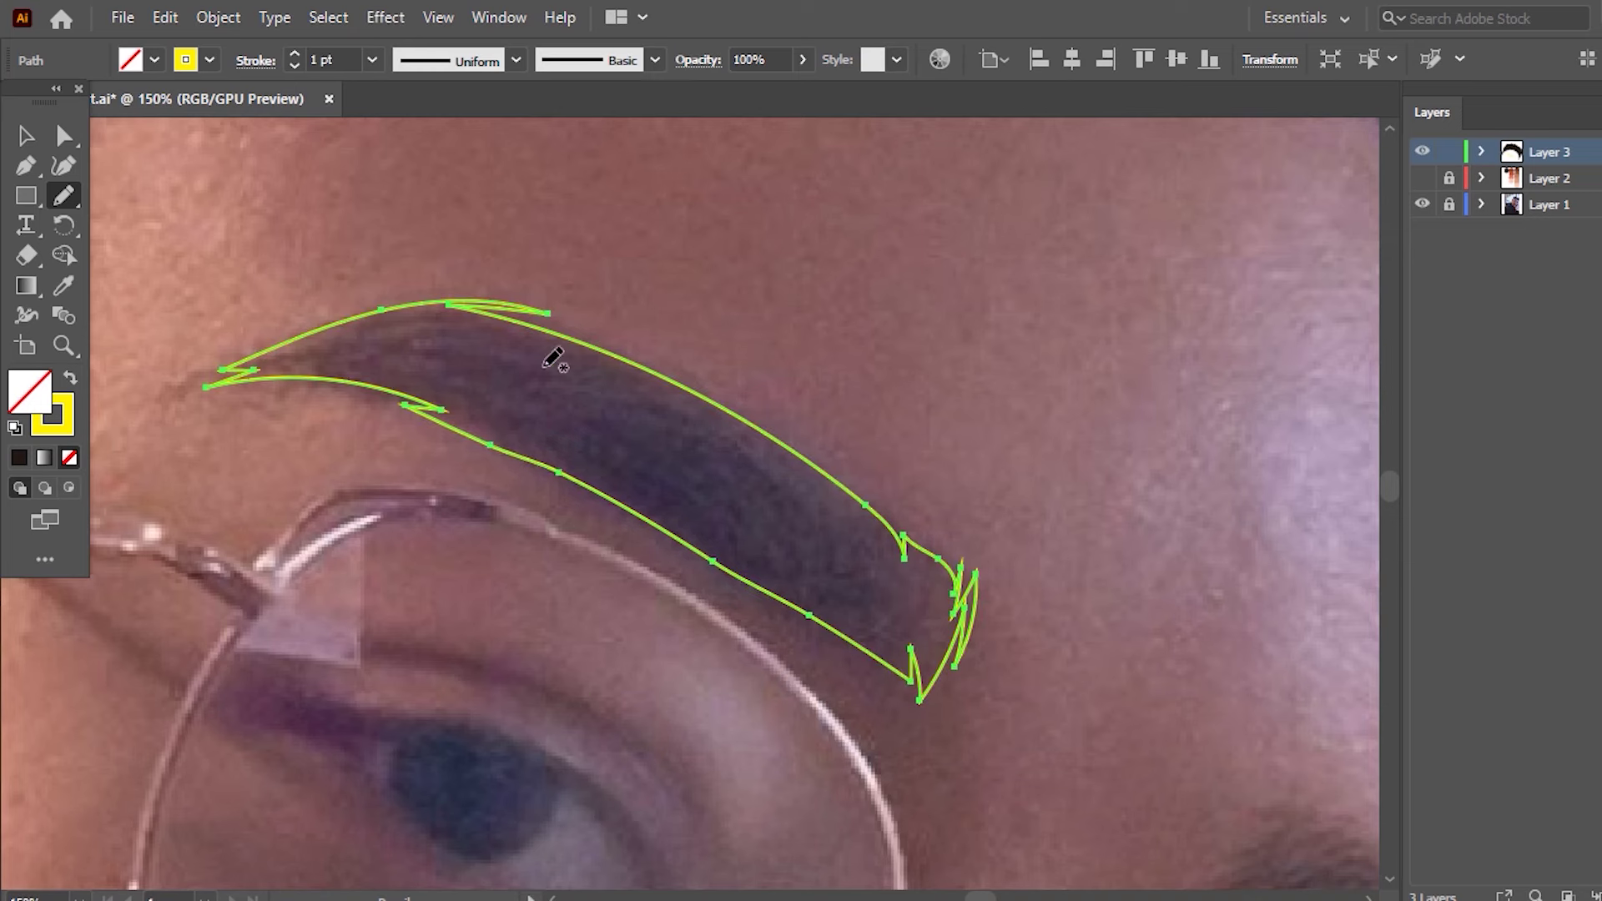
{"action": "key", "text": "ctrl+minus"}
{"action": "key", "text": "ctrl+minus"}
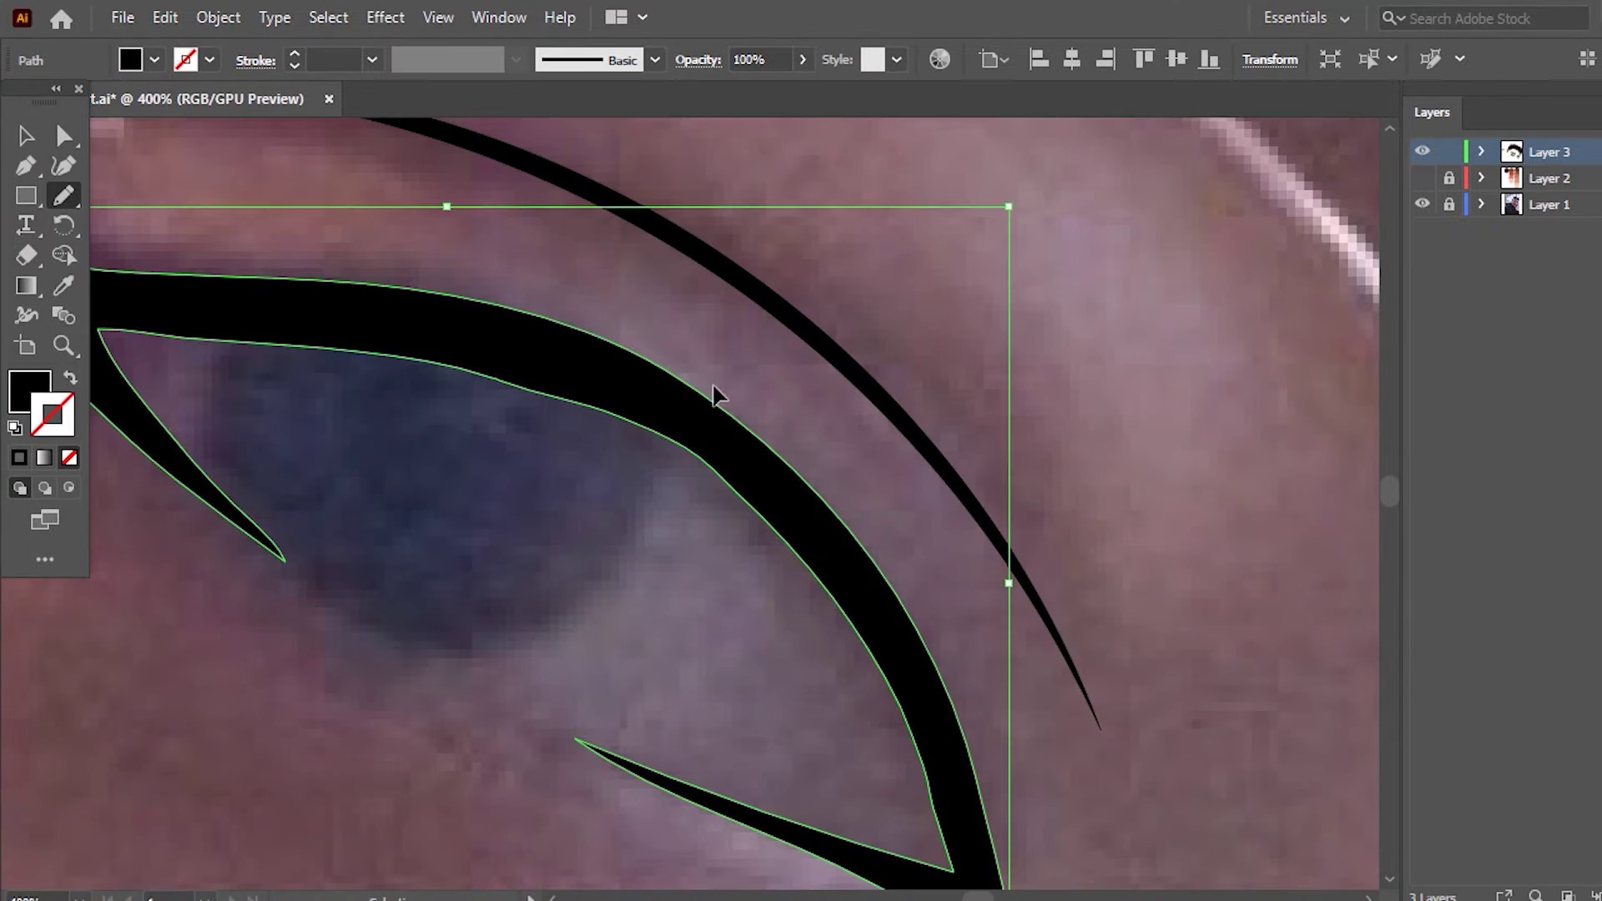
- Redraw the black eye outline's inner edge and lower tail with the Pencil
{"action": "mouse_move", "coordinate": [688, 427]}
{"action": "left_mouse_down"}
{"action": "mouse_move", "coordinate": [755, 467]}
{"action": "mouse_move", "coordinate": [929, 780]}
{"action": "left_mouse_up"}
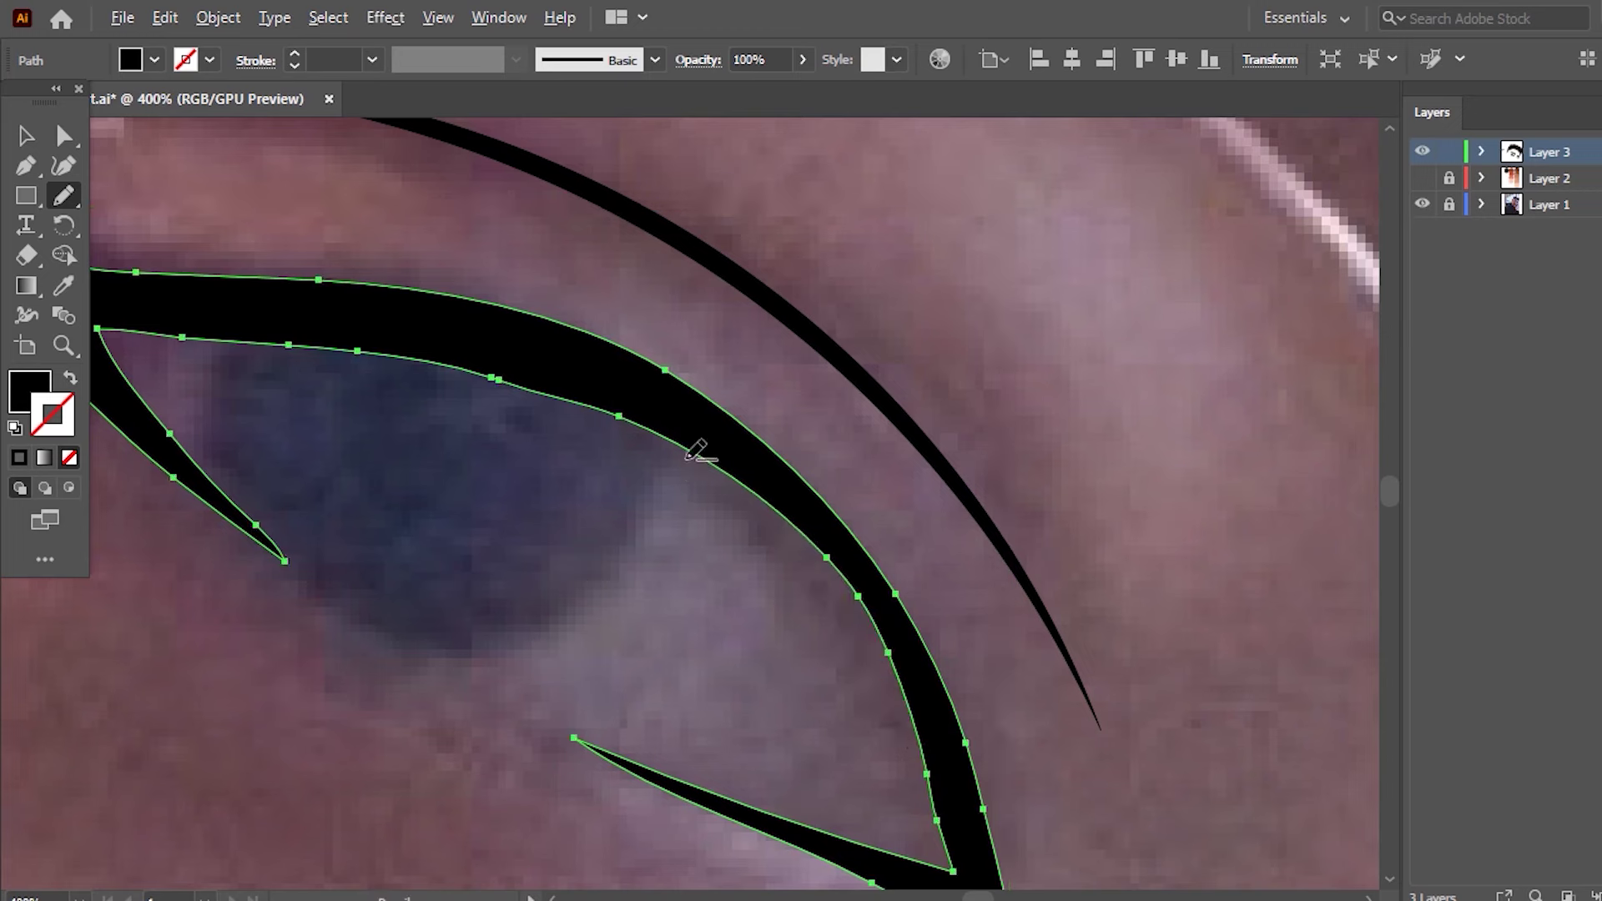
{"action": "key", "text": "ctrl+minus"}
{"action": "key", "text": "ctrl+minus"}
{"action": "key", "text": "ctrl+plus"}
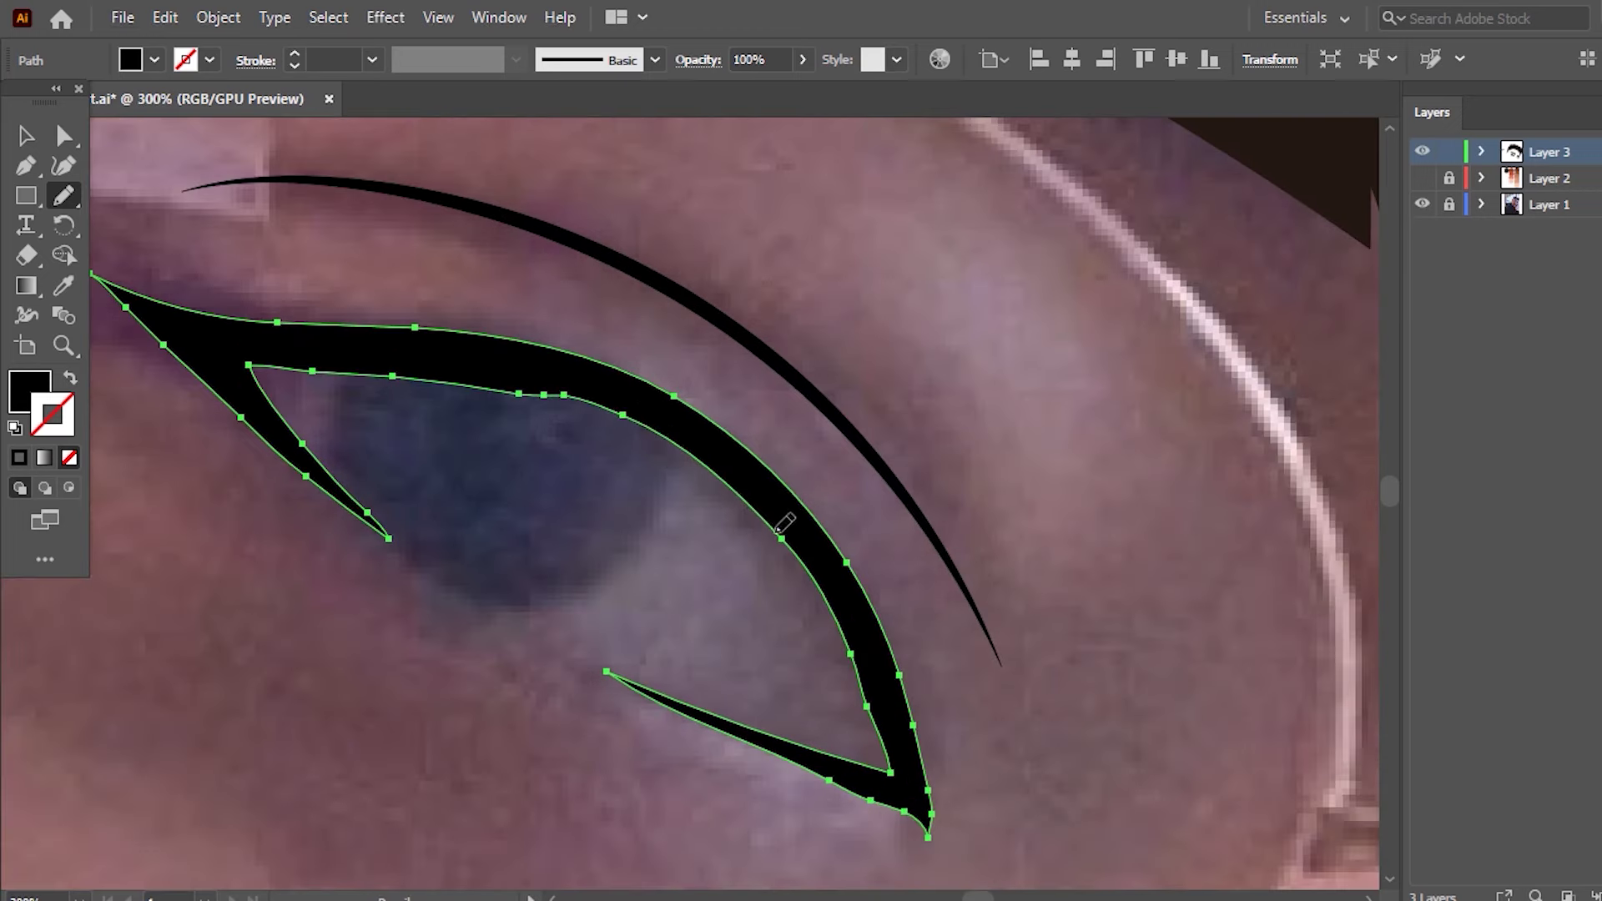
{"action": "left_click_drag", "start_coordinate": [802, 538], "coordinate": [543, 409]}
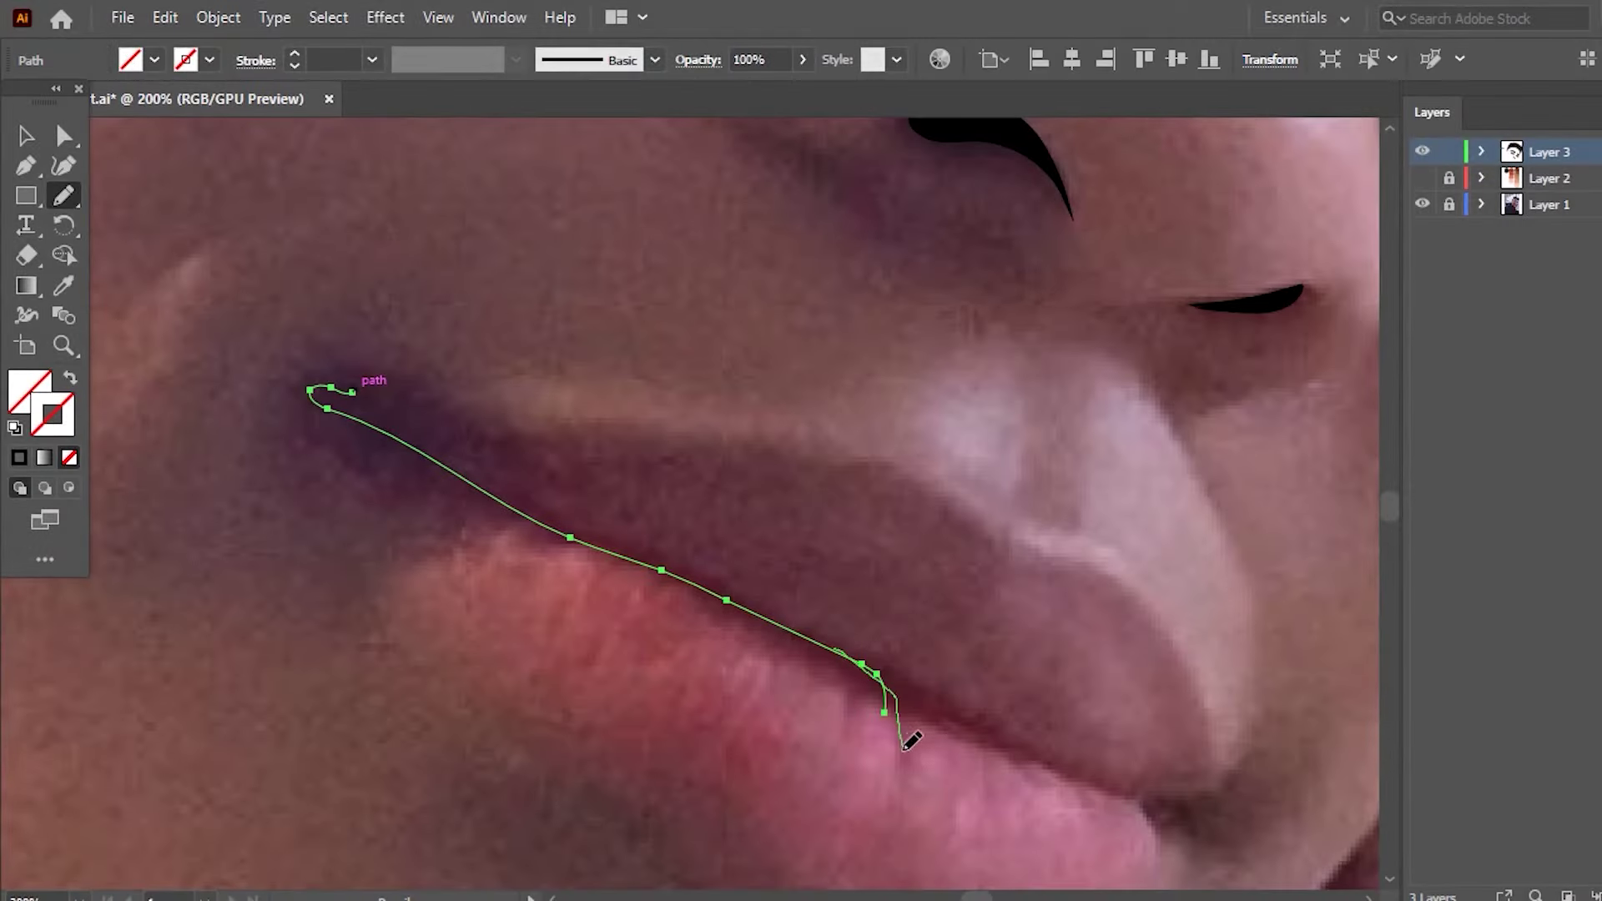
{"action": "left_click_drag", "start_coordinate": [905, 745], "coordinate": [901, 705]}
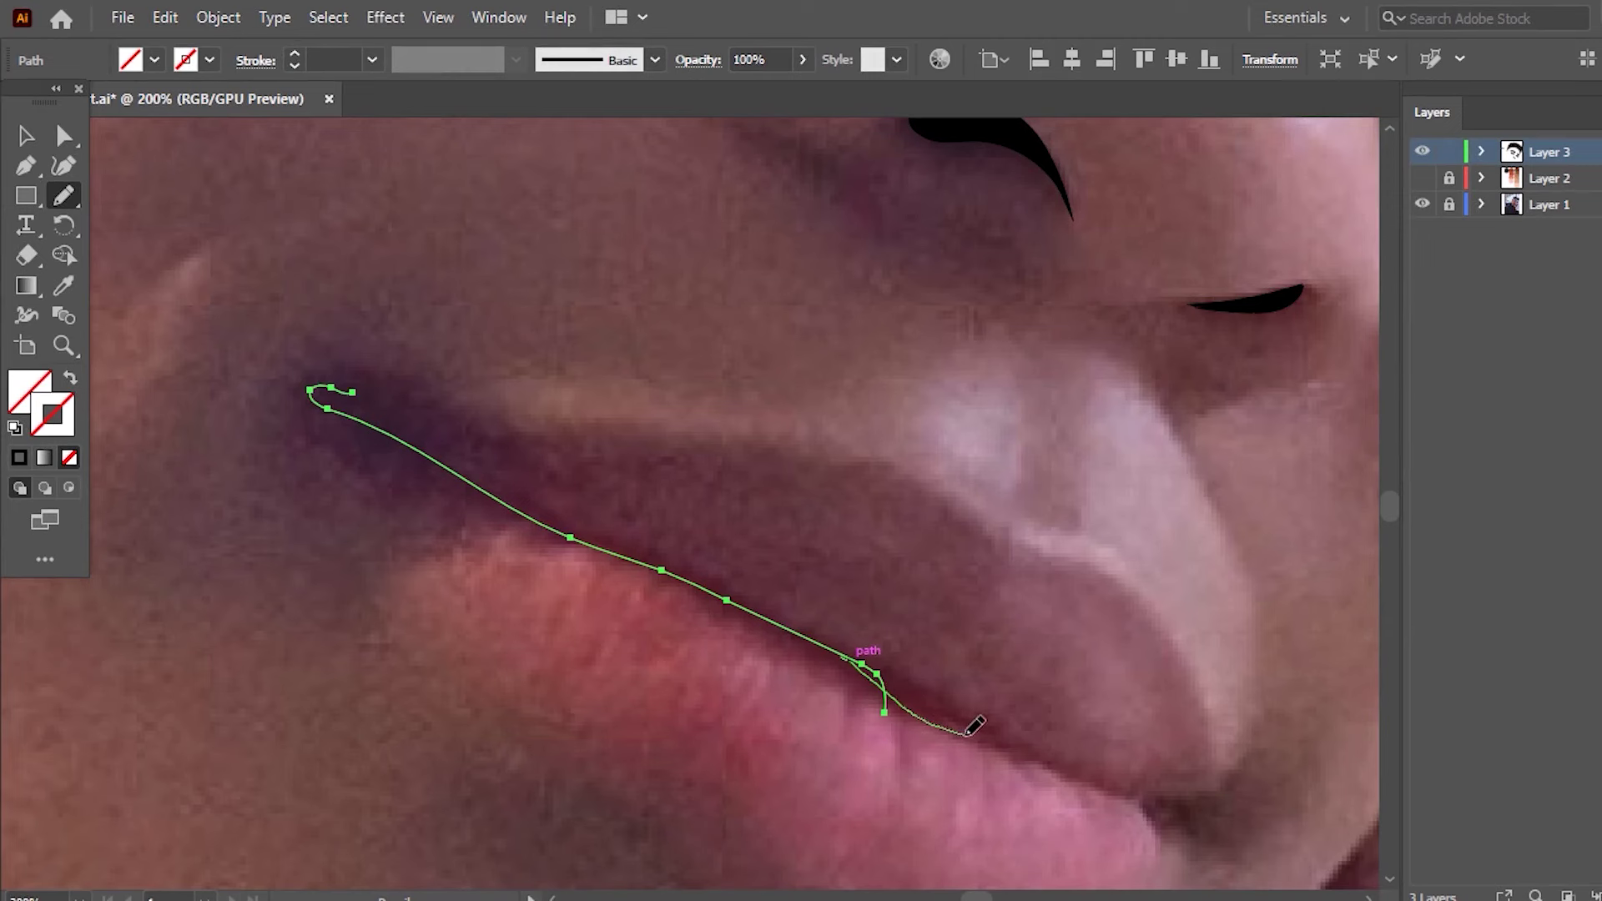
- Trace a closed path along the lip line and fill it black sampled from the nose
{"action": "left_click_drag", "start_coordinate": [1154, 780], "coordinate": [1139, 780]}
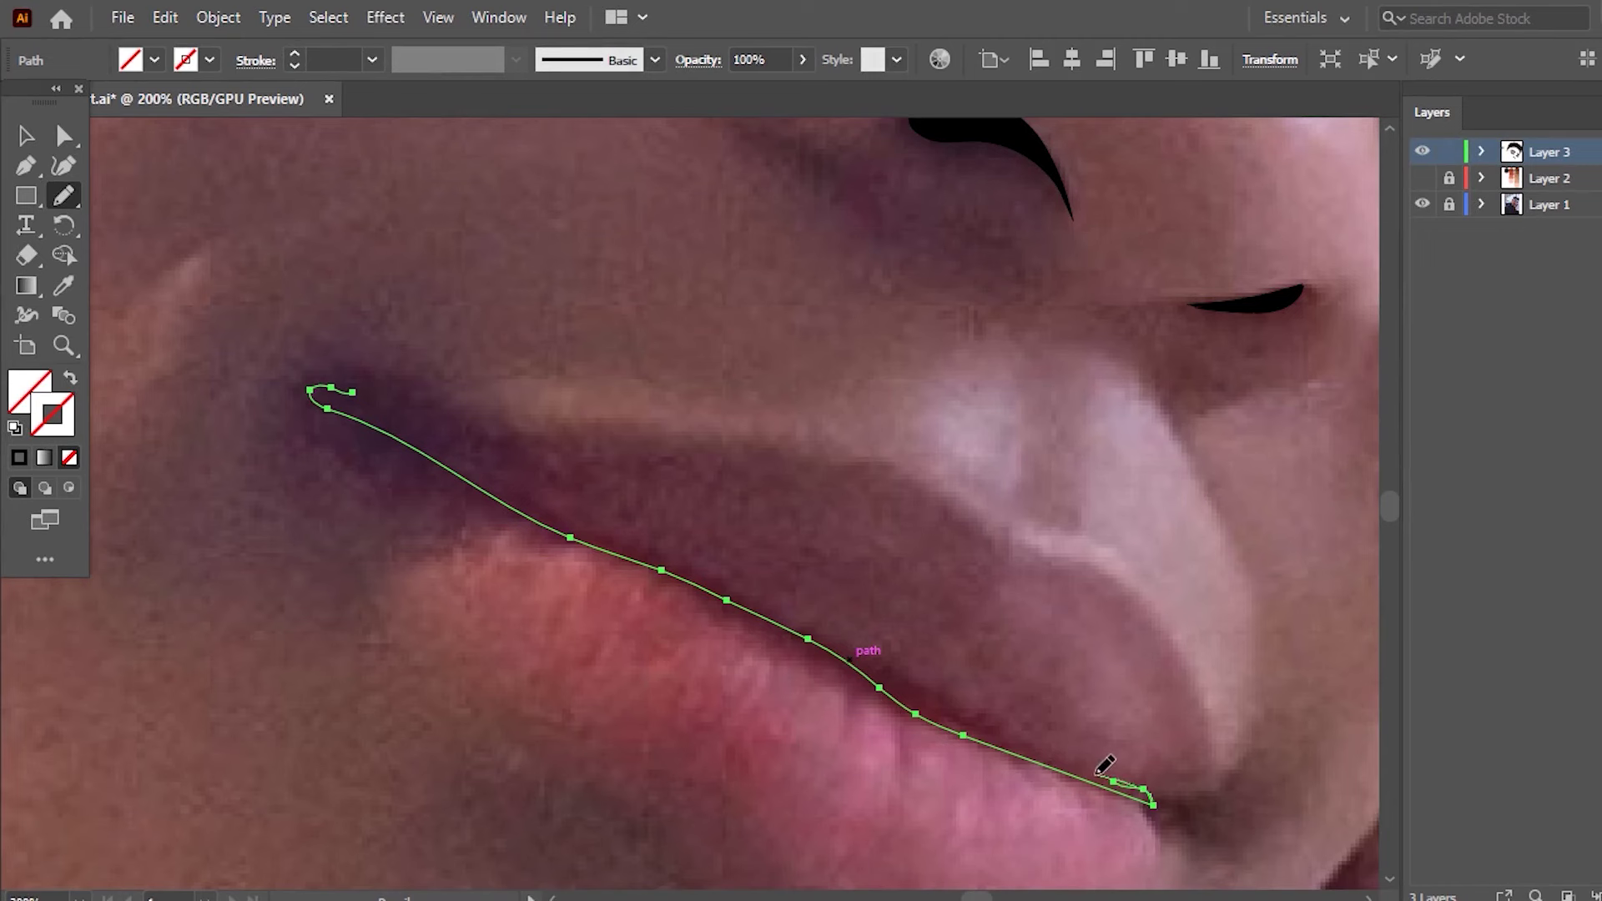
{"action": "mouse_move", "coordinate": [875, 660]}
{"action": "left_mouse_down"}
{"action": "mouse_move", "coordinate": [766, 586]}
{"action": "mouse_move", "coordinate": [667, 554]}
{"action": "left_mouse_up"}
{"action": "left_click_drag", "start_coordinate": [469, 465], "coordinate": [350, 391]}
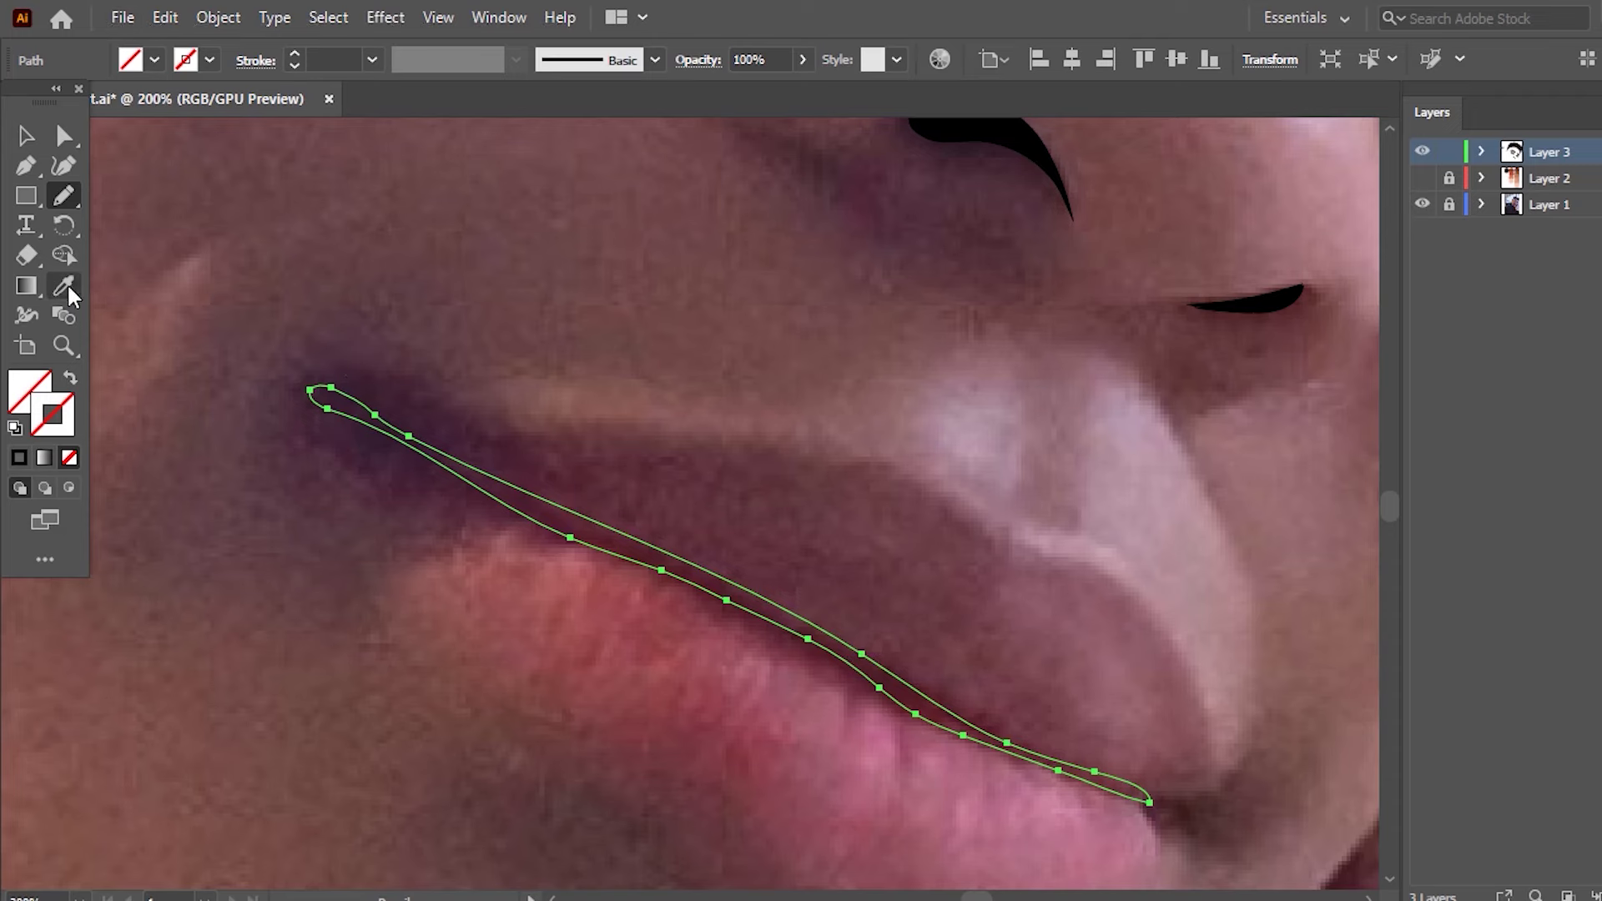
{"action": "left_click", "coordinate": [67, 287]}
{"action": "scroll", "coordinate": [726, 317], "scroll_direction": "down", "scroll_amount": 2}
{"action": "left_click", "coordinate": [909, 171]}
{"action": "left_click", "coordinate": [20, 134]}
{"action": "key", "text": "ctrl+minus"}
{"action": "left_click", "coordinate": [924, 498]}
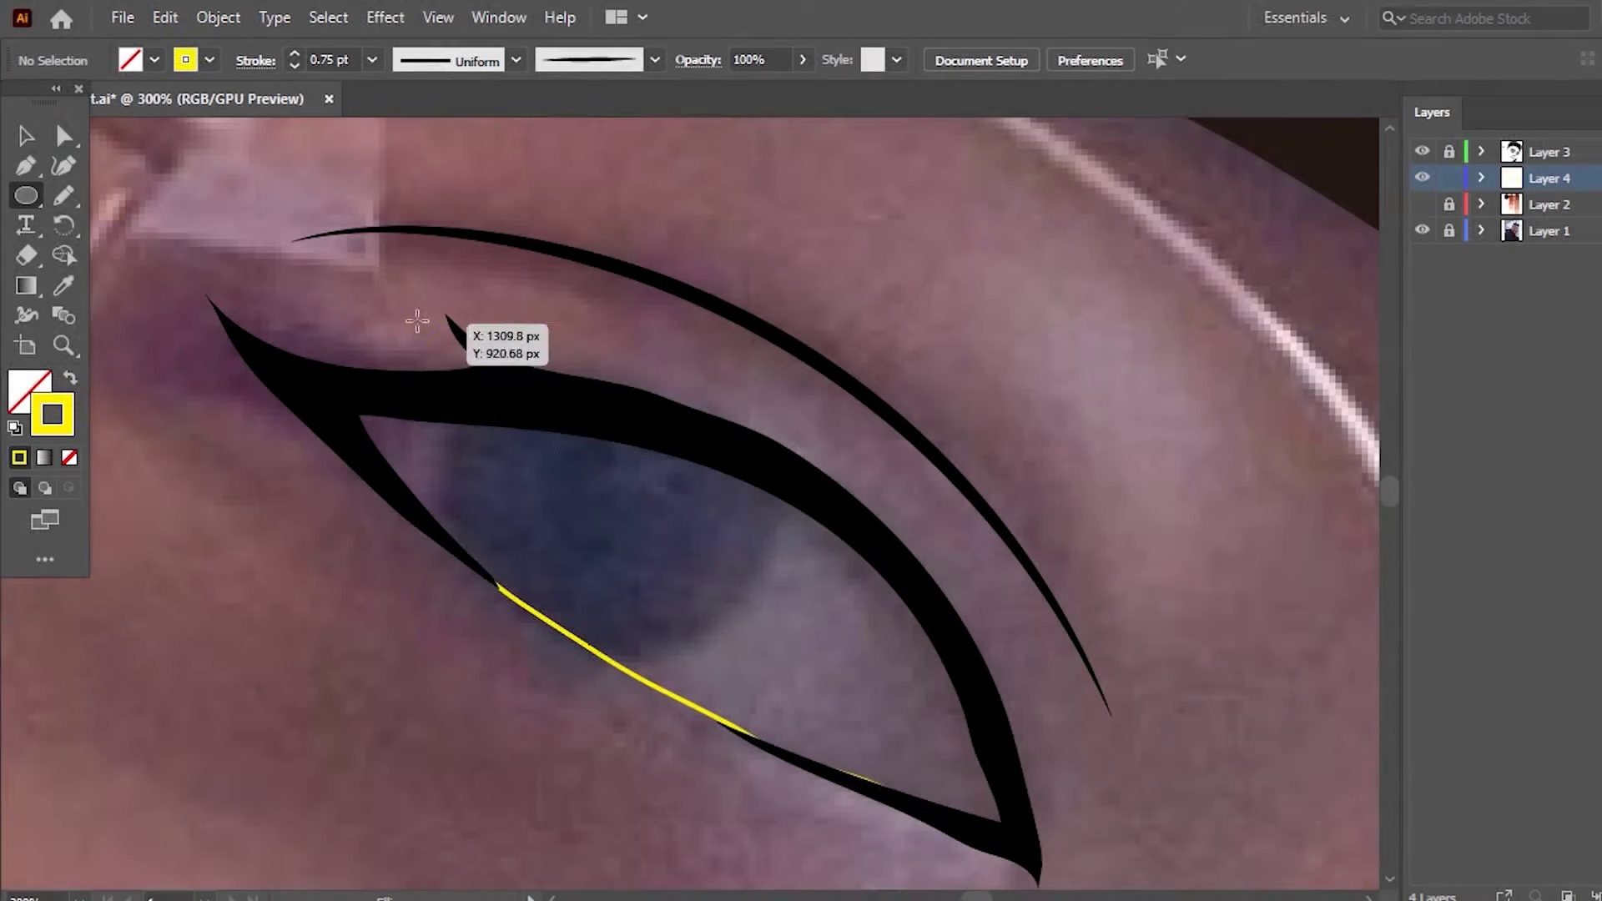
- Place a yellow circle over the iris and nudge a smaller copy inside it
{"action": "mouse_move", "coordinate": [415, 313]}
{"action": "left_mouse_down"}
{"action": "mouse_move", "coordinate": [778, 645]}
{"action": "mouse_move", "coordinate": [763, 629]}
{"action": "left_mouse_up"}
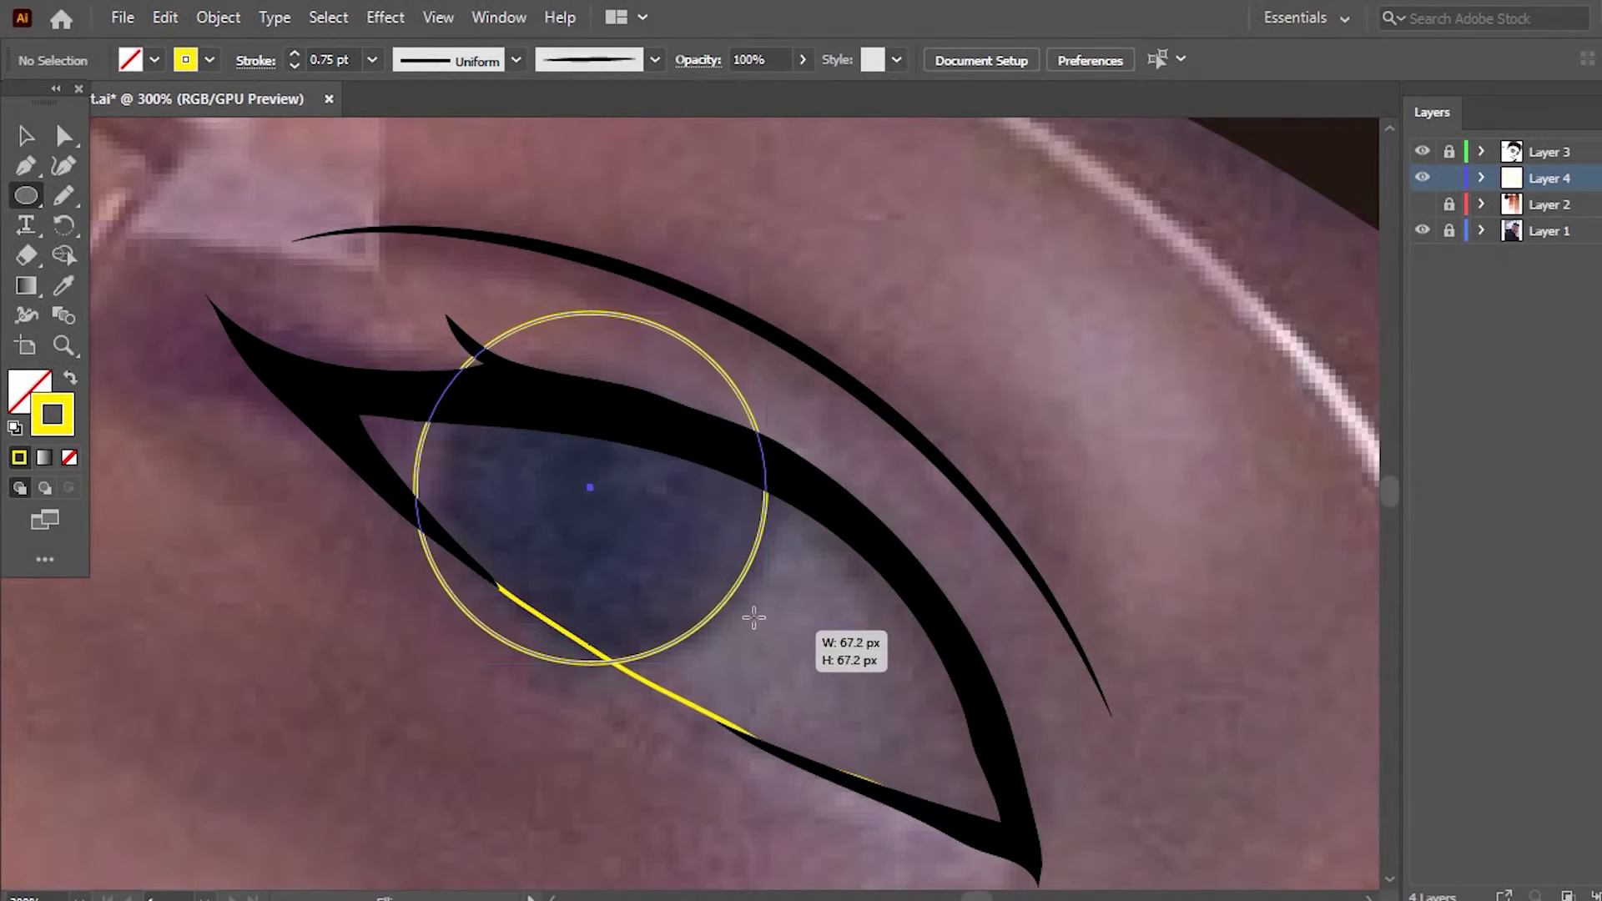
{"action": "left_click_drag", "start_coordinate": [589, 488], "coordinate": [599, 493]}
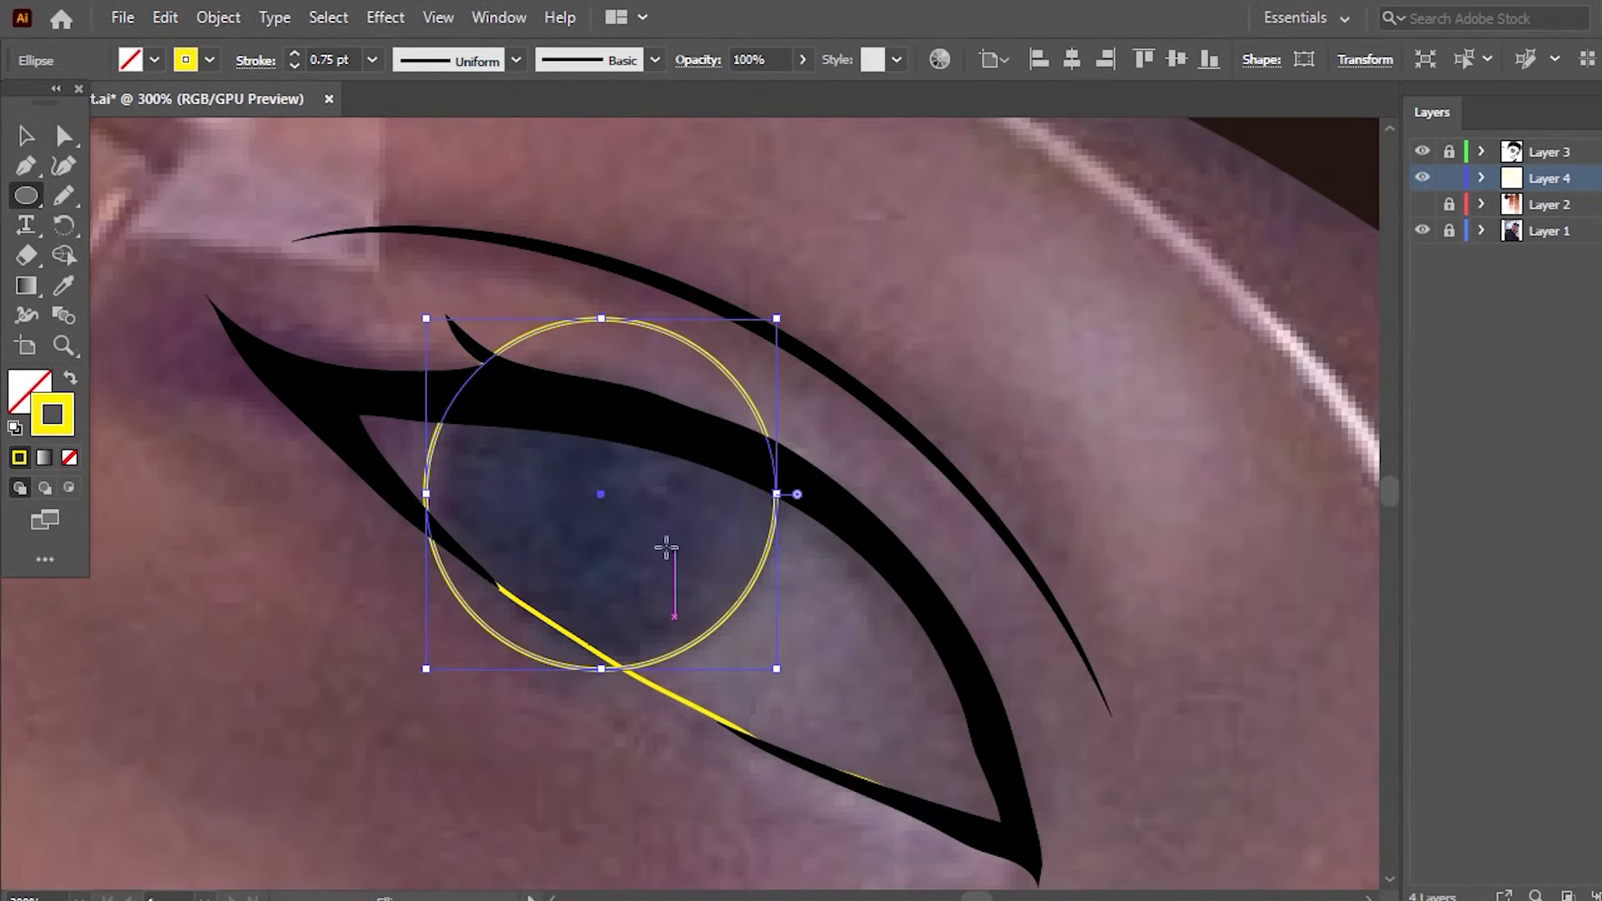
{"action": "left_click", "coordinate": [25, 136]}
{"action": "left_click_drag", "start_coordinate": [573, 640], "coordinate": [699, 642]}
{"action": "left_click_drag", "start_coordinate": [694, 500], "coordinate": [590, 502]}
{"action": "key", "text": "Up"}
{"action": "key", "text": "Right"}
{"action": "key", "text": "Up"}
{"action": "key", "text": "Right"}
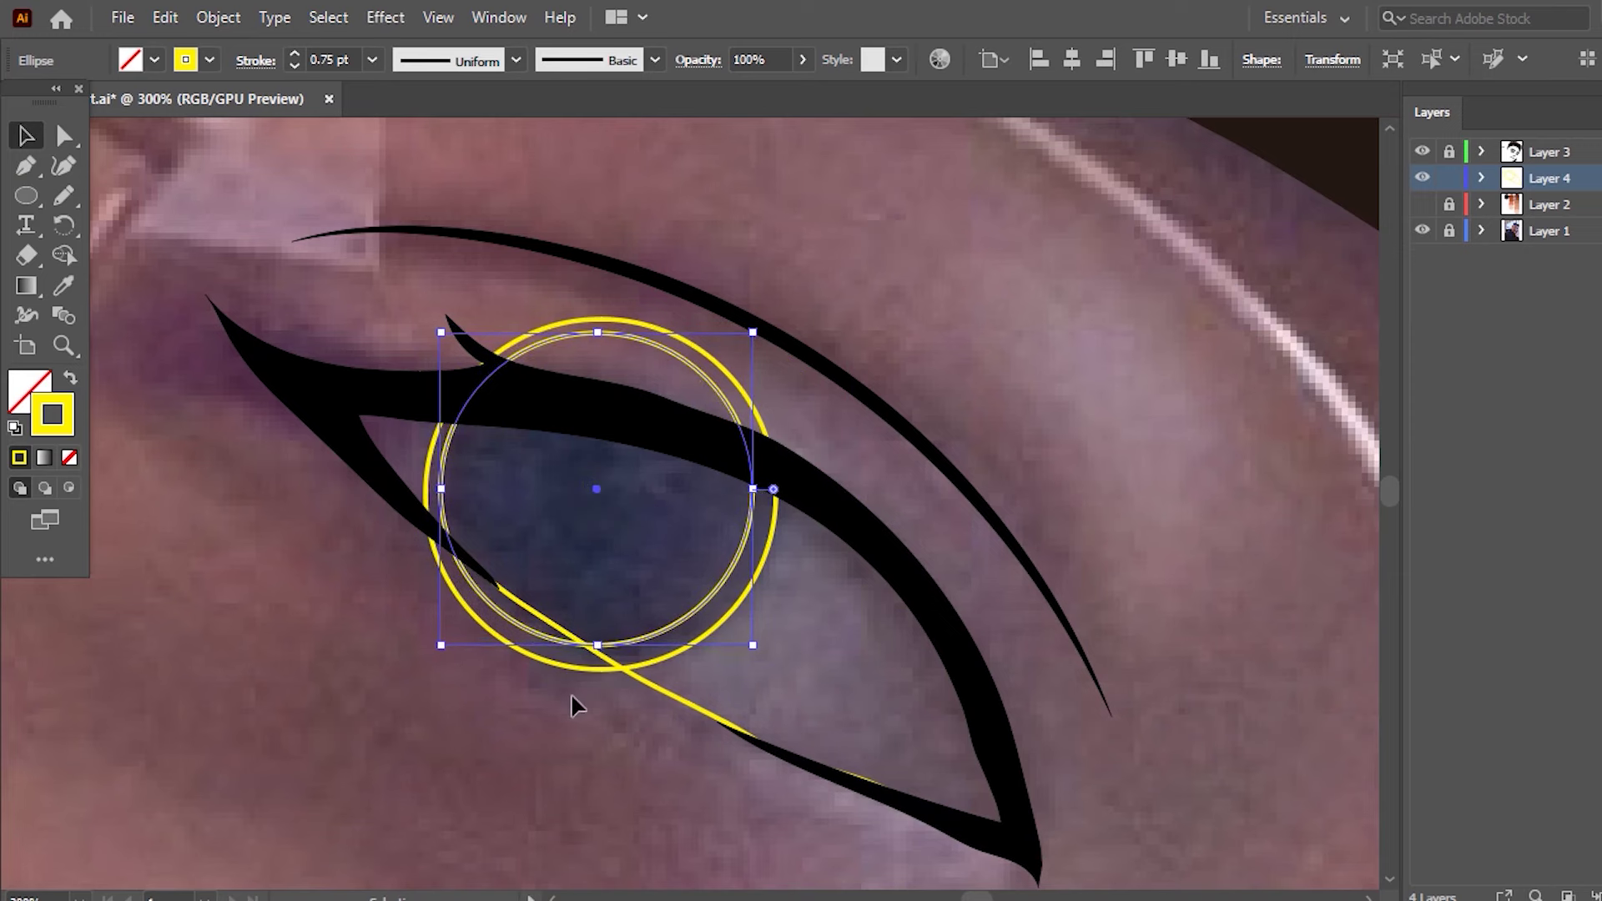
- Trim the ring arcs above and below the eye outline with the Shape Builder
{"action": "left_click", "coordinate": [467, 550]}
{"action": "left_click", "coordinate": [253, 510]}
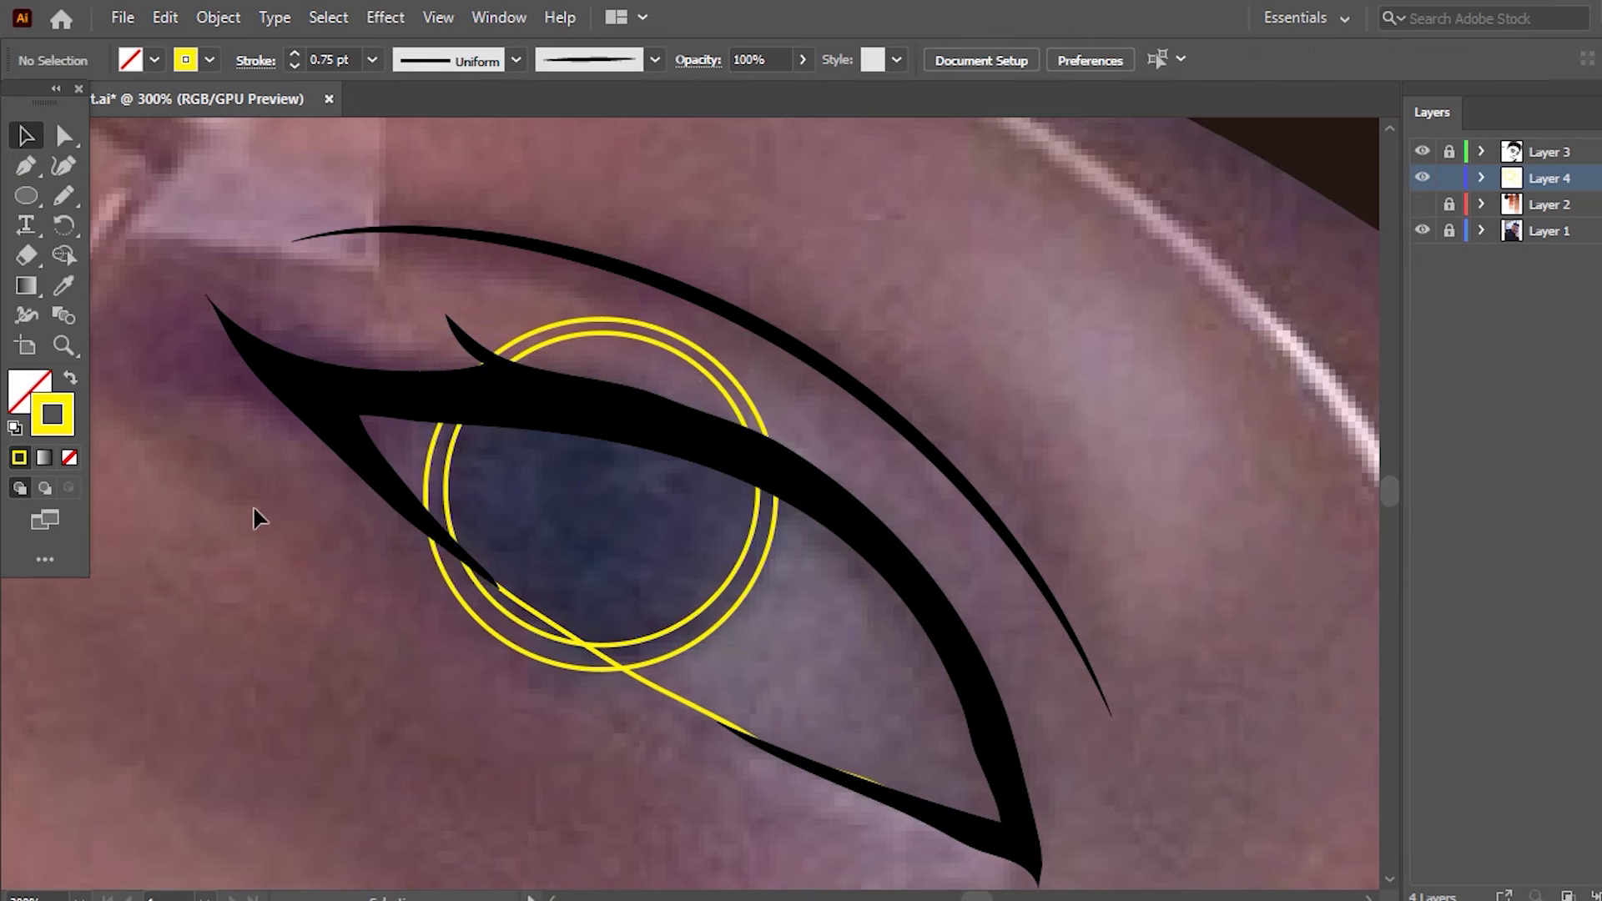
{"action": "left_click", "coordinate": [567, 659]}
{"action": "left_click", "coordinate": [387, 632]}
{"action": "left_click", "coordinate": [408, 534]}
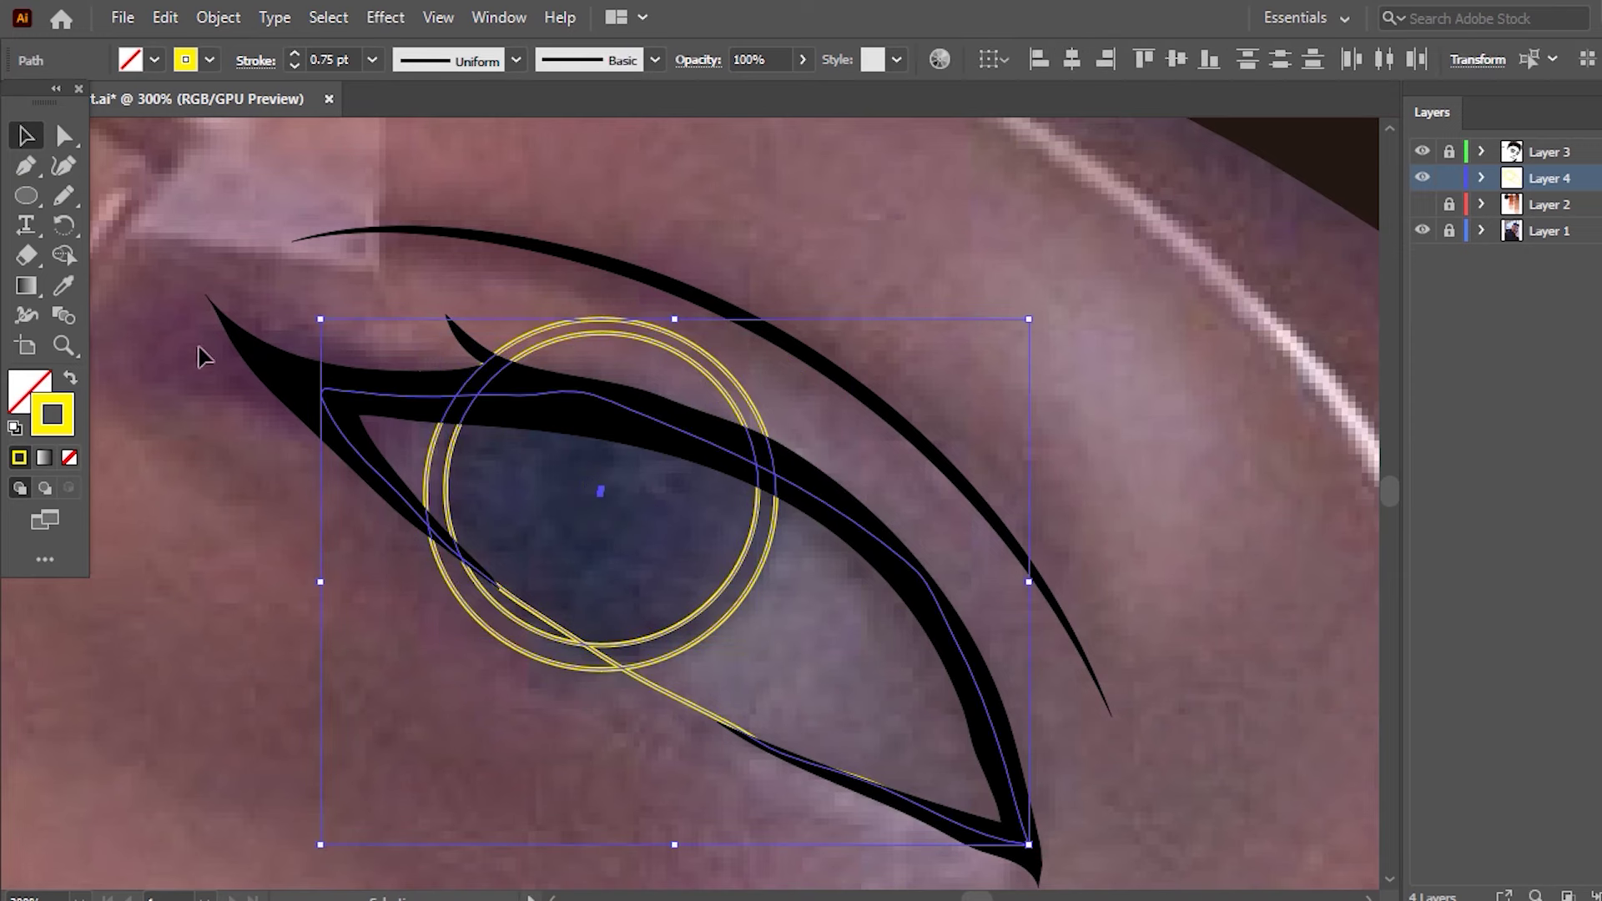
{"action": "left_click", "coordinate": [67, 254]}
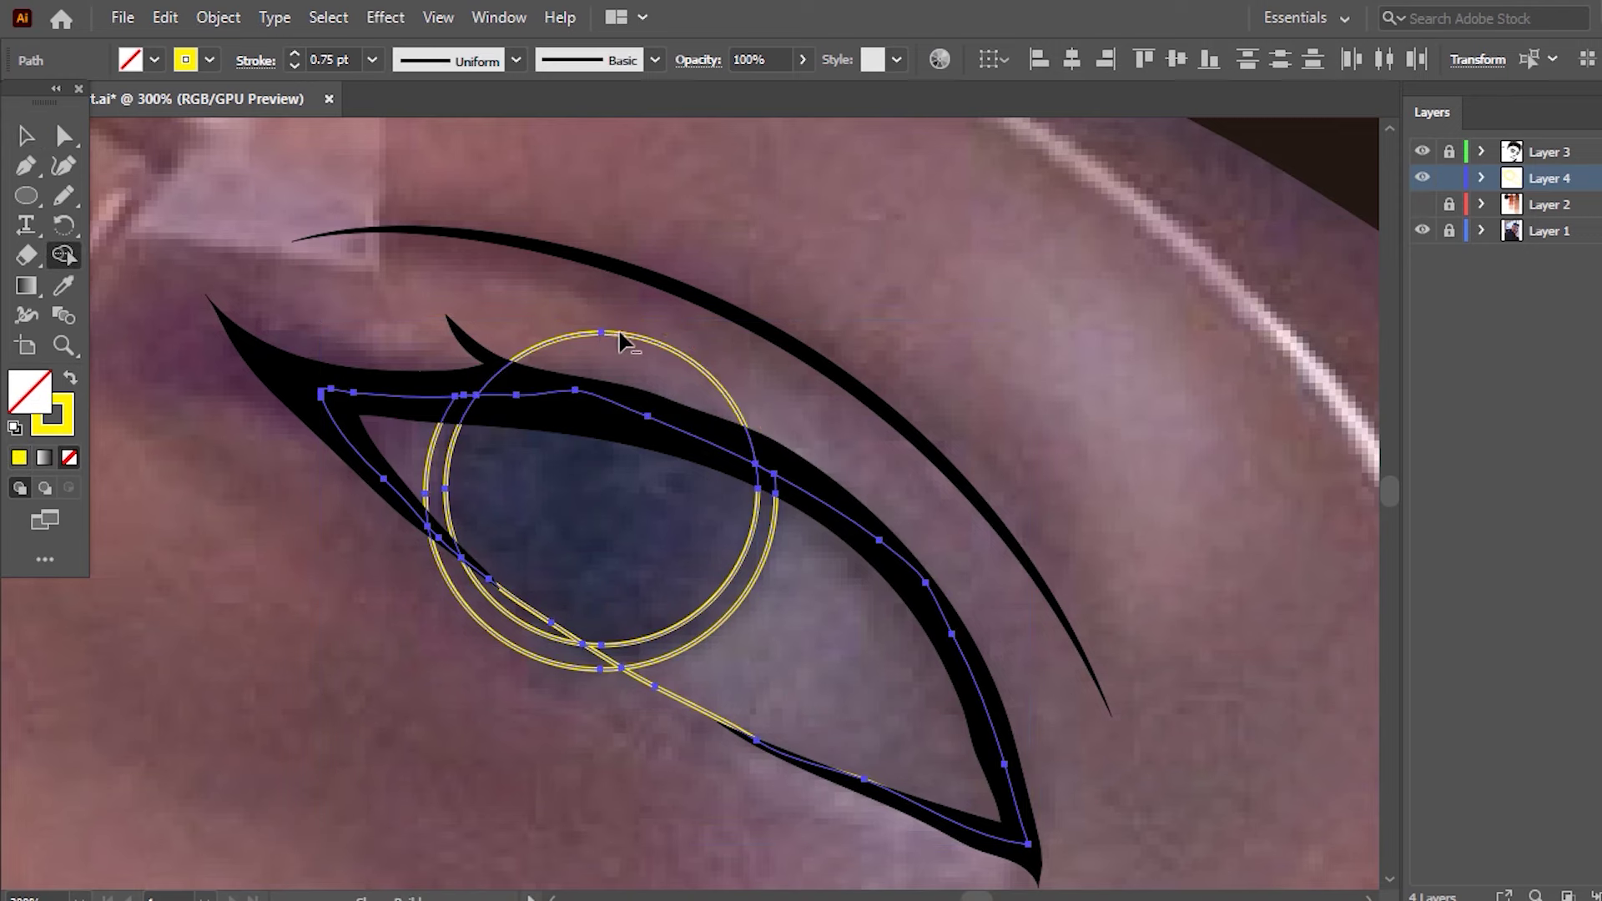
{"action": "scroll", "coordinate": [628, 333], "scroll_direction": "up", "scroll_amount": 1}
{"action": "left_click", "coordinate": [626, 354], "text": "alt"}
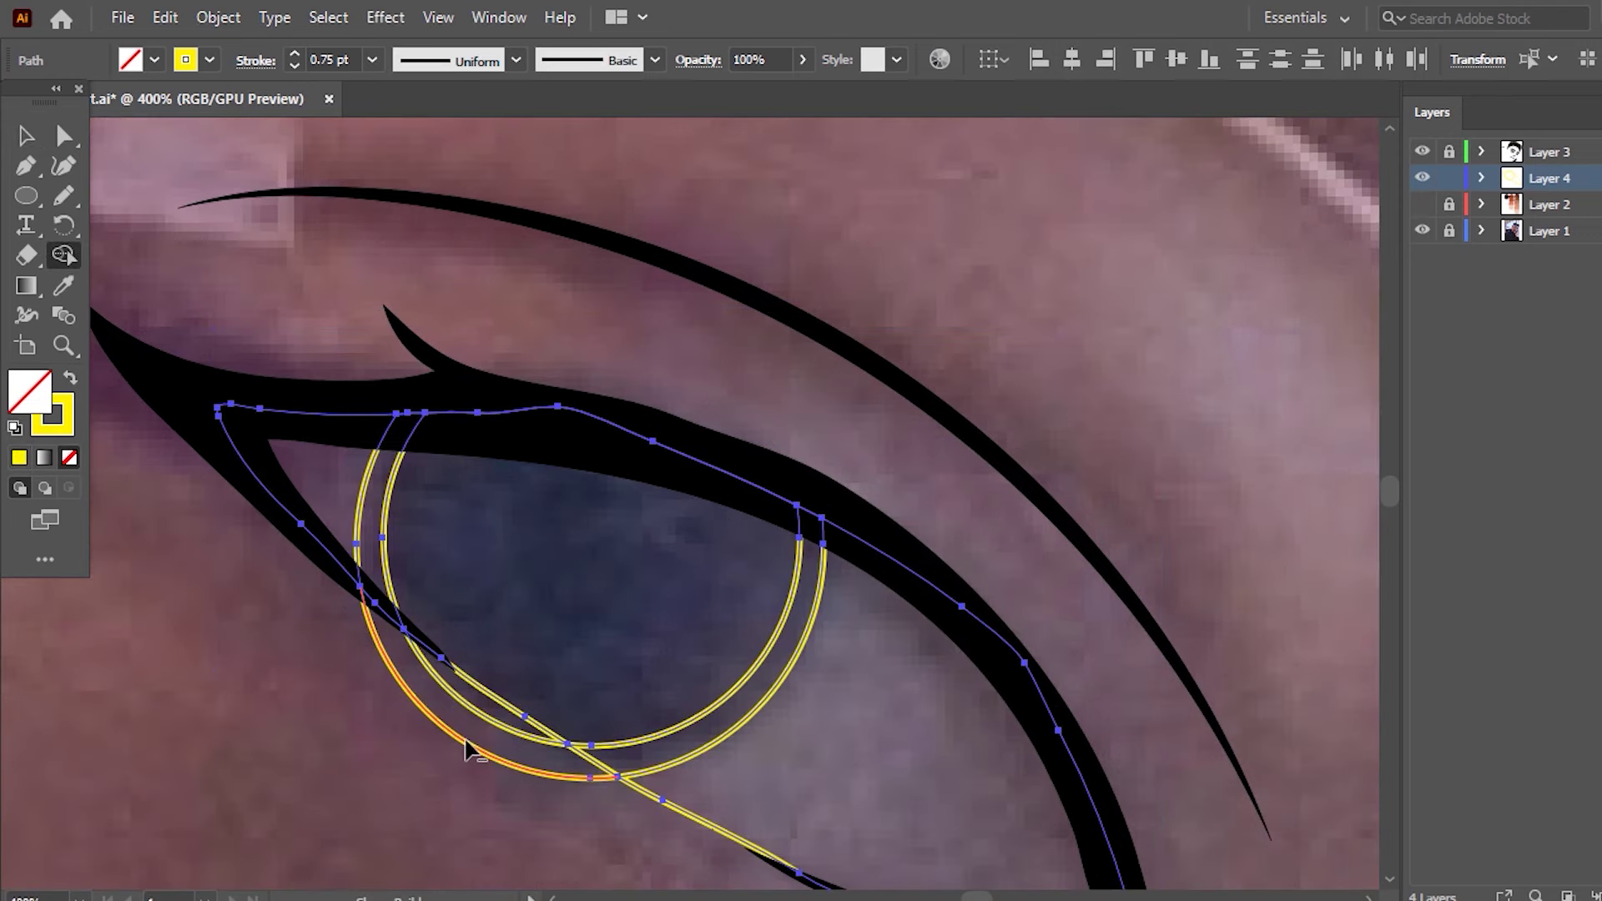
{"action": "left_click", "coordinate": [475, 736], "text": "alt"}
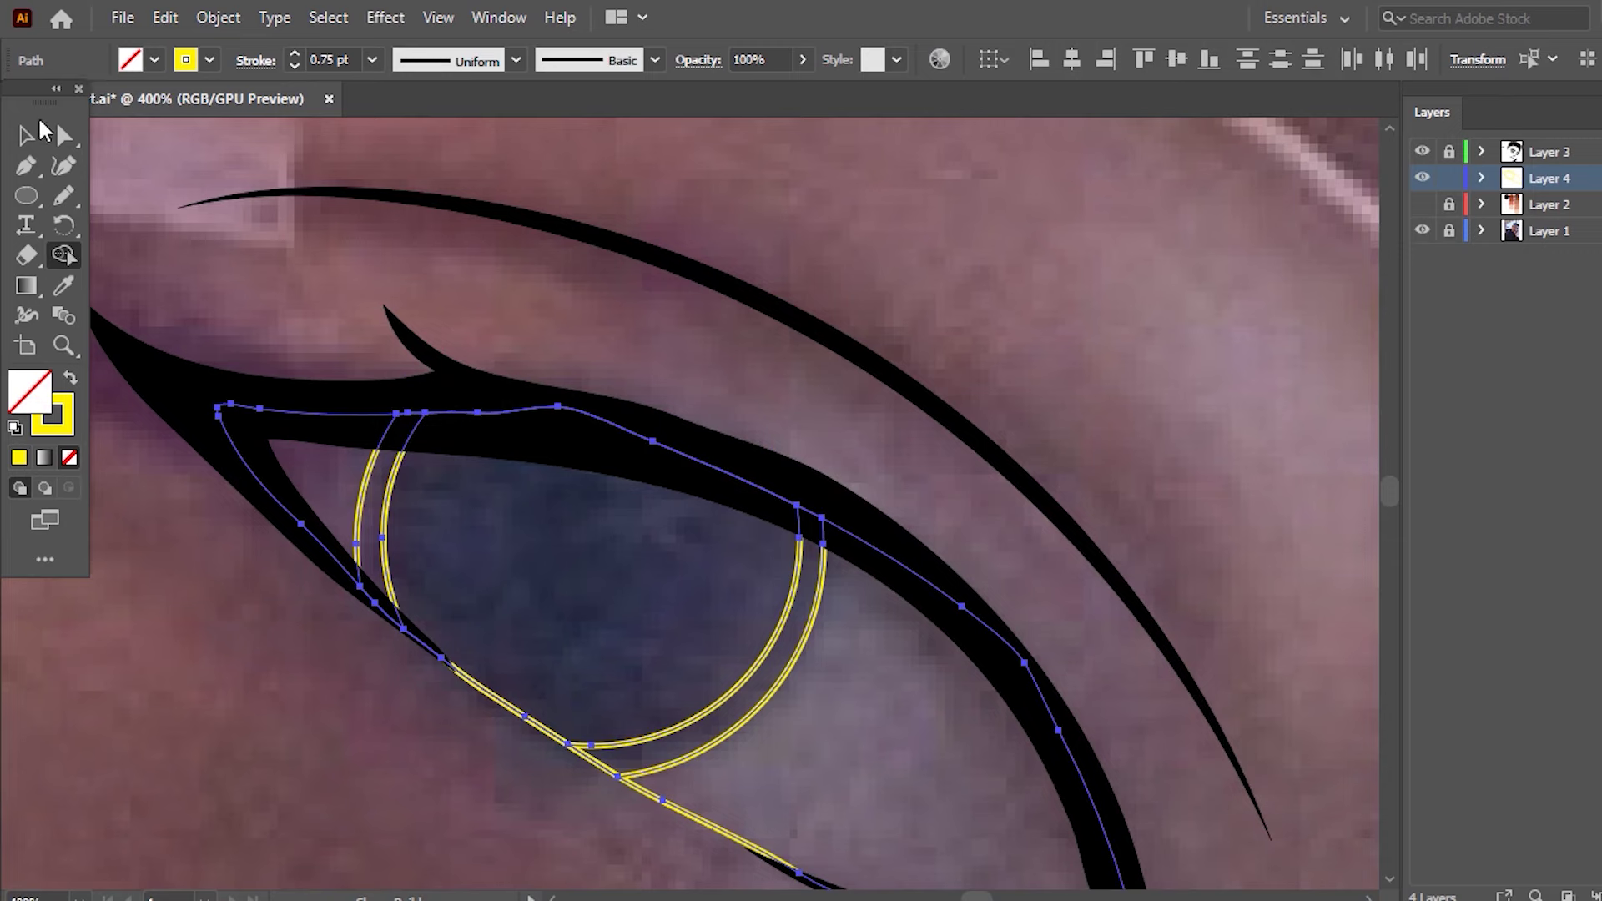
{"action": "left_click", "coordinate": [40, 125]}
{"action": "left_click", "coordinate": [563, 263]}
- Paste the circle and scale it down into a pupil inside the iris
{"action": "key", "text": "ctrl+v"}
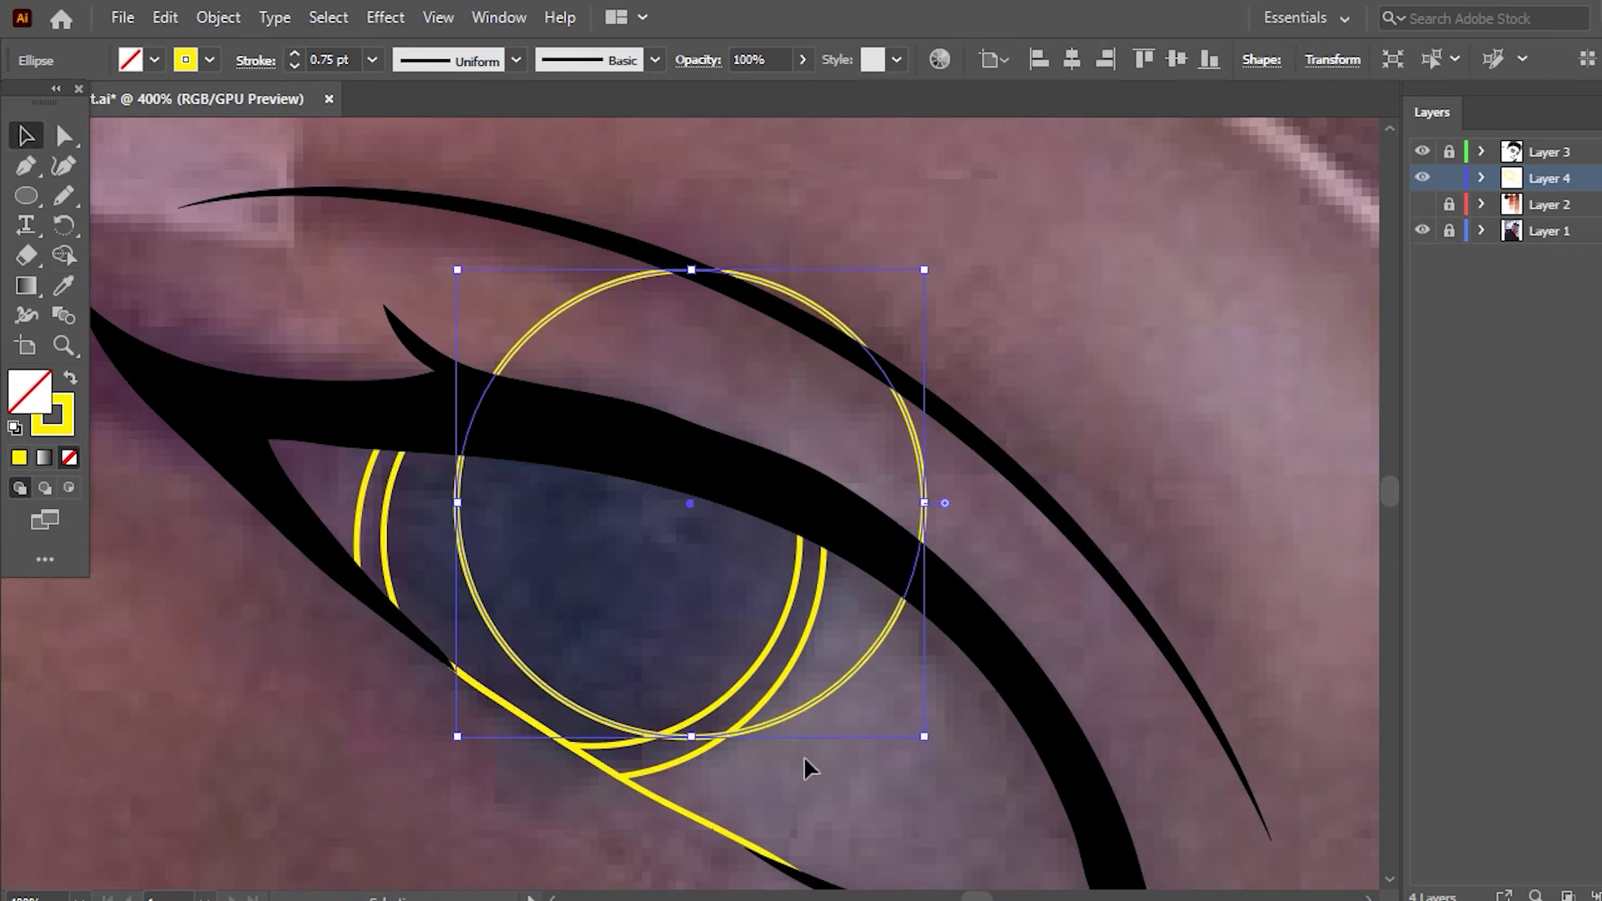
{"action": "left_click_drag", "start_coordinate": [692, 736], "coordinate": [692, 458]}
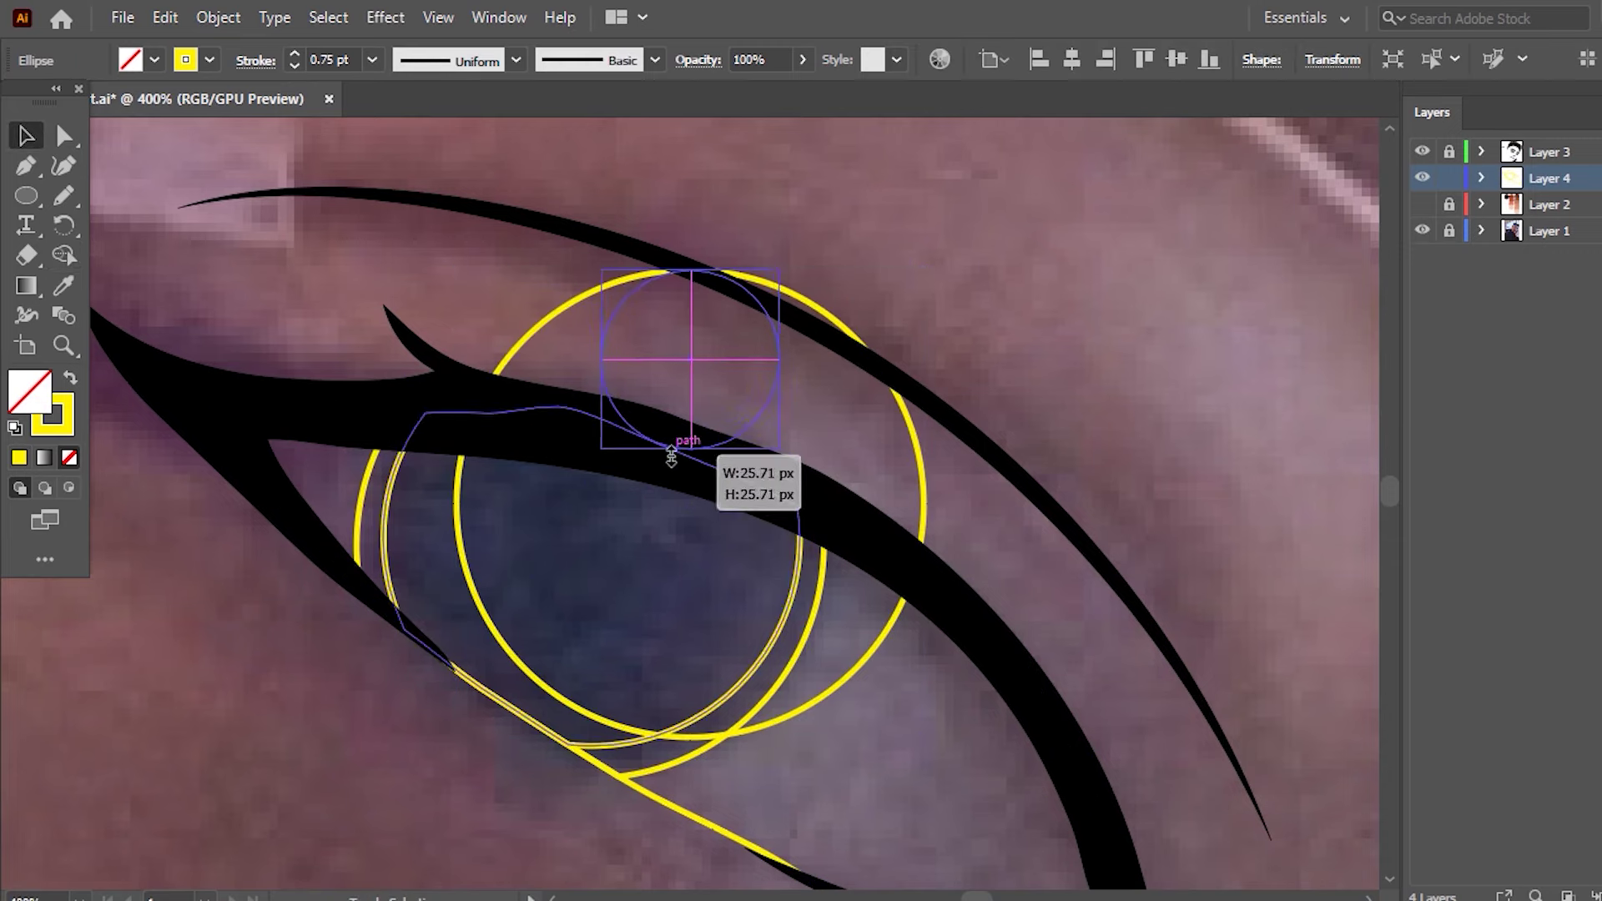
{"action": "left_click_drag", "start_coordinate": [701, 352], "coordinate": [650, 552]}
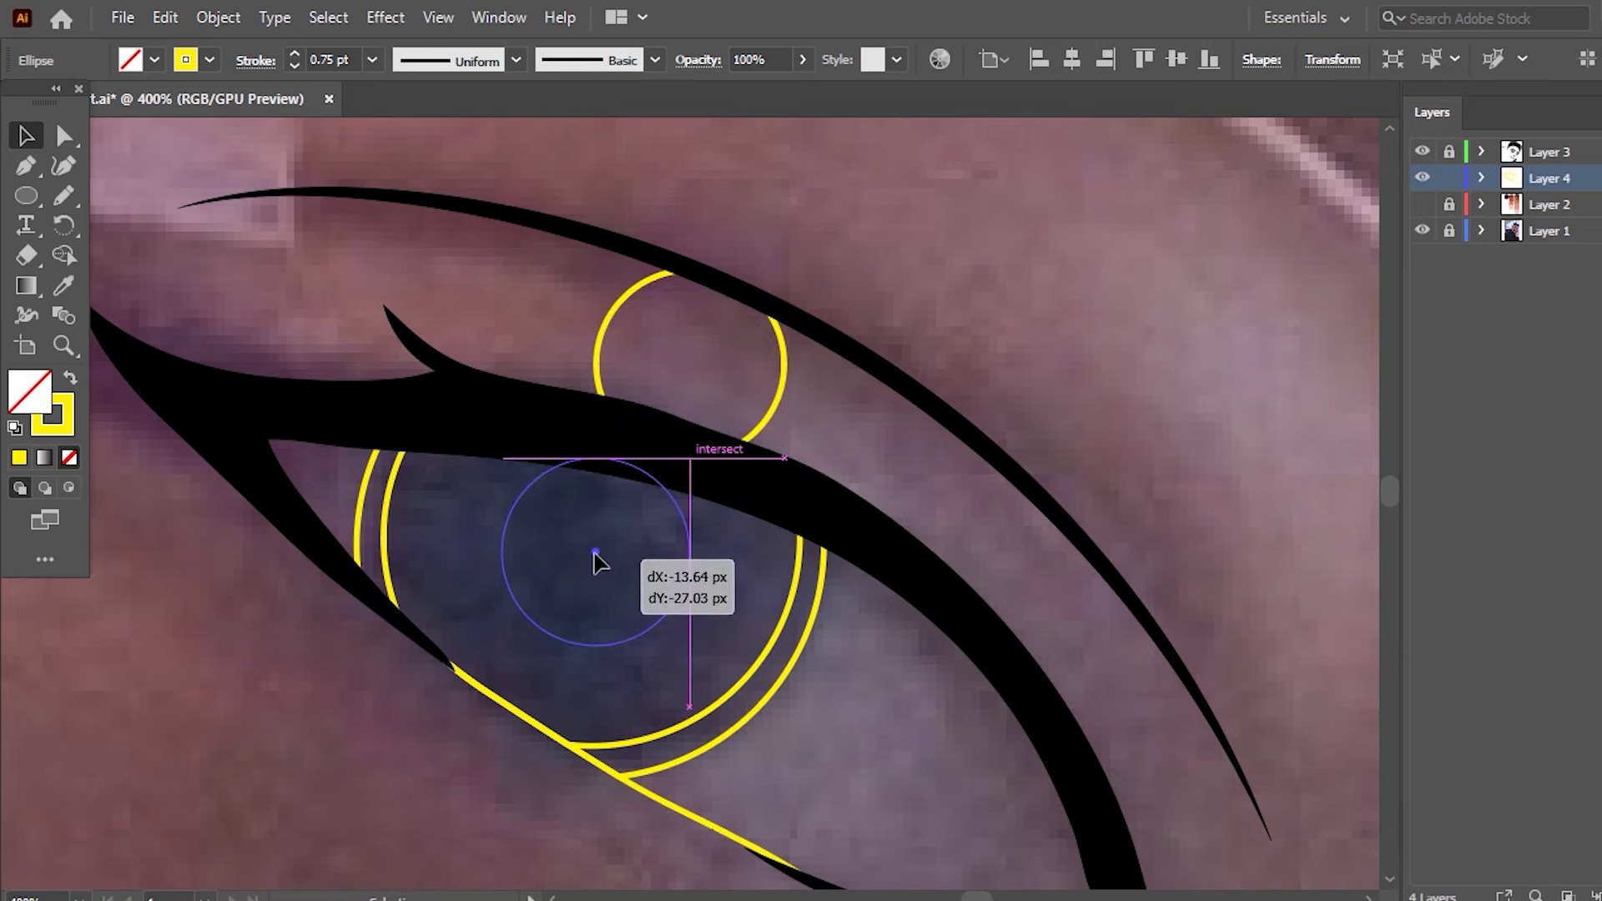
{"action": "left_click_drag", "start_coordinate": [595, 457], "coordinate": [596, 448]}
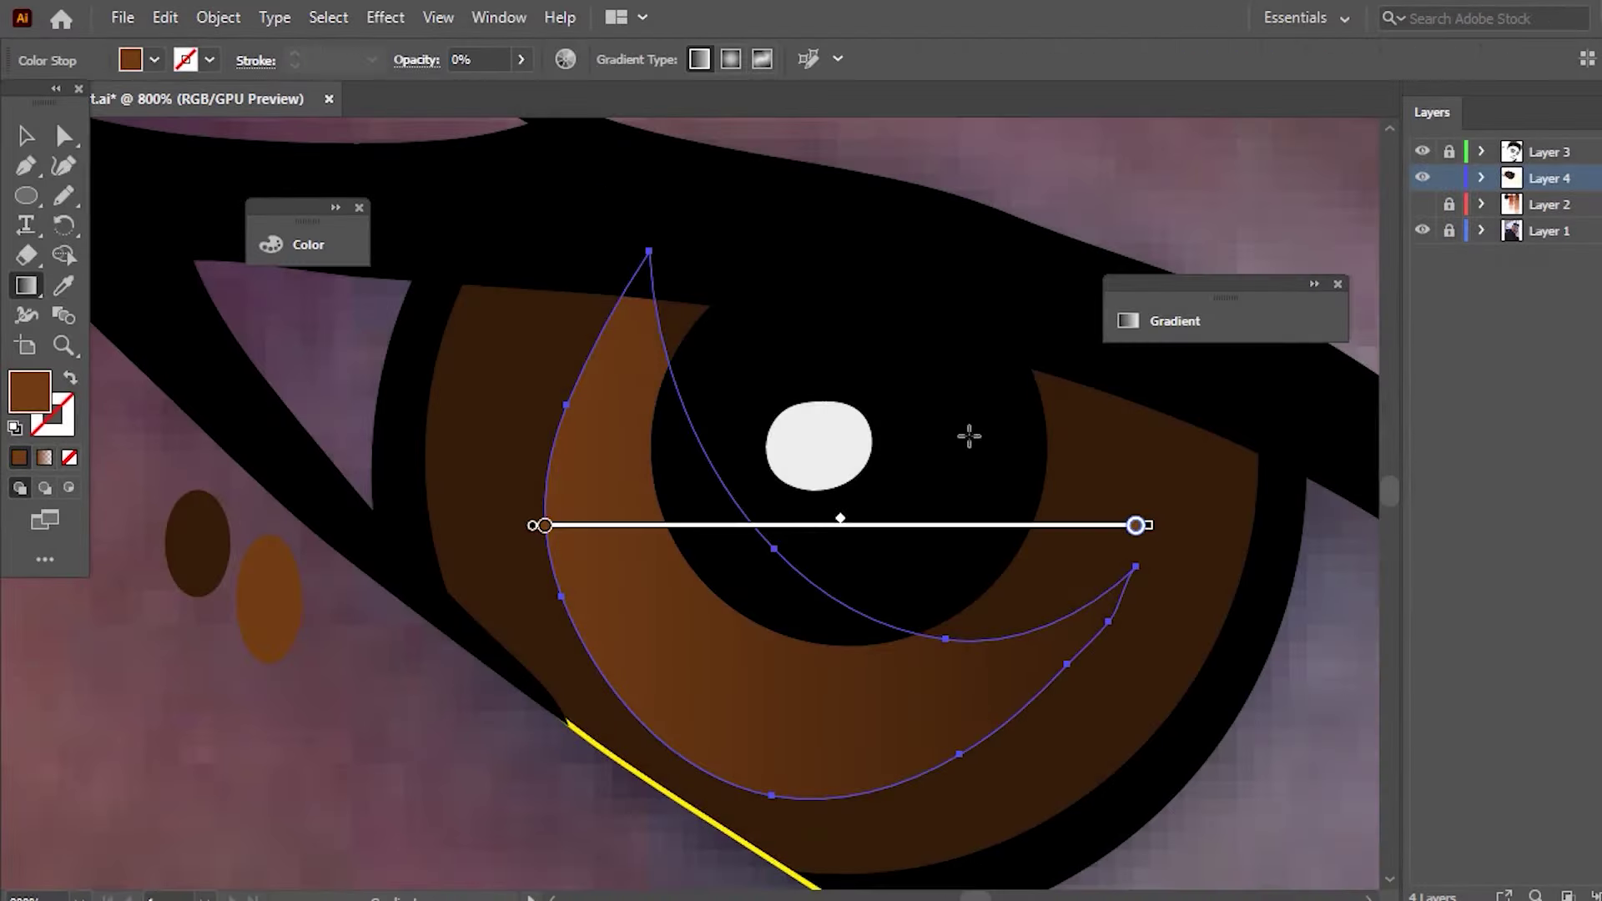
- Angle the crescent's gradient and apply a gradient to the outer iris shape
{"action": "mouse_move", "coordinate": [750, 596]}
{"action": "left_mouse_down"}
{"action": "mouse_move", "coordinate": [665, 662]}
{"action": "mouse_move", "coordinate": [733, 347]}
{"action": "mouse_move", "coordinate": [709, 429]}
{"action": "left_mouse_up"}
{"action": "left_click_drag", "start_coordinate": [725, 705], "coordinate": [836, 508]}
{"action": "key", "text": "v"}
{"action": "left_click", "coordinate": [458, 404]}
{"action": "key", "text": "g"}
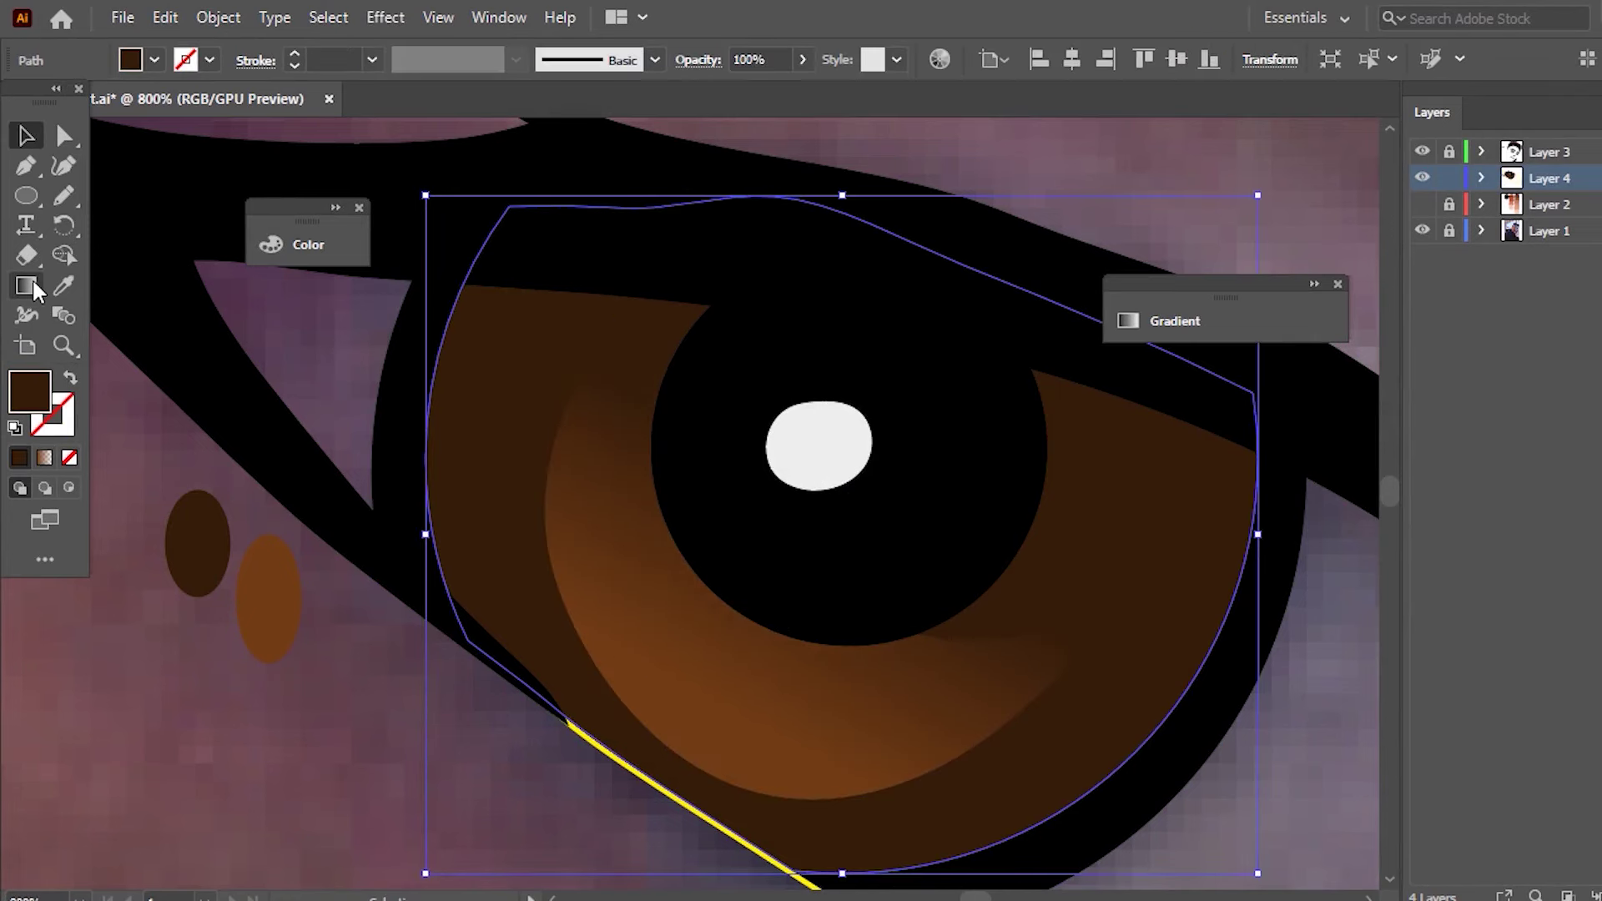
{"action": "key", "text": "ctrl+F9"}
{"action": "left_click", "coordinate": [903, 498]}
- Set the outer iris gradient stops from dark brown to 0% opacity
{"action": "left_click", "coordinate": [837, 561]}
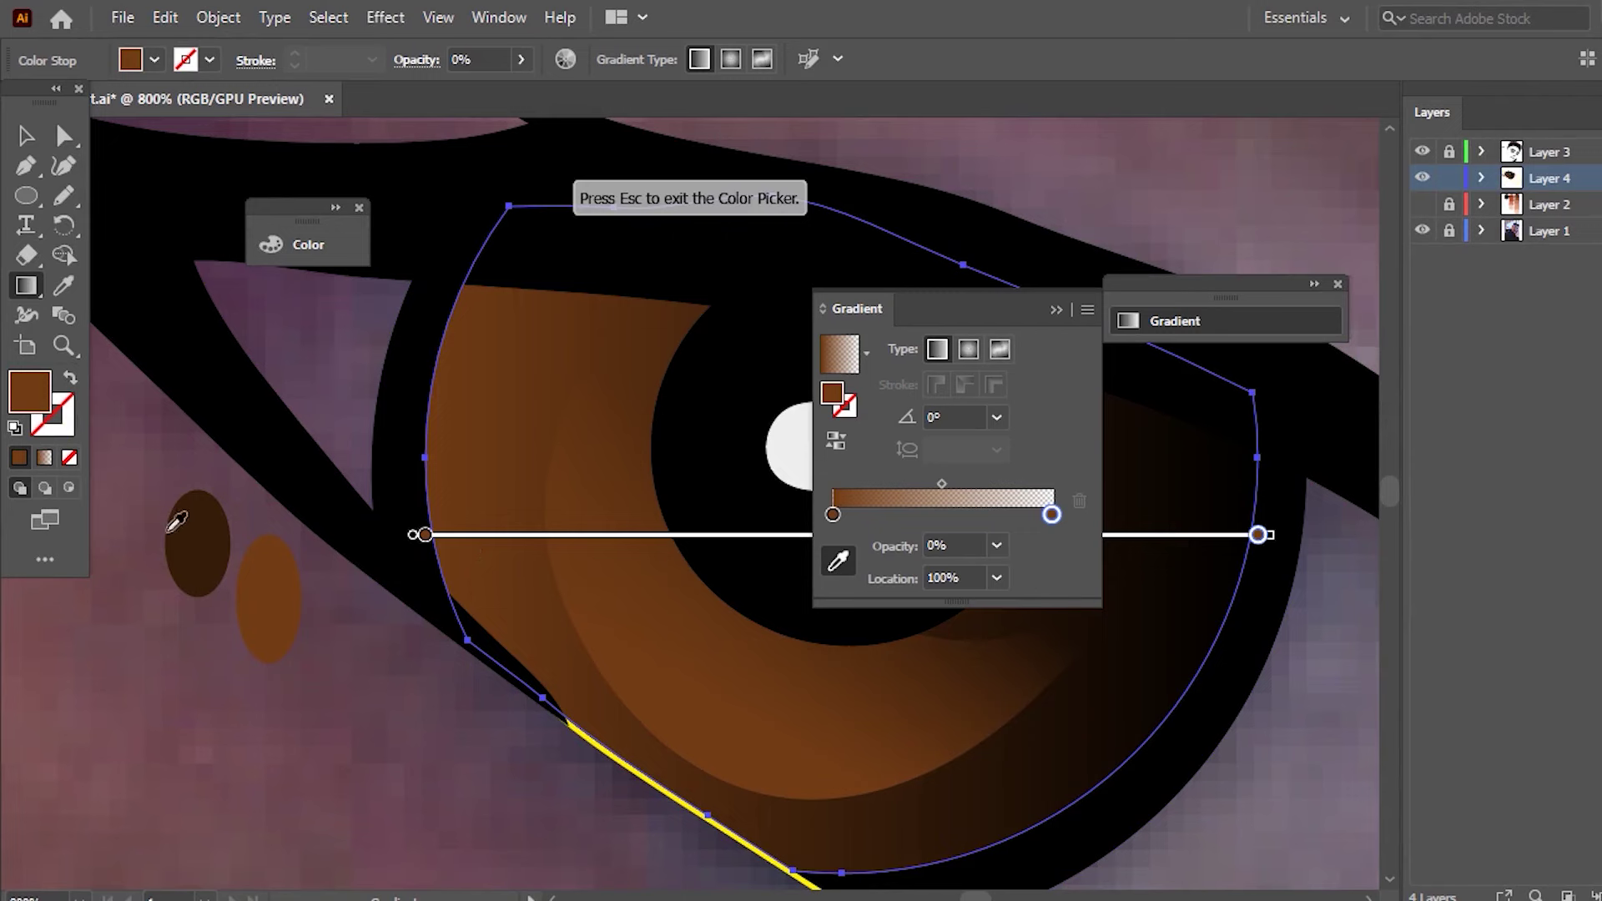
{"action": "left_click", "coordinate": [215, 529]}
{"action": "left_click", "coordinate": [833, 512]}
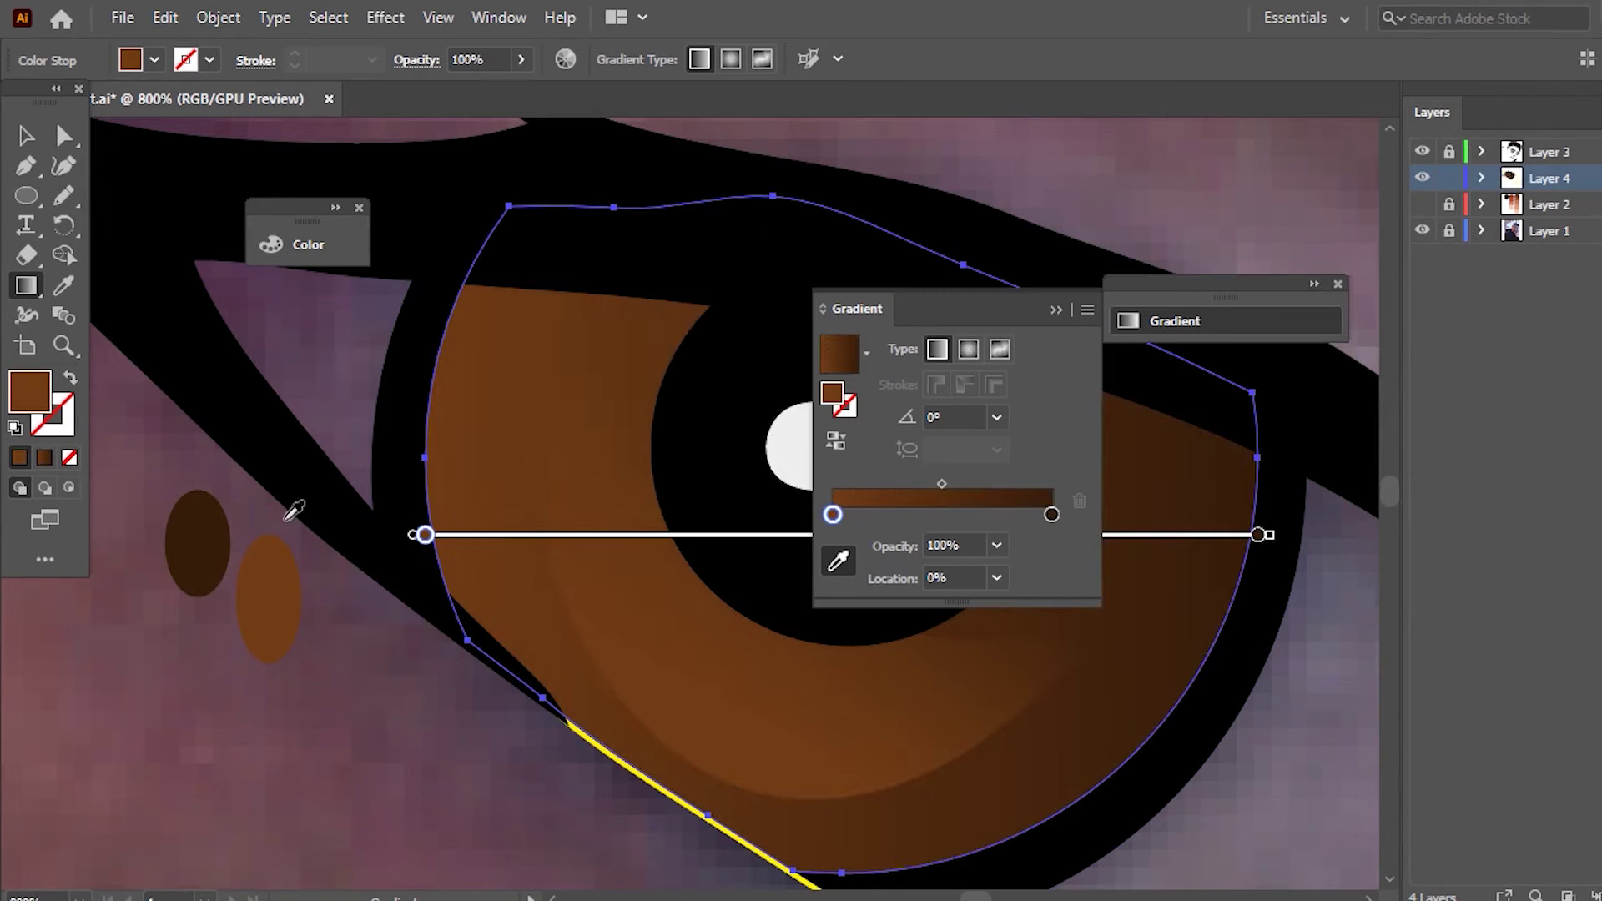
{"action": "left_click", "coordinate": [188, 542]}
{"action": "left_click", "coordinate": [996, 544]}
{"action": "left_click", "coordinate": [1026, 617]}
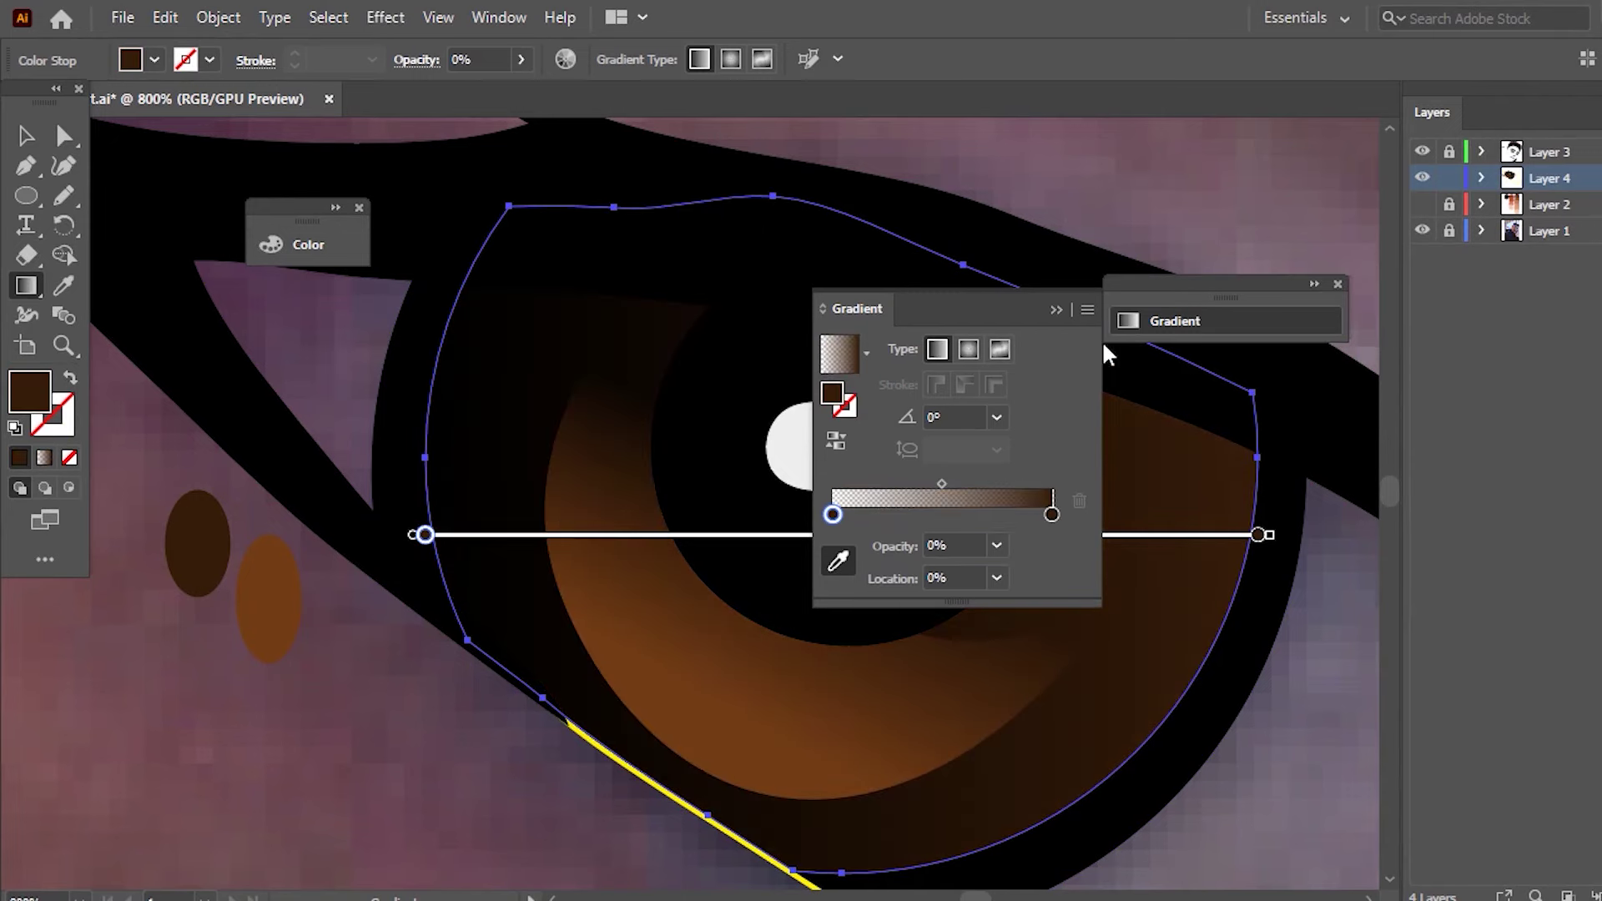
{"action": "left_click", "coordinate": [1087, 310]}
{"action": "left_click", "coordinate": [57, 288]}
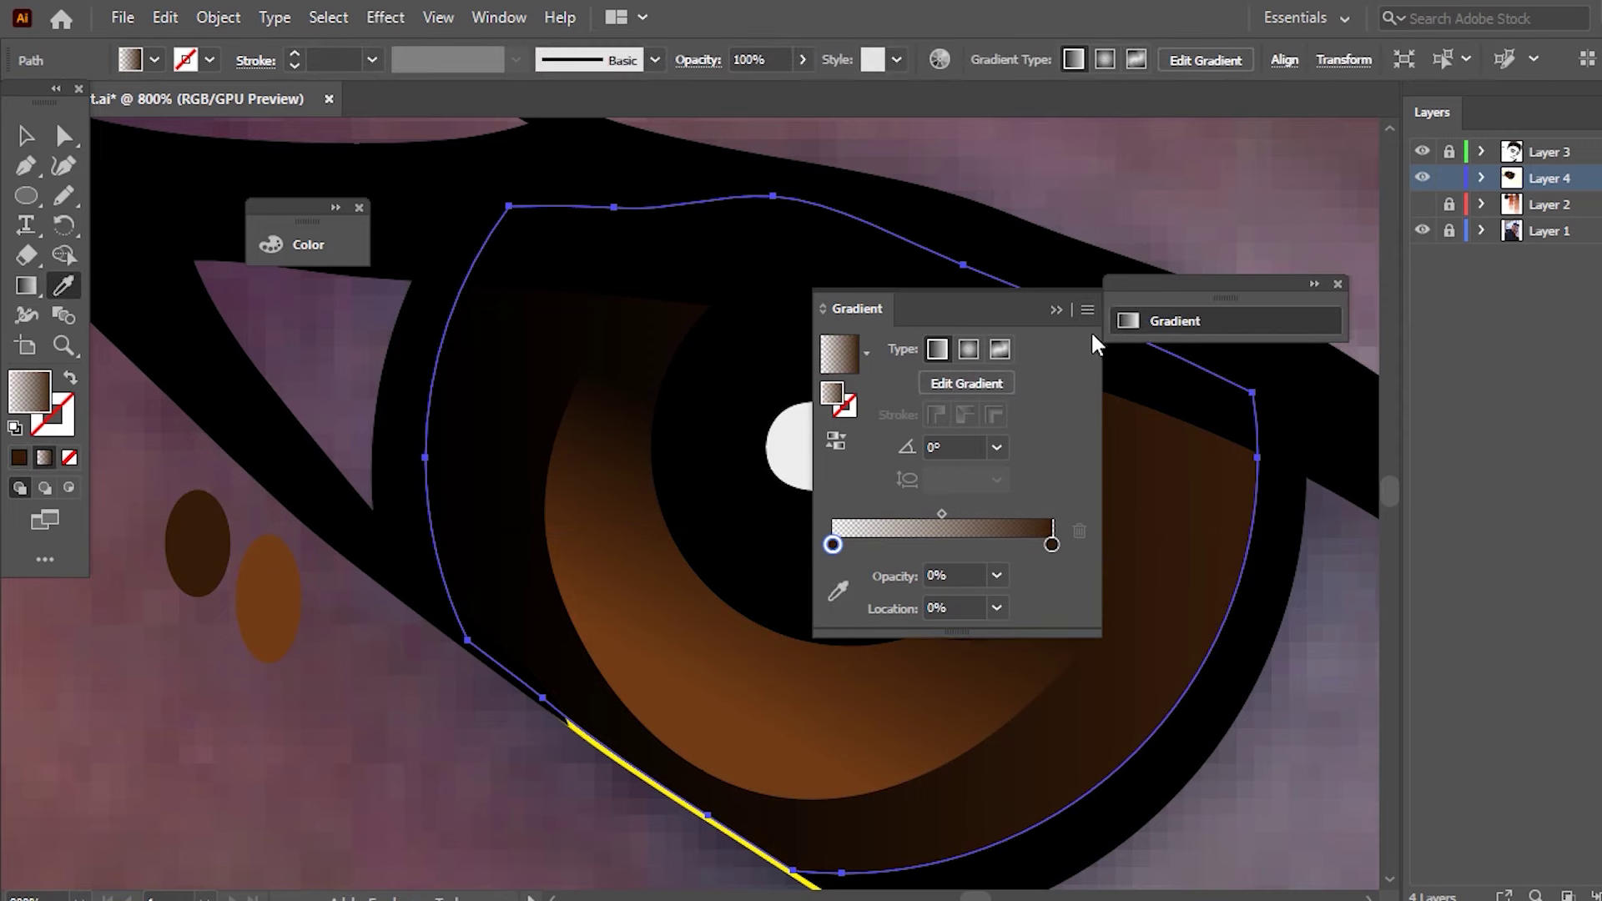
- Angle the outer iris and crescent gradients diagonally from the lower left upward
{"action": "left_click", "coordinate": [26, 285]}
{"action": "left_click_drag", "start_coordinate": [540, 807], "coordinate": [859, 258]}
{"action": "left_click_drag", "start_coordinate": [1034, 183], "coordinate": [559, 817]}
{"action": "left_click_drag", "start_coordinate": [890, 221], "coordinate": [668, 743]}
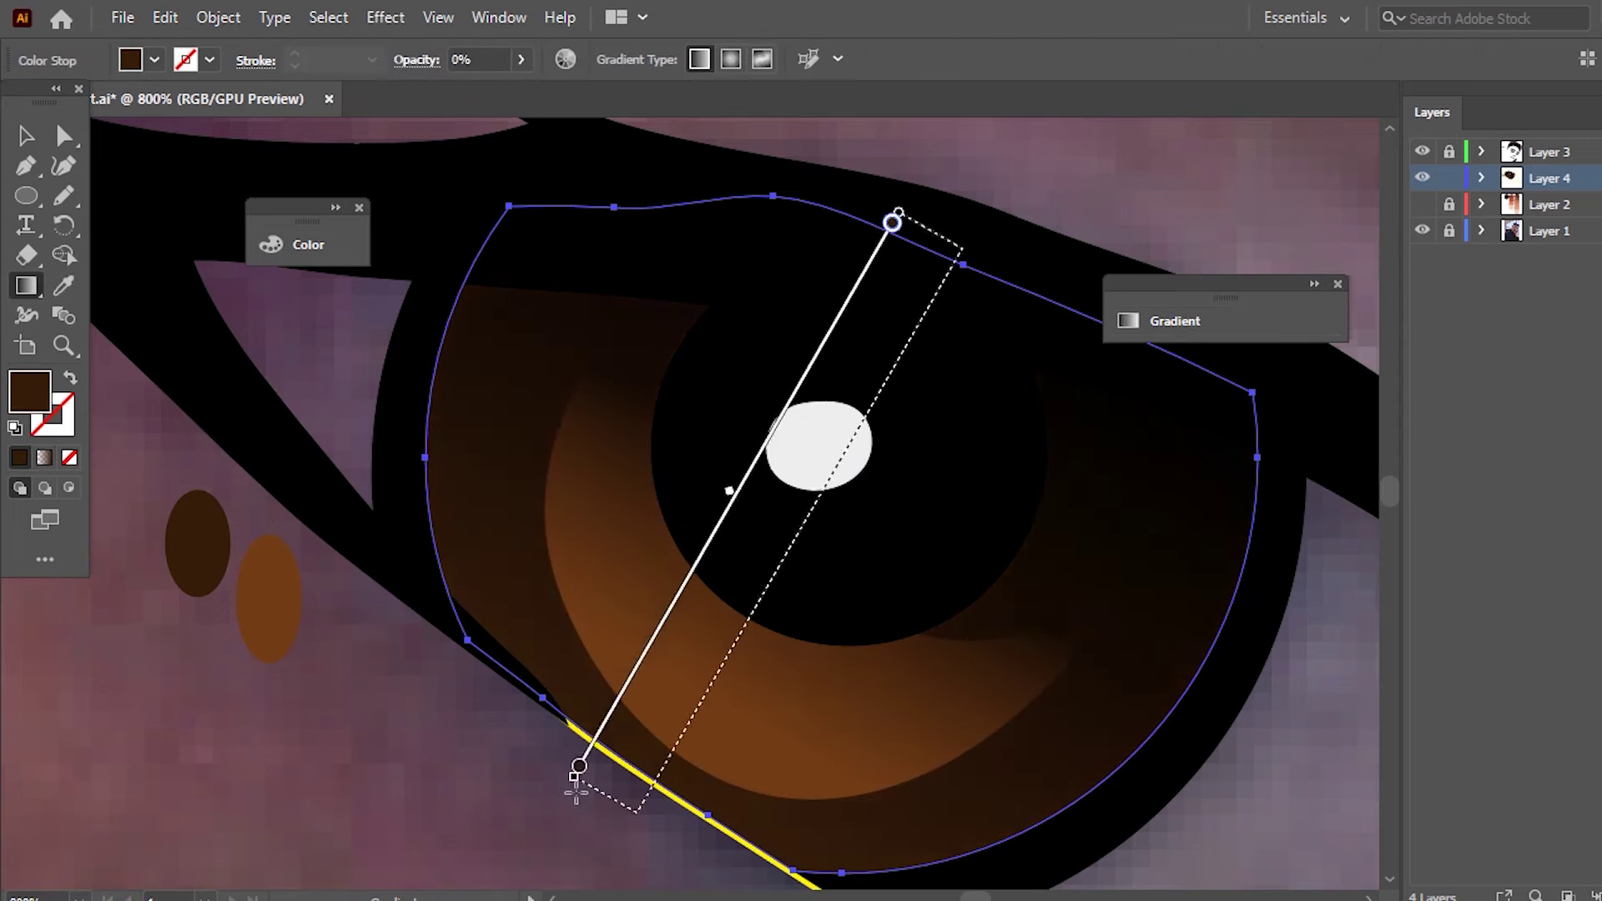
{"action": "left_click_drag", "start_coordinate": [668, 740], "coordinate": [618, 838]}
{"action": "left_click", "coordinate": [37, 125]}
{"action": "left_click", "coordinate": [565, 561]}
{"action": "left_click", "coordinate": [26, 285]}
{"action": "mouse_move", "coordinate": [458, 697]}
{"action": "left_mouse_down"}
{"action": "mouse_move", "coordinate": [726, 359]}
{"action": "mouse_move", "coordinate": [858, 453]}
{"action": "left_mouse_up"}
- Raise the light grey eye-white fill's brightness to 83%
{"action": "key", "text": "v"}
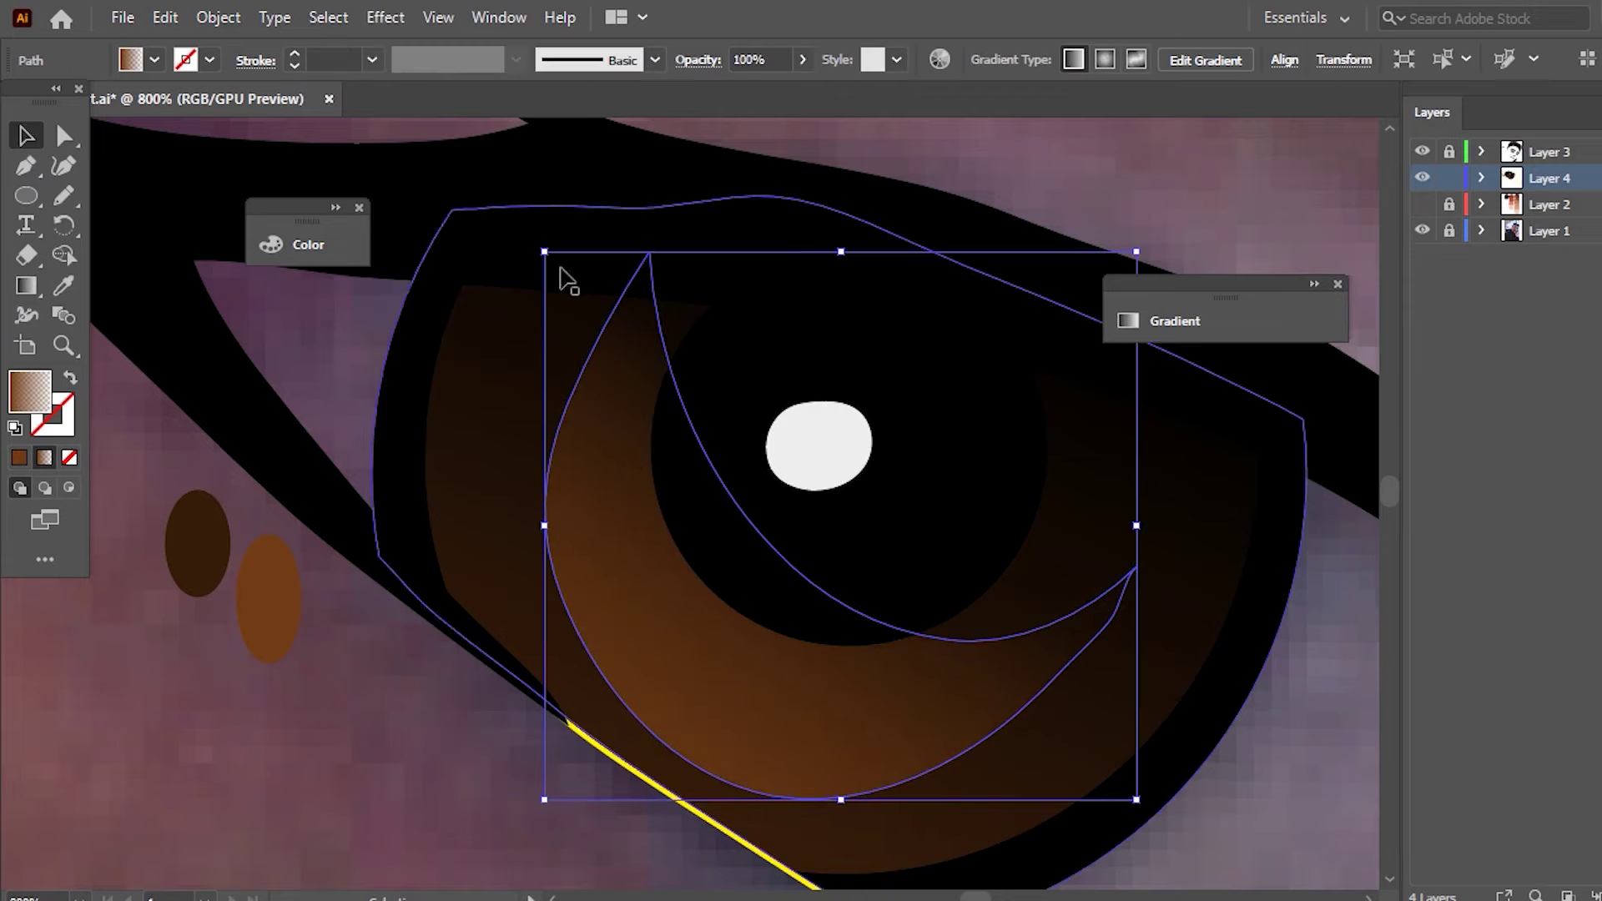
{"action": "left_click", "coordinate": [796, 413]}
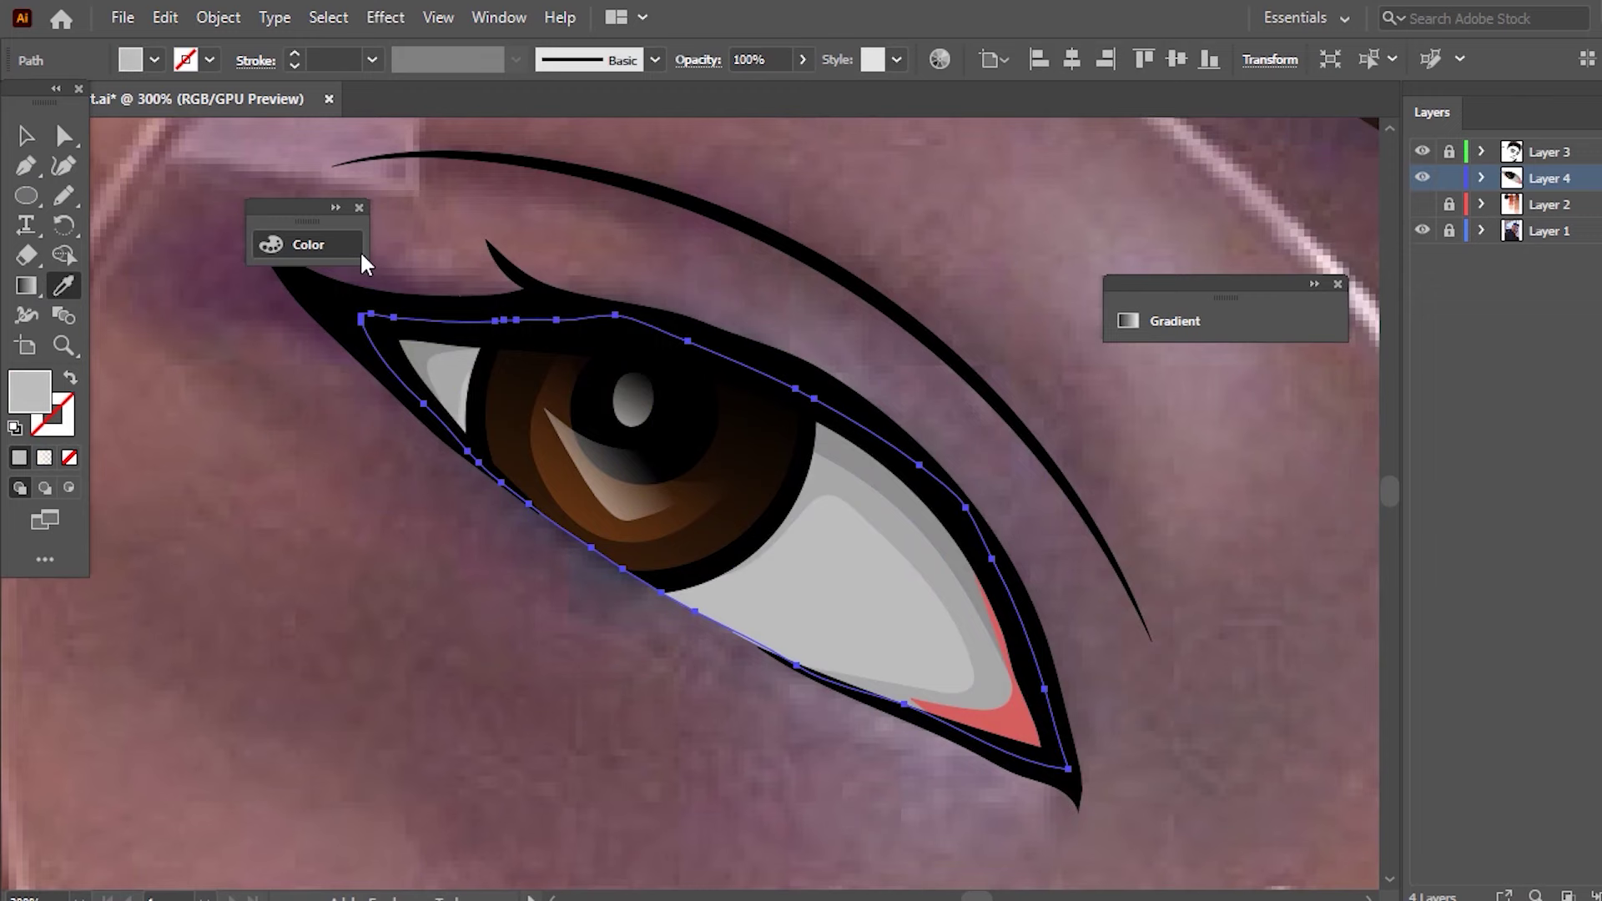
{"action": "left_click", "coordinate": [359, 250]}
{"action": "left_click_drag", "start_coordinate": [547, 362], "coordinate": [565, 367]}
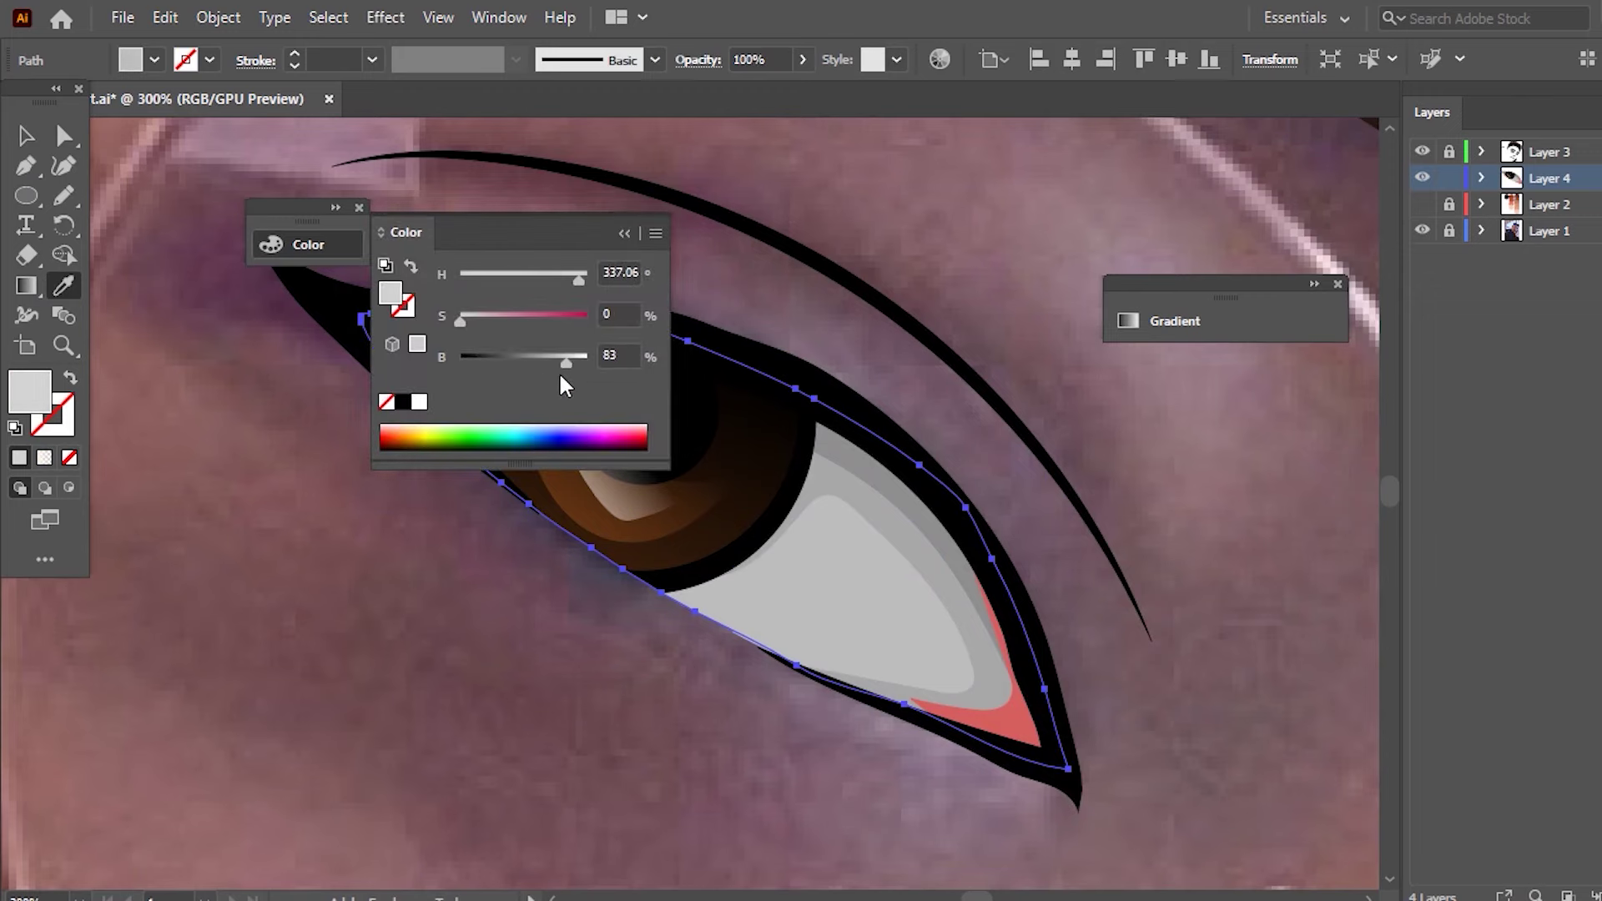
{"action": "left_click", "coordinate": [624, 234]}
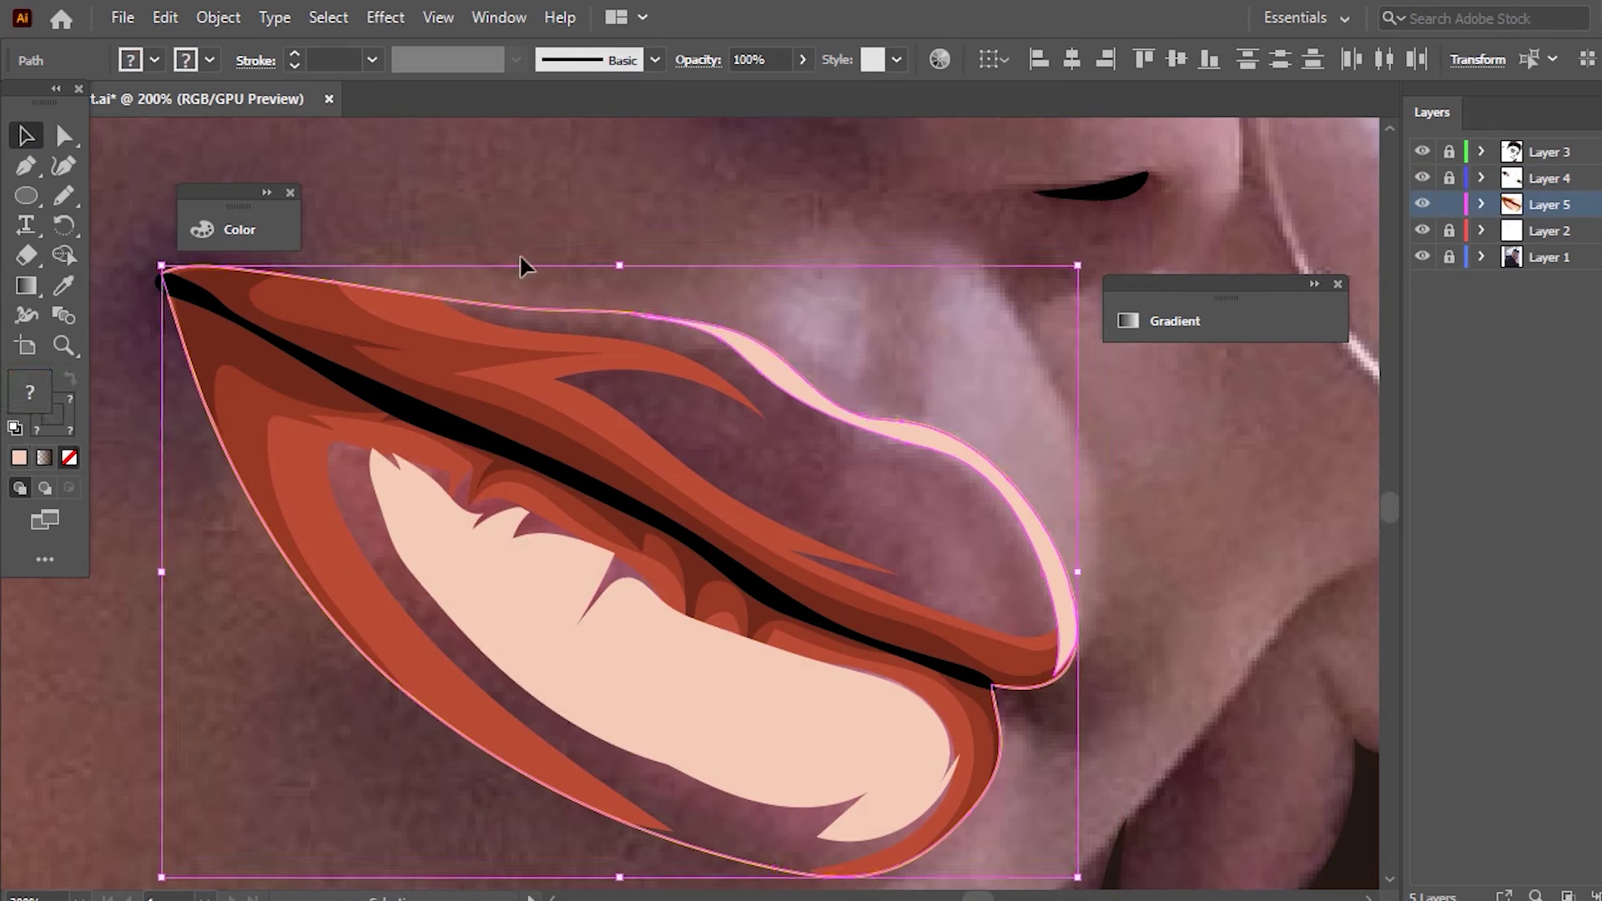
- Send the outer lip shape to the back with Arrange > Send to Back
{"action": "left_click", "coordinate": [520, 257]}
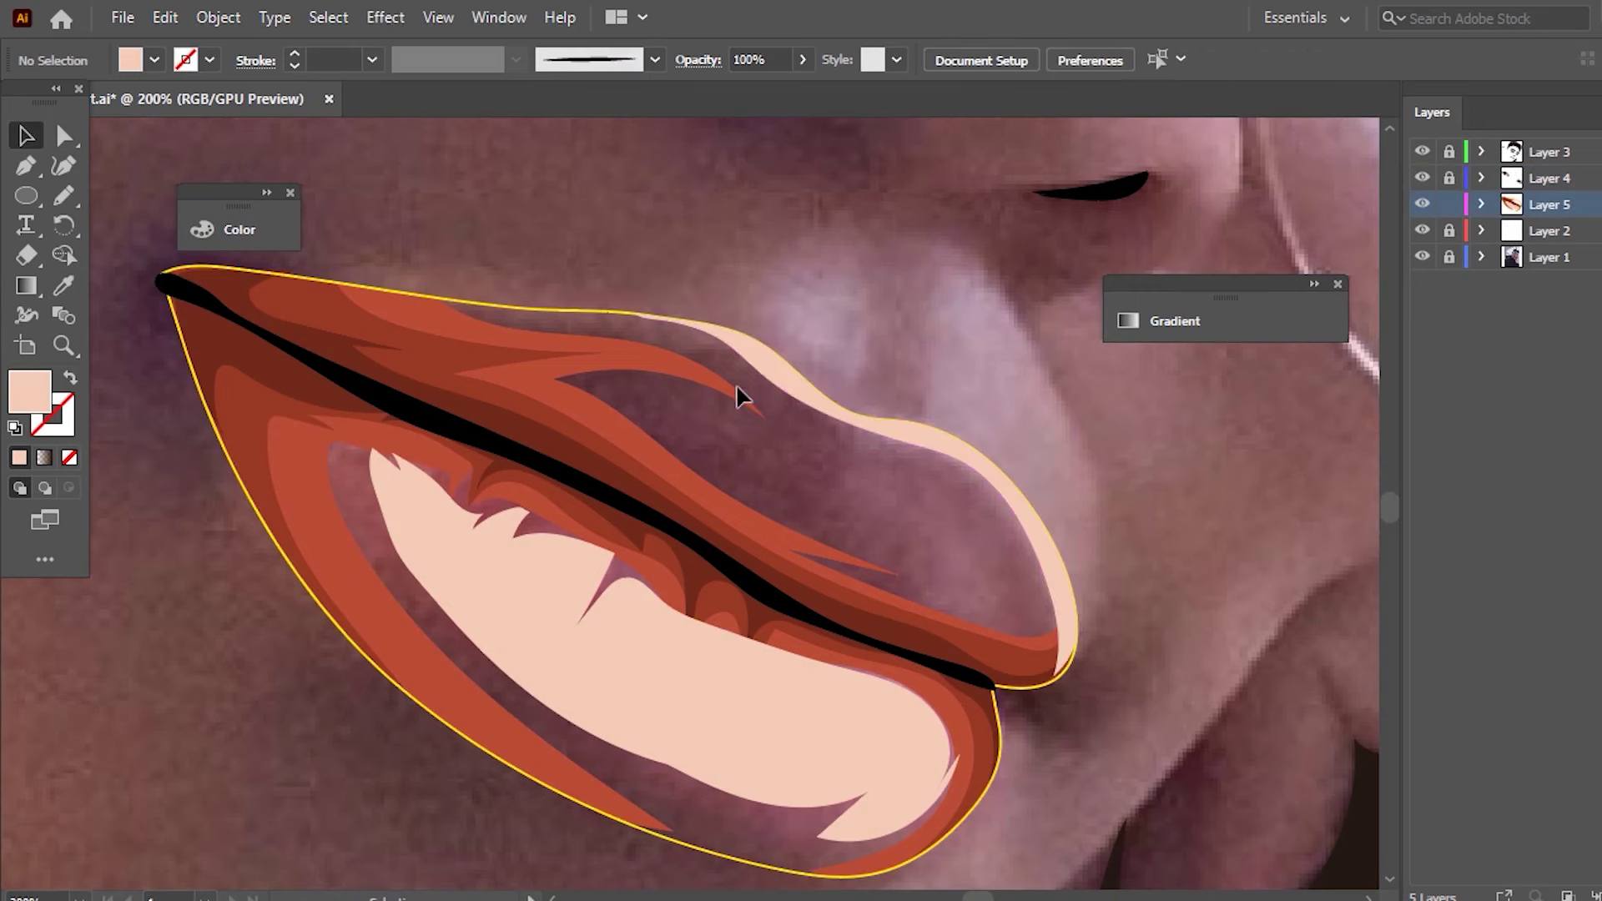
{"action": "left_click", "coordinate": [578, 320]}
{"action": "right_click", "coordinate": [576, 313]}
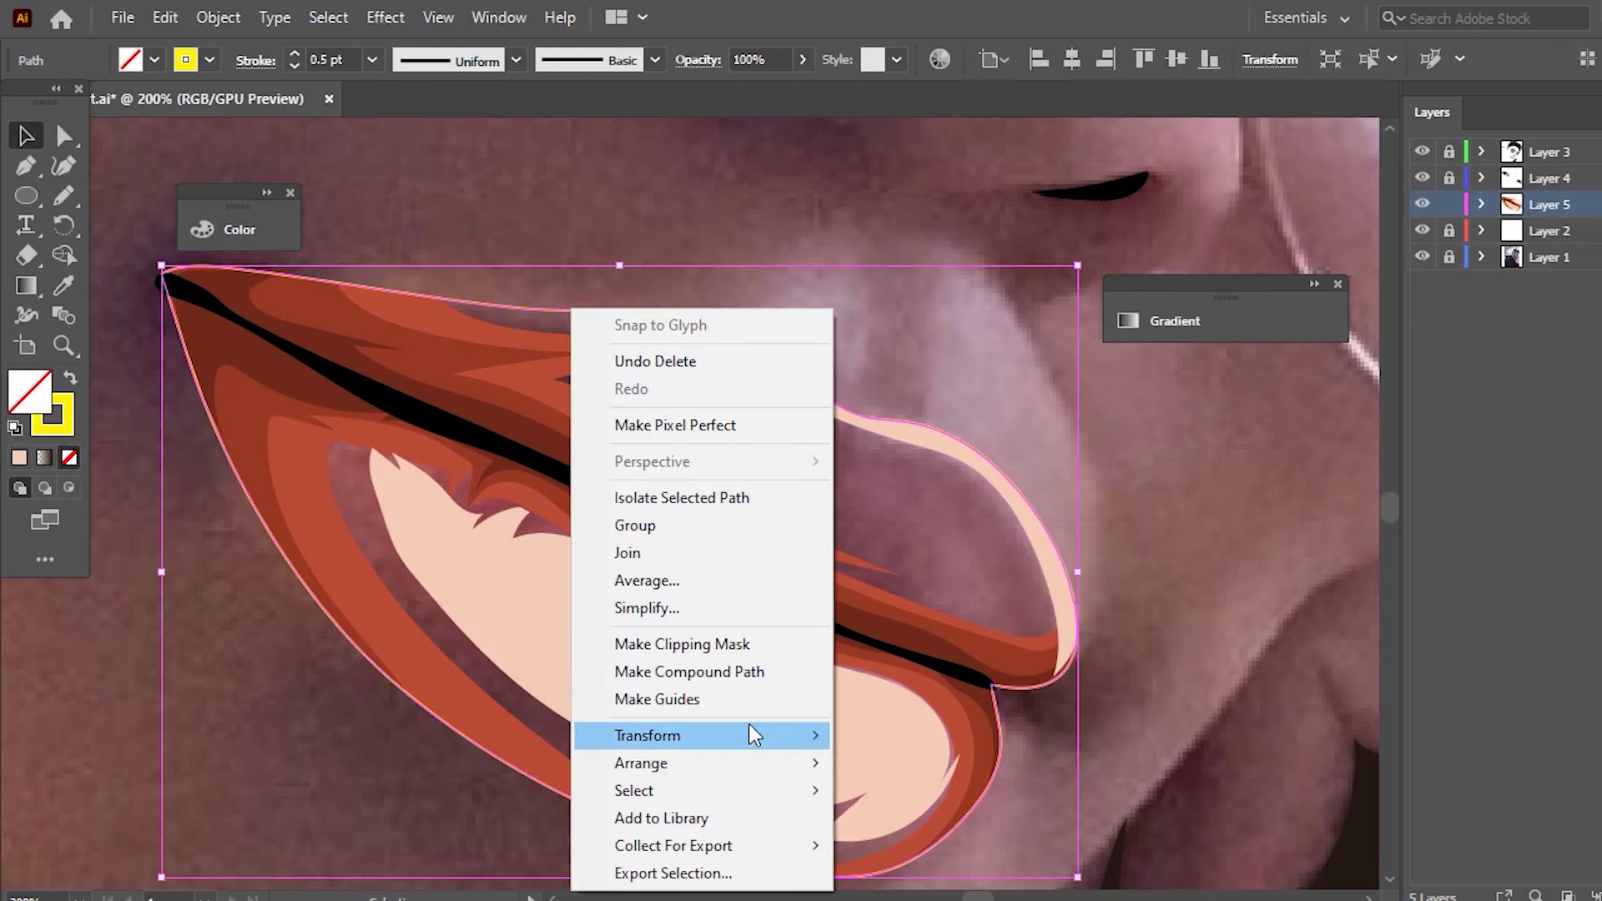
{"action": "mouse_move", "coordinate": [640, 762]}
{"action": "left_click", "coordinate": [951, 855]}
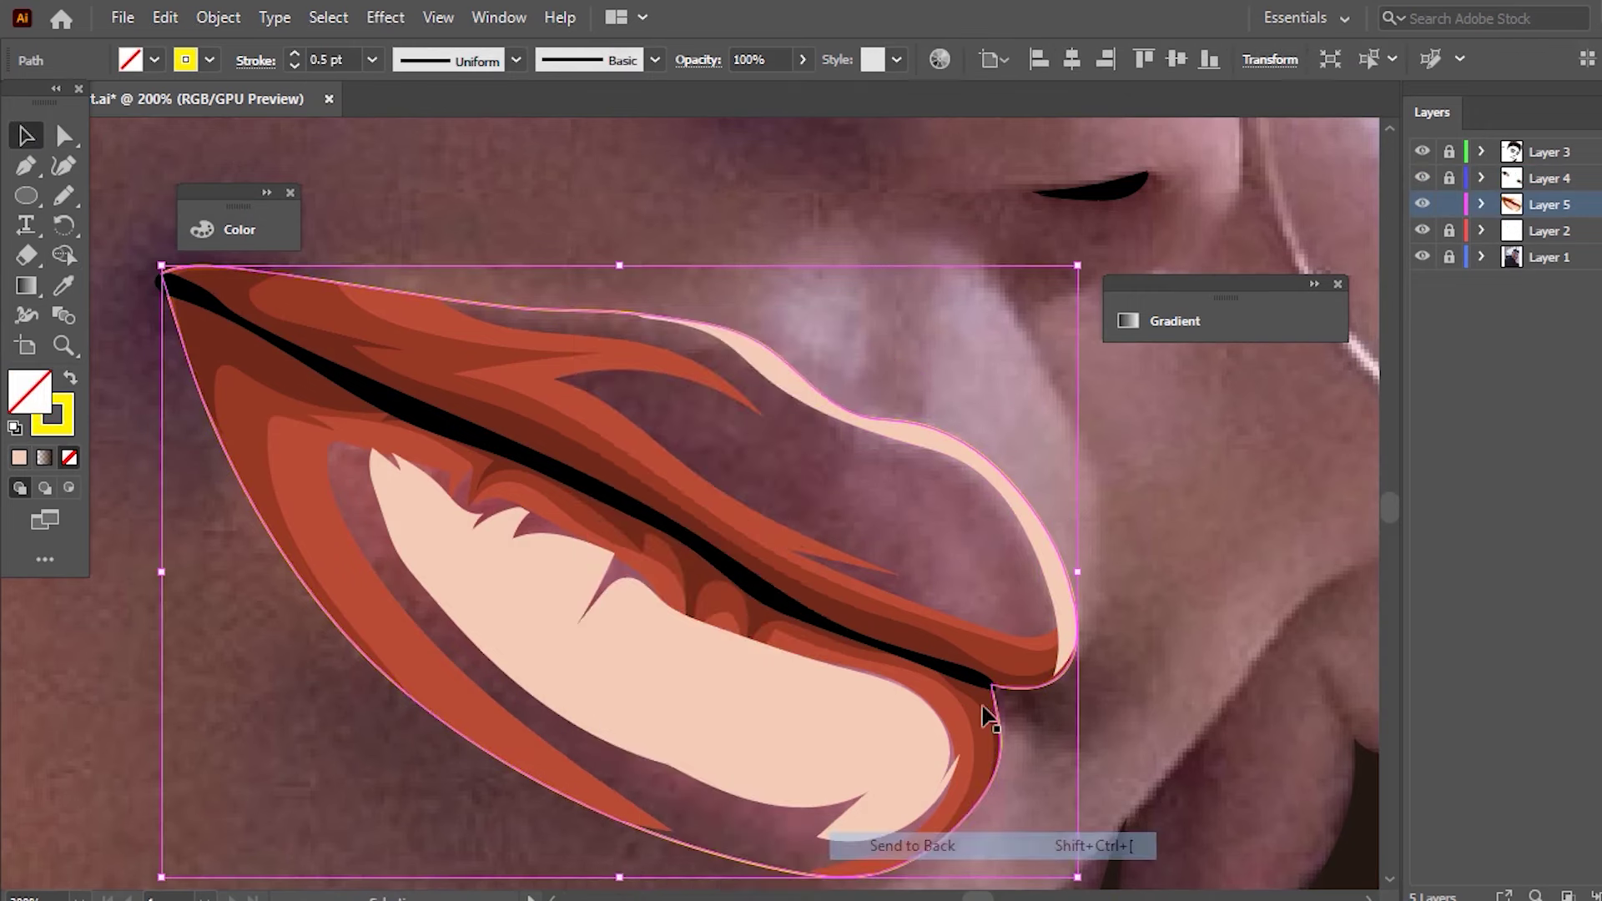
{"action": "left_click", "coordinate": [1108, 508]}
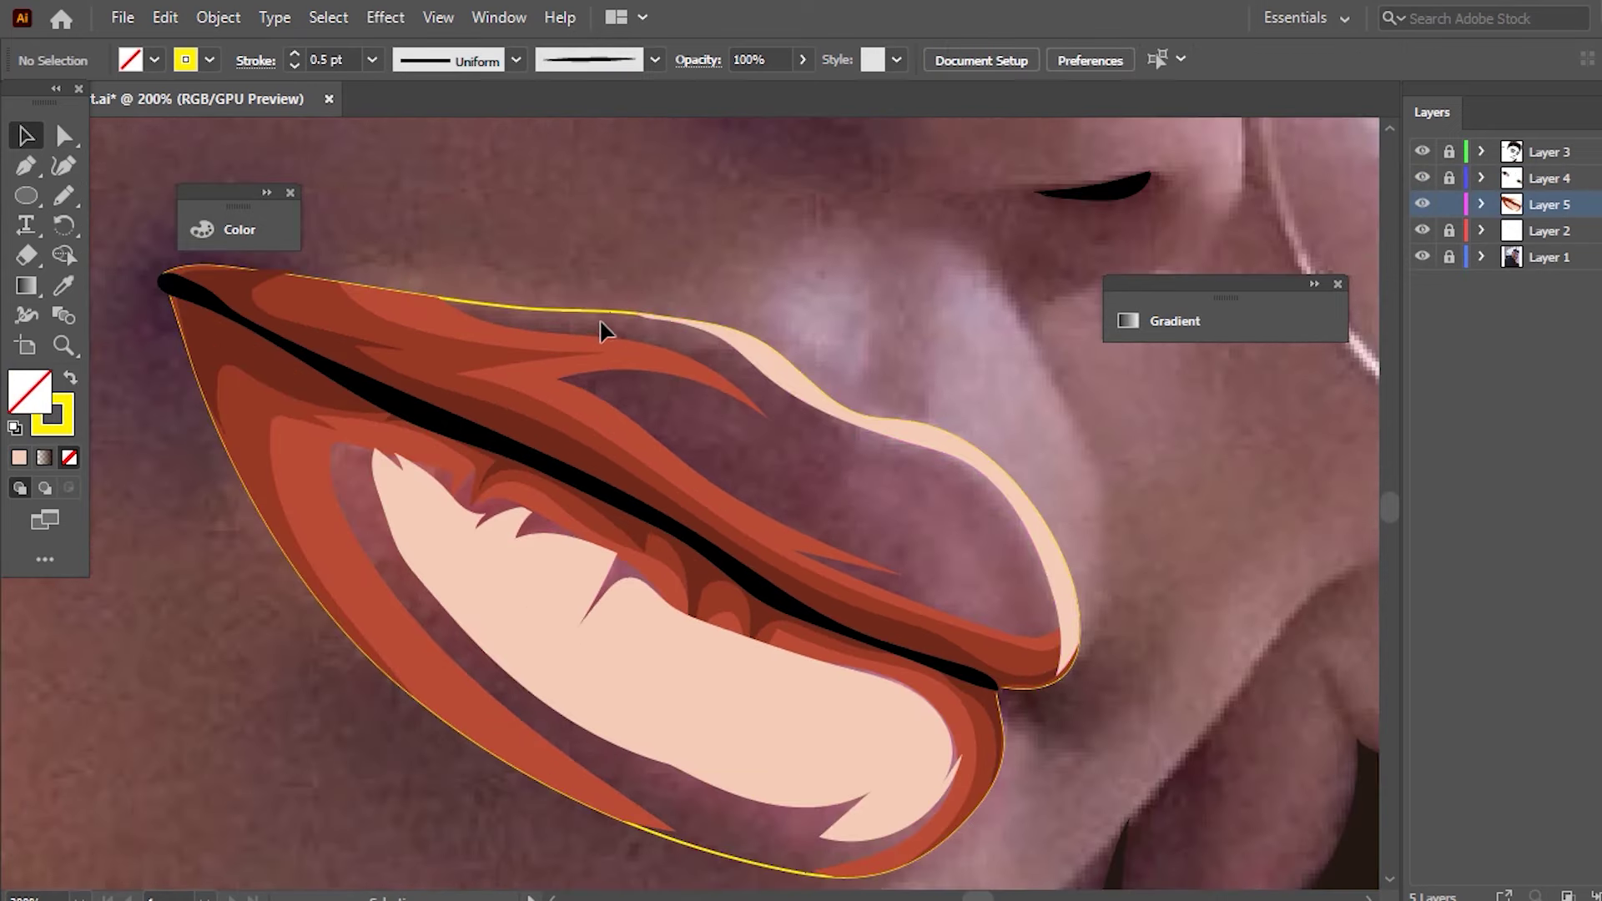
- Fill the outer lip shape with the salmon palette colour using the Eyedropper
{"action": "left_click", "coordinate": [601, 321]}
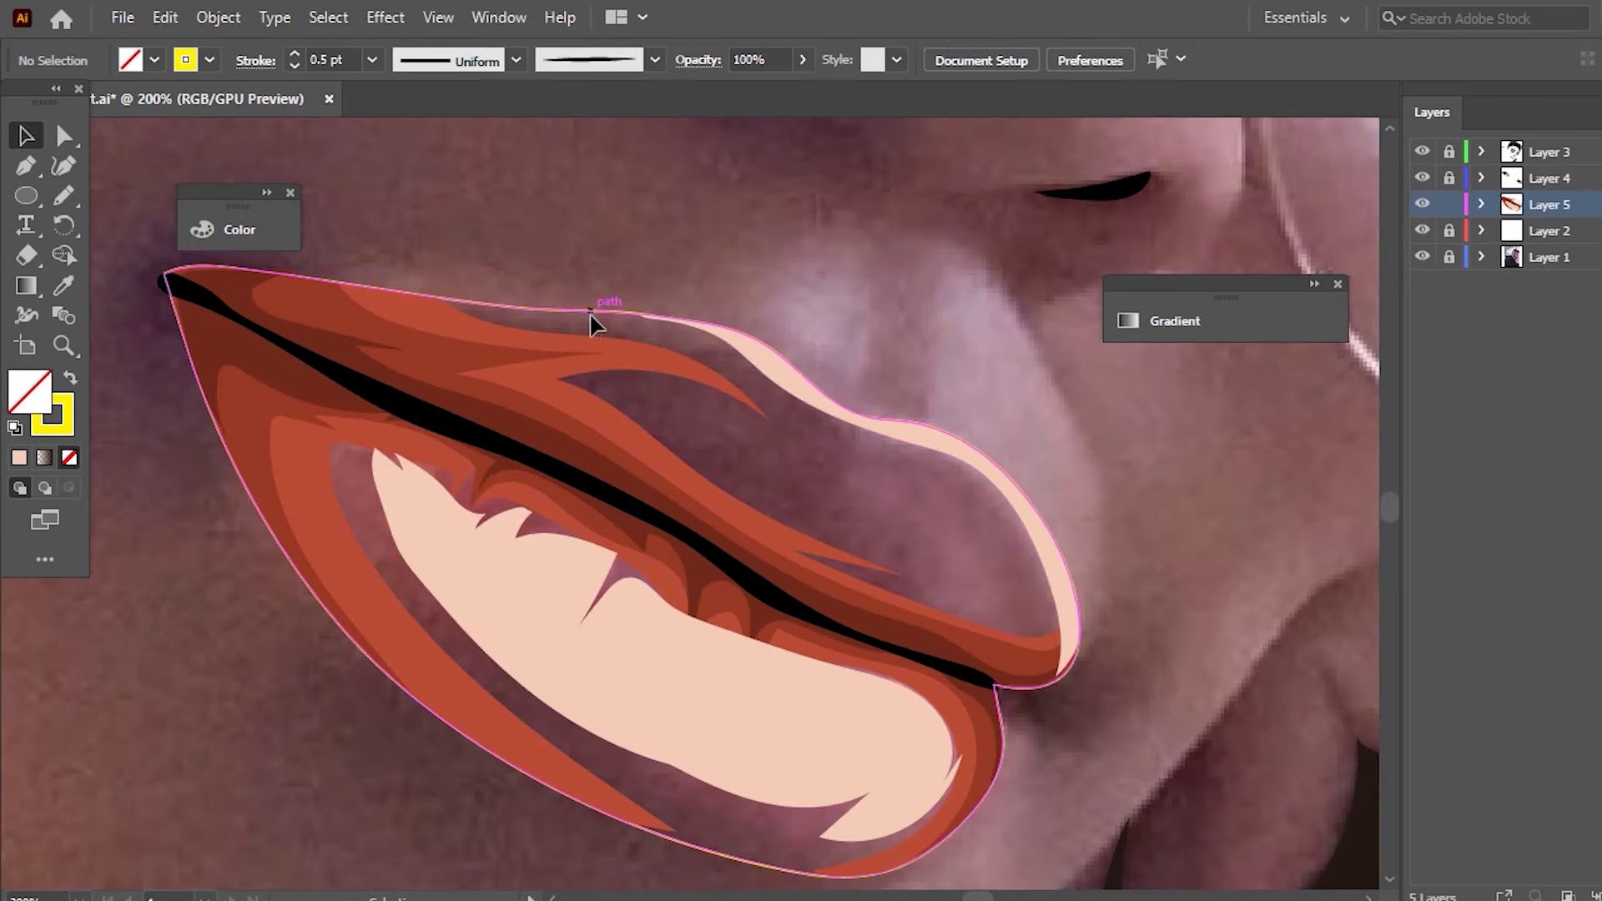
{"action": "key", "text": "ctrl+minus"}
{"action": "key", "text": "ctrl+minus"}
{"action": "key", "text": "ctrl+minus"}
{"action": "key", "text": "i"}
{"action": "left_click", "coordinate": [222, 471]}
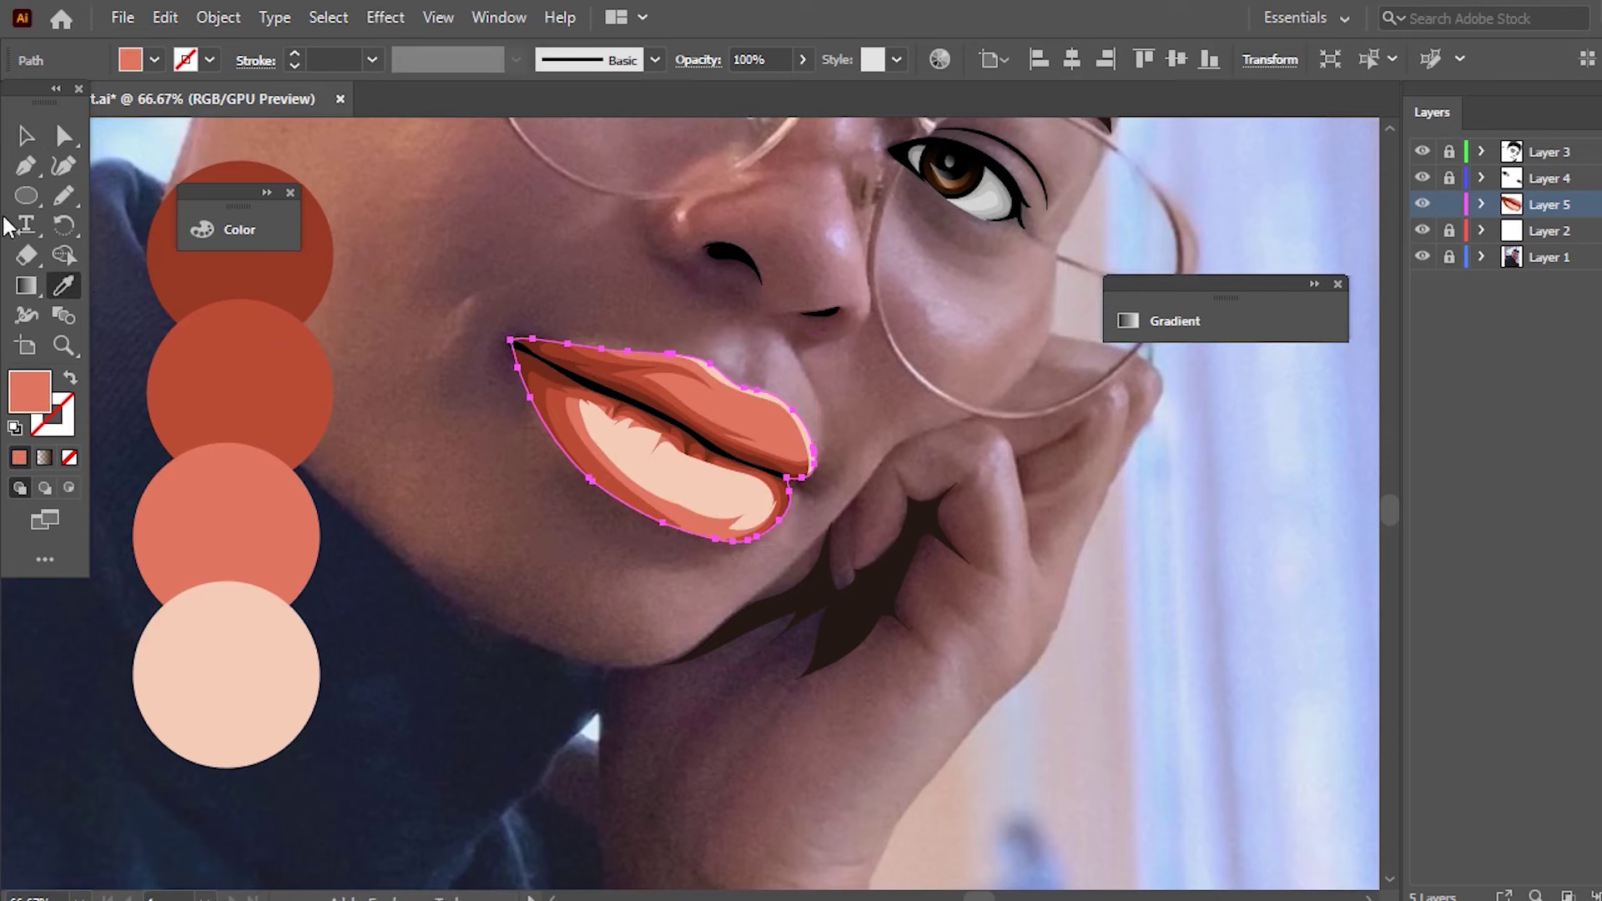
- Apply the darker red palette colour to the lip shape with the Eyedropper
{"action": "key", "text": "v"}
{"action": "left_click", "coordinate": [509, 367]}
{"action": "scroll", "coordinate": [680, 406], "scroll_direction": "up", "scroll_amount": 2, "text": "alt"}
{"action": "left_click", "coordinate": [835, 409]}
{"action": "scroll", "coordinate": [836, 409], "scroll_direction": "down", "scroll_amount": 2, "text": "alt"}
{"action": "key", "text": "i"}
{"action": "left_click", "coordinate": [243, 376]}
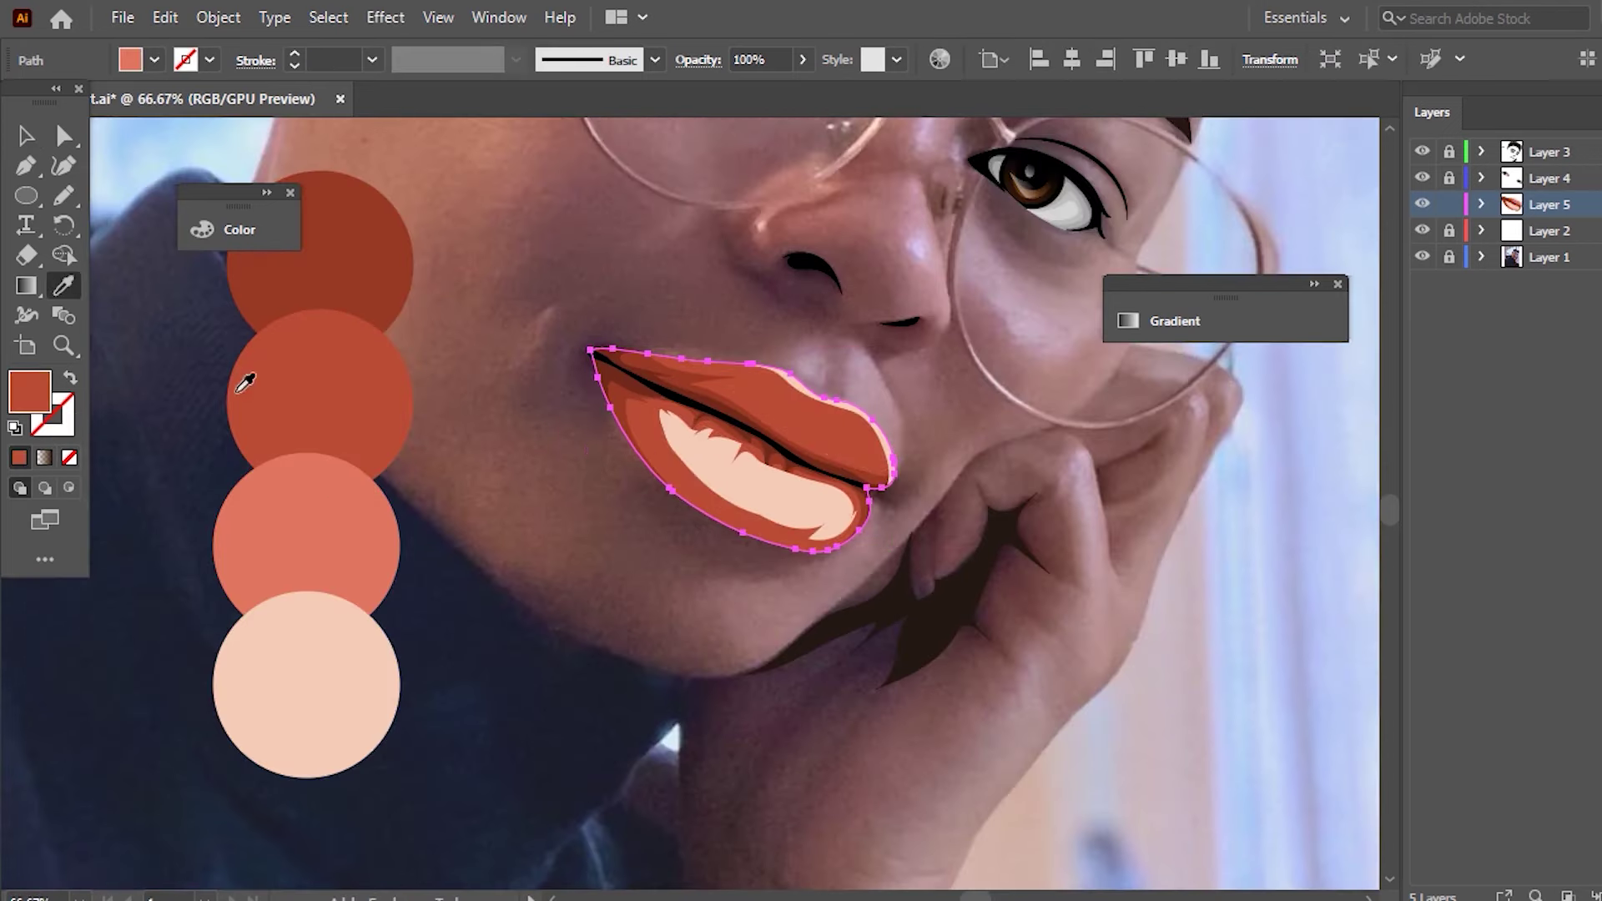
{"action": "left_click", "coordinate": [26, 135]}
- Brighten the lip red and slightly lower its saturation in the Color sliders
{"action": "scroll", "coordinate": [719, 343], "scroll_direction": "up", "scroll_amount": 2, "text": "alt"}
{"action": "scroll", "coordinate": [718, 343], "scroll_direction": "up", "scroll_amount": 1, "text": "alt"}
{"action": "left_click", "coordinate": [241, 230]}
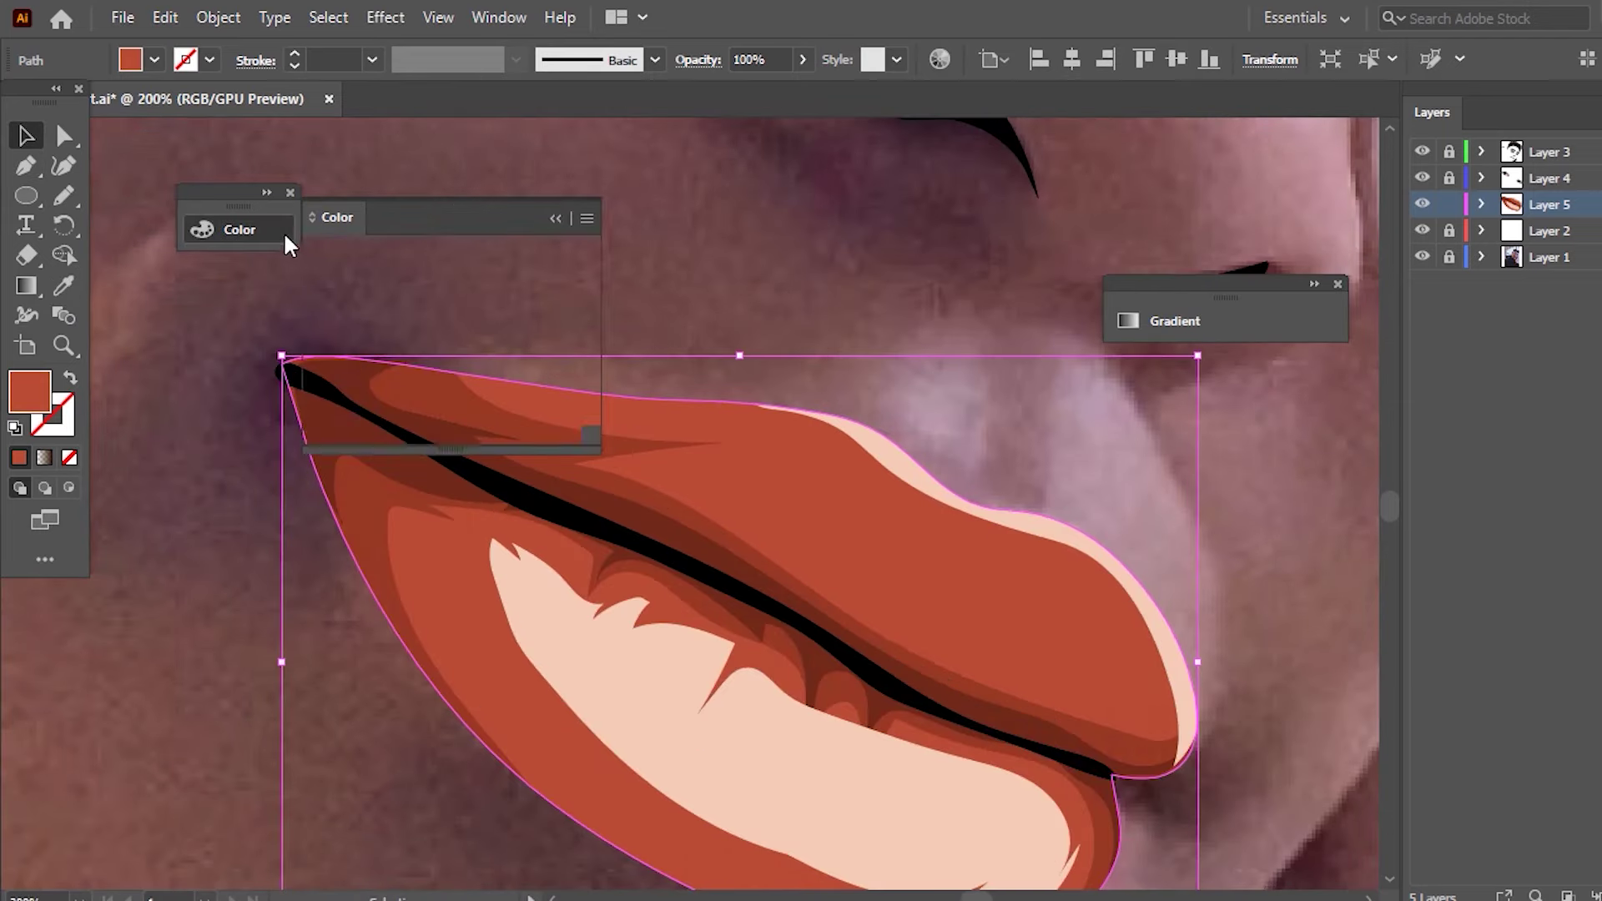
{"action": "left_click_drag", "start_coordinate": [492, 344], "coordinate": [507, 327]}
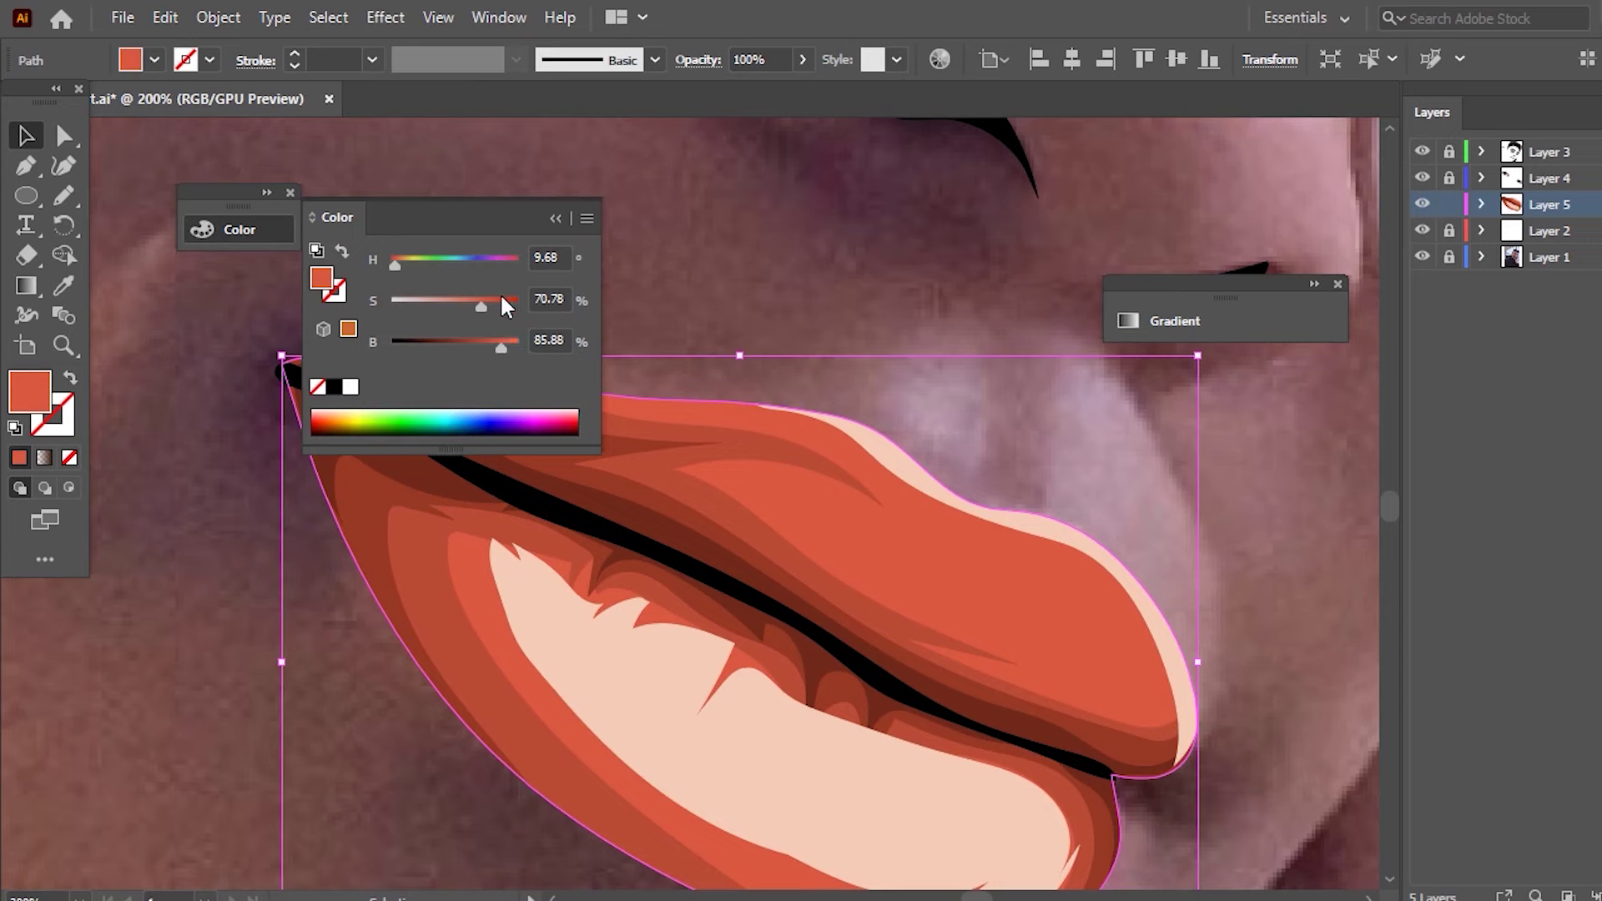
{"action": "left_click", "coordinate": [477, 307]}
{"action": "left_click", "coordinate": [666, 287]}
- Give the pale inner lip shape the orange palette colour and brighten it
{"action": "scroll", "coordinate": [734, 484], "scroll_direction": "down", "scroll_amount": 3}
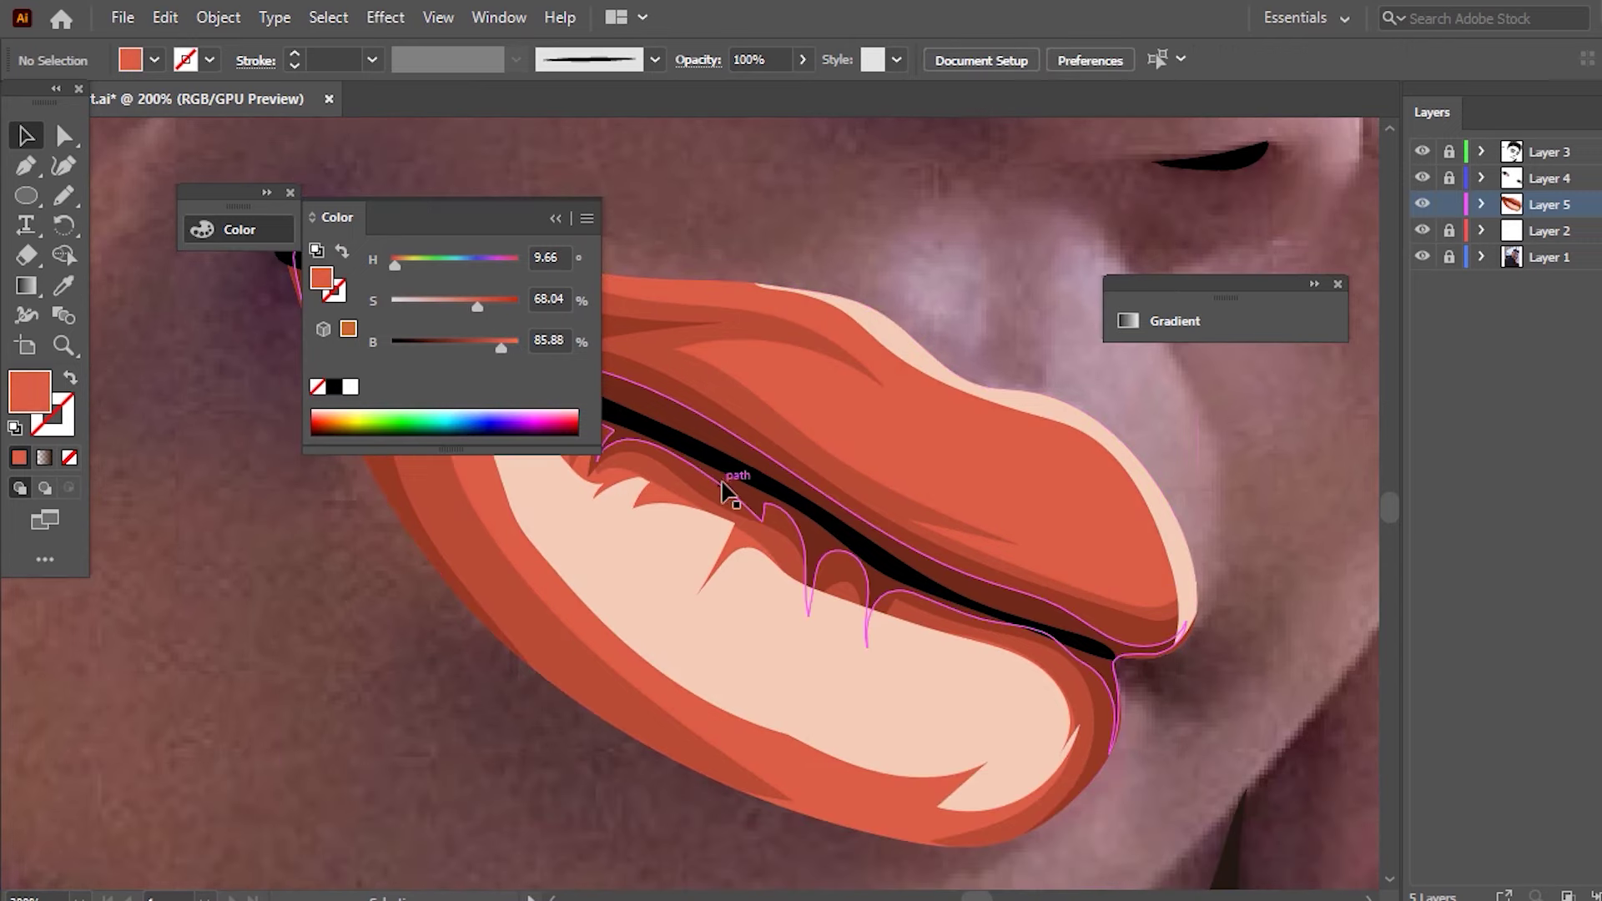
{"action": "left_click", "coordinate": [839, 598]}
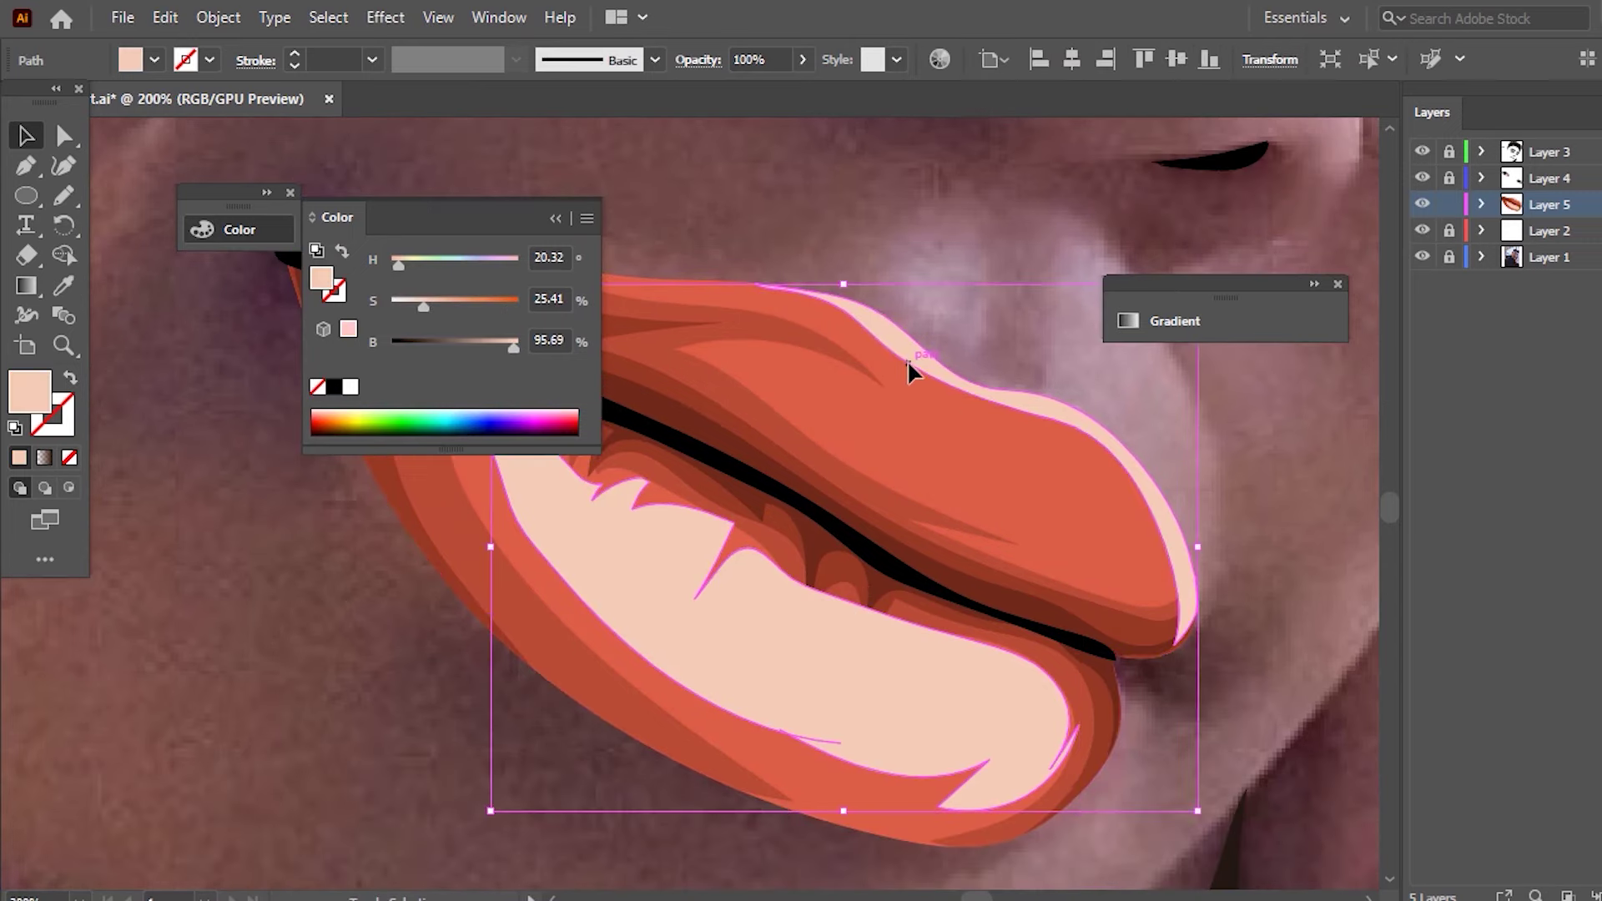
{"action": "scroll", "coordinate": [907, 359], "scroll_direction": "down", "scroll_amount": 3}
{"action": "key", "text": "i"}
{"action": "left_click", "coordinate": [458, 500]}
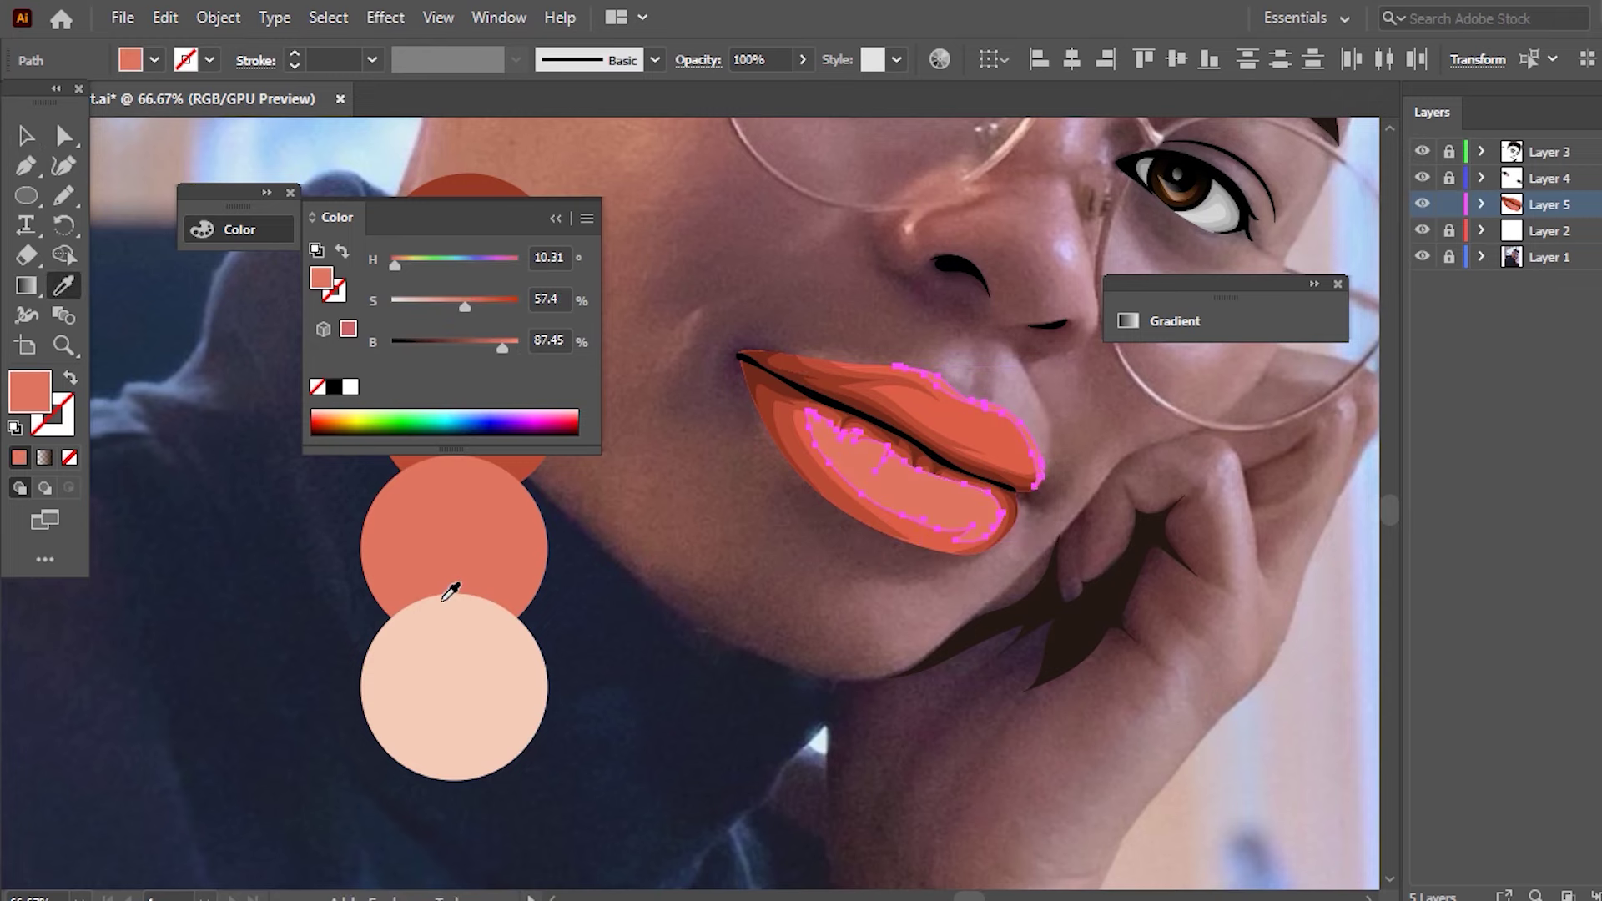
{"action": "scroll", "coordinate": [918, 442], "scroll_direction": "down", "scroll_amount": 1}
{"action": "scroll", "coordinate": [1012, 393], "scroll_direction": "up", "scroll_amount": 2}
{"action": "left_click", "coordinate": [1033, 375]}
{"action": "left_click_drag", "start_coordinate": [499, 350], "coordinate": [459, 307]}
{"action": "key", "text": "v"}
{"action": "left_click", "coordinate": [155, 309]}
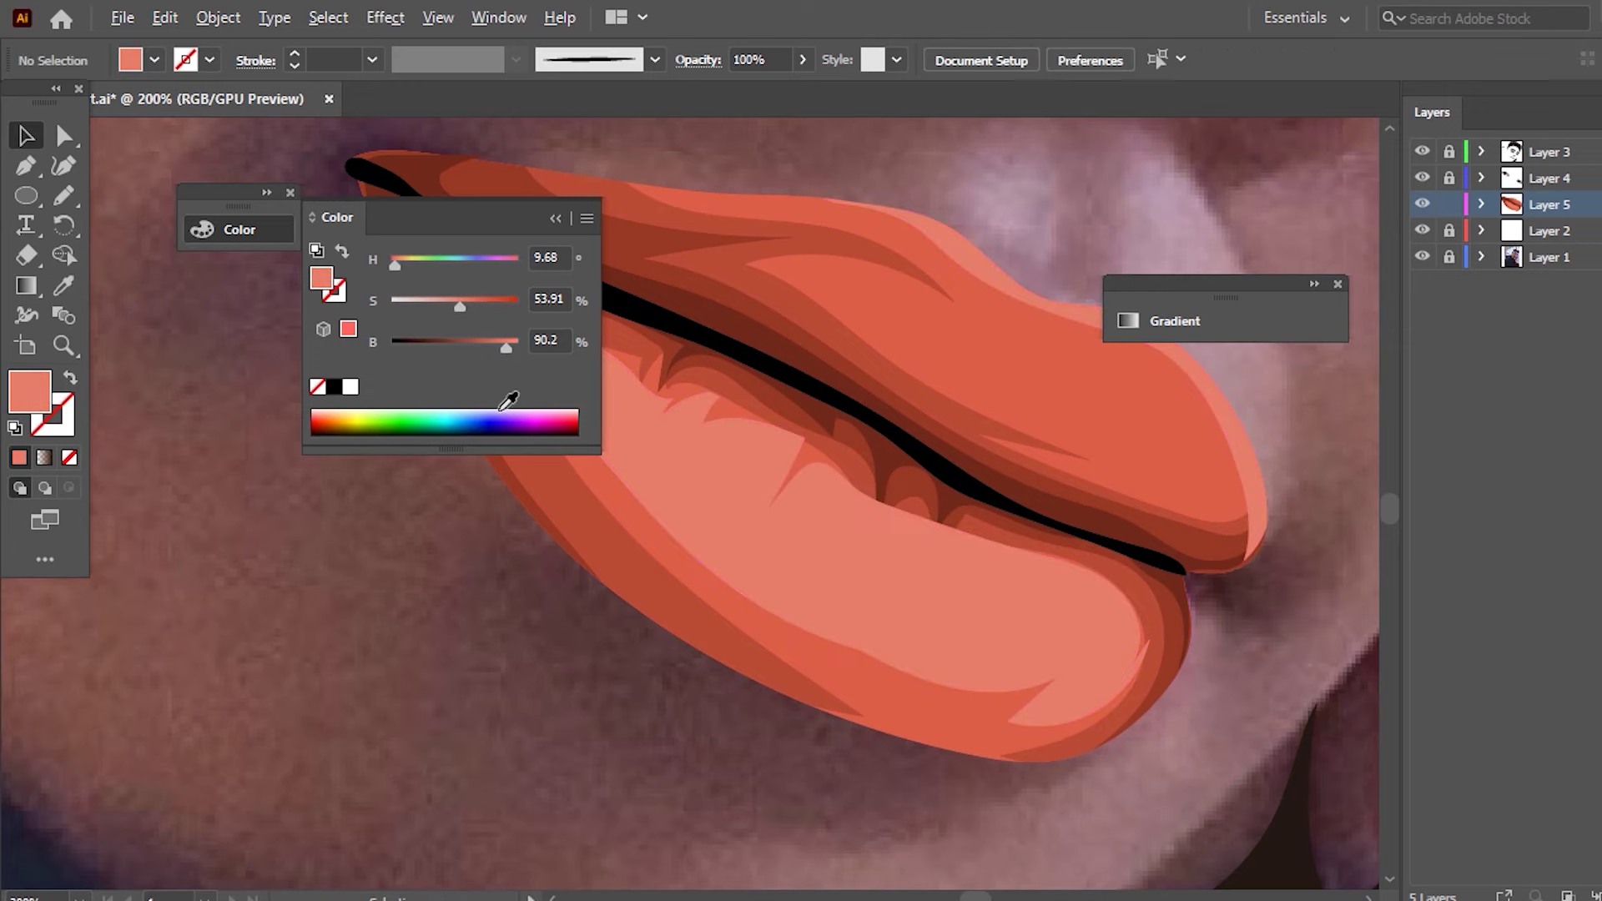
{"action": "left_click", "coordinate": [558, 218]}
- Send the inner and upper lip shapes to the back, then zoom out
{"action": "scroll", "coordinate": [998, 361], "scroll_direction": "up", "scroll_amount": 1}
{"action": "scroll", "coordinate": [917, 451], "scroll_direction": "down", "scroll_amount": 1}
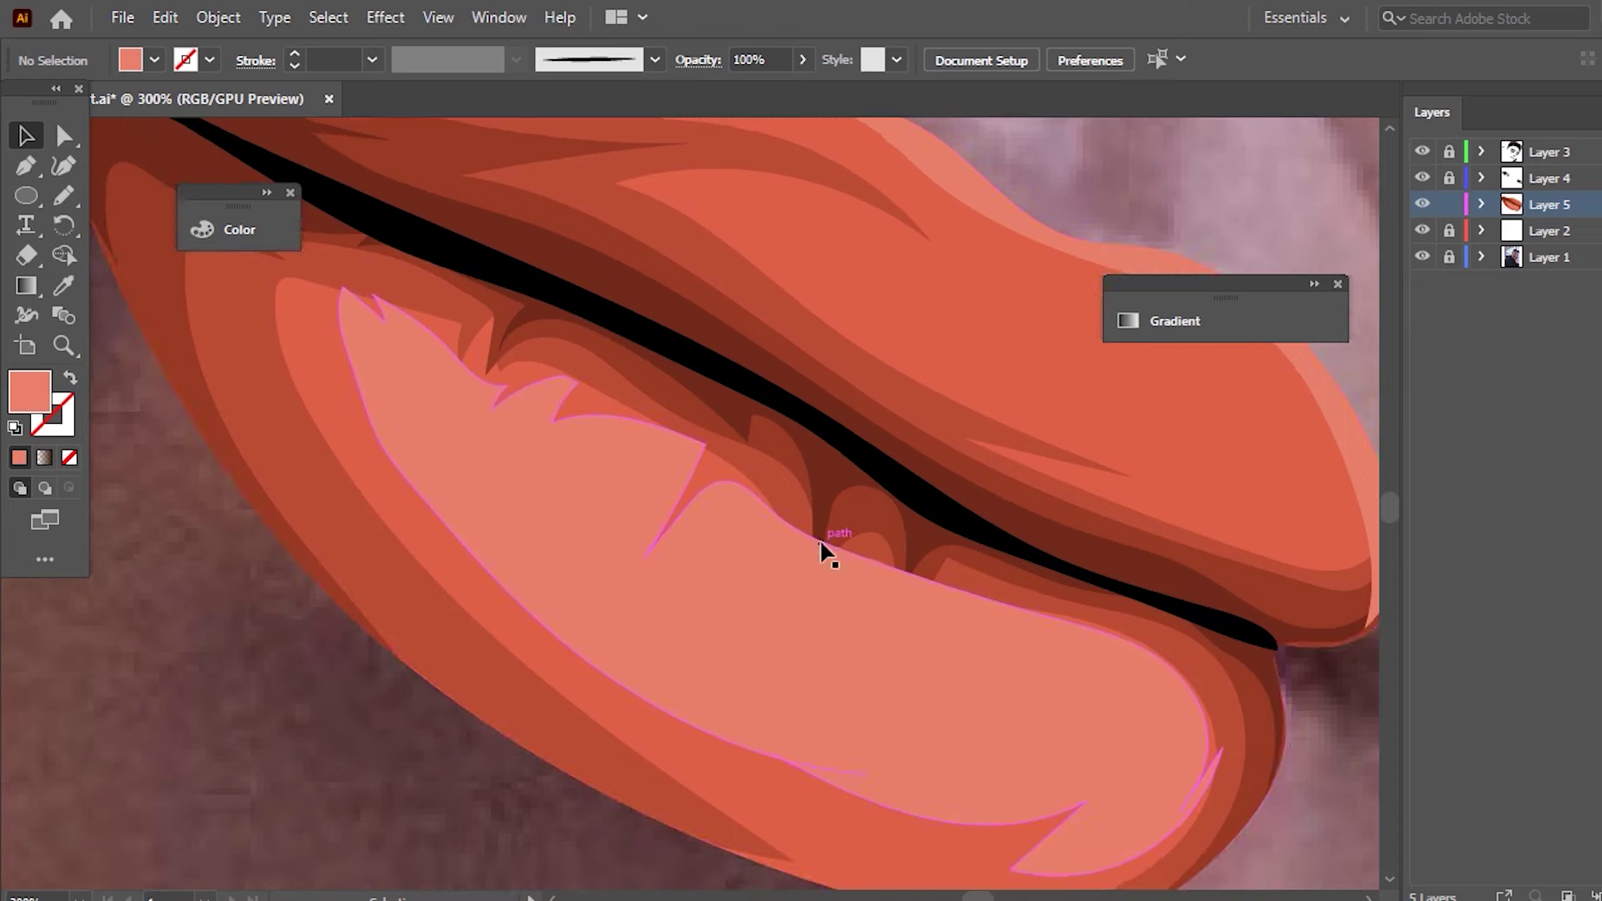
{"action": "left_click", "coordinate": [789, 572]}
{"action": "scroll", "coordinate": [741, 579], "scroll_direction": "down", "scroll_amount": 2}
{"action": "scroll", "coordinate": [955, 646], "scroll_direction": "up", "scroll_amount": 2}
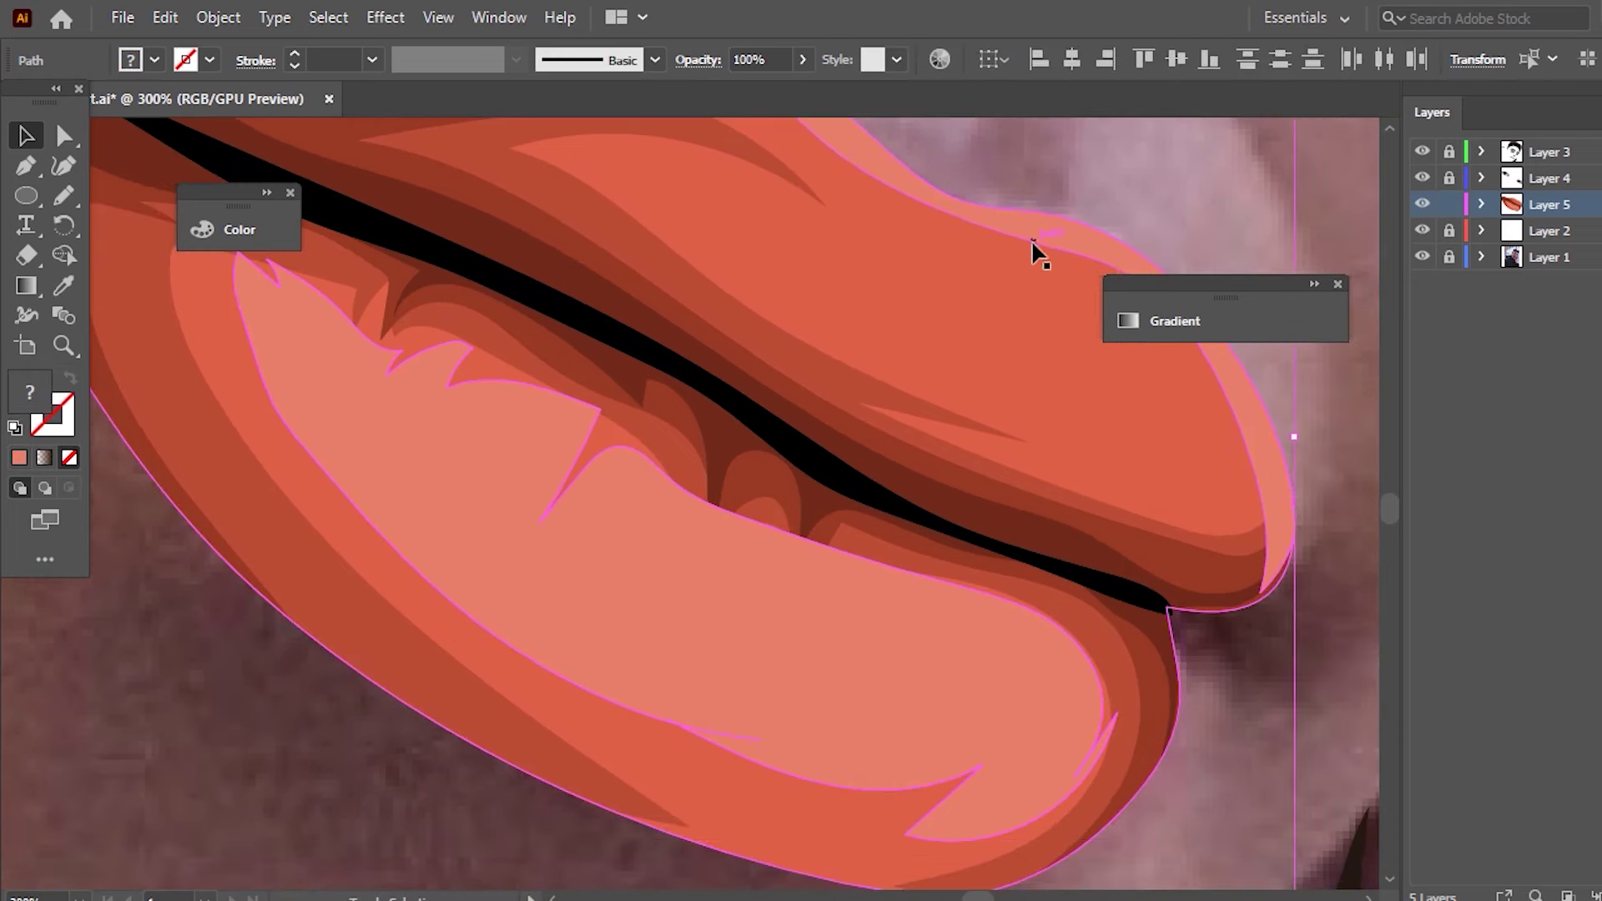
{"action": "left_click", "coordinate": [998, 270], "text": "shift"}
{"action": "right_click", "coordinate": [843, 417]}
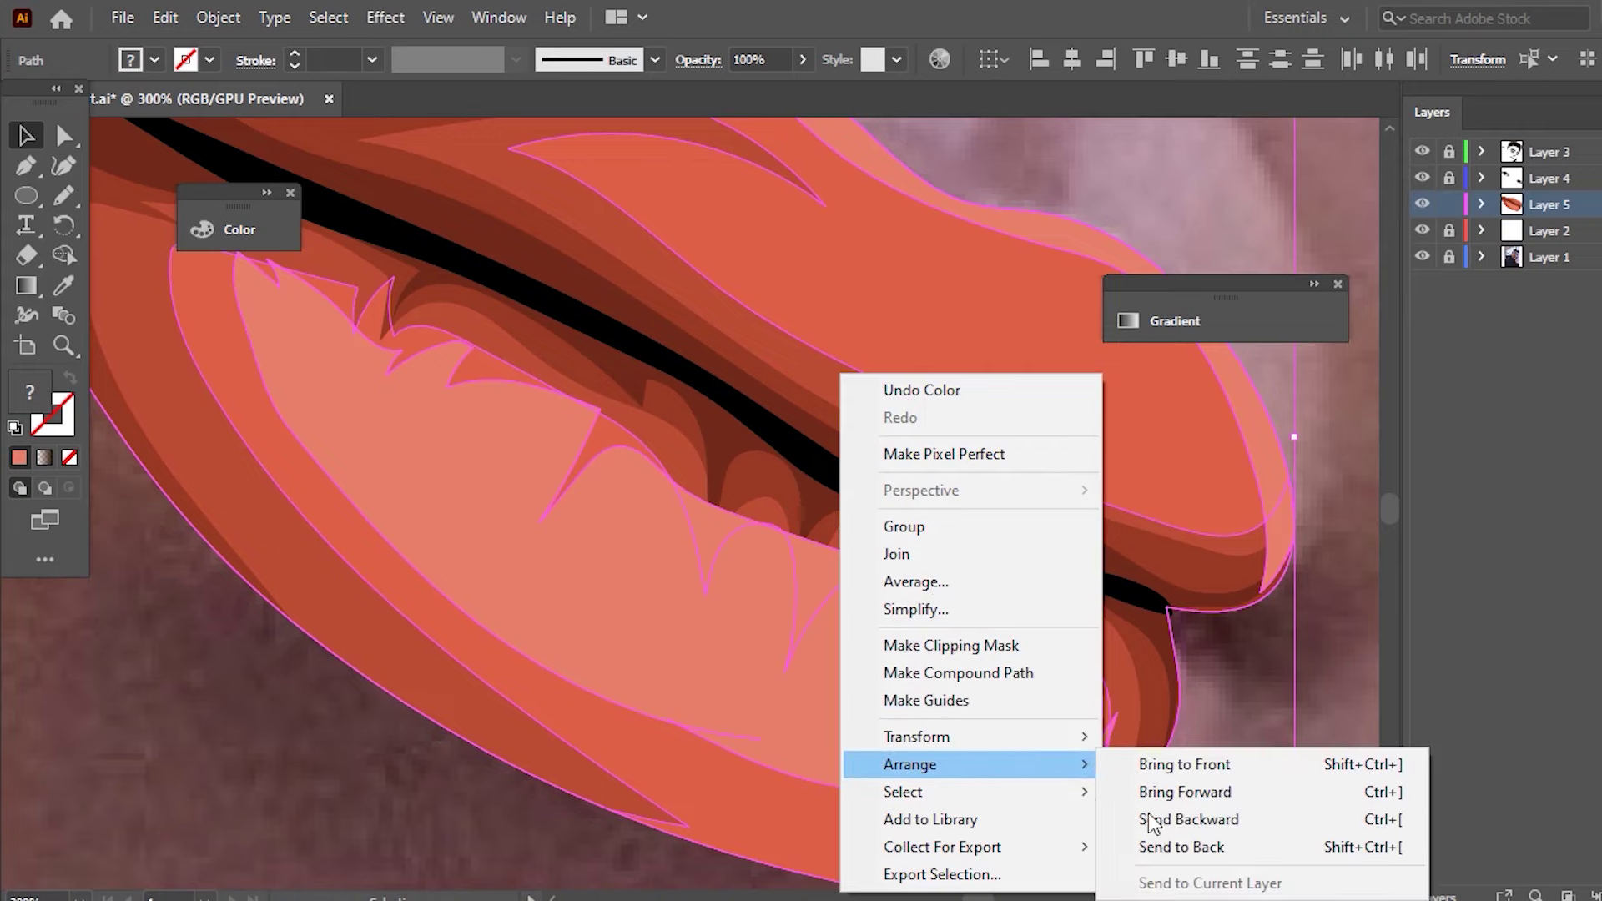
{"action": "left_click", "coordinate": [1204, 841]}
{"action": "key", "text": "ctrl+minus"}
{"action": "key", "text": "ctrl+minus"}
{"action": "key", "text": "ctrl+shift+a"}
{"action": "key", "text": "ctrl+0"}
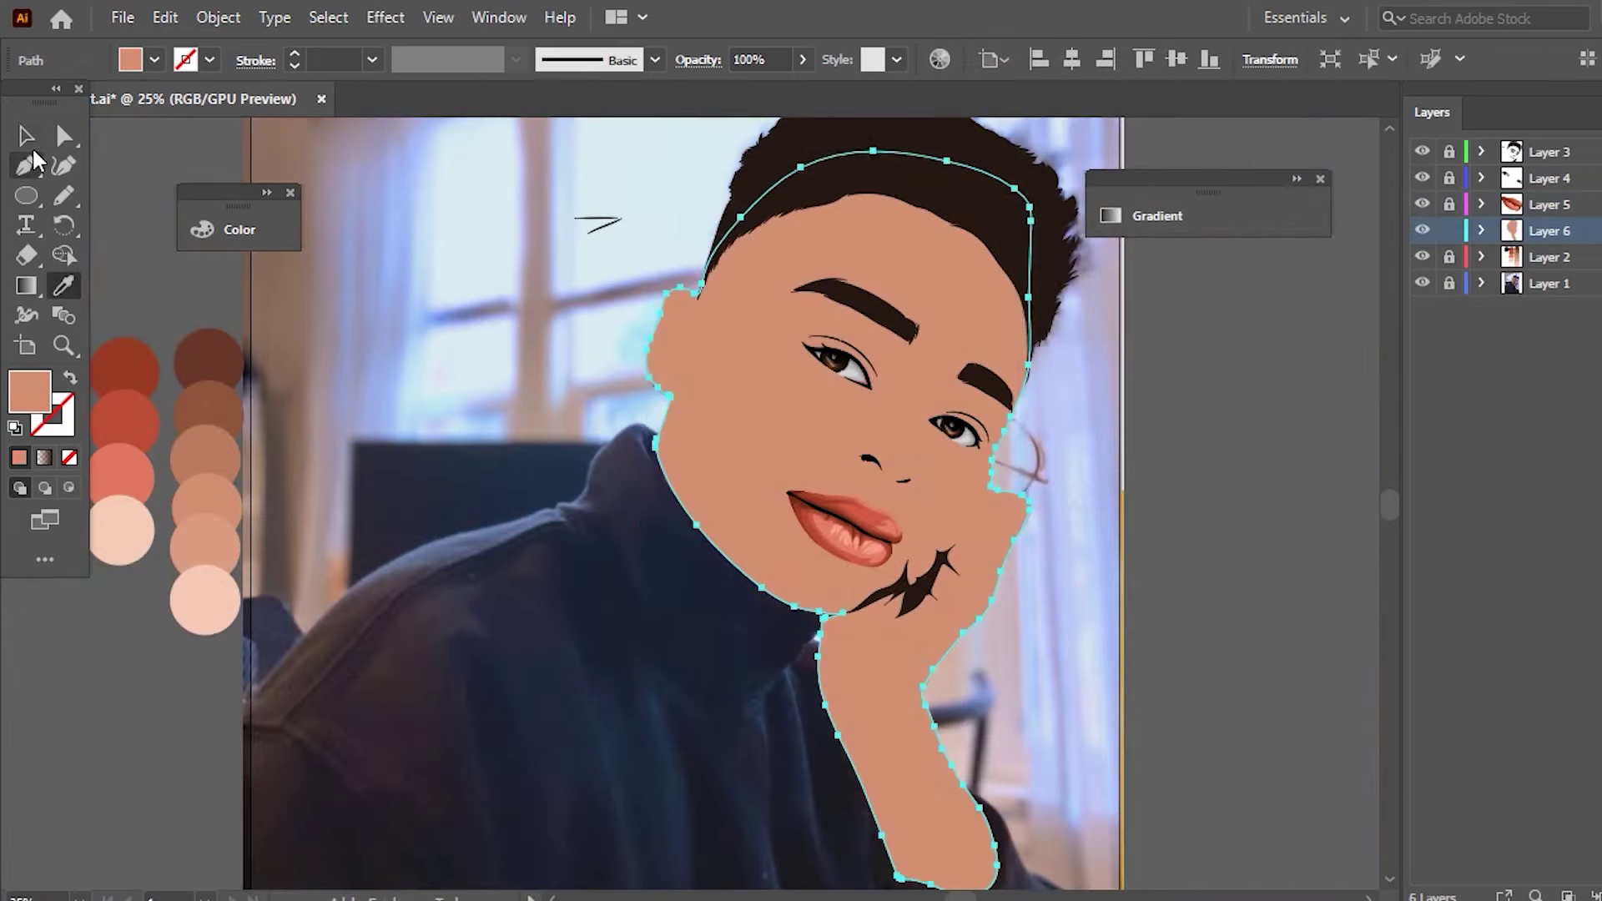
{"action": "left_click", "coordinate": [25, 135]}
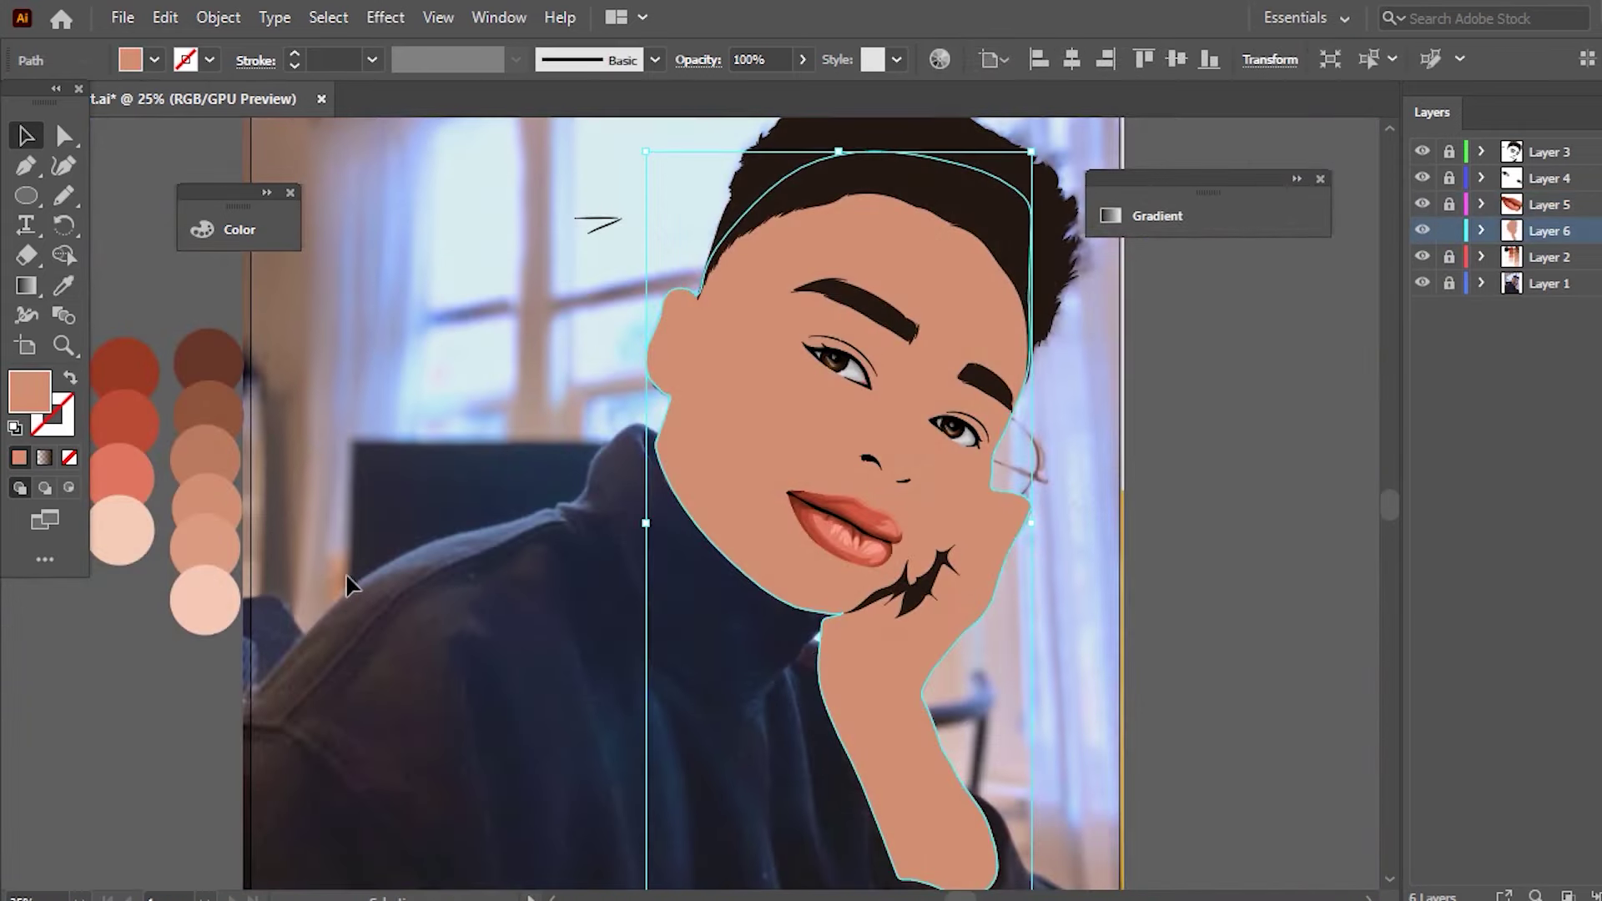
- Trace and close the inner ear contour with the Pencil
{"action": "left_click", "coordinate": [1089, 457]}
{"action": "scroll", "coordinate": [1089, 457], "scroll_direction": "up", "scroll_amount": 1}
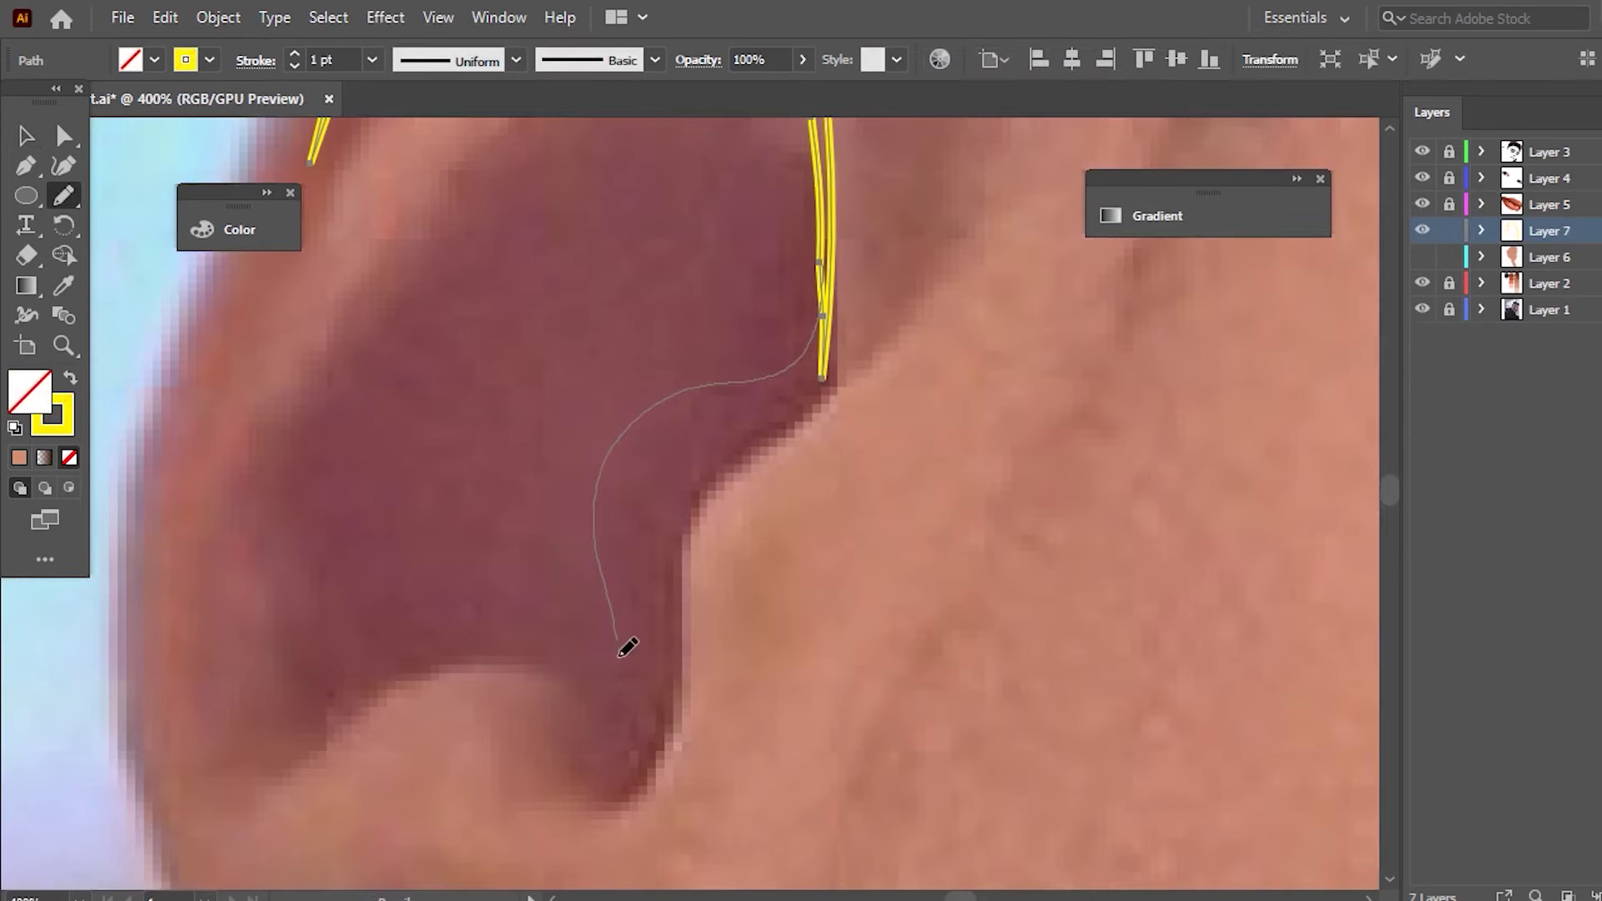
{"action": "mouse_move", "coordinate": [626, 647]}
{"action": "left_mouse_down"}
{"action": "mouse_move", "coordinate": [467, 630]}
{"action": "mouse_move", "coordinate": [340, 716]}
{"action": "left_mouse_up"}
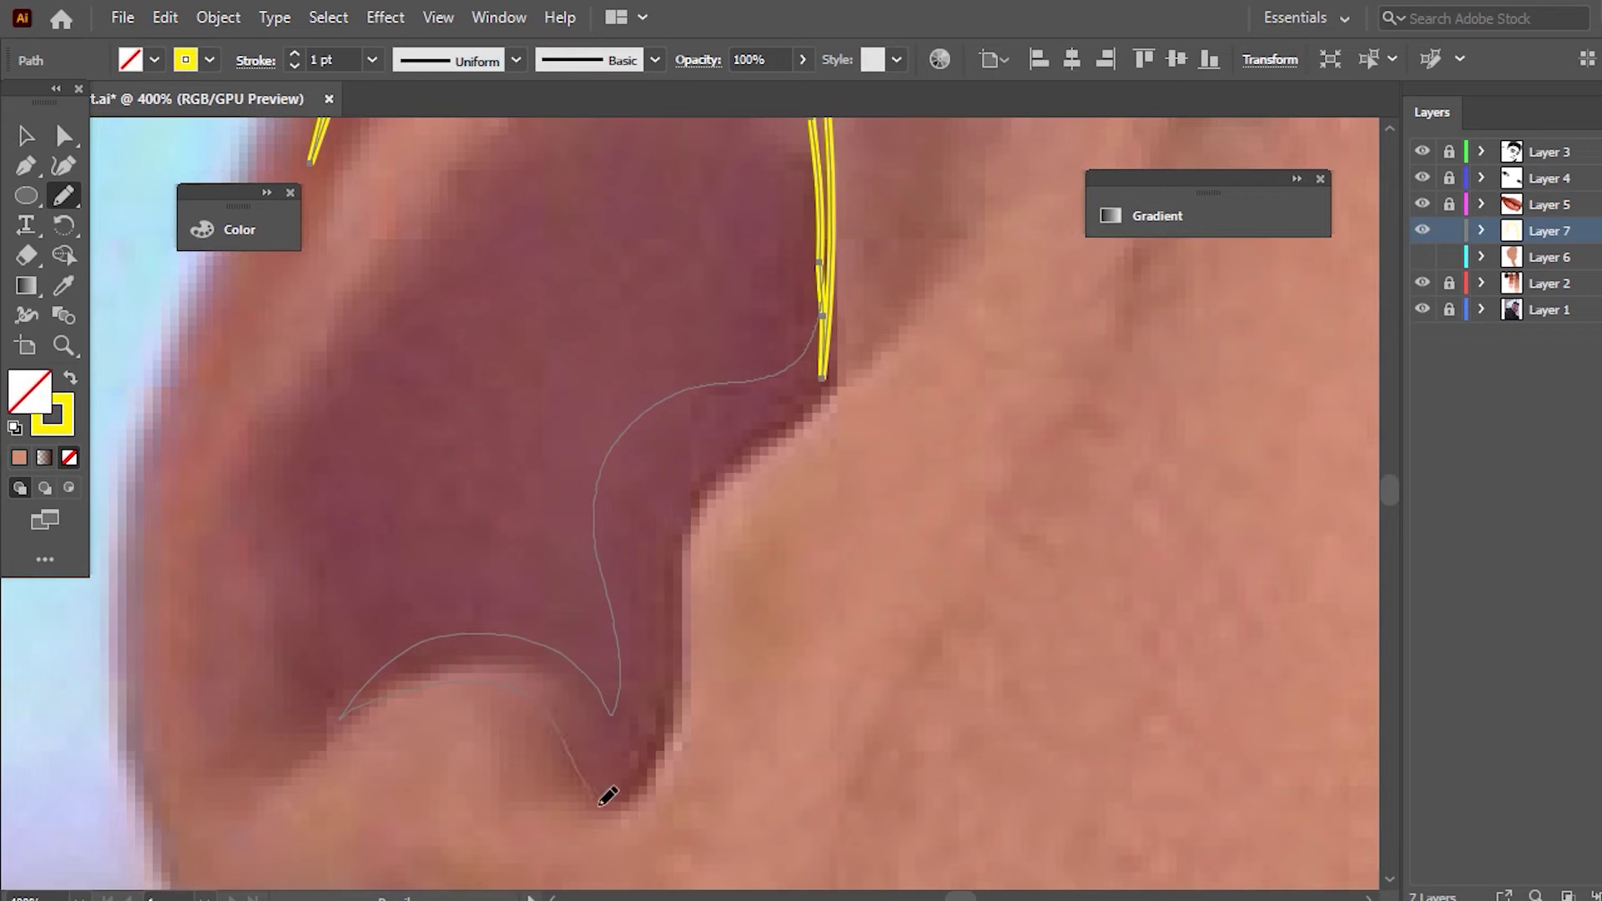
{"action": "left_click_drag", "start_coordinate": [747, 444], "coordinate": [834, 354]}
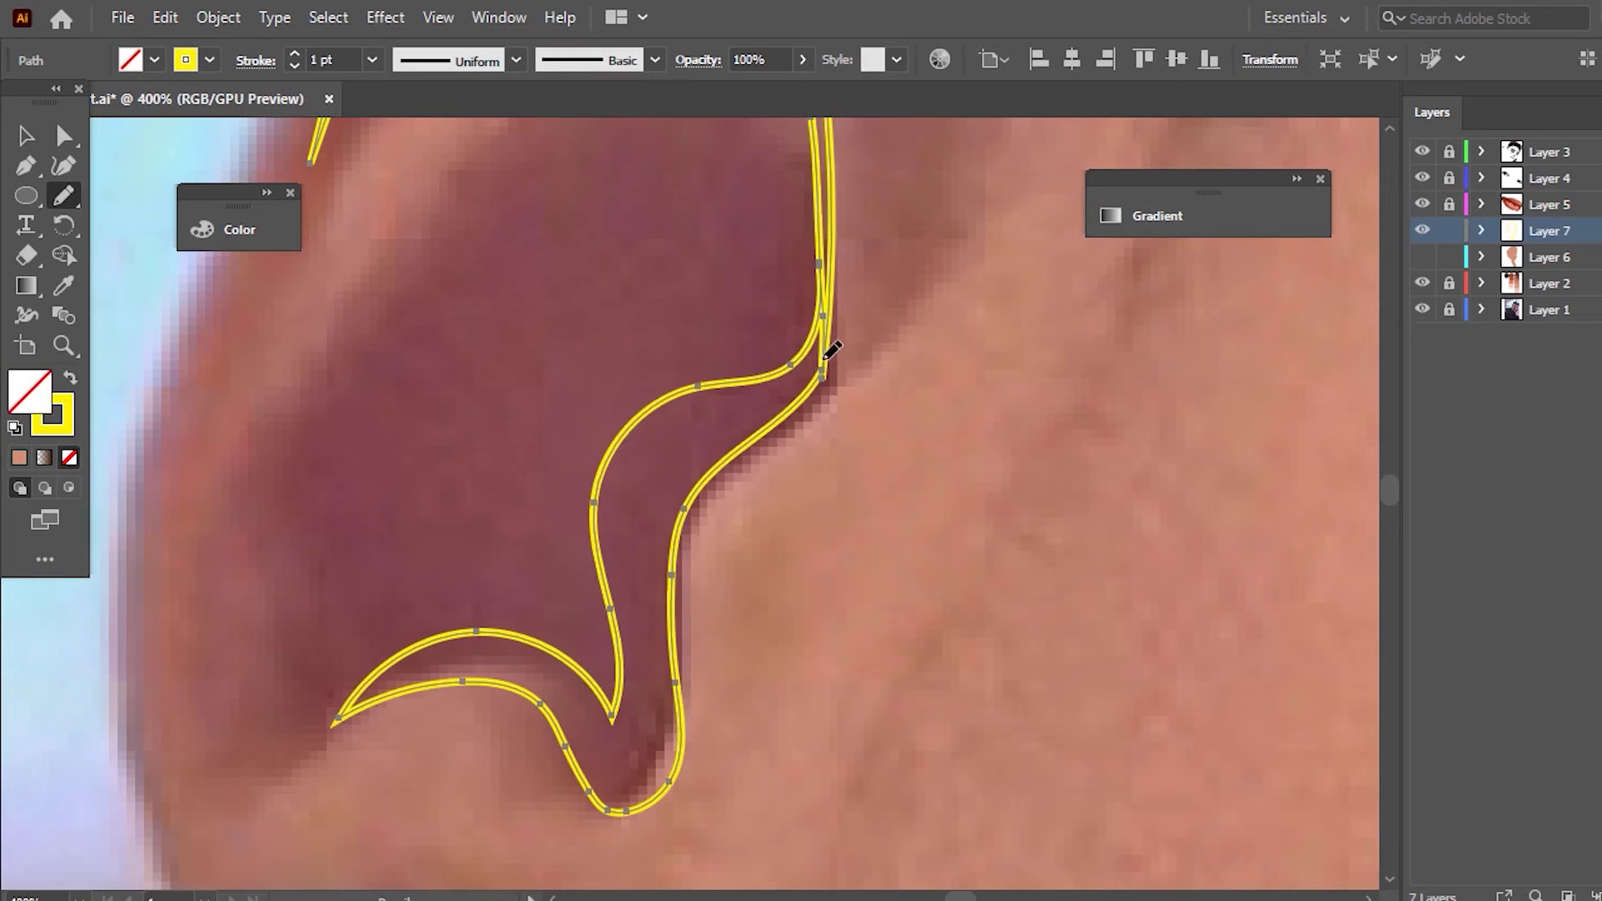
- Trace the eyeliner around the eye and the eyelid crease curve above it
{"action": "scroll", "coordinate": [661, 488], "scroll_direction": "down", "scroll_amount": 4}
{"action": "scroll", "coordinate": [661, 475], "scroll_direction": "down", "scroll_amount": 2}
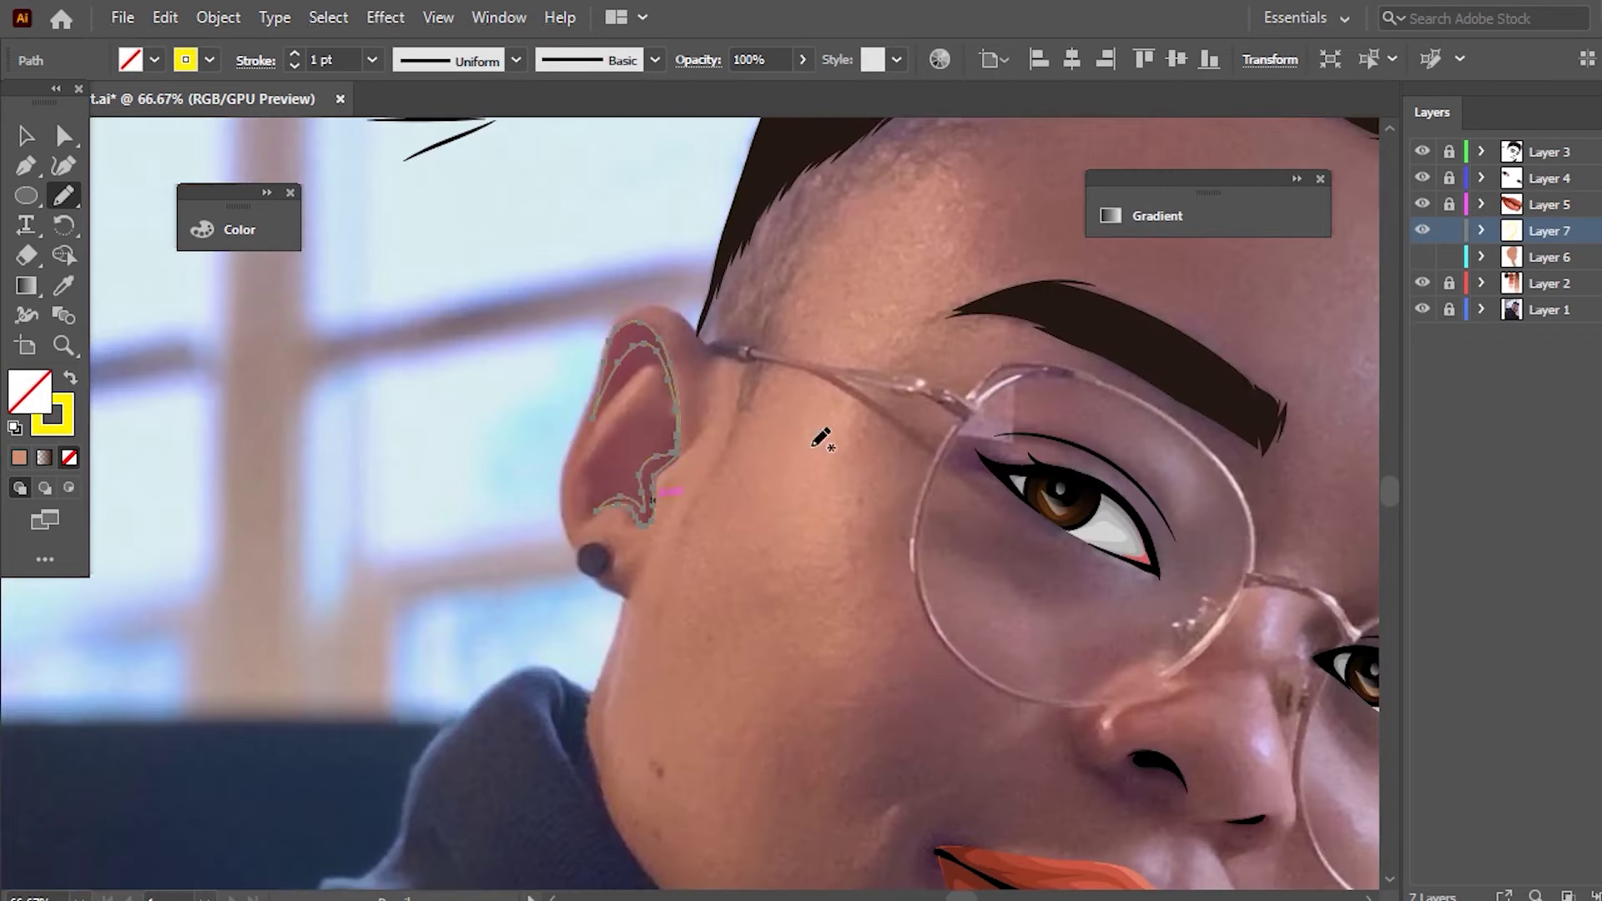
{"action": "scroll", "coordinate": [665, 461], "scroll_direction": "down", "scroll_amount": 1}
{"action": "scroll", "coordinate": [910, 458], "scroll_direction": "up", "scroll_amount": 2}
{"action": "scroll", "coordinate": [859, 463], "scroll_direction": "up", "scroll_amount": 2}
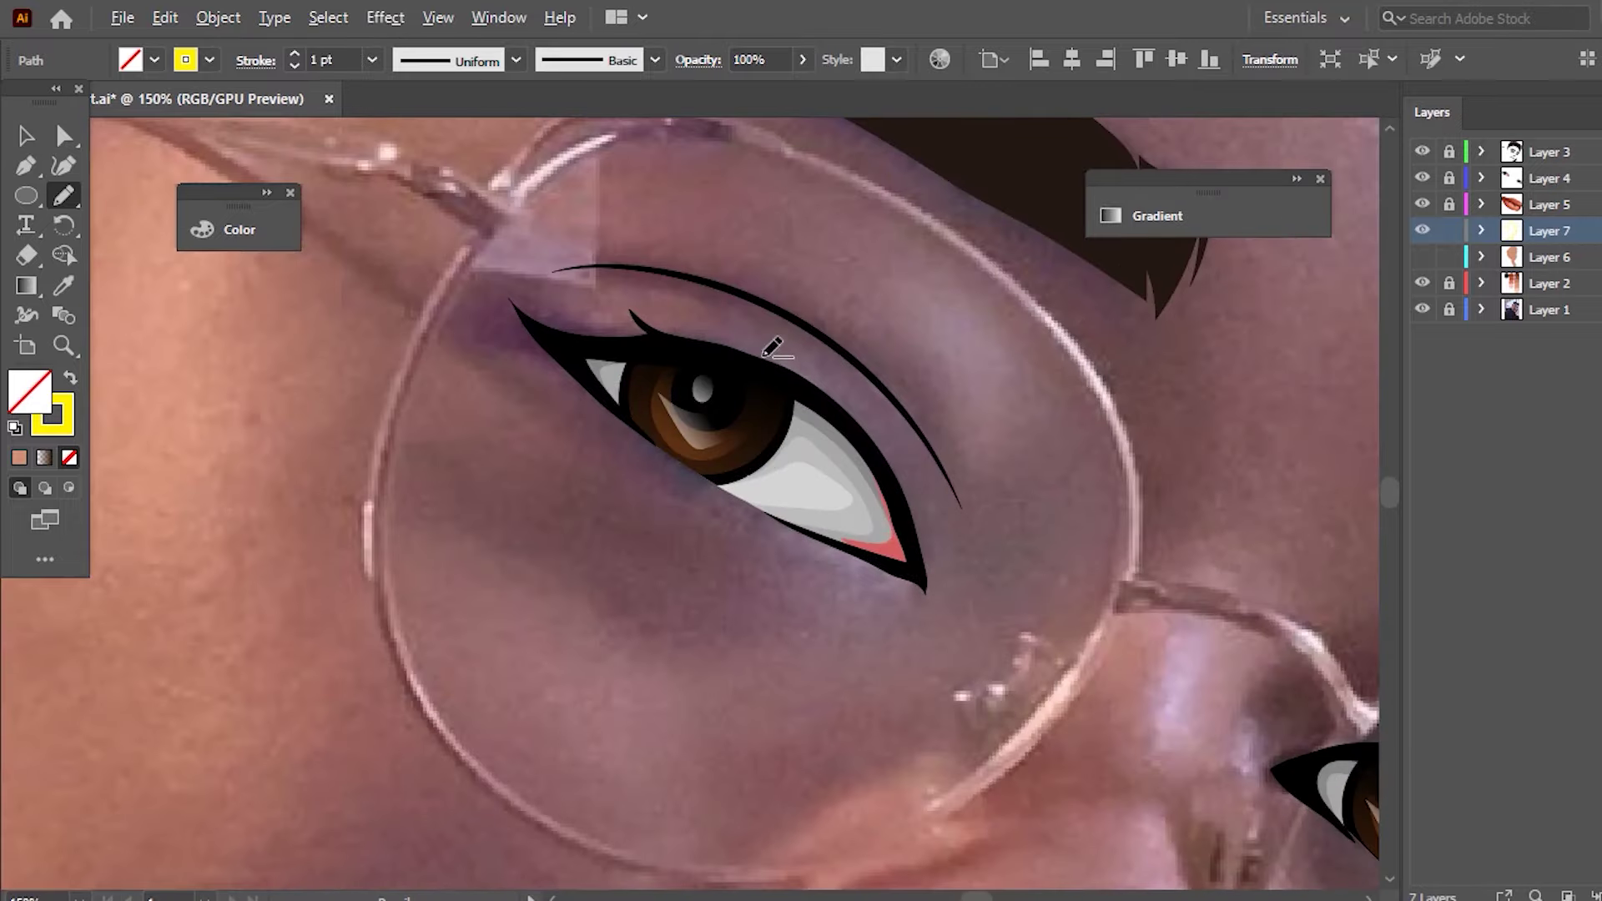
{"action": "scroll", "coordinate": [750, 350], "scroll_direction": "up", "scroll_amount": 1}
{"action": "scroll", "coordinate": [742, 336], "scroll_direction": "up", "scroll_amount": 1}
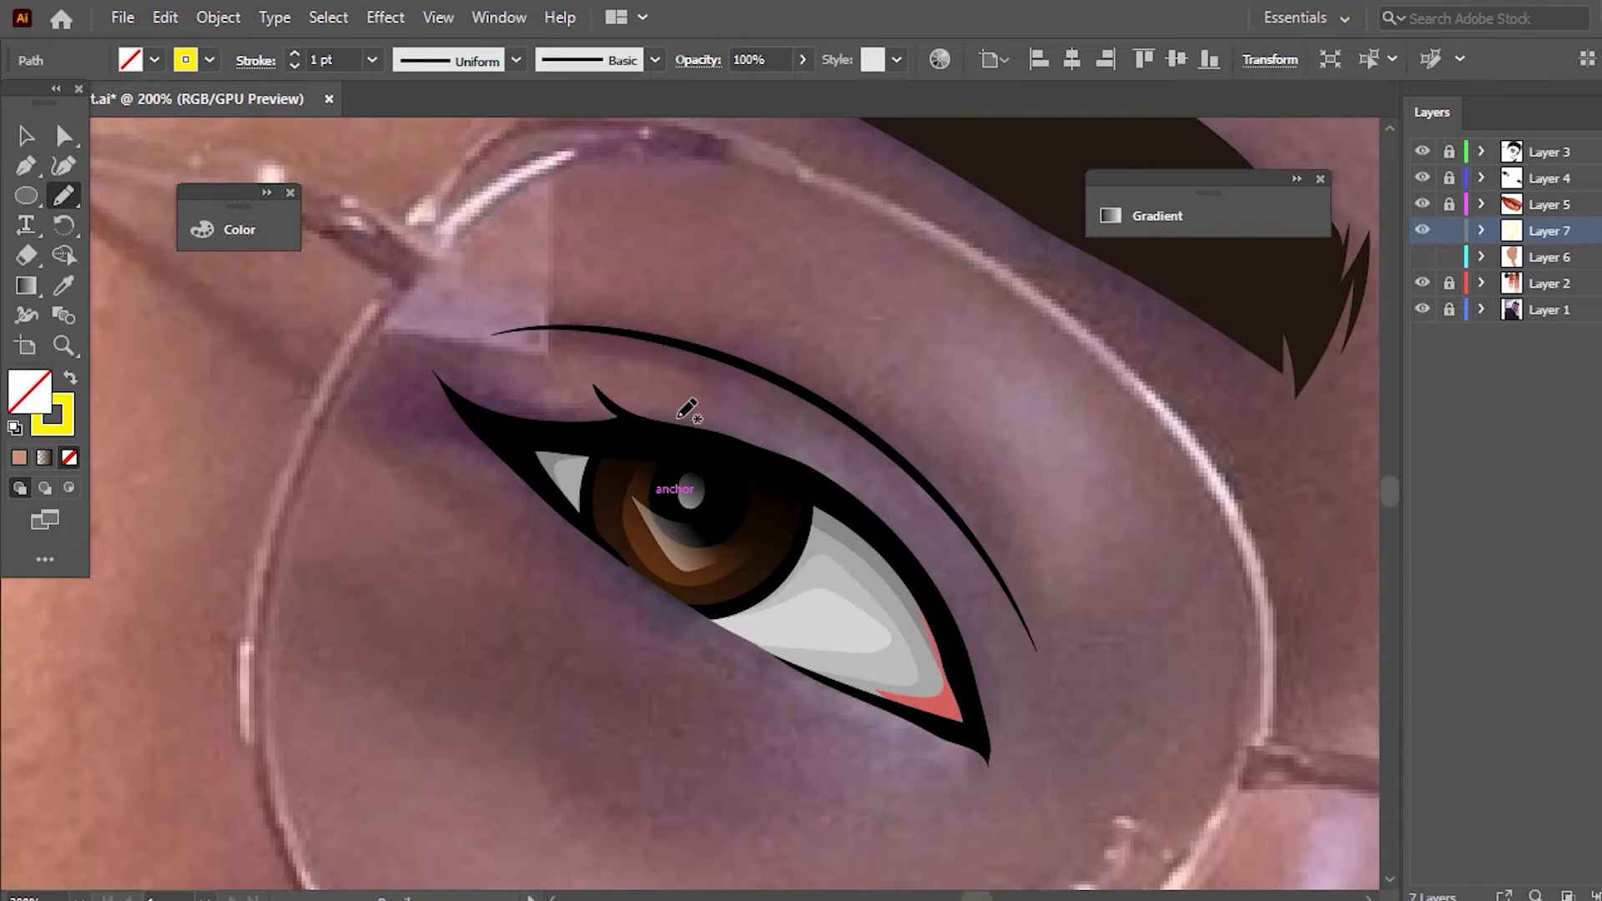
{"action": "left_click_drag", "start_coordinate": [583, 377], "coordinate": [619, 409]}
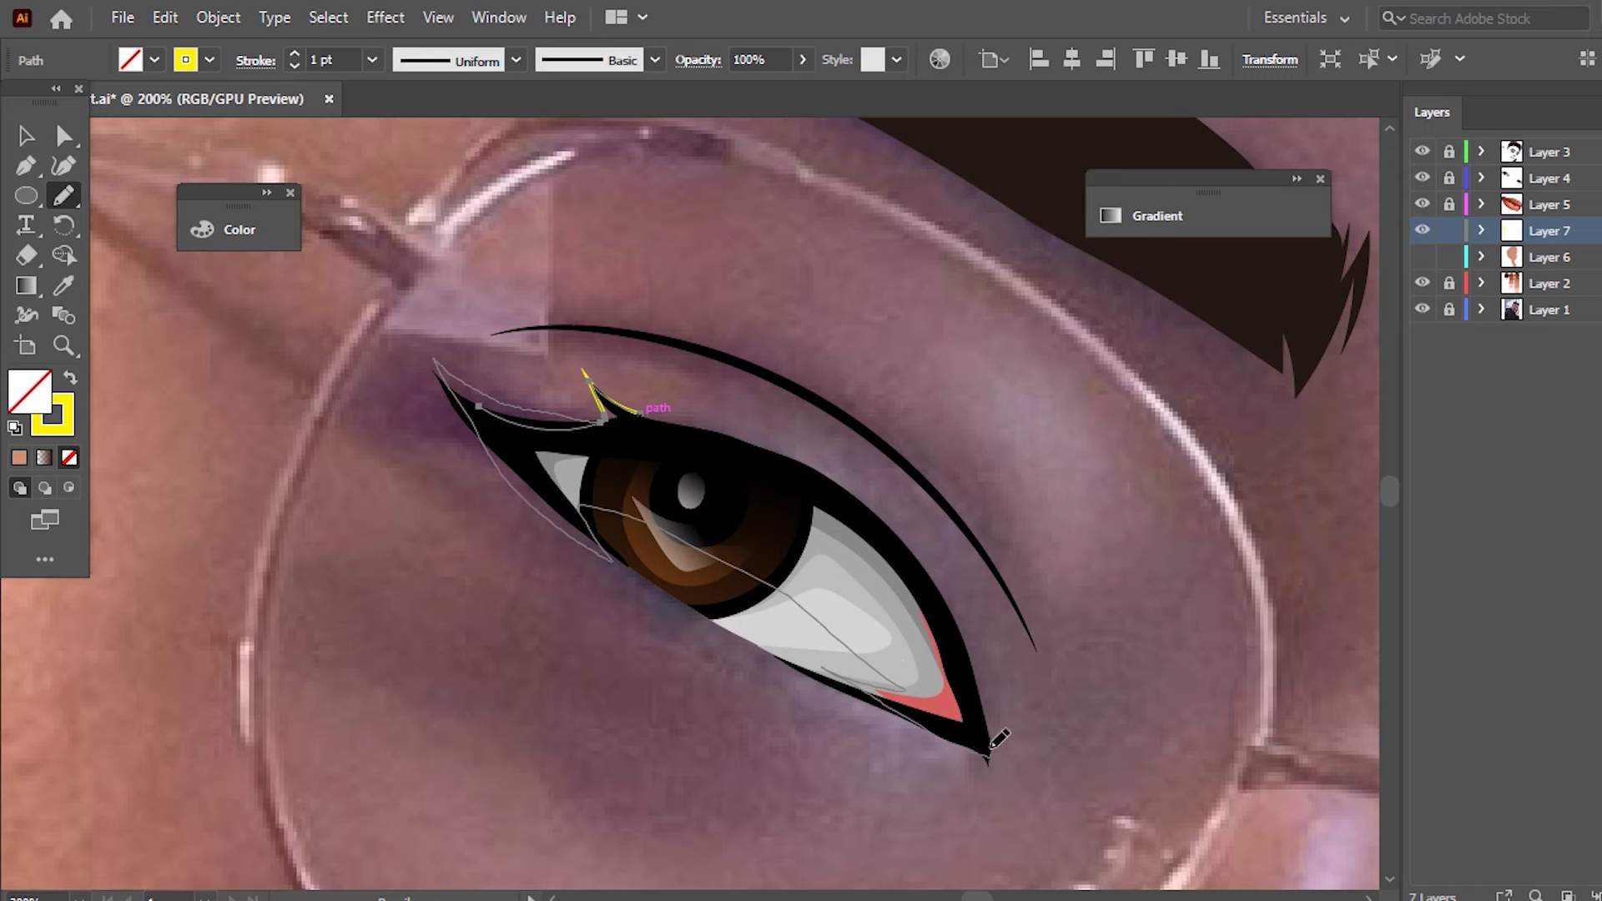
{"action": "left_click_drag", "start_coordinate": [691, 415], "coordinate": [692, 422]}
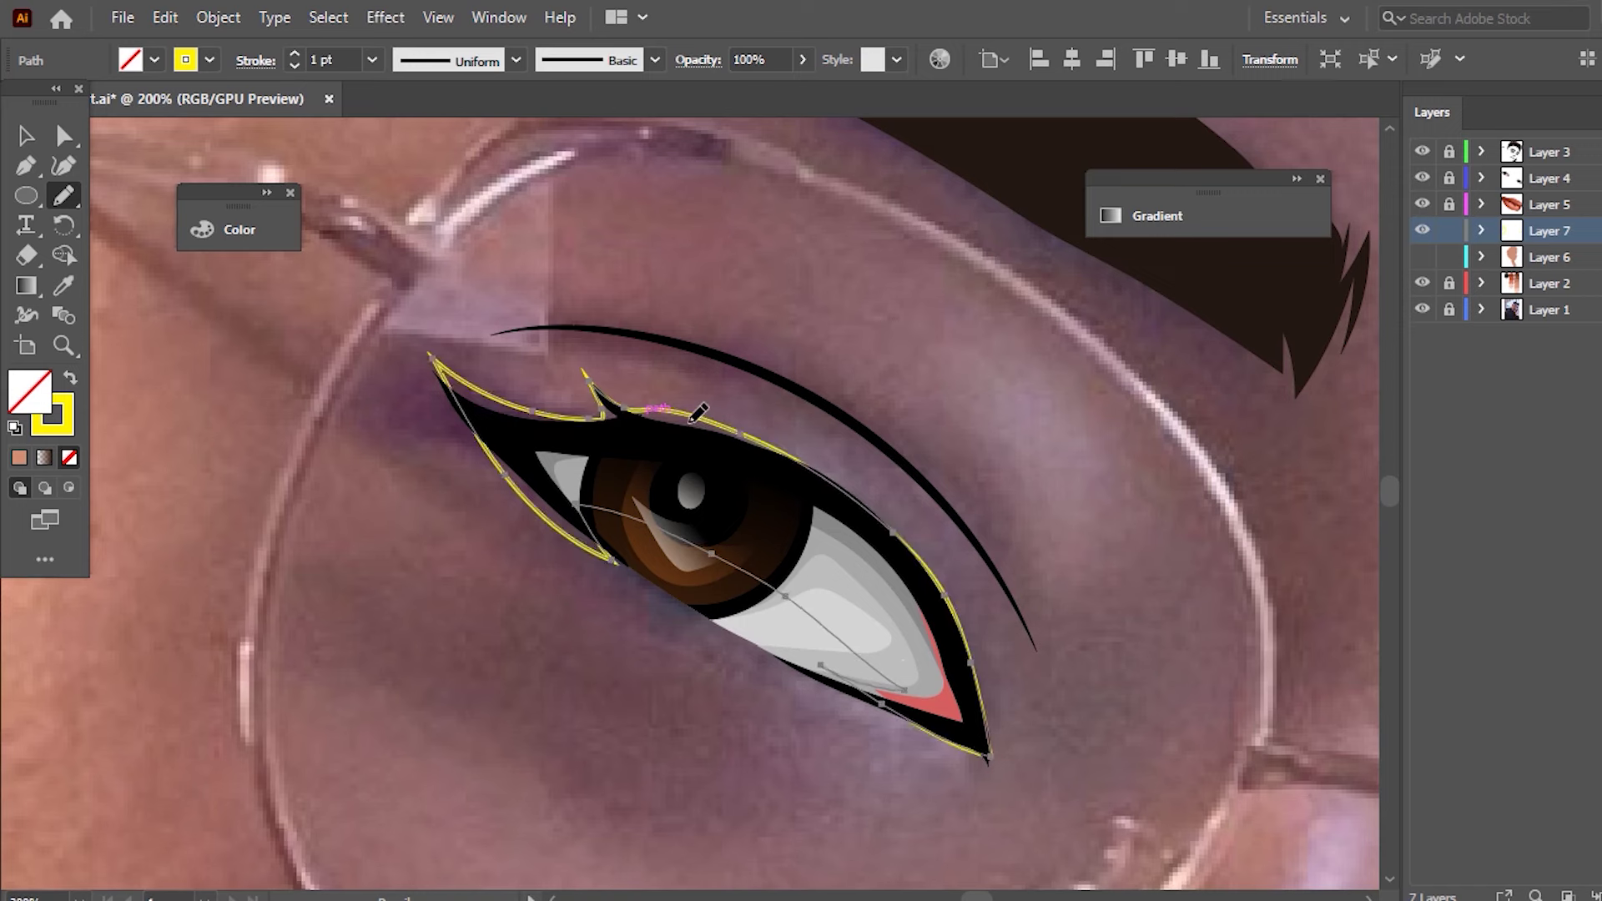
{"action": "mouse_move", "coordinate": [627, 328]}
{"action": "left_mouse_down"}
{"action": "mouse_move", "coordinate": [505, 331]}
{"action": "mouse_move", "coordinate": [750, 363]}
{"action": "mouse_move", "coordinate": [883, 445]}
{"action": "mouse_move", "coordinate": [979, 538]}
{"action": "mouse_move", "coordinate": [1037, 637]}
{"action": "mouse_move", "coordinate": [983, 536]}
{"action": "mouse_move", "coordinate": [893, 437]}
{"action": "mouse_move", "coordinate": [776, 355]}
{"action": "mouse_move", "coordinate": [647, 297]}
{"action": "mouse_move", "coordinate": [641, 324]}
{"action": "left_mouse_up"}
{"action": "mouse_move", "coordinate": [956, 521]}
{"action": "left_mouse_down"}
{"action": "mouse_move", "coordinate": [876, 430]}
{"action": "mouse_move", "coordinate": [664, 325]}
{"action": "left_mouse_up"}
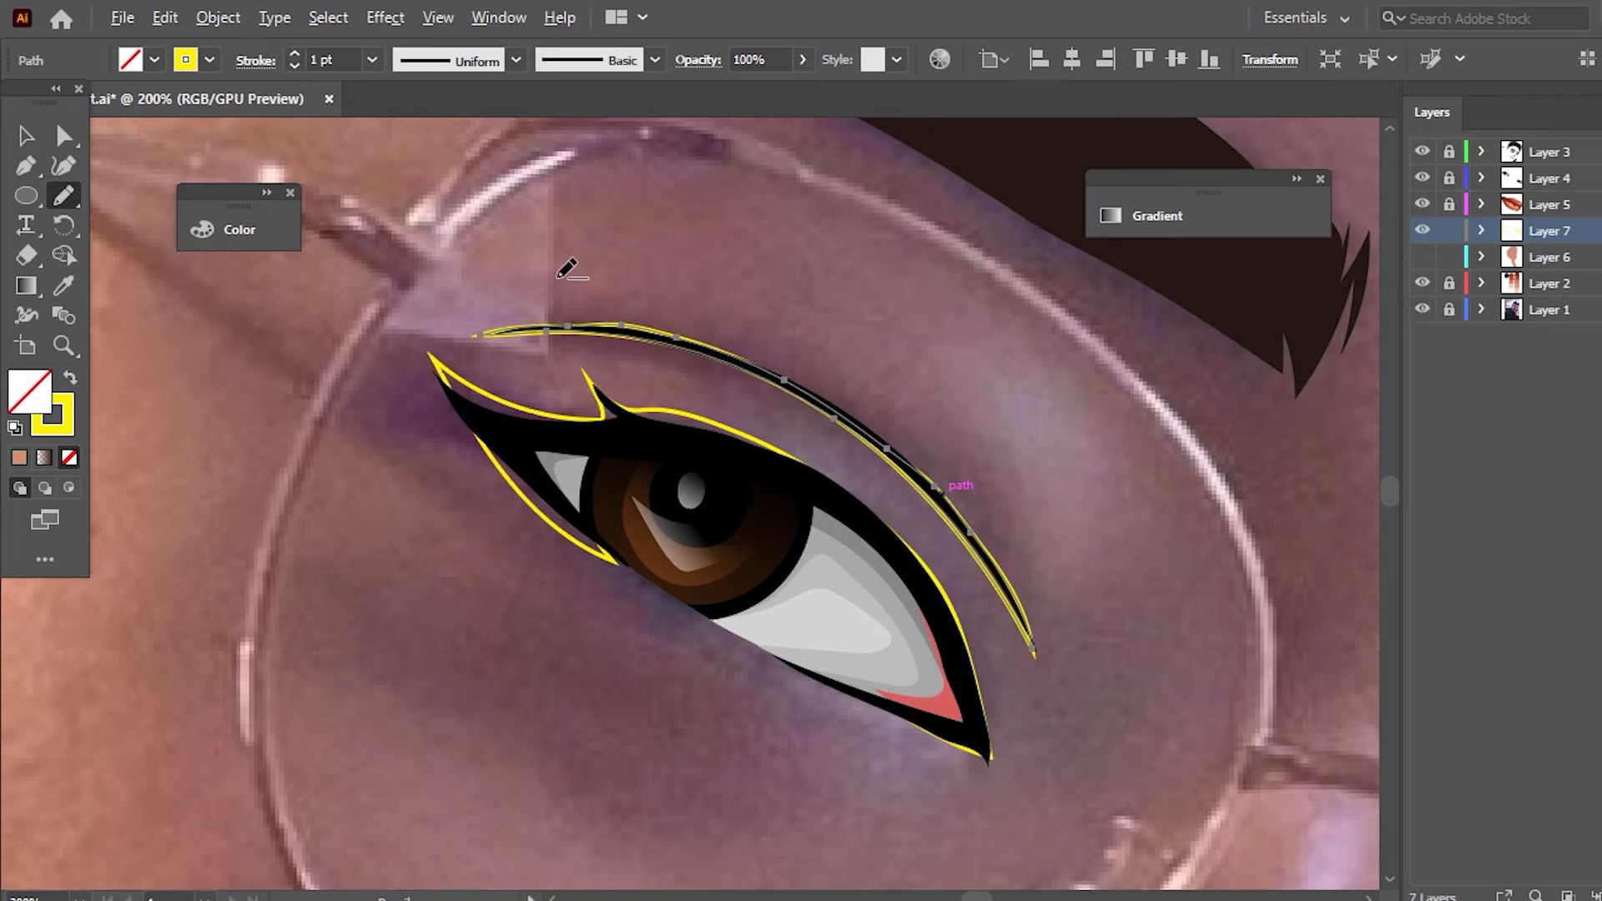
- Outline the shadow beside the eyebrow and pick the dark brown palette colour
{"action": "scroll", "coordinate": [584, 269], "scroll_direction": "down", "scroll_amount": 5}
{"action": "scroll", "coordinate": [951, 244], "scroll_direction": "up", "scroll_amount": 3}
{"action": "scroll", "coordinate": [762, 361], "scroll_direction": "up", "scroll_amount": 2}
{"action": "scroll", "coordinate": [759, 363], "scroll_direction": "up", "scroll_amount": 1}
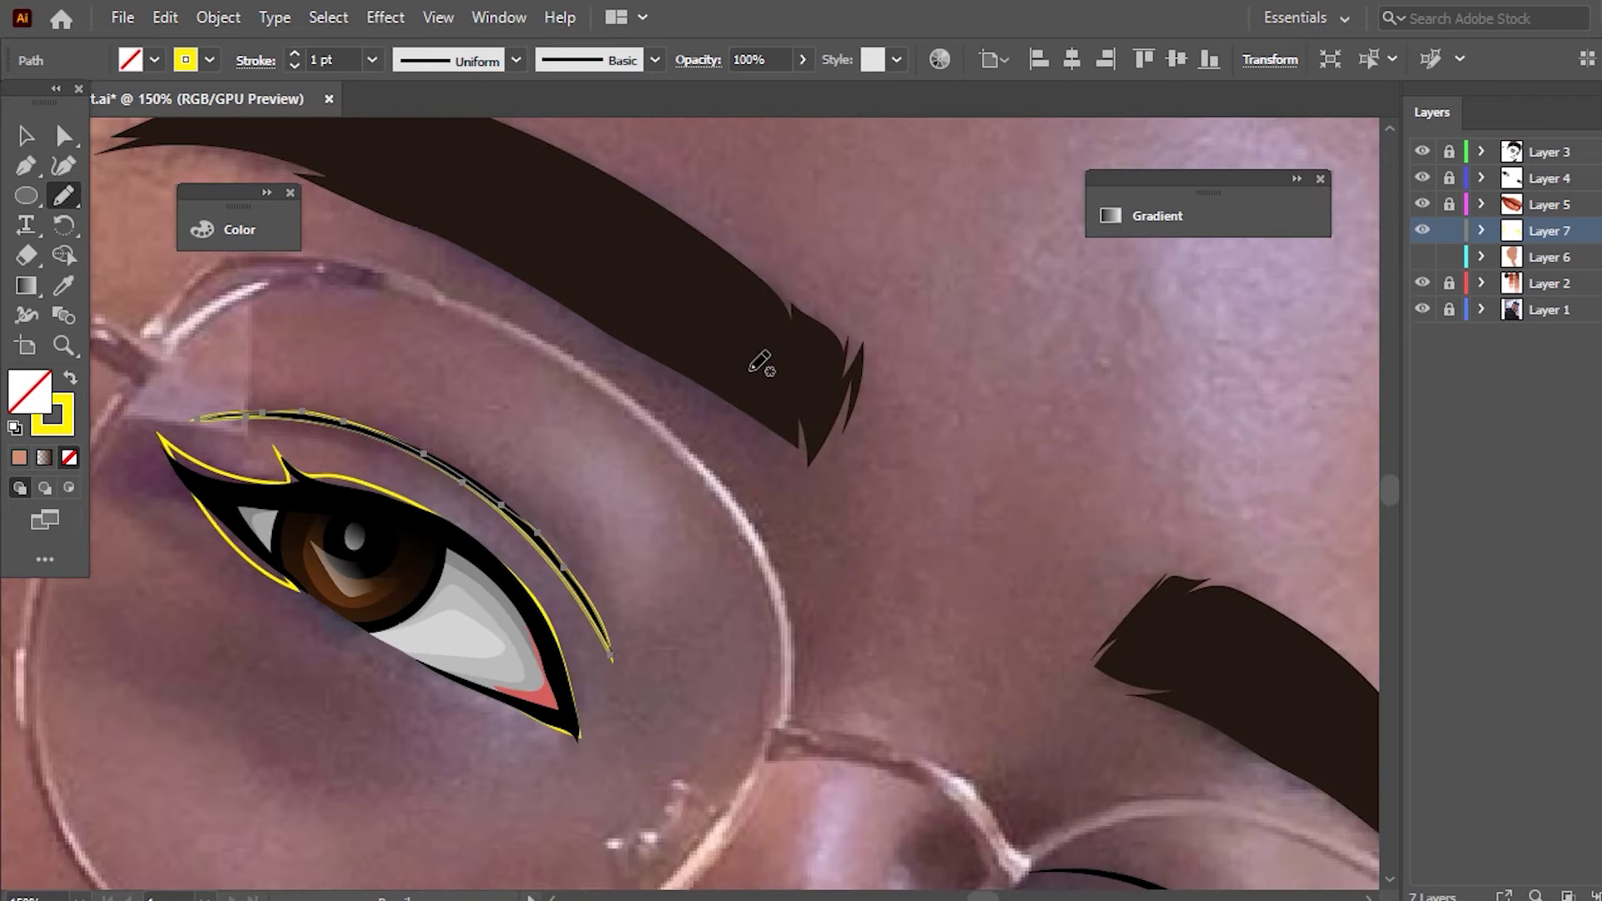
{"action": "mouse_move", "coordinate": [788, 355]}
{"action": "left_mouse_down"}
{"action": "mouse_move", "coordinate": [768, 315]}
{"action": "mouse_move", "coordinate": [806, 355]}
{"action": "left_mouse_up"}
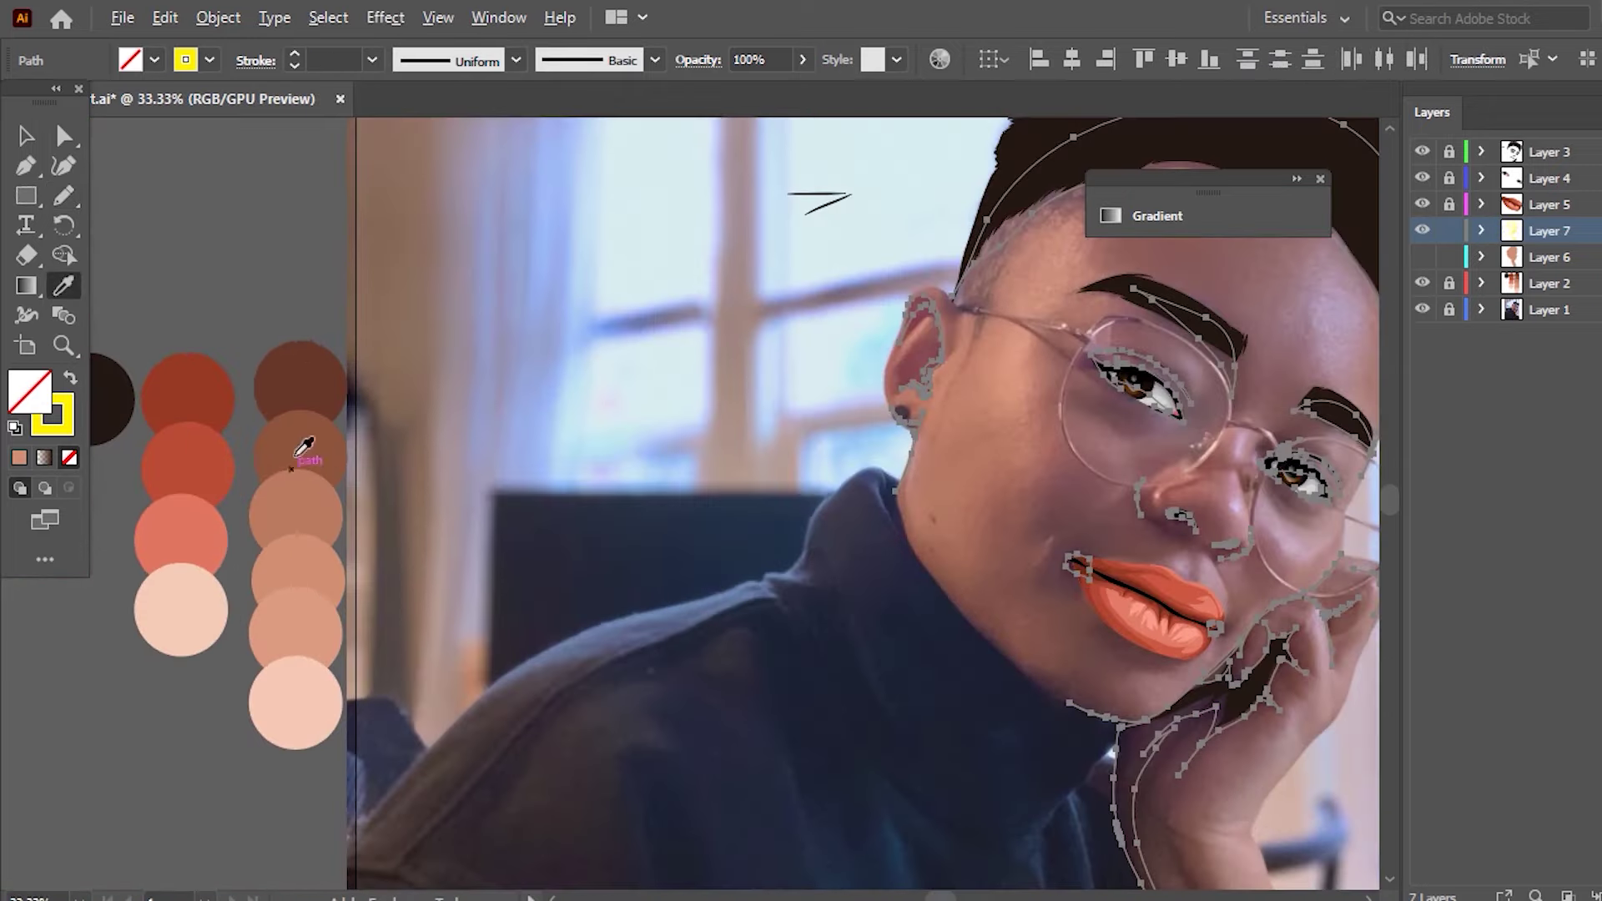
{"action": "left_click", "coordinate": [307, 451]}
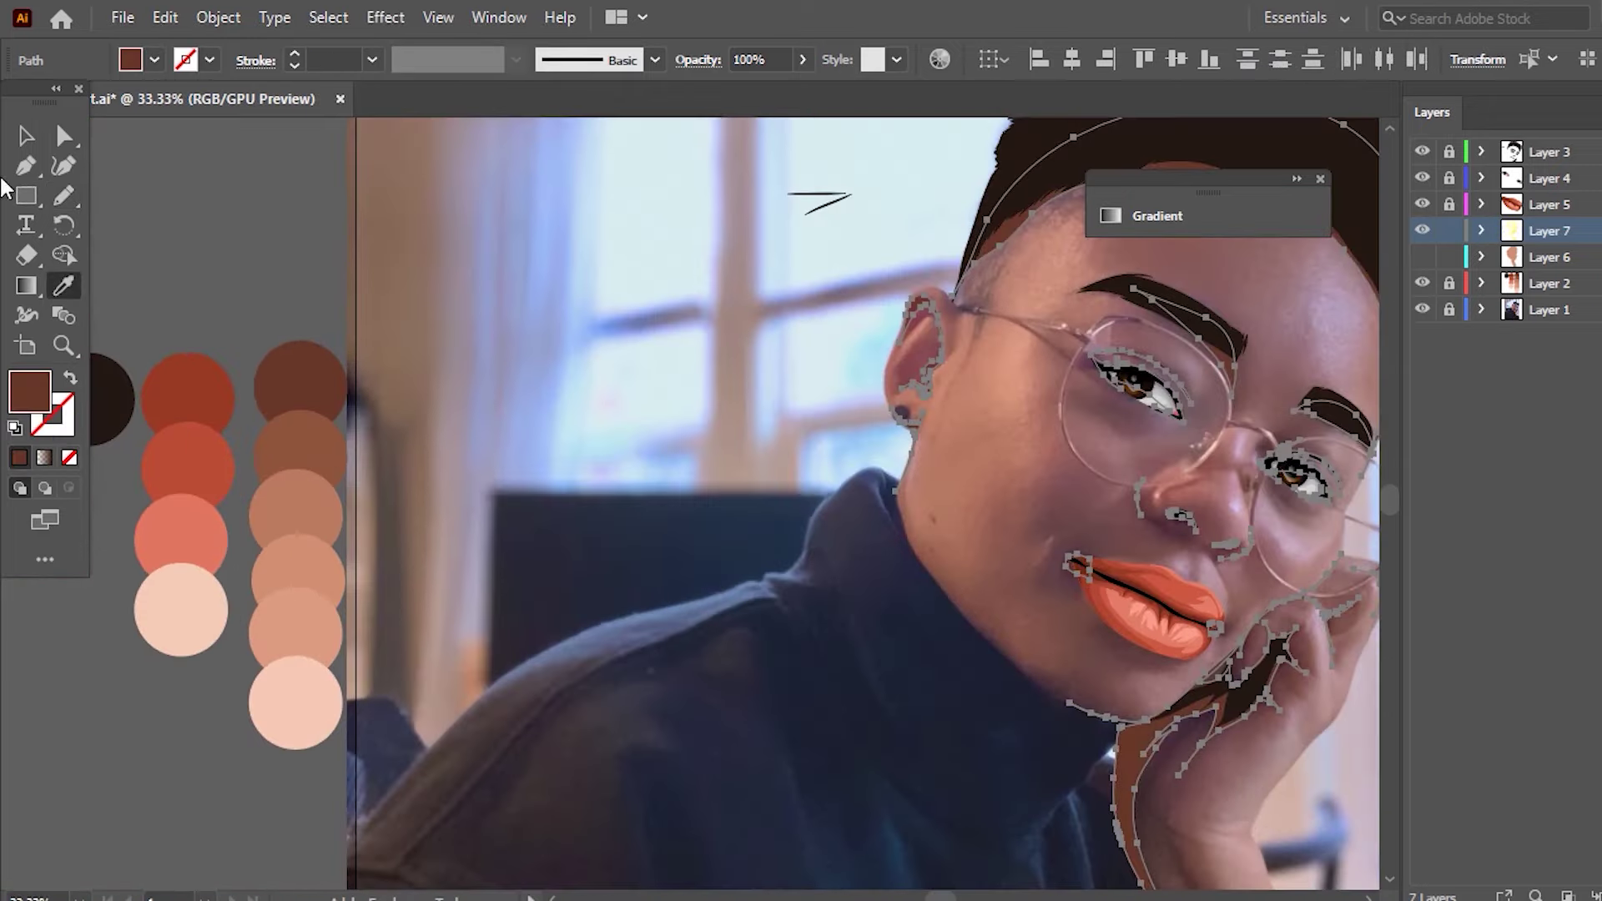
- Trace a dark brown shadow along the glasses rim with a 1 pt stroke
{"action": "left_click", "coordinate": [23, 138]}
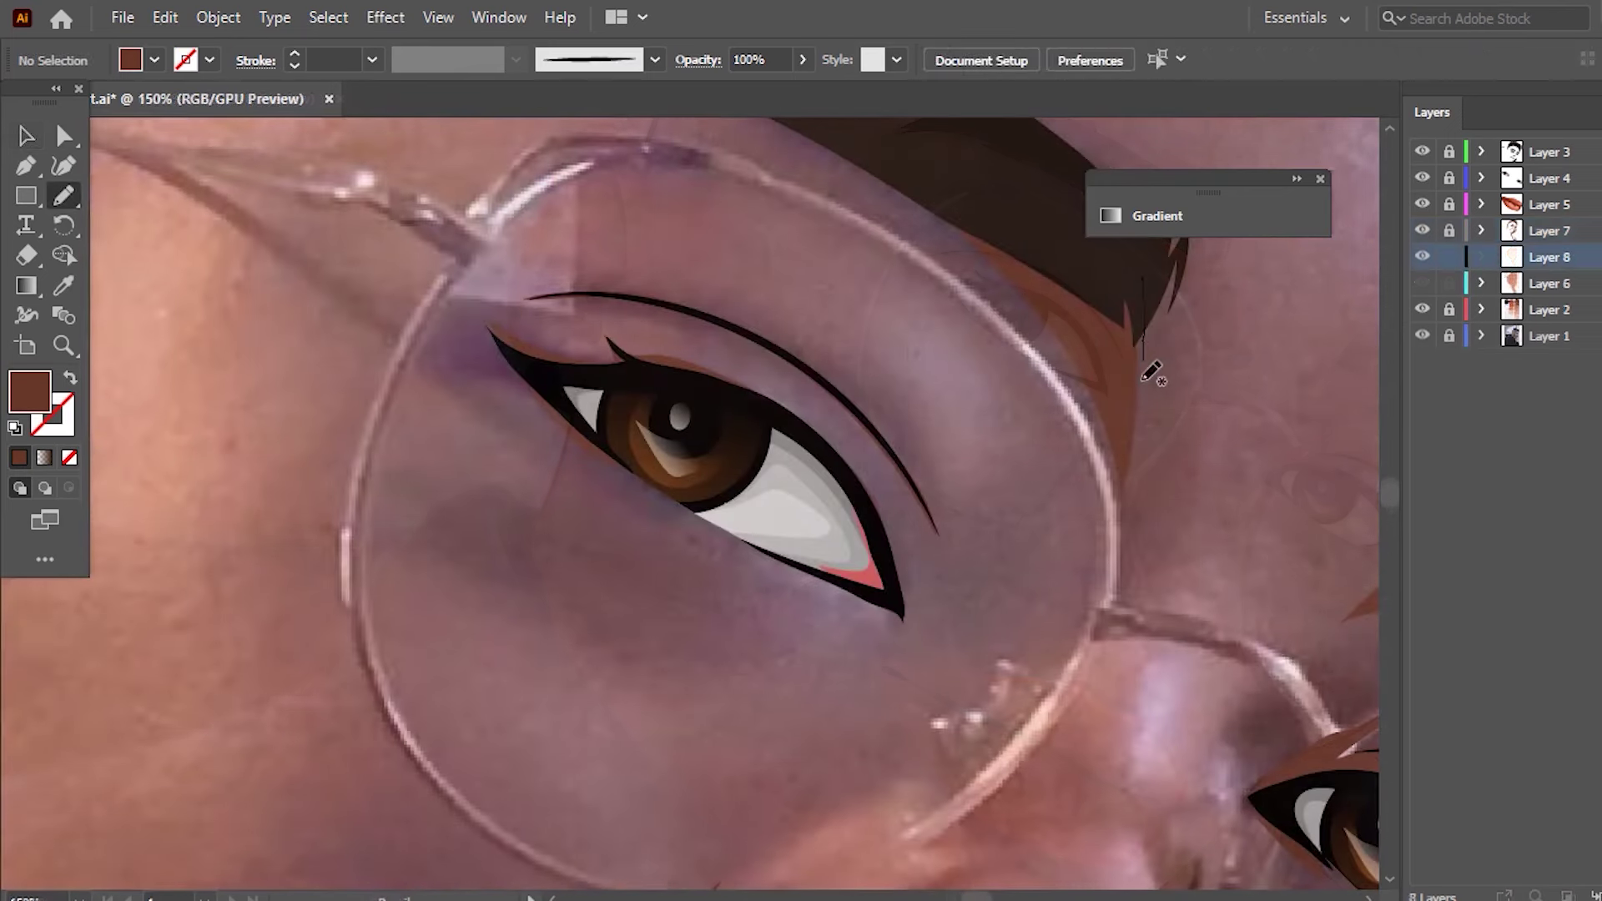
{"action": "mouse_move", "coordinate": [1150, 355]}
{"action": "left_mouse_down"}
{"action": "mouse_move", "coordinate": [1130, 537]}
{"action": "mouse_move", "coordinate": [1076, 355]}
{"action": "mouse_move", "coordinate": [792, 150]}
{"action": "left_mouse_up"}
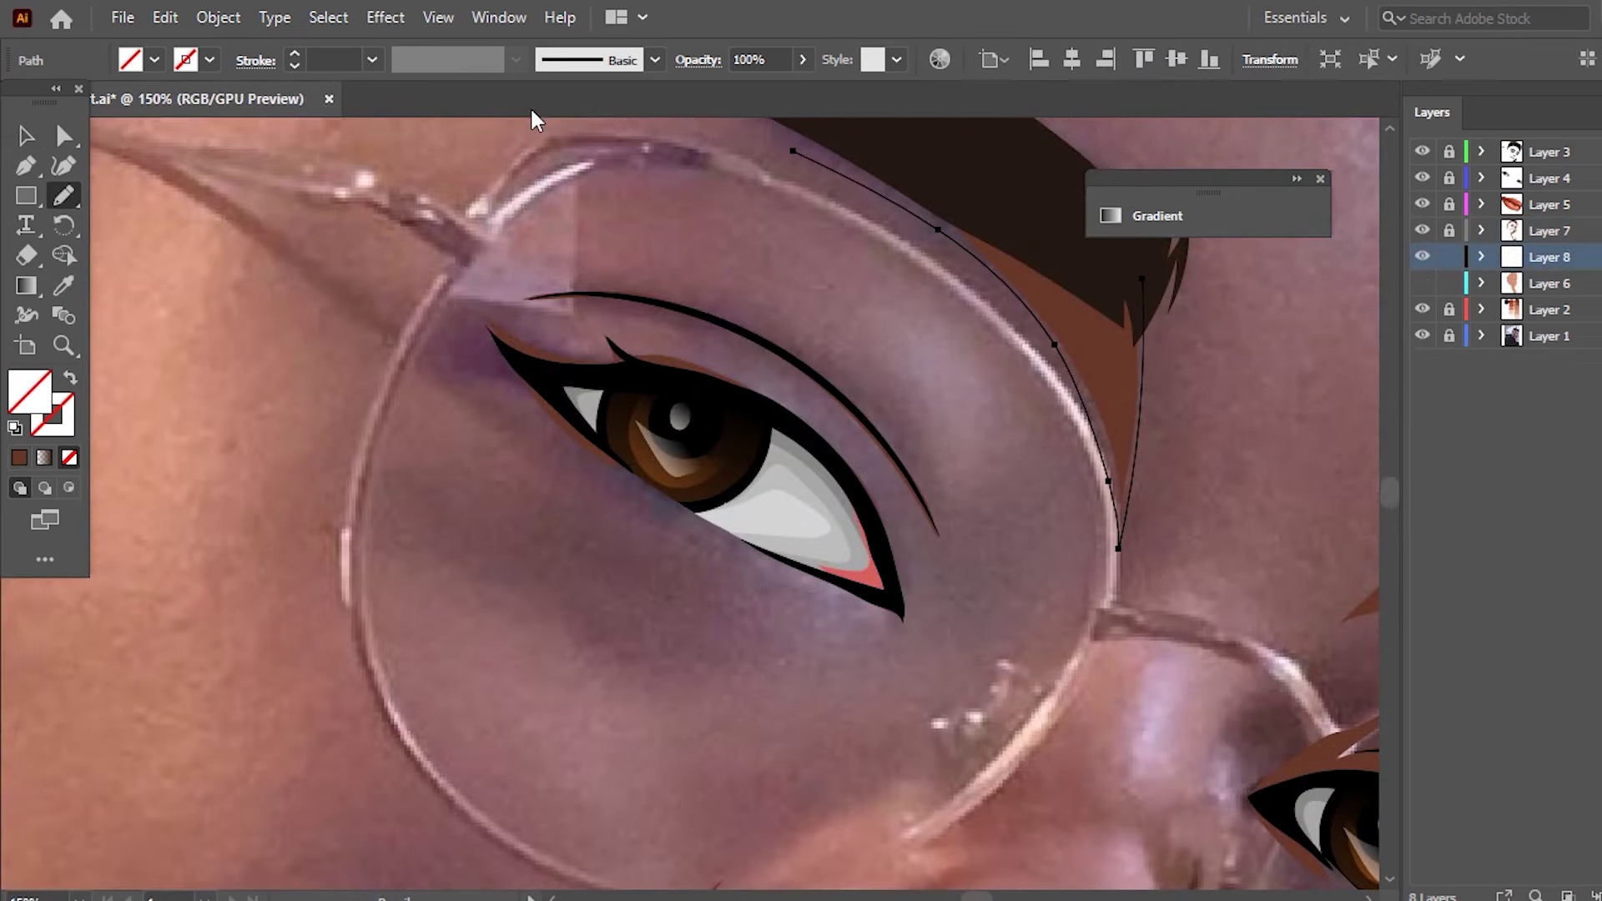
{"action": "left_click", "coordinate": [372, 60]}
{"action": "left_click", "coordinate": [412, 164]}
- Redraw the eyebrow shadow shape so its lower edge follows the lens rim
{"action": "scroll", "coordinate": [1136, 392], "scroll_direction": "up", "scroll_amount": 5}
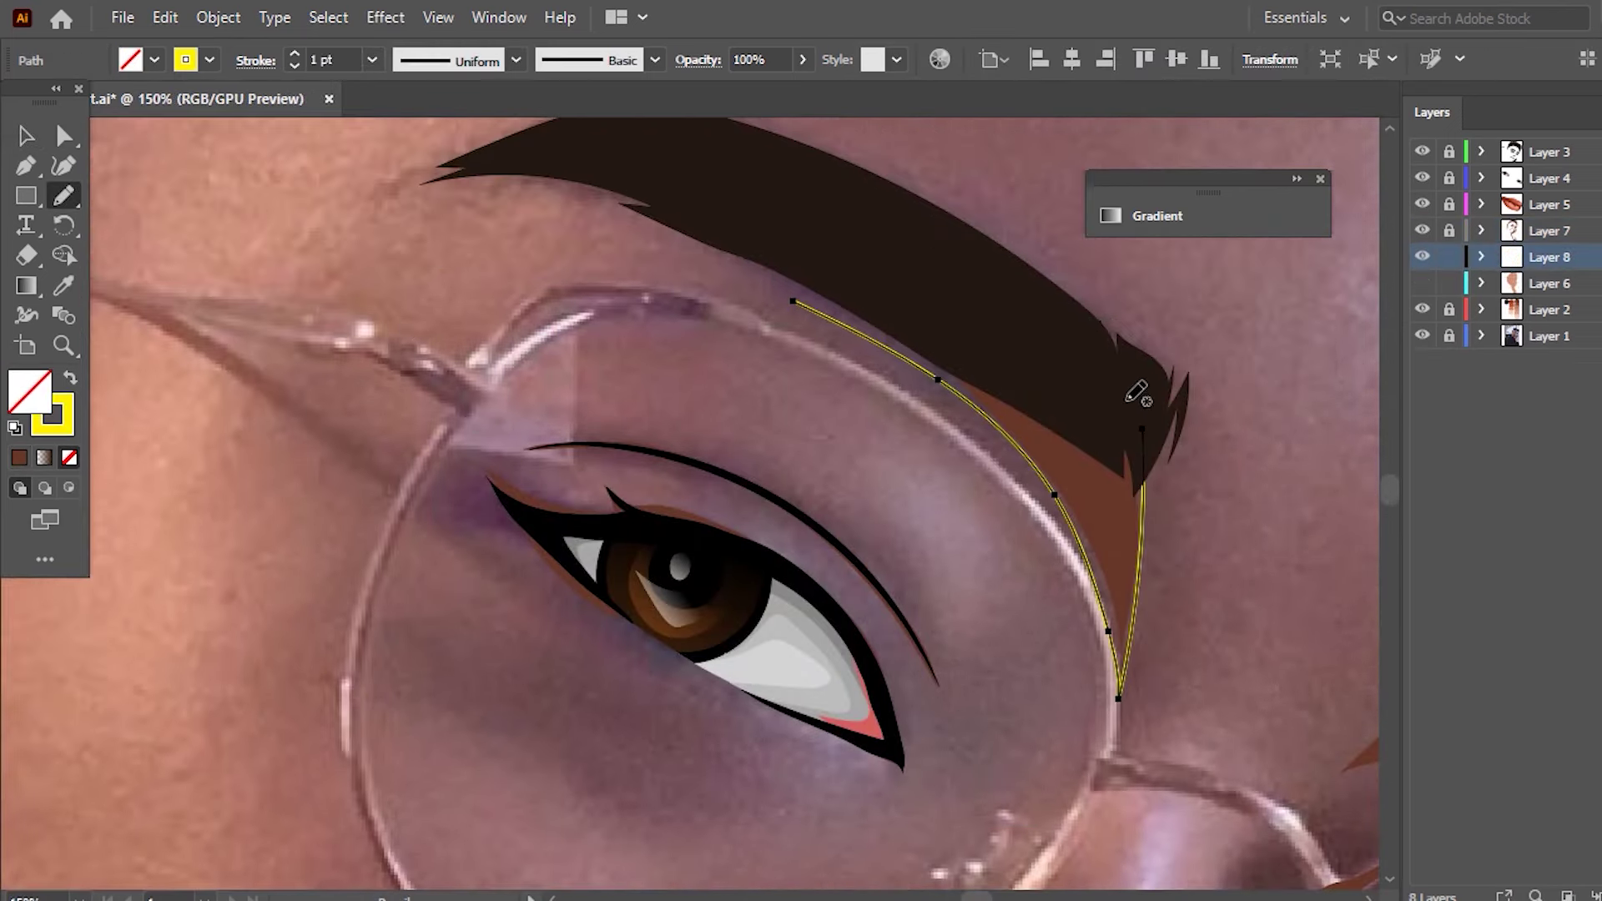
{"action": "left_click_drag", "start_coordinate": [657, 215], "coordinate": [553, 168]}
{"action": "mouse_move", "coordinate": [1079, 338]}
{"action": "left_mouse_down"}
{"action": "mouse_move", "coordinate": [1141, 446]}
{"action": "mouse_move", "coordinate": [842, 309]}
{"action": "left_mouse_up"}
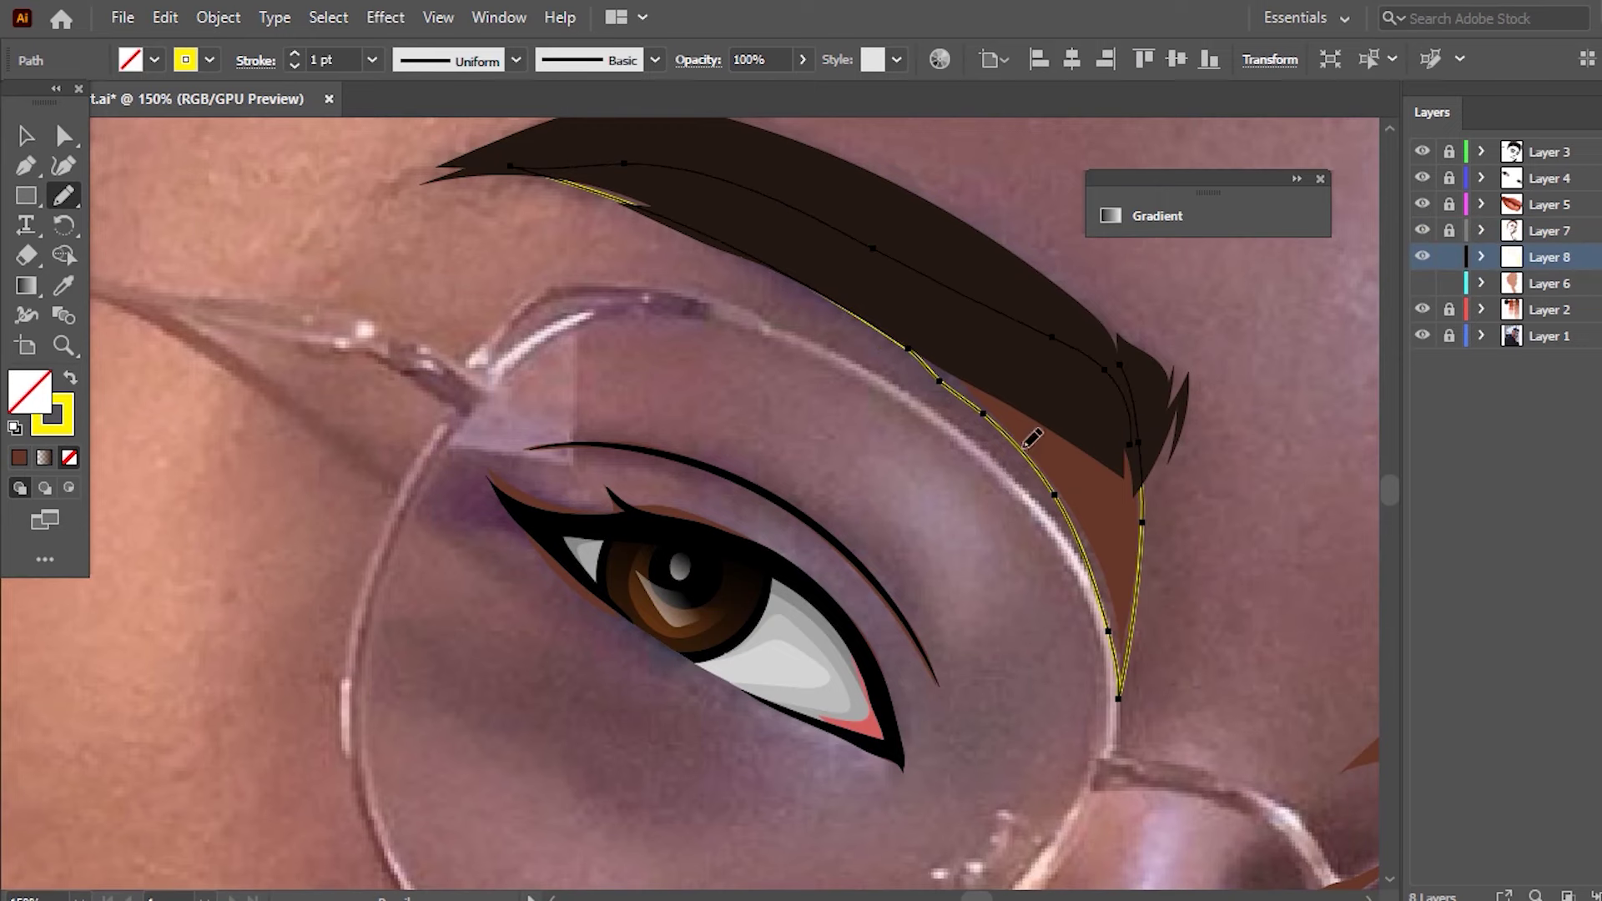
{"action": "scroll", "coordinate": [843, 309], "scroll_direction": "down", "scroll_amount": 2}
{"action": "scroll", "coordinate": [1005, 500], "scroll_direction": "up", "scroll_amount": 2}
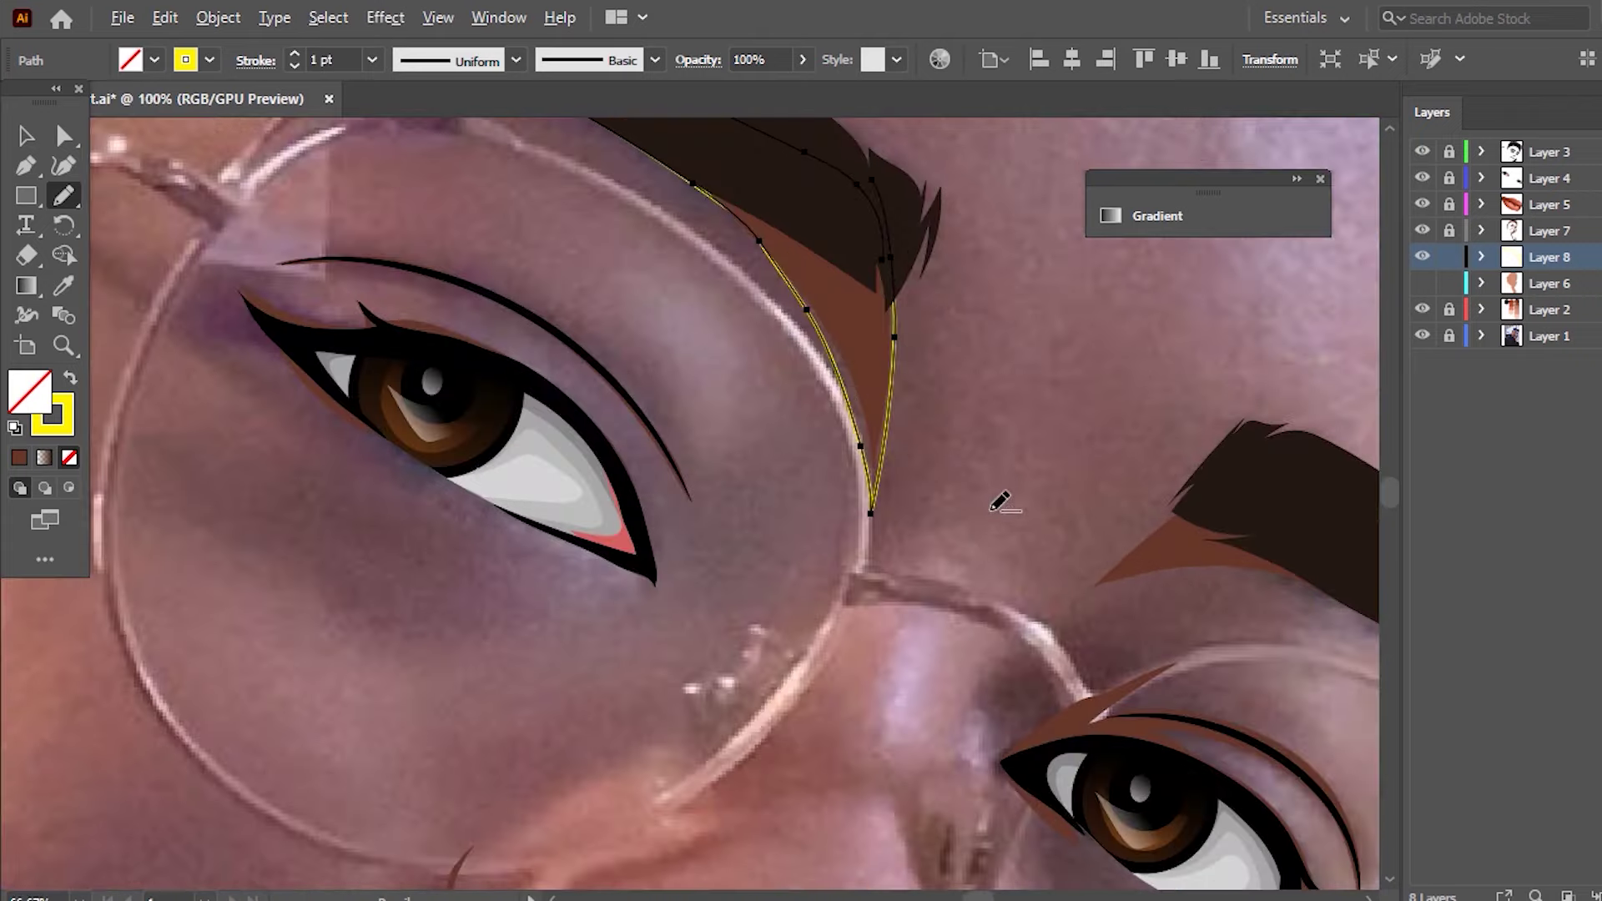
{"action": "left_click_drag", "start_coordinate": [795, 294], "coordinate": [669, 169]}
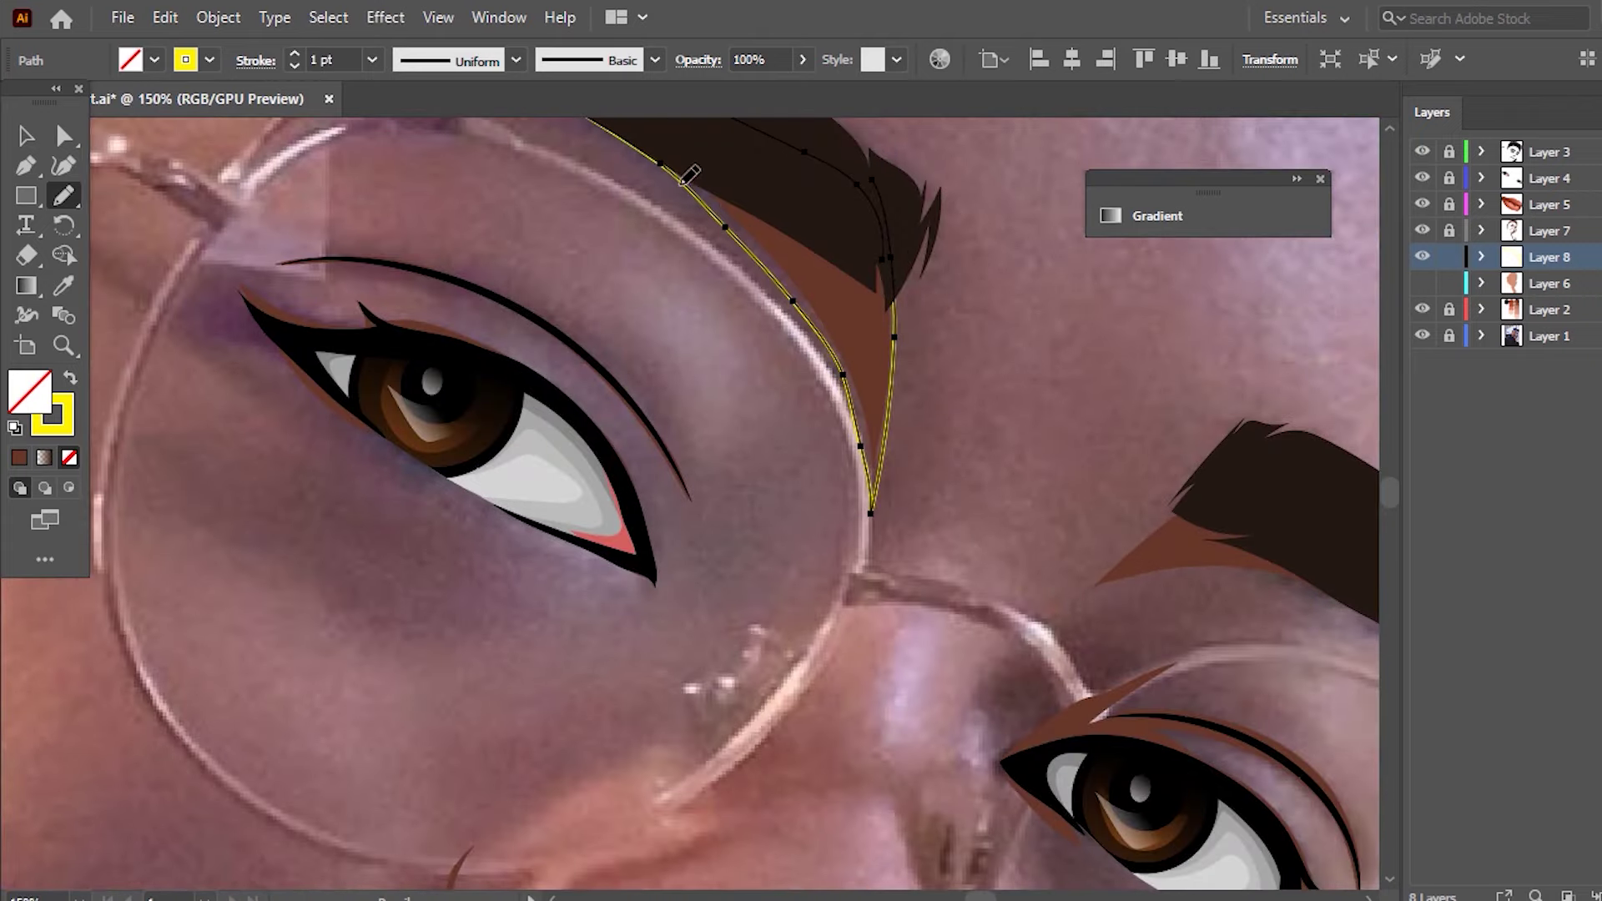
{"action": "left_click_drag", "start_coordinate": [864, 490], "coordinate": [831, 356]}
{"action": "scroll", "coordinate": [820, 311], "scroll_direction": "down", "scroll_amount": 1}
{"action": "scroll", "coordinate": [550, 331], "scroll_direction": "up", "scroll_amount": 1}
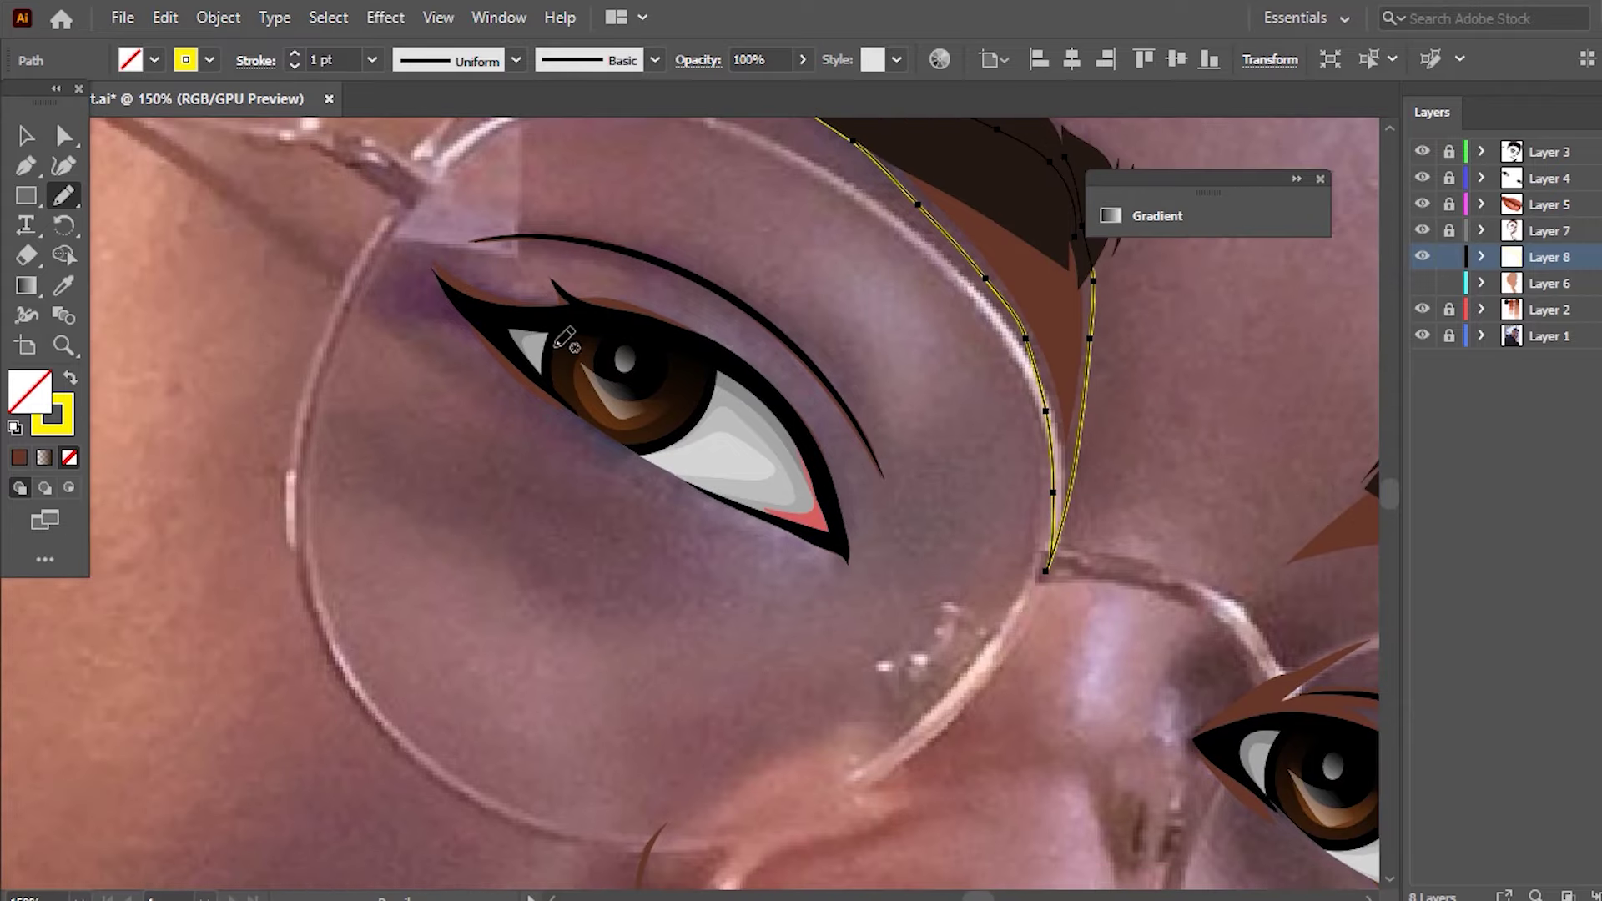
{"action": "scroll", "coordinate": [551, 331], "scroll_direction": "up", "scroll_amount": 1}
{"action": "scroll", "coordinate": [551, 331], "scroll_direction": "up", "scroll_amount": 1}
- Set the stroke to 0.25 pt and draw five thin brown accent lines
{"action": "left_click", "coordinate": [373, 60]}
{"action": "left_click", "coordinate": [413, 100]}
{"action": "mouse_move", "coordinate": [612, 293]}
{"action": "left_mouse_down"}
{"action": "mouse_move", "coordinate": [716, 323]}
{"action": "mouse_move", "coordinate": [799, 378]}
{"action": "left_mouse_up"}
{"action": "left_click_drag", "start_coordinate": [530, 300], "coordinate": [787, 359]}
{"action": "left_click_drag", "start_coordinate": [500, 288], "coordinate": [651, 307]}
{"action": "left_click_drag", "start_coordinate": [834, 379], "coordinate": [836, 382]}
{"action": "mouse_move", "coordinate": [563, 311]}
{"action": "left_mouse_down"}
{"action": "mouse_move", "coordinate": [959, 530]}
{"action": "mouse_move", "coordinate": [852, 374]}
{"action": "mouse_move", "coordinate": [722, 307]}
{"action": "left_mouse_up"}
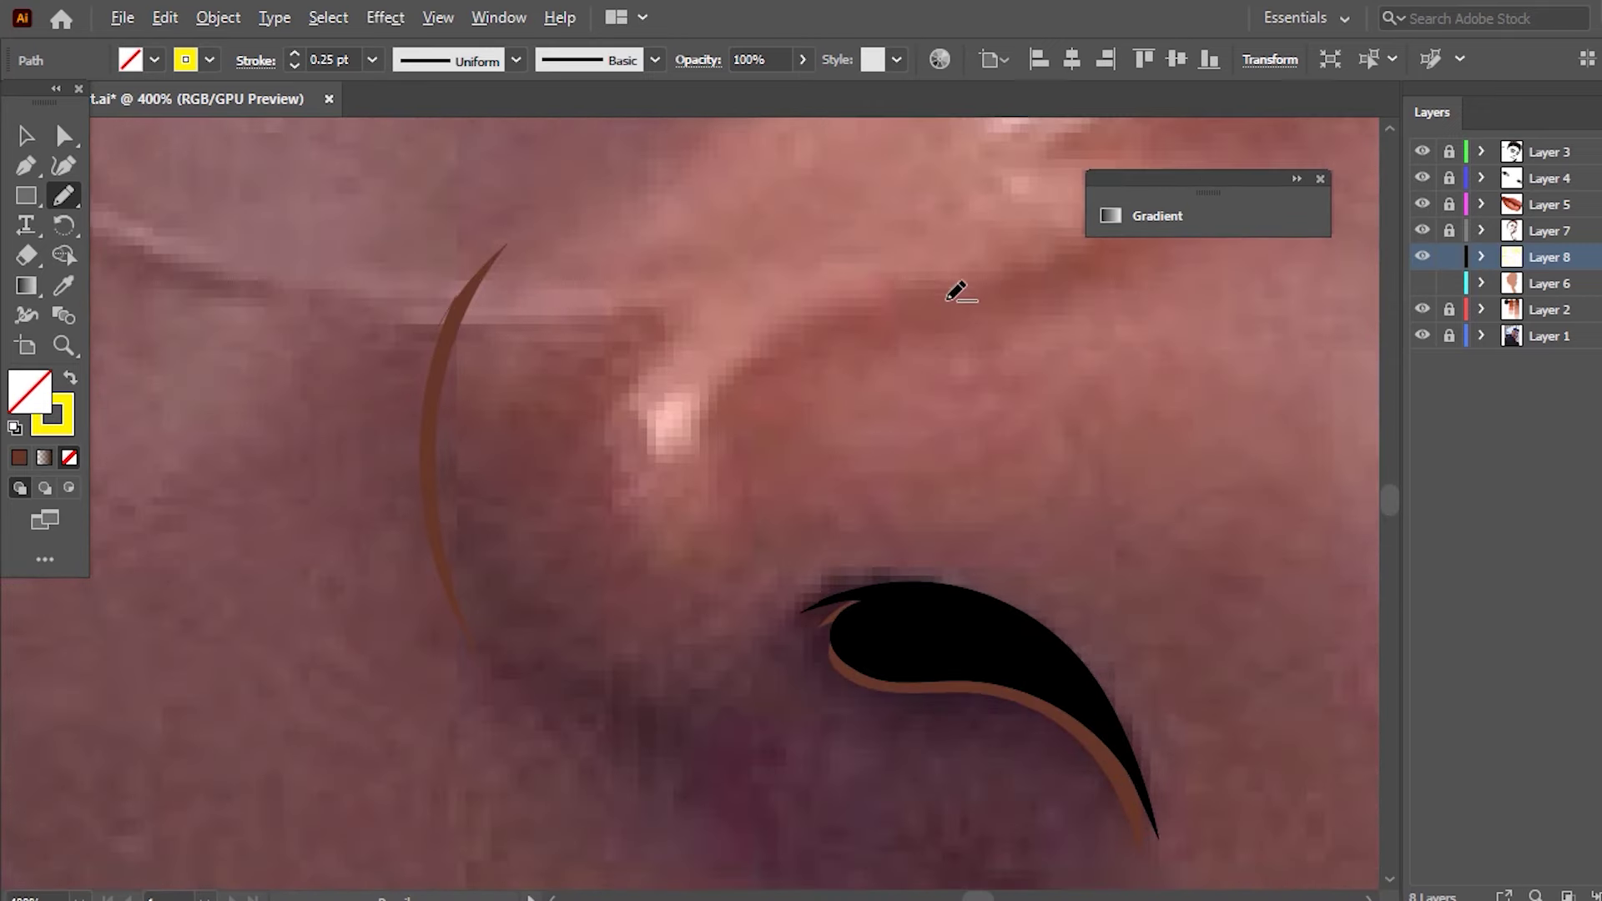
- Draw a thin brown crescent beside the nose bridge, redrawing it and smoothing its lower end
{"action": "mouse_move", "coordinate": [479, 291]}
{"action": "left_mouse_down"}
{"action": "mouse_move", "coordinate": [671, 664]}
{"action": "mouse_move", "coordinate": [673, 644]}
{"action": "left_mouse_up"}
{"action": "mouse_move", "coordinate": [465, 294]}
{"action": "left_mouse_down"}
{"action": "mouse_move", "coordinate": [469, 505]}
{"action": "mouse_move", "coordinate": [523, 190]}
{"action": "left_mouse_up"}
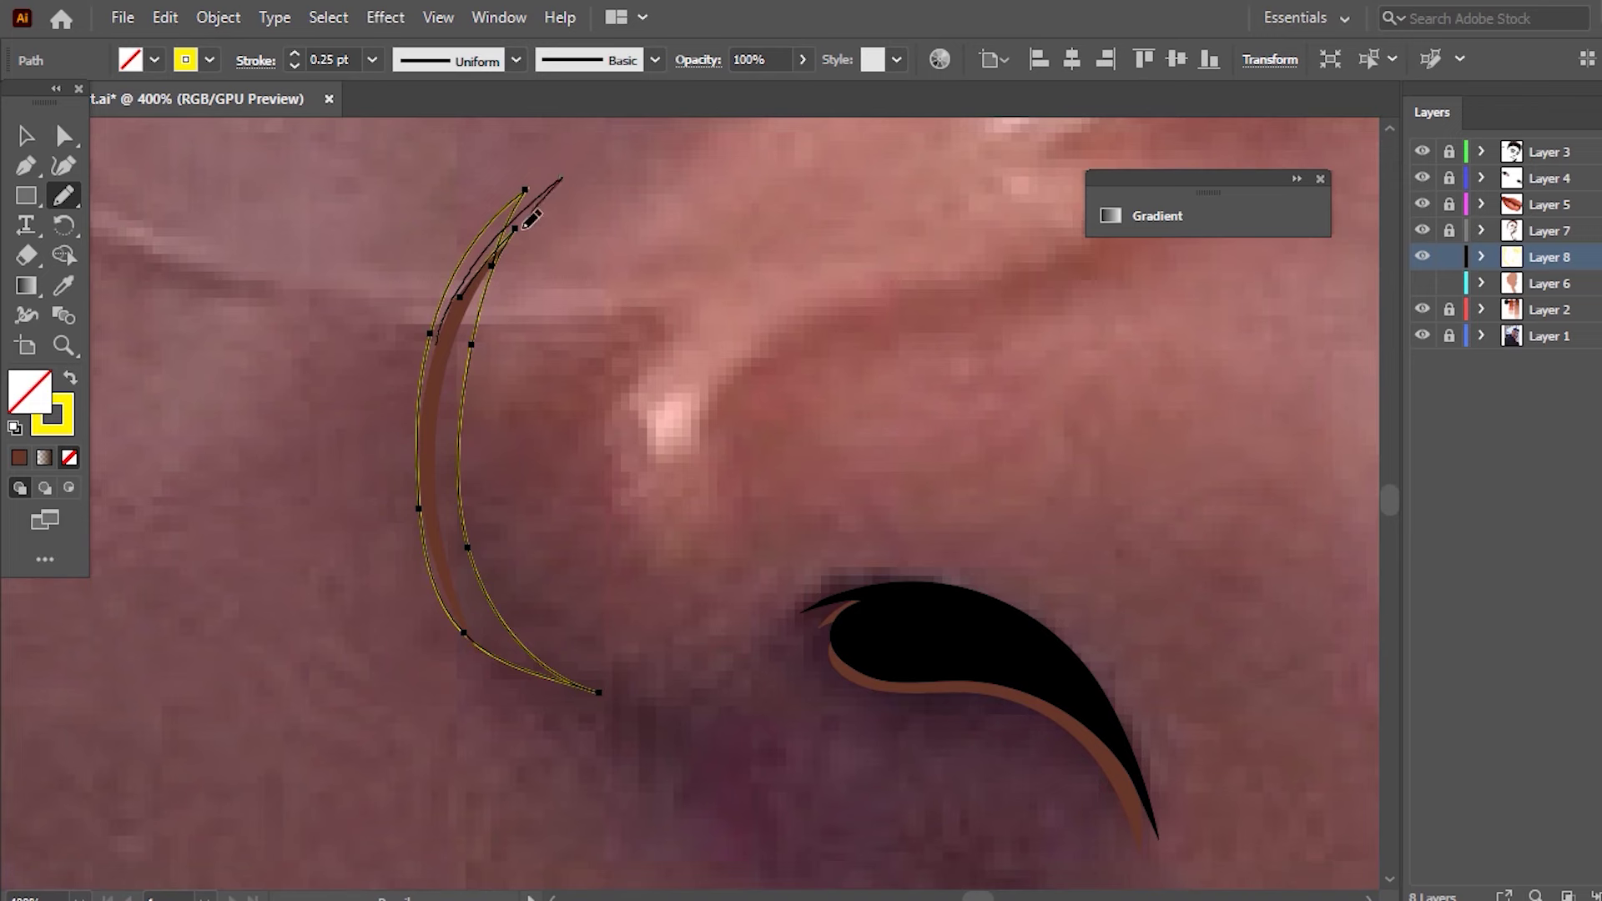
{"action": "key", "text": "ctrl+shift+a"}
{"action": "left_click_drag", "start_coordinate": [491, 263], "coordinate": [537, 203]}
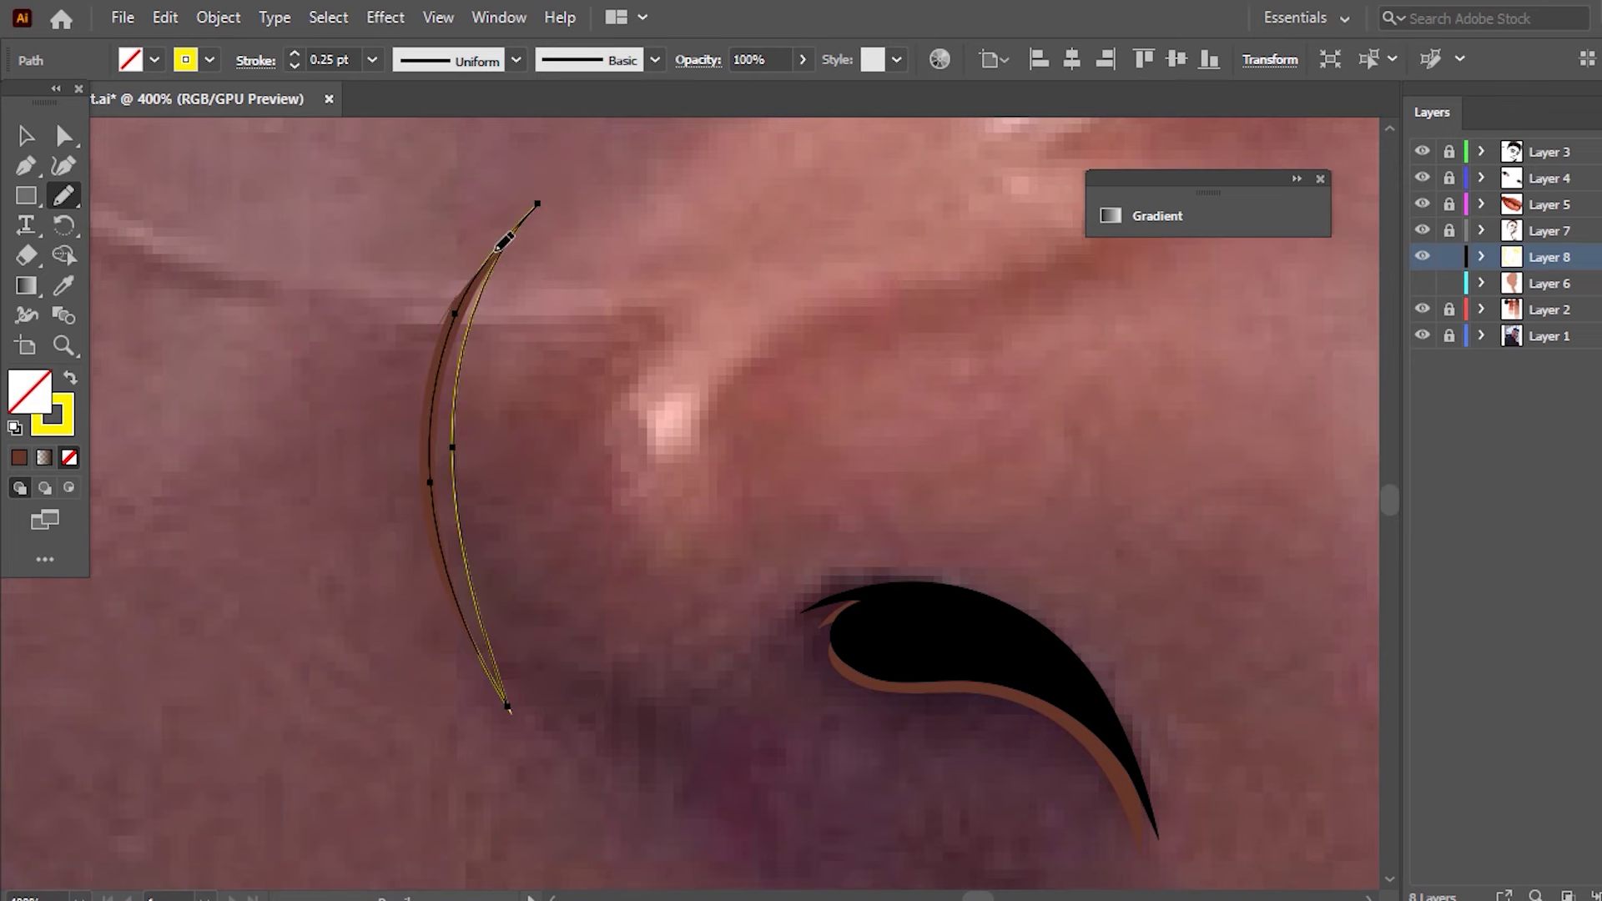
{"action": "scroll", "coordinate": [503, 242], "scroll_direction": "down", "scroll_amount": 3}
{"action": "scroll", "coordinate": [779, 476], "scroll_direction": "up", "scroll_amount": 1}
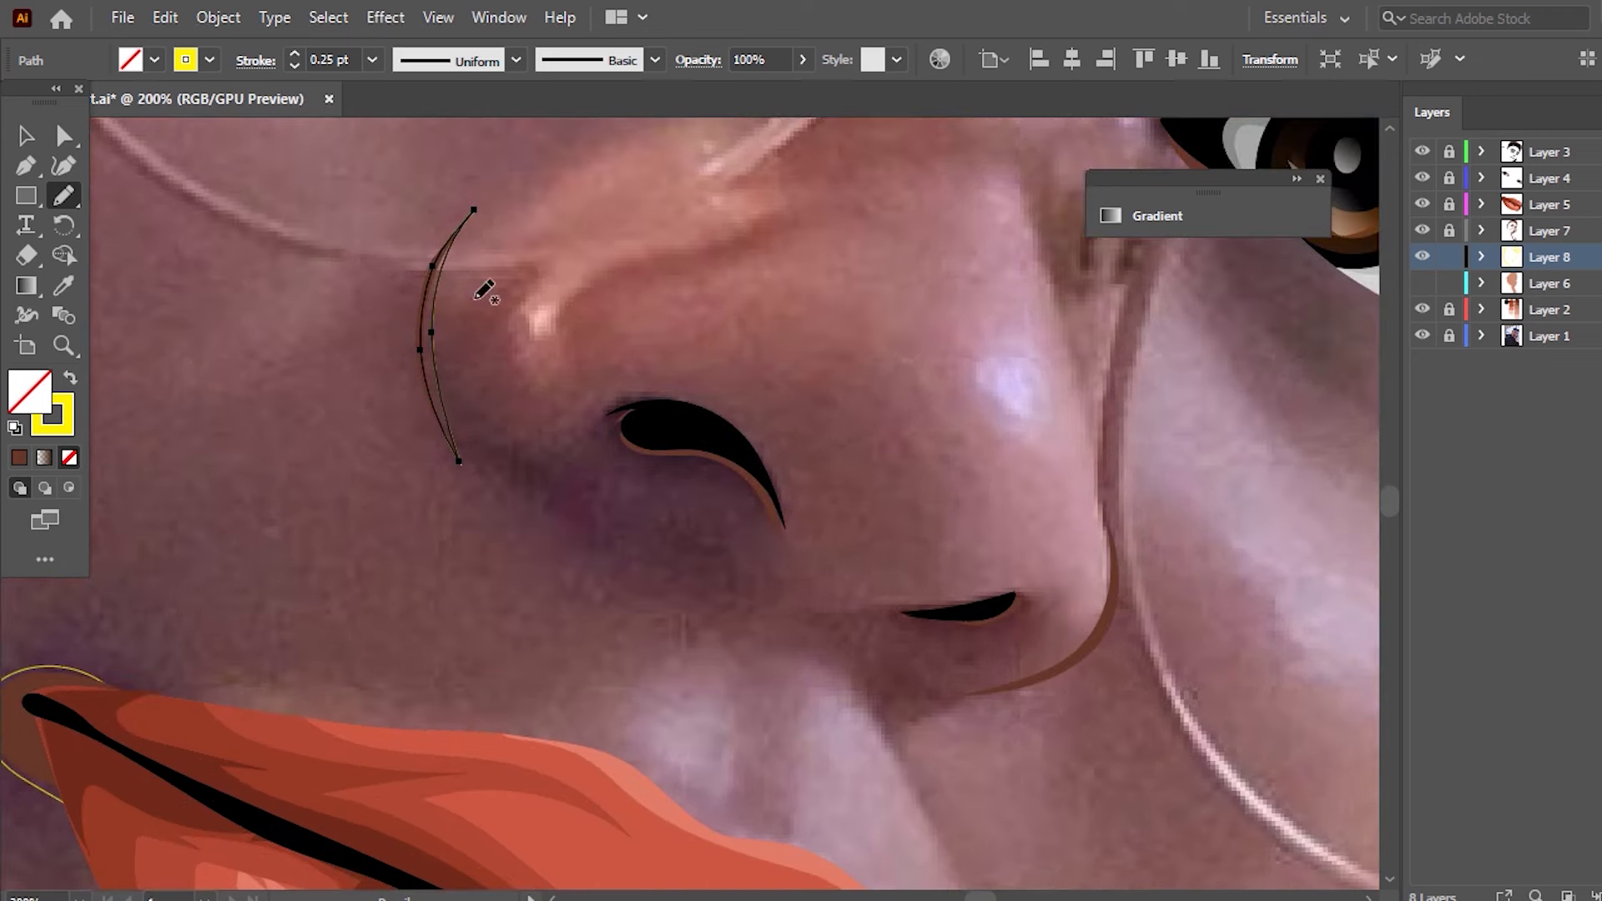
{"action": "mouse_move", "coordinate": [529, 451]}
{"action": "left_mouse_down"}
{"action": "mouse_move", "coordinate": [444, 413]}
{"action": "mouse_move", "coordinate": [473, 380]}
{"action": "left_mouse_up"}
- Reshape the dark nostril outline, then zoom to fit the artwork
{"action": "left_click_drag", "start_coordinate": [624, 428], "coordinate": [636, 410]}
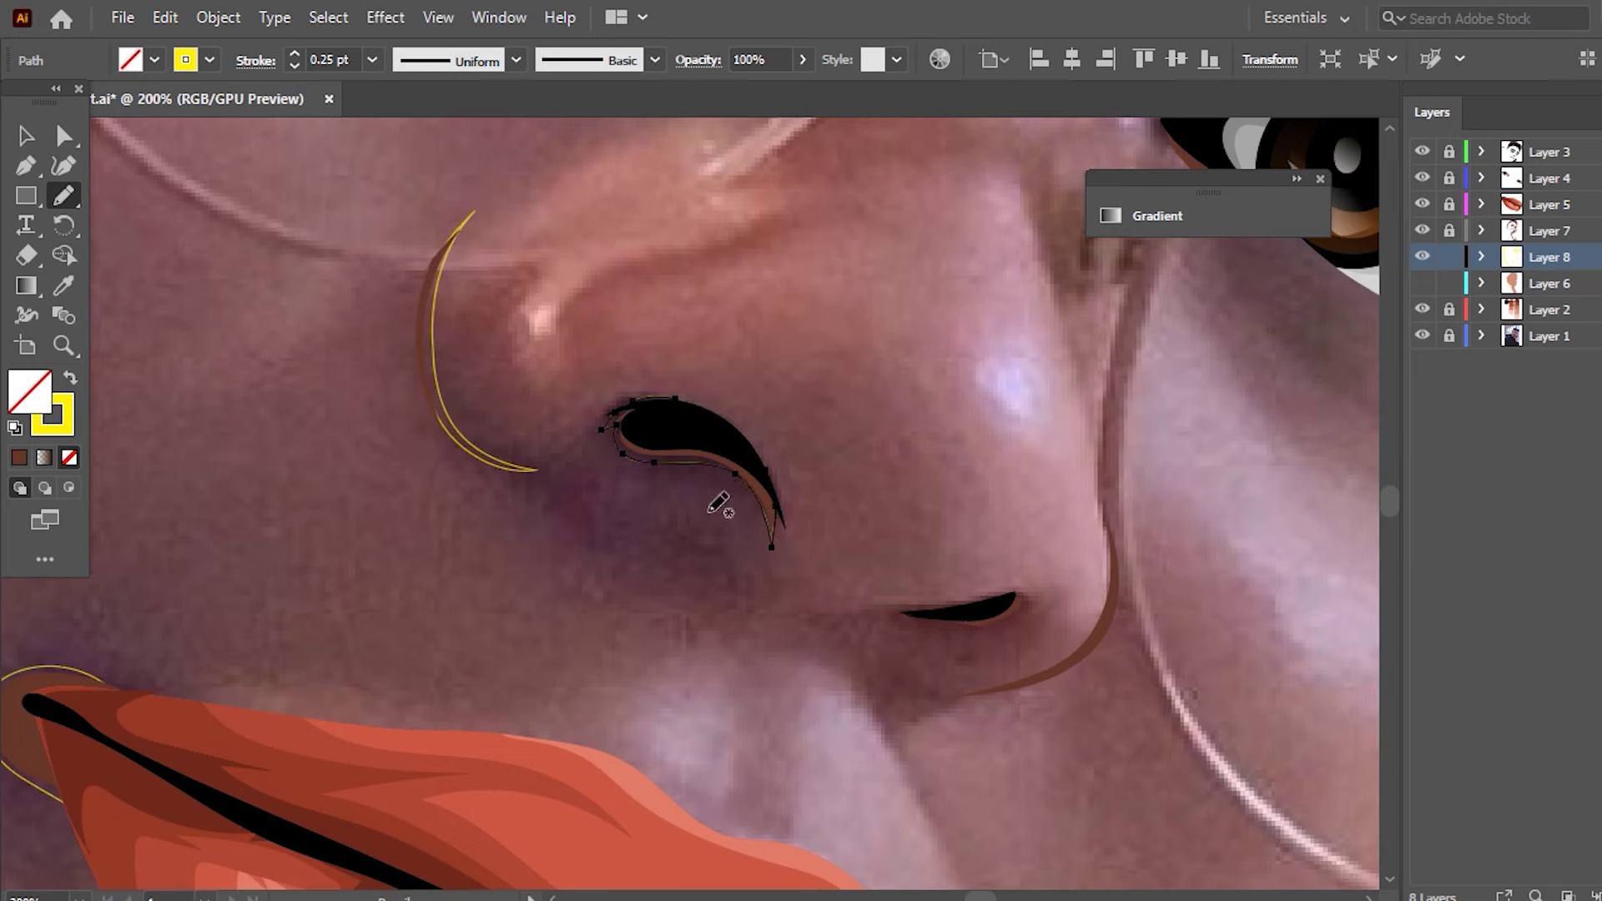
{"action": "key", "text": "ctrl+0"}
{"action": "left_click", "coordinate": [63, 288]}
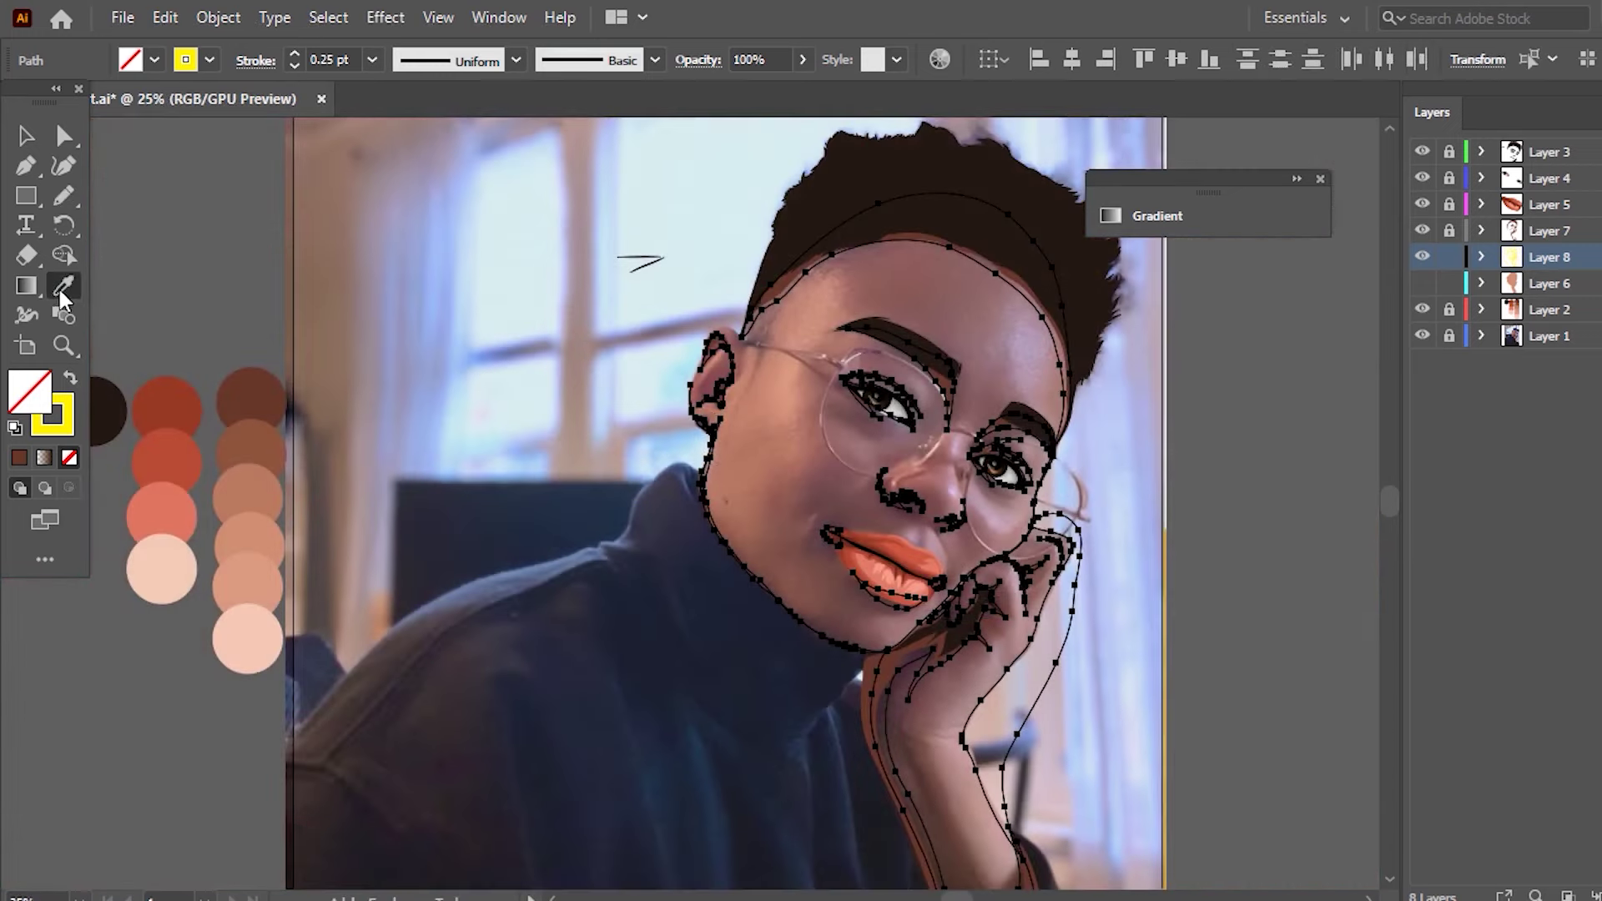
- On a new layer, trace the brown nose contour, giving it a yellow stroke for visibility
{"action": "left_click", "coordinate": [265, 428]}
{"action": "key", "text": "n"}
{"action": "key", "text": "ctrl+l"}
{"action": "scroll", "coordinate": [923, 475], "scroll_direction": "up", "scroll_amount": 5, "text": "alt"}
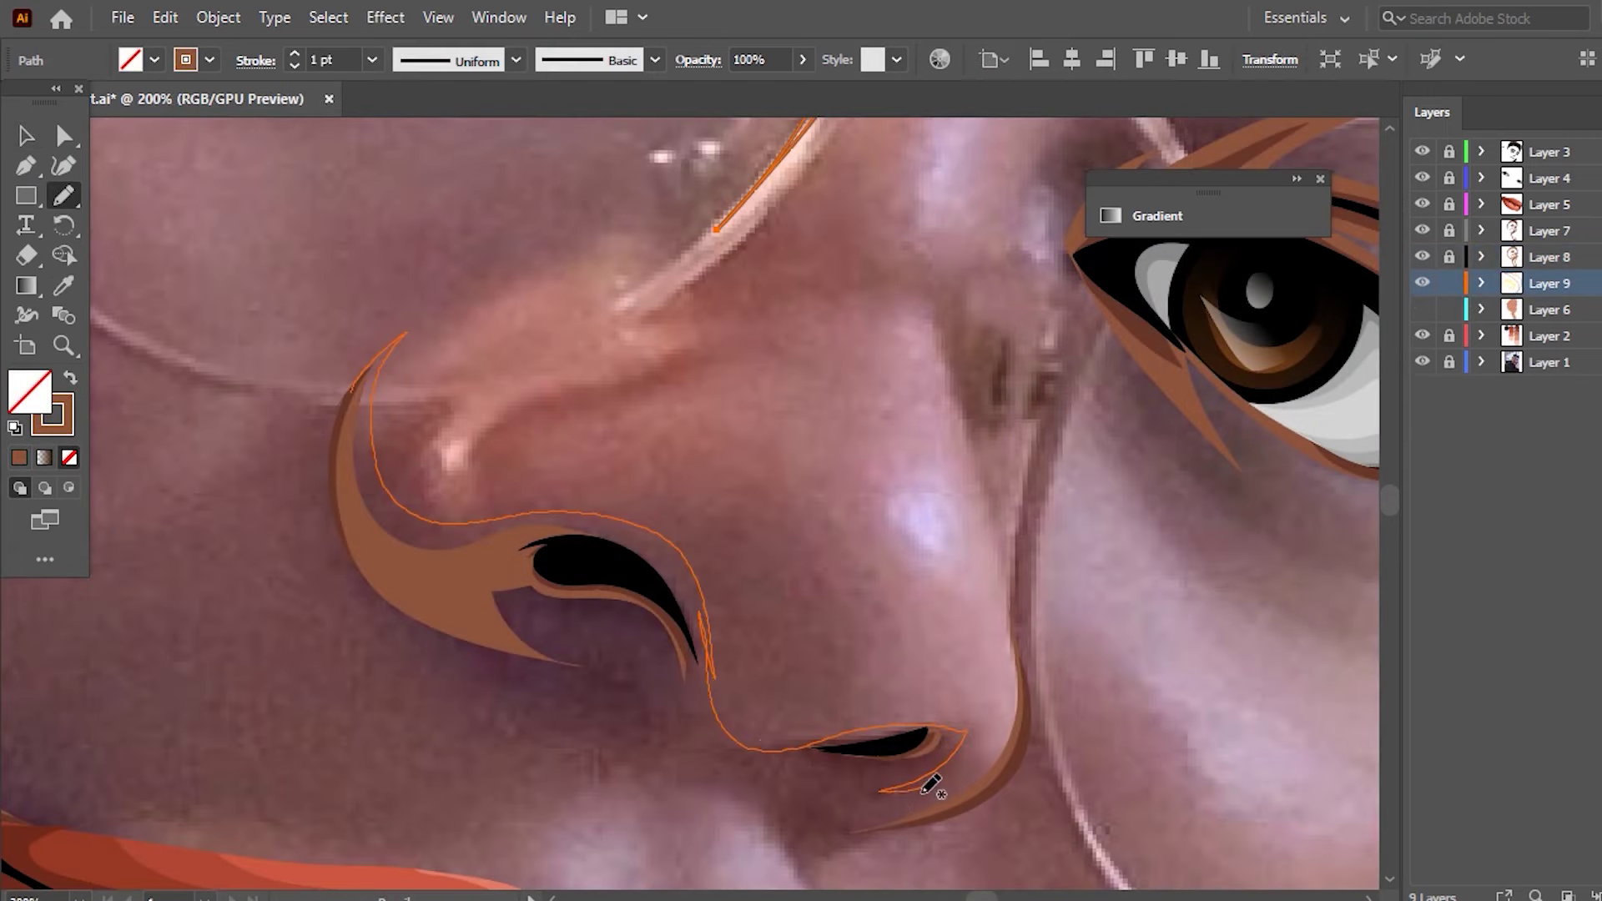
{"action": "mouse_move", "coordinate": [1018, 659]}
{"action": "left_mouse_down"}
{"action": "mouse_move", "coordinate": [903, 845]}
{"action": "mouse_move", "coordinate": [825, 880]}
{"action": "left_mouse_up"}
{"action": "scroll", "coordinate": [824, 780], "scroll_direction": "up", "scroll_amount": 2, "text": "alt"}
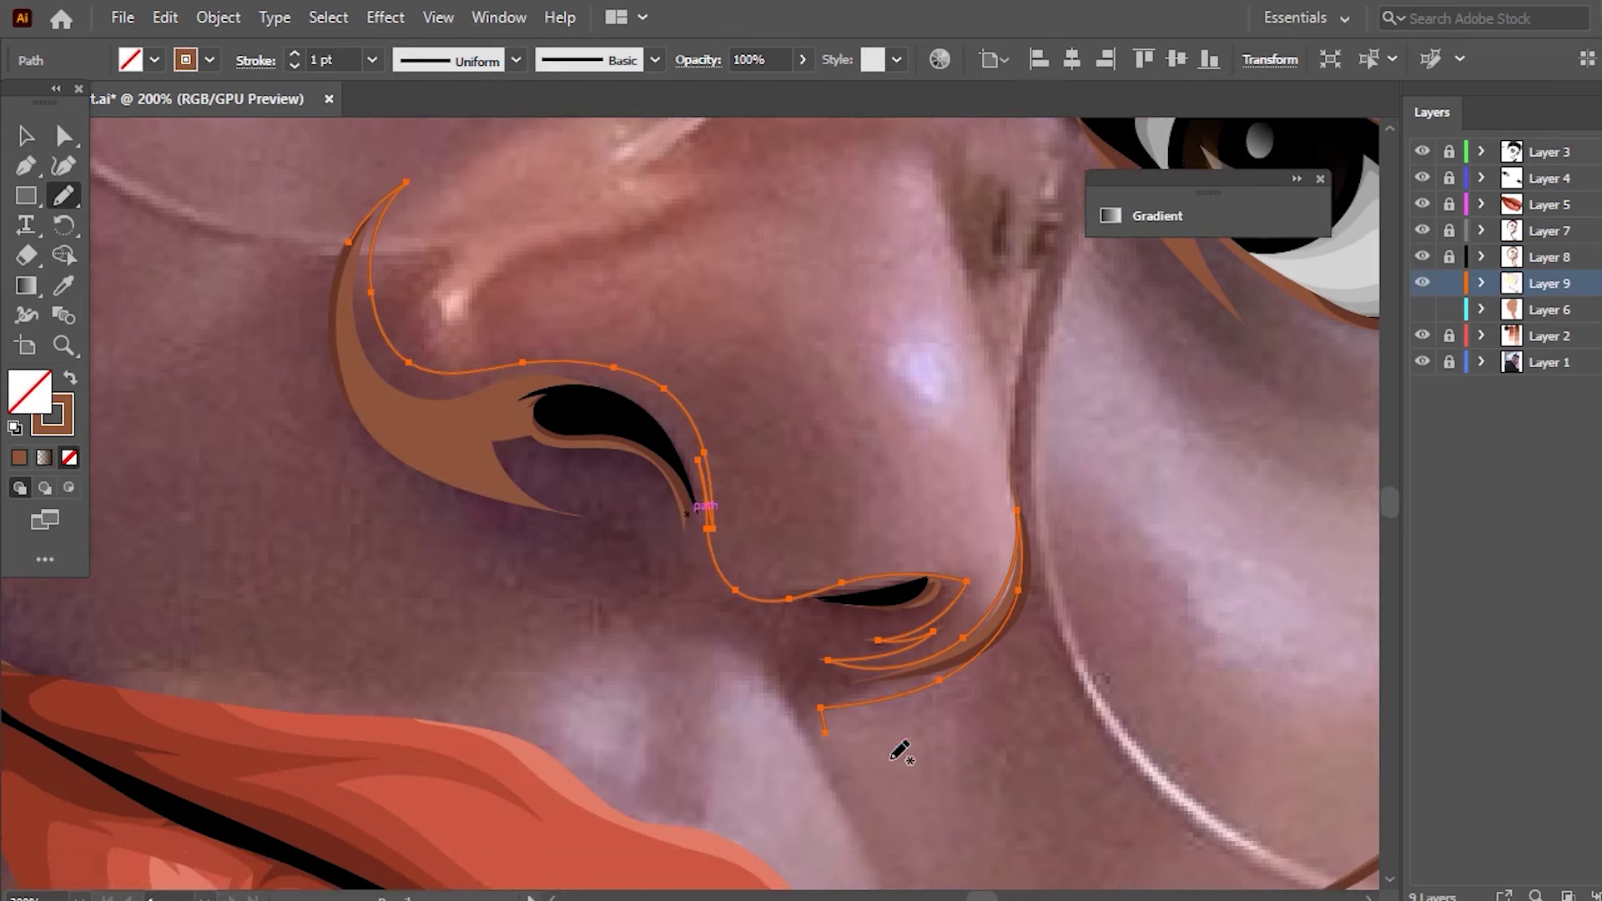
{"action": "scroll", "coordinate": [835, 734], "scroll_direction": "down", "scroll_amount": 2}
{"action": "left_click", "coordinate": [154, 59]}
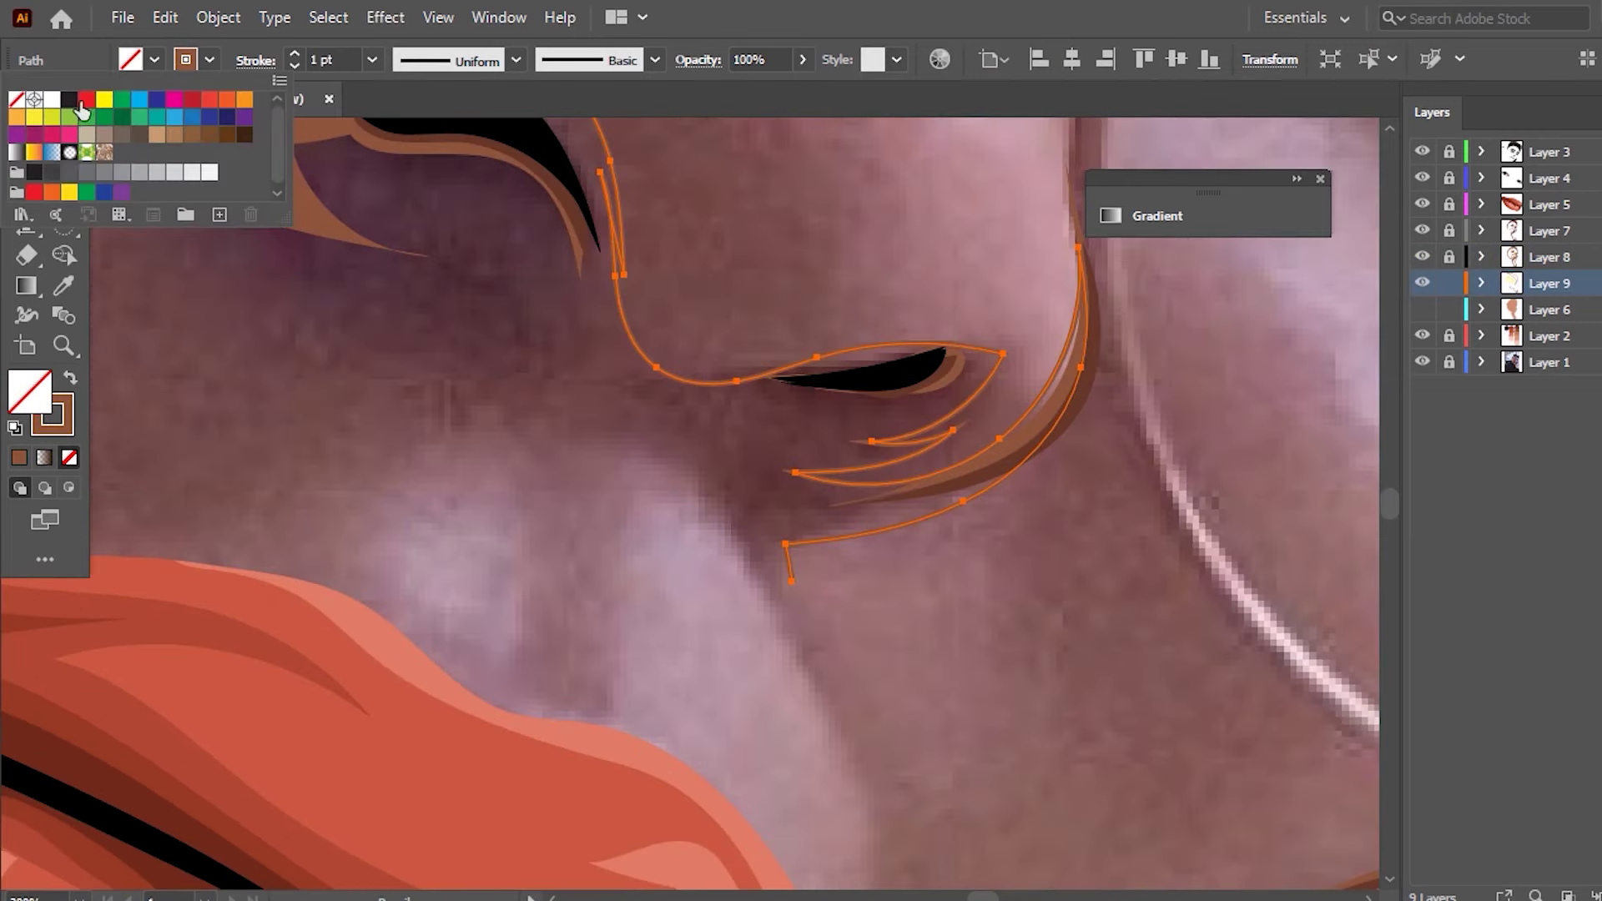
{"action": "left_click", "coordinate": [103, 100]}
{"action": "key", "text": "Escape"}
- Extend and smooth the nose shading path along its outer curve toward the bridge
{"action": "left_click_drag", "start_coordinate": [1026, 442], "coordinate": [944, 503]}
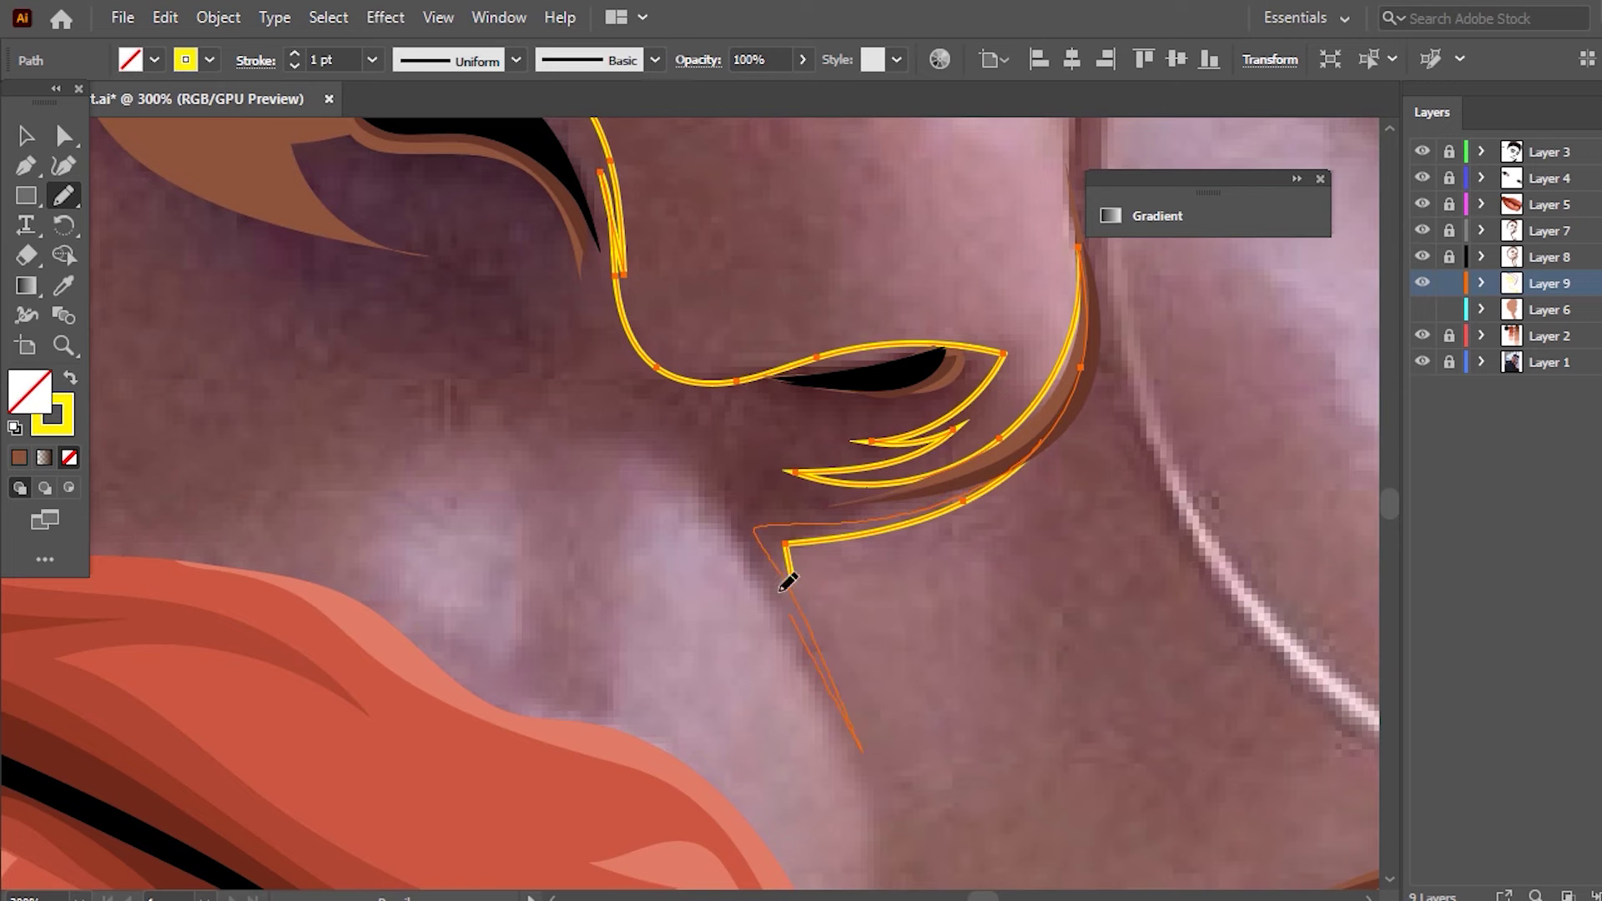
{"action": "left_click_drag", "start_coordinate": [542, 477], "coordinate": [541, 474]}
{"action": "left_click_drag", "start_coordinate": [642, 413], "coordinate": [492, 361]}
{"action": "scroll", "coordinate": [486, 310], "scroll_direction": "down", "scroll_amount": 3}
{"action": "scroll", "coordinate": [747, 383], "scroll_direction": "up", "scroll_amount": 2}
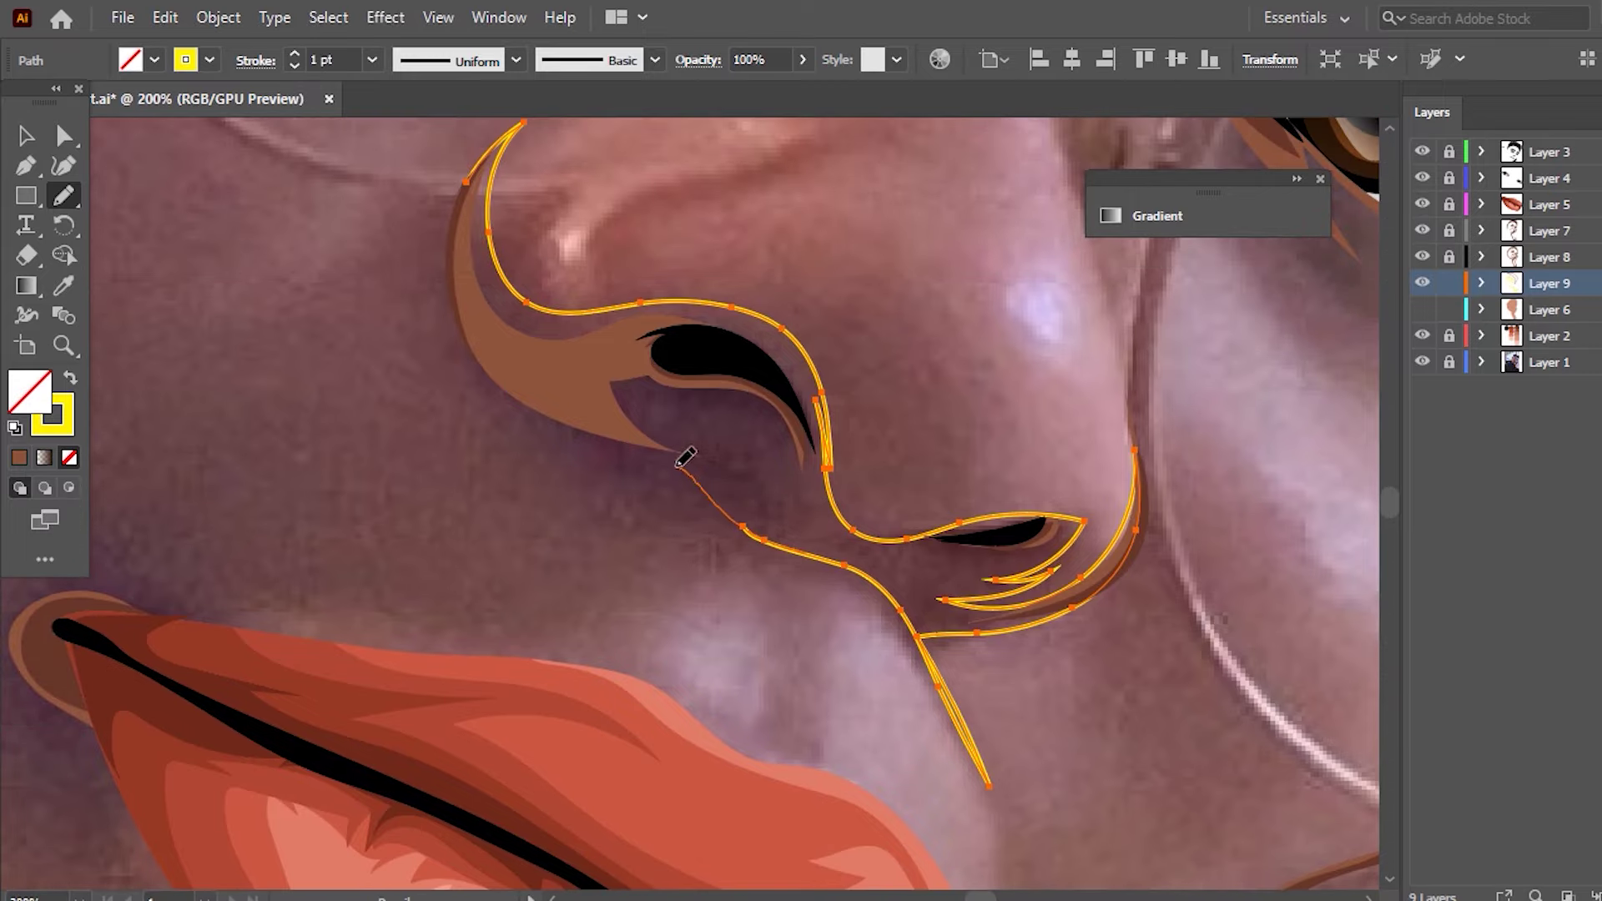
{"action": "left_click_drag", "start_coordinate": [738, 481], "coordinate": [700, 445]}
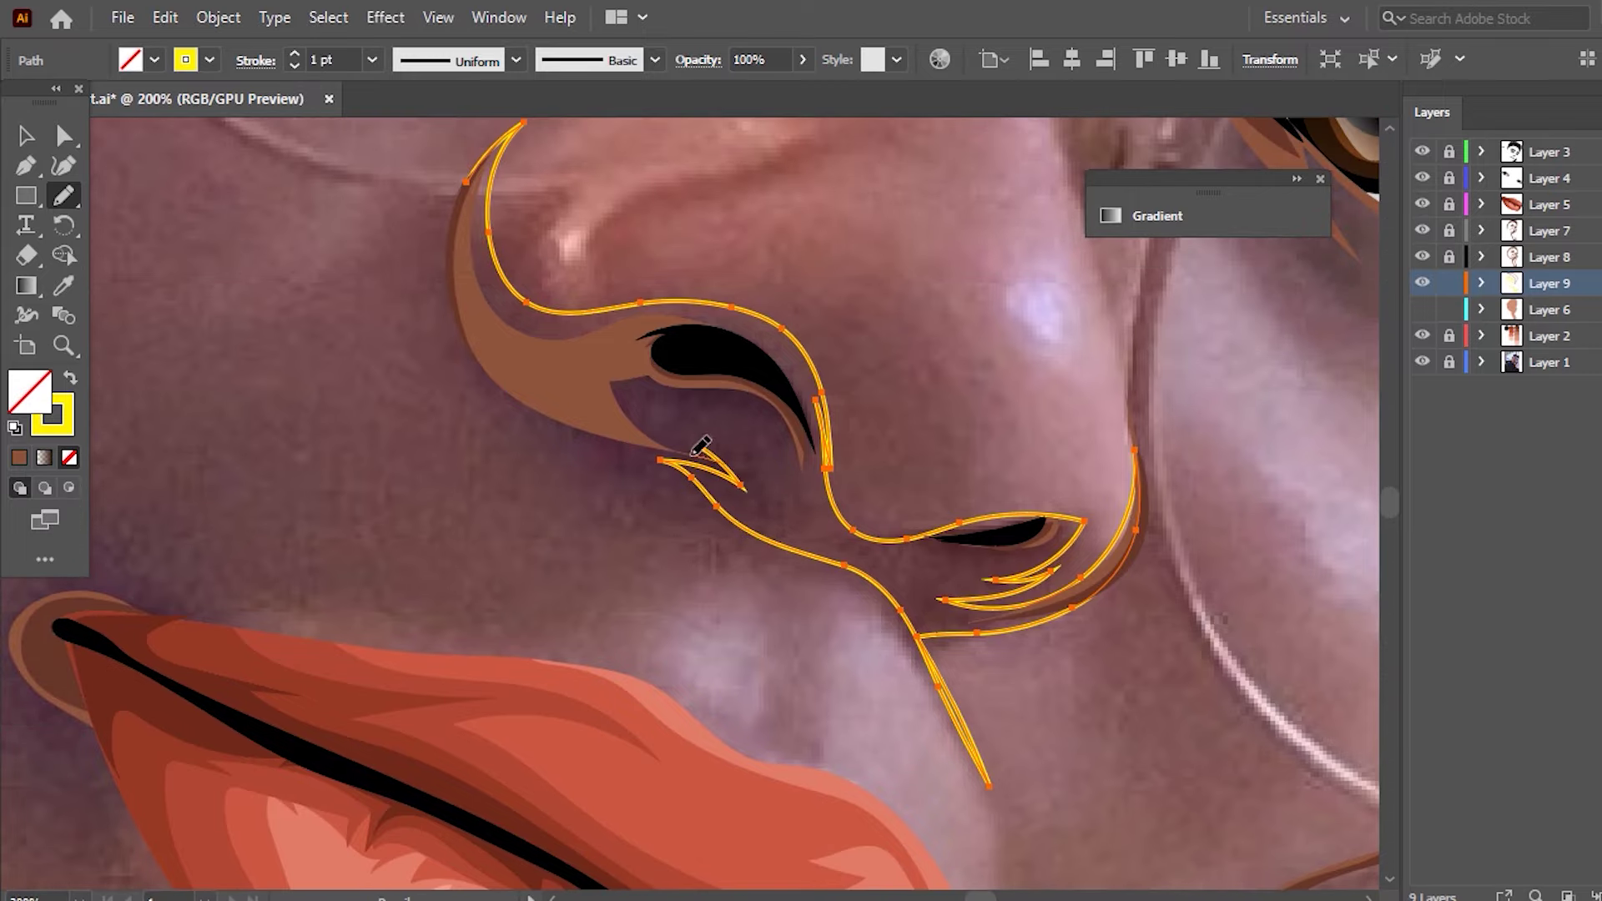
{"action": "left_click_drag", "start_coordinate": [553, 426], "coordinate": [417, 248]}
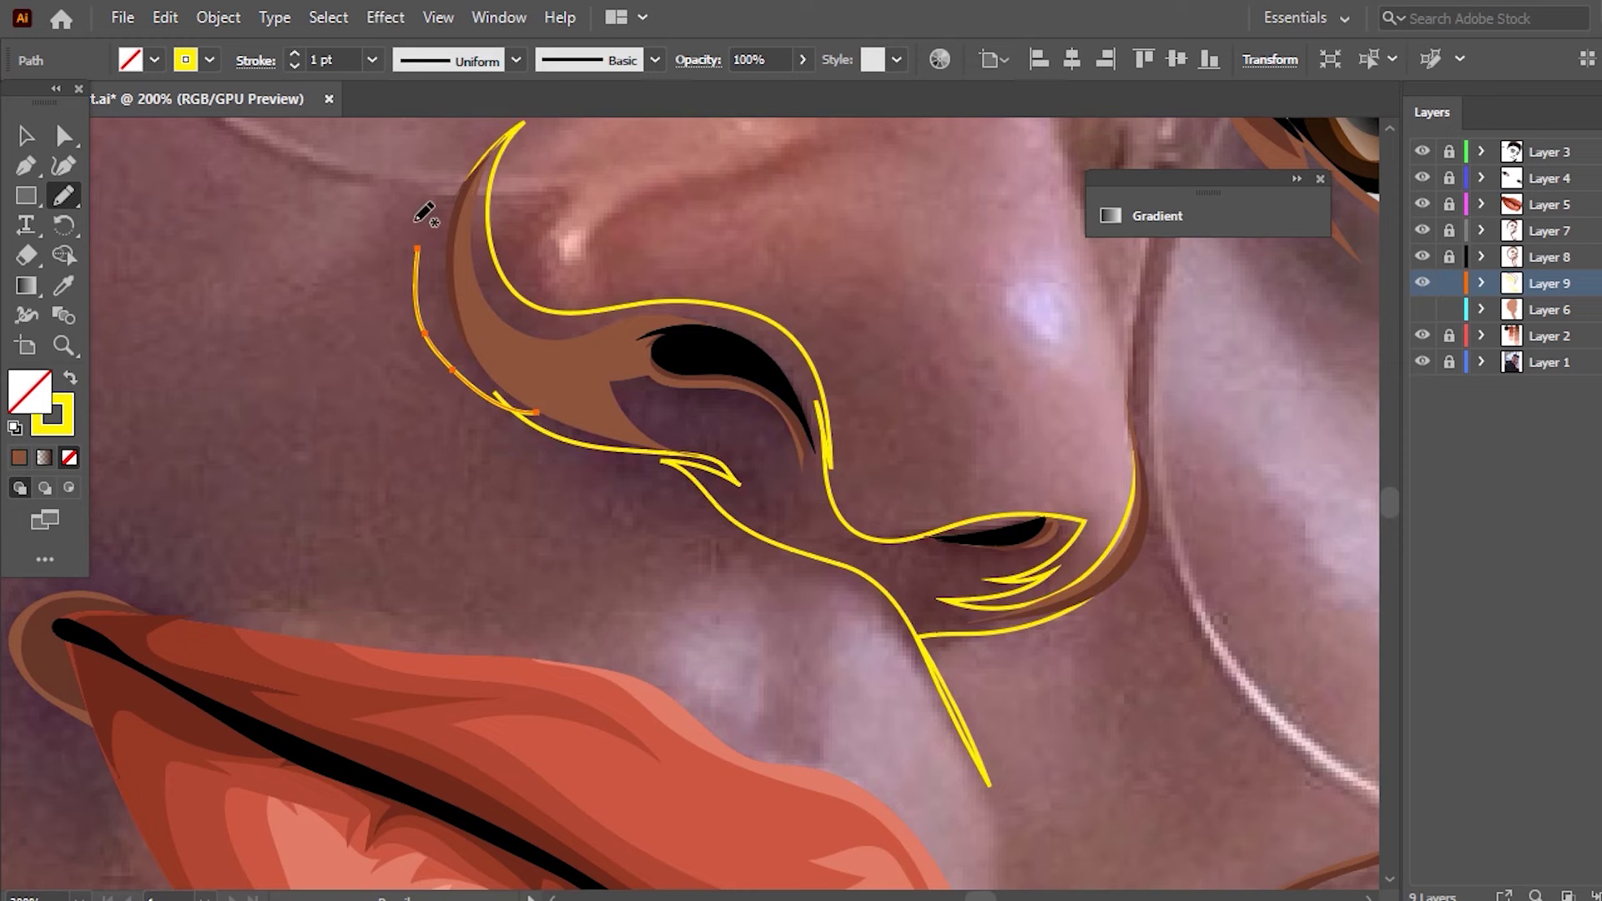
- Redraw the shading path's upper-left edge into a point and fill the face shape with tan
{"action": "scroll", "coordinate": [426, 214], "scroll_direction": "up", "scroll_amount": 2}
{"action": "scroll", "coordinate": [417, 221], "scroll_direction": "up", "scroll_amount": 1}
{"action": "mouse_move", "coordinate": [492, 550]}
{"action": "left_mouse_down"}
{"action": "mouse_move", "coordinate": [495, 259]}
{"action": "mouse_move", "coordinate": [506, 542]}
{"action": "left_mouse_up"}
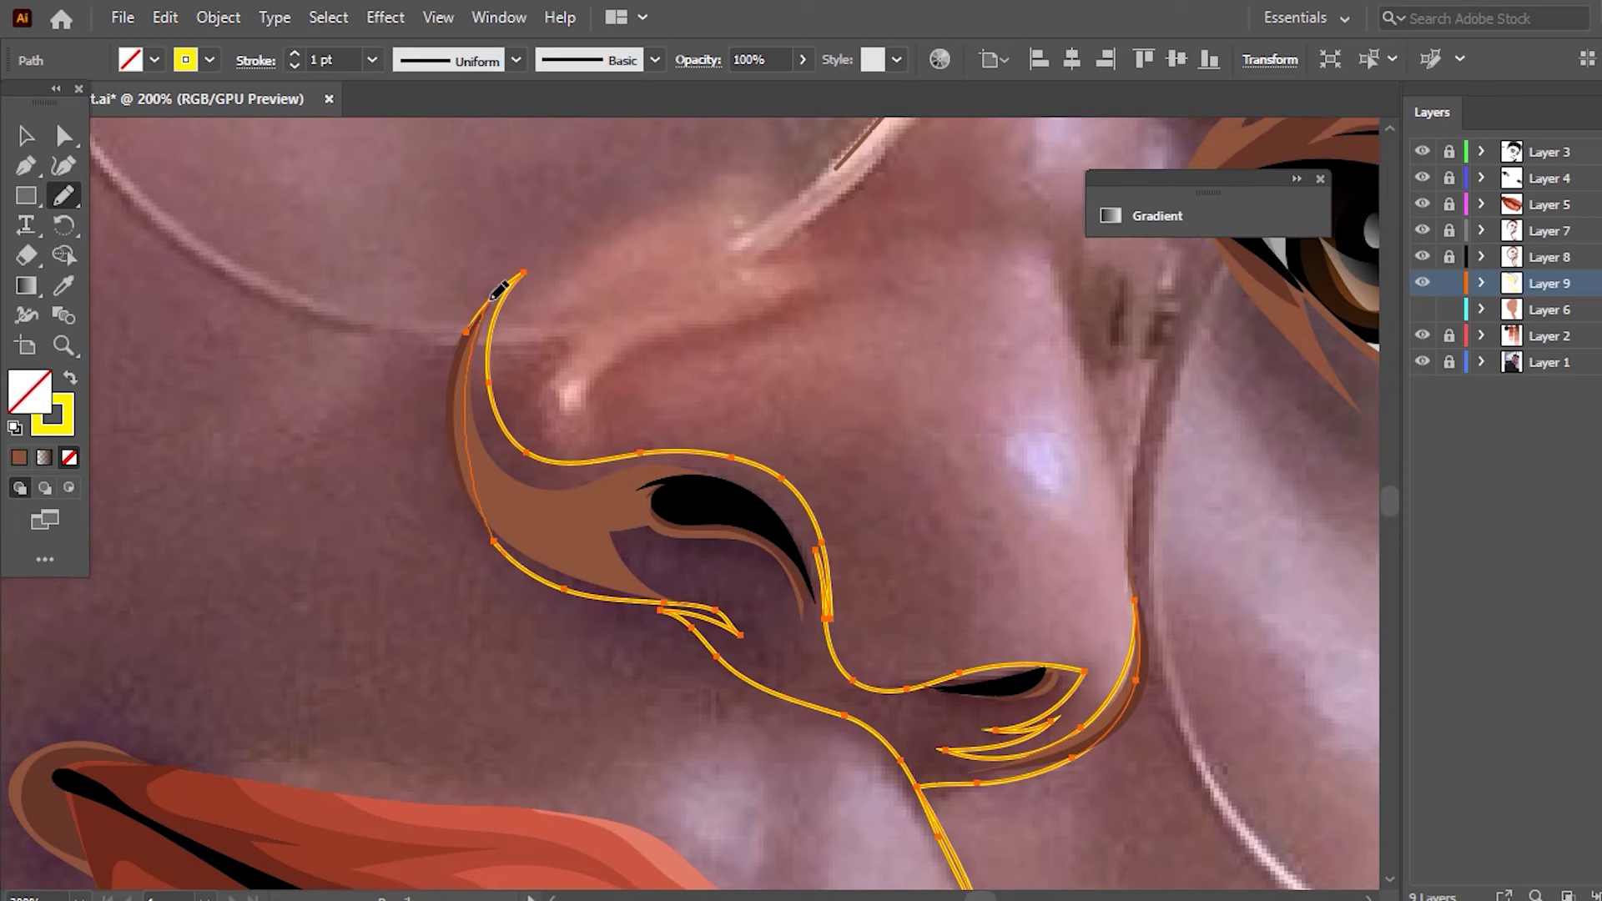
{"action": "left_click_drag", "start_coordinate": [494, 299], "coordinate": [524, 553]}
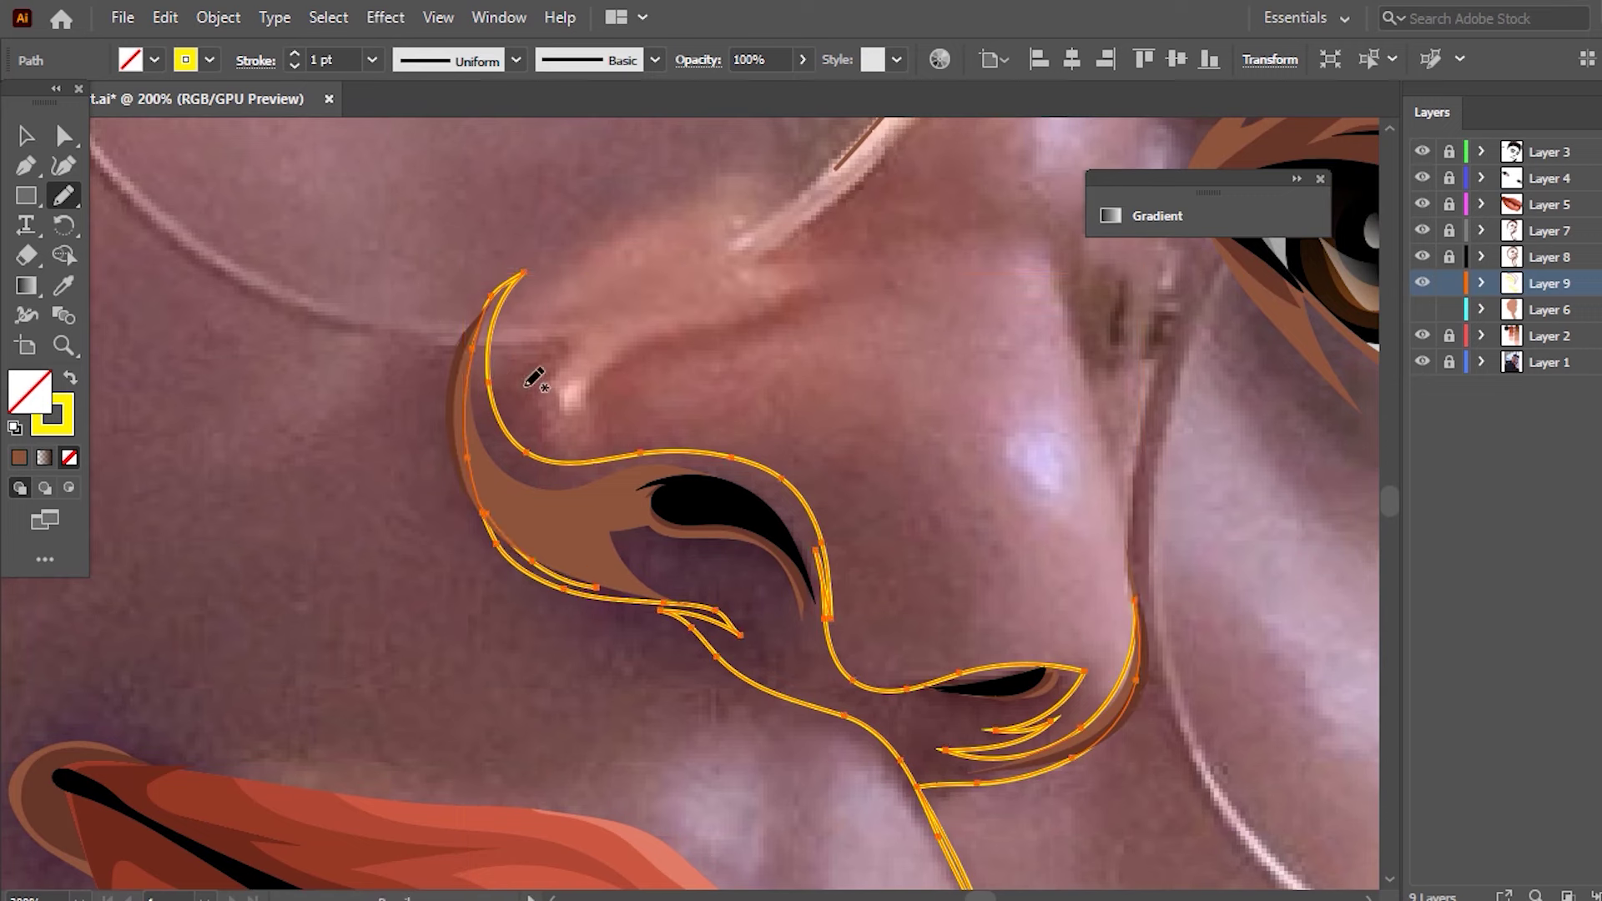
{"action": "left_click_drag", "start_coordinate": [482, 318], "coordinate": [569, 235]}
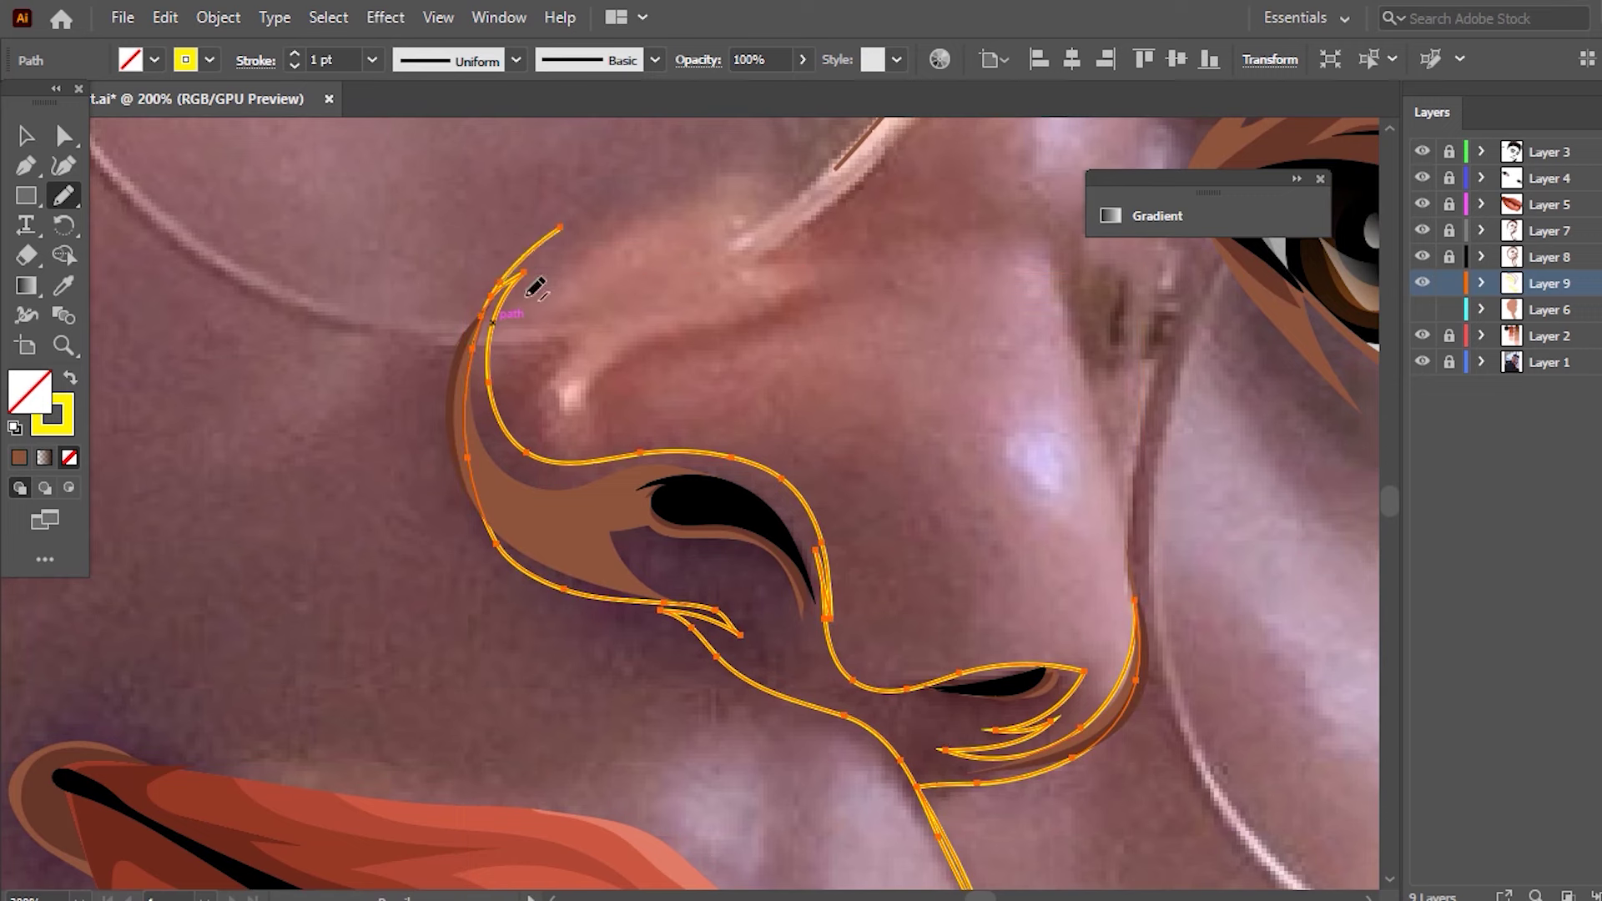
{"action": "mouse_move", "coordinate": [477, 308]}
{"action": "left_mouse_down"}
{"action": "mouse_move", "coordinate": [493, 358]}
{"action": "mouse_move", "coordinate": [503, 321]}
{"action": "left_mouse_up"}
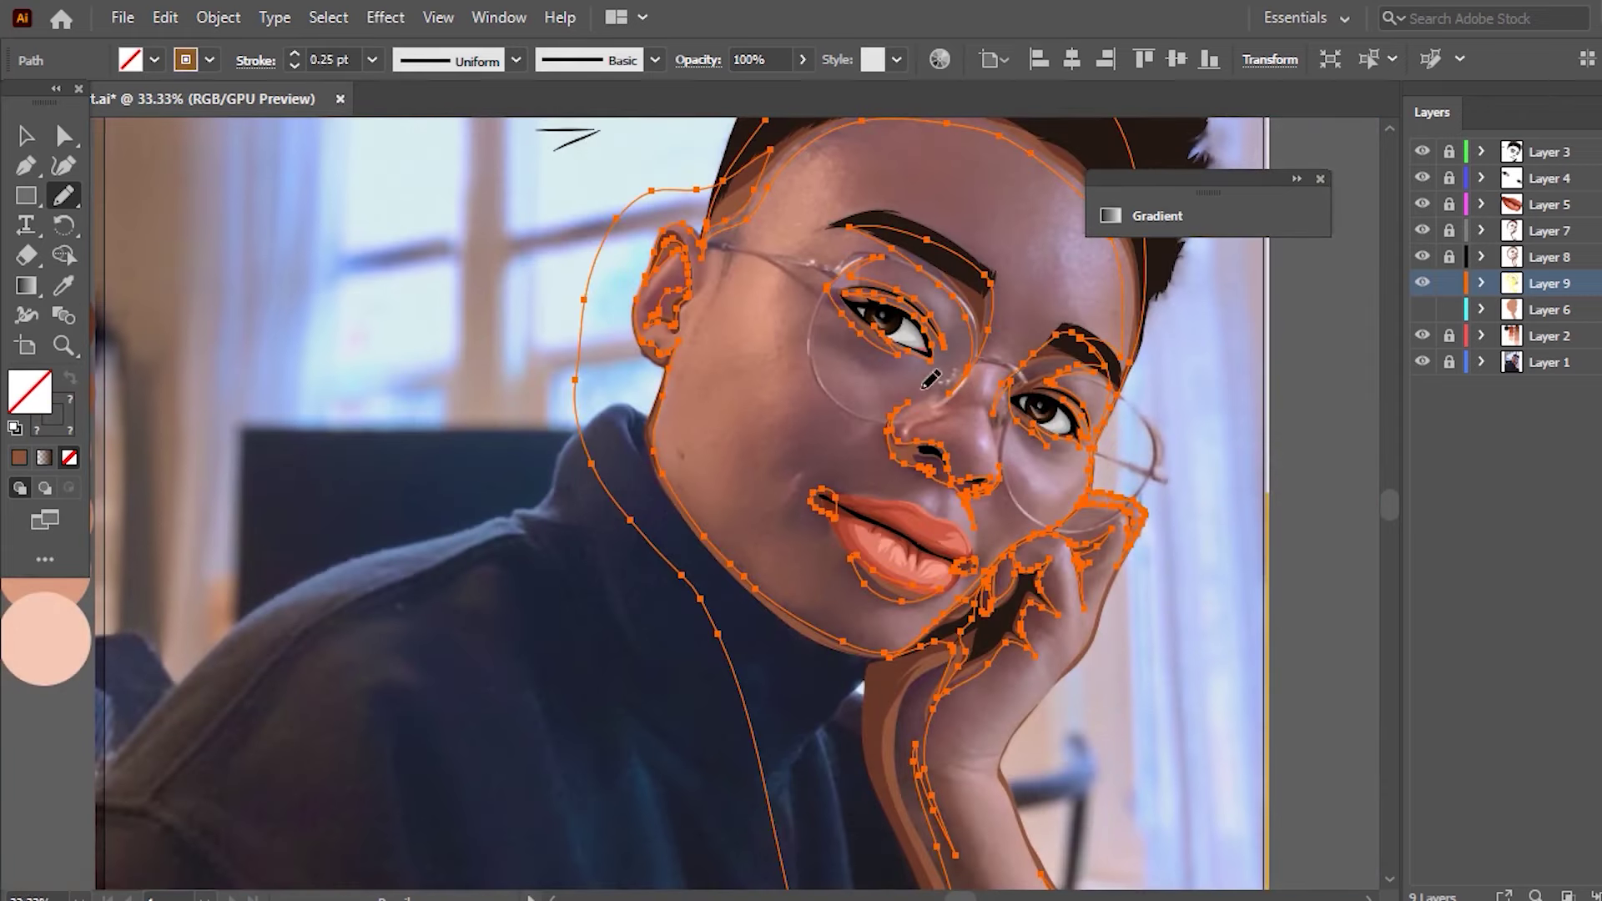
{"action": "key", "text": "ctrl+minus"}
{"action": "left_click", "coordinate": [64, 285]}
{"action": "left_click", "coordinate": [264, 433]}
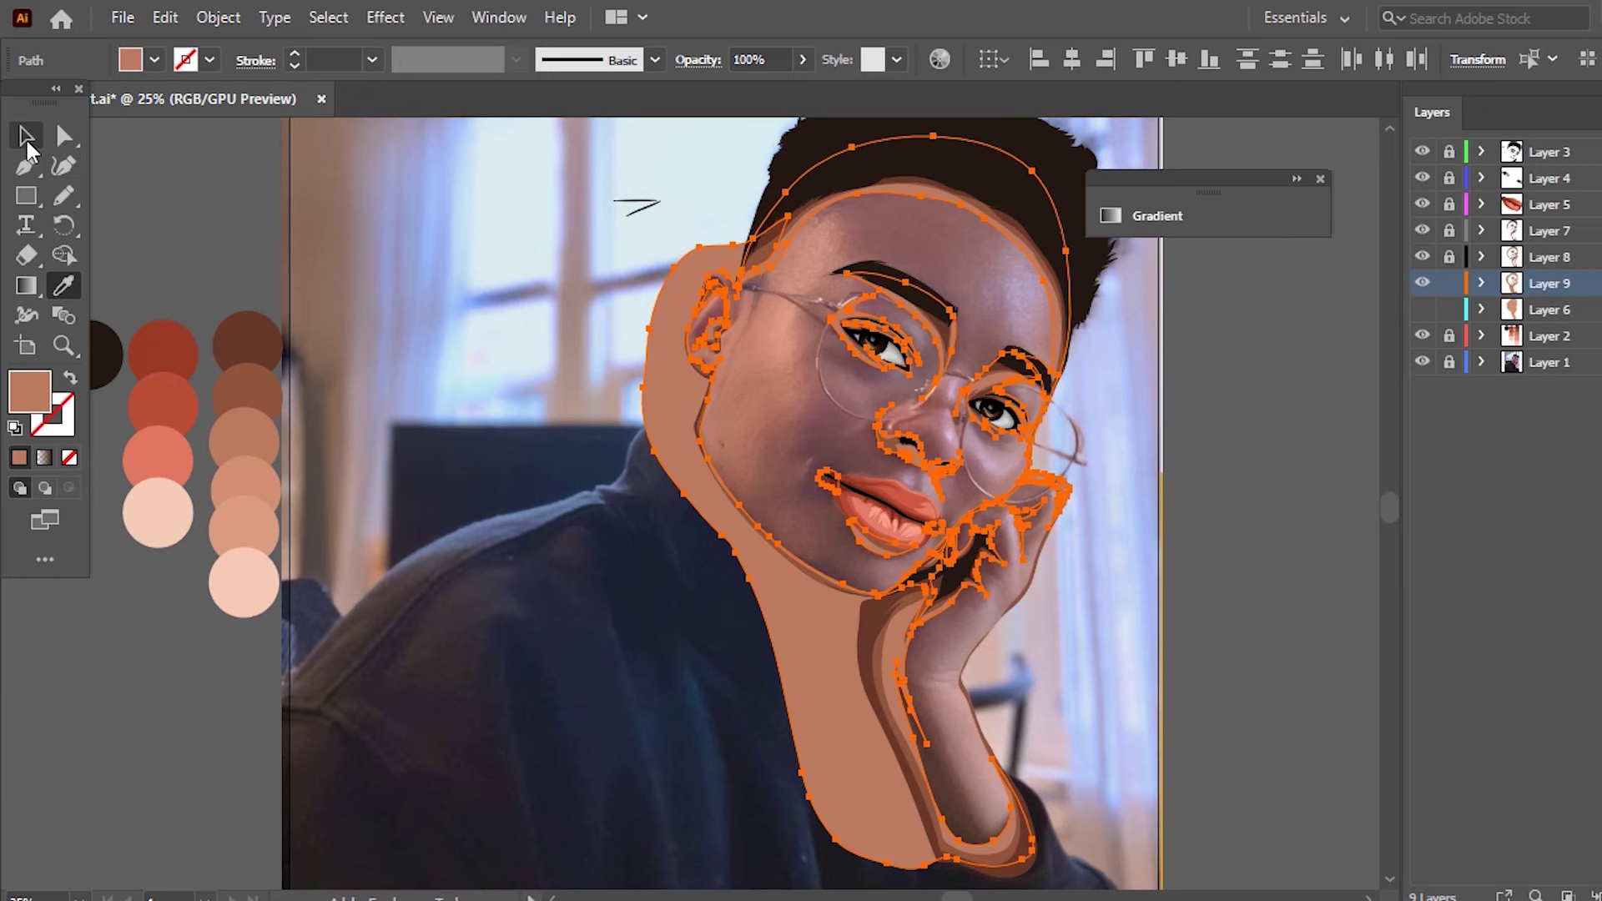
- Delete the tan skin area spilling left of the face with Shape Builder and reroute the edge
{"action": "left_click", "coordinate": [28, 142]}
{"action": "left_click", "coordinate": [349, 449]}
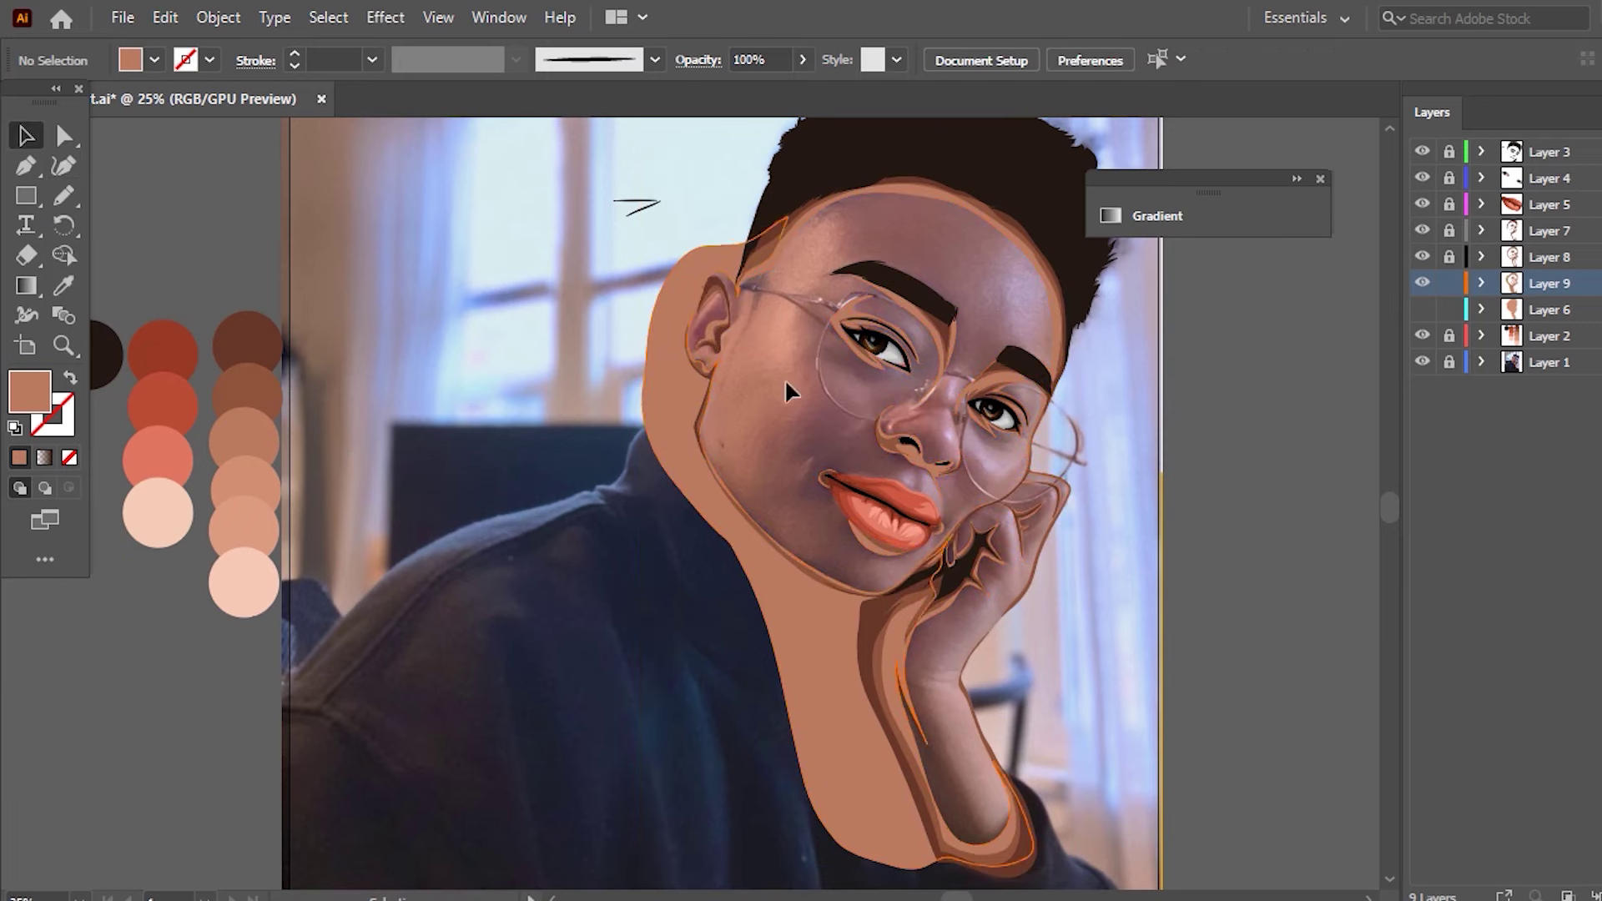
{"action": "scroll", "coordinate": [966, 373], "scroll_direction": "up", "scroll_amount": 1}
{"action": "left_click", "coordinate": [717, 447]}
{"action": "scroll", "coordinate": [888, 386], "scroll_direction": "up", "scroll_amount": 2}
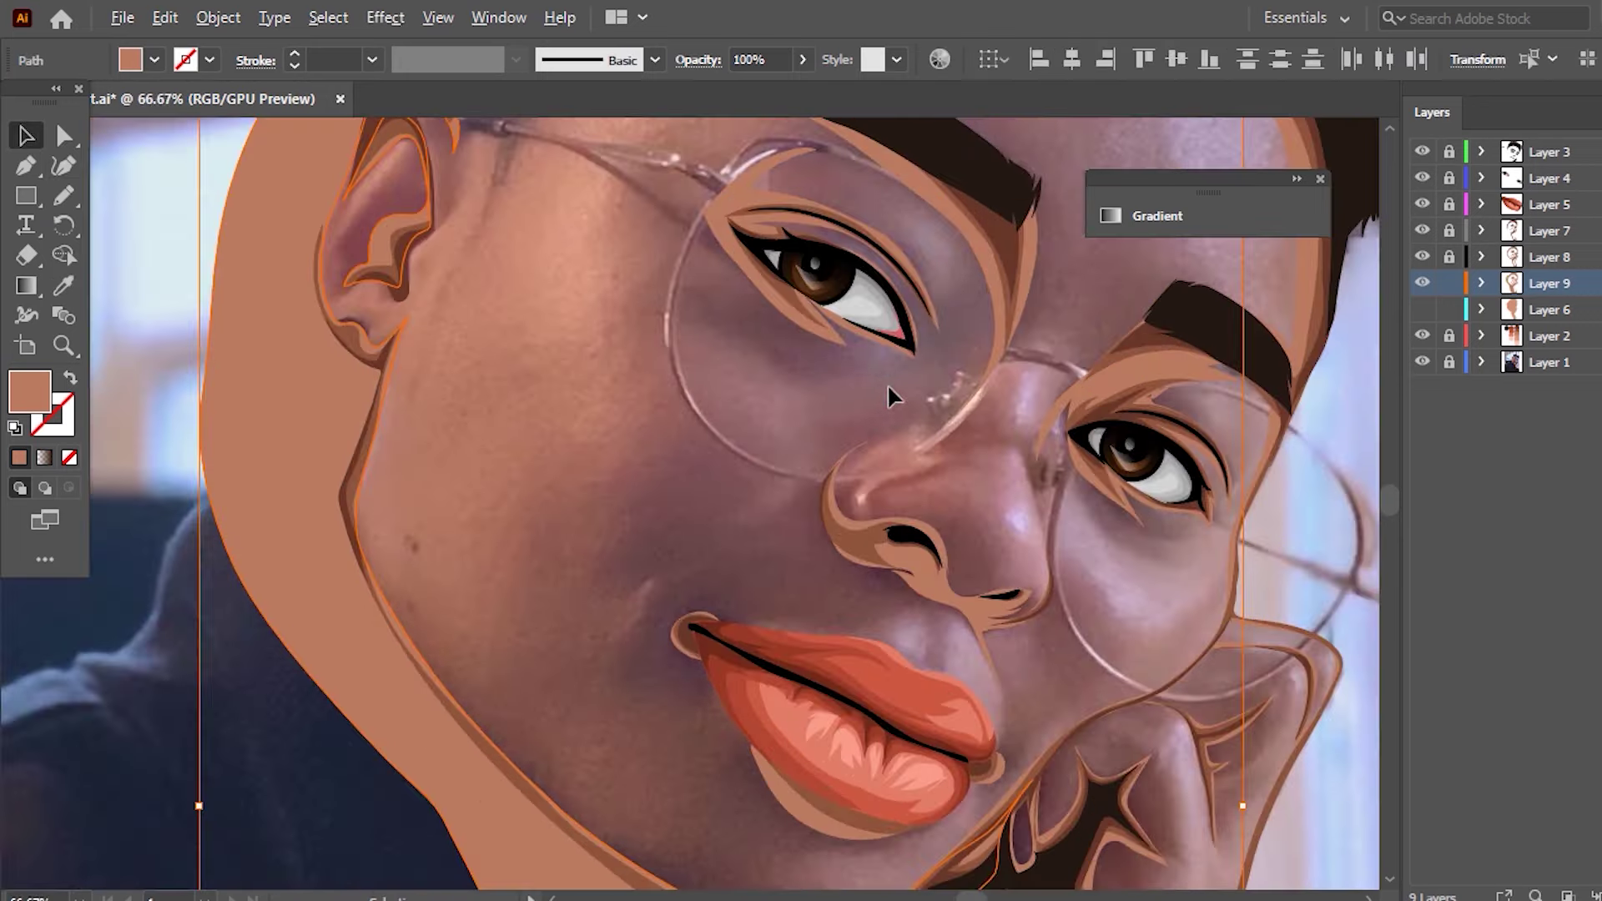
{"action": "left_click", "coordinate": [1422, 310]}
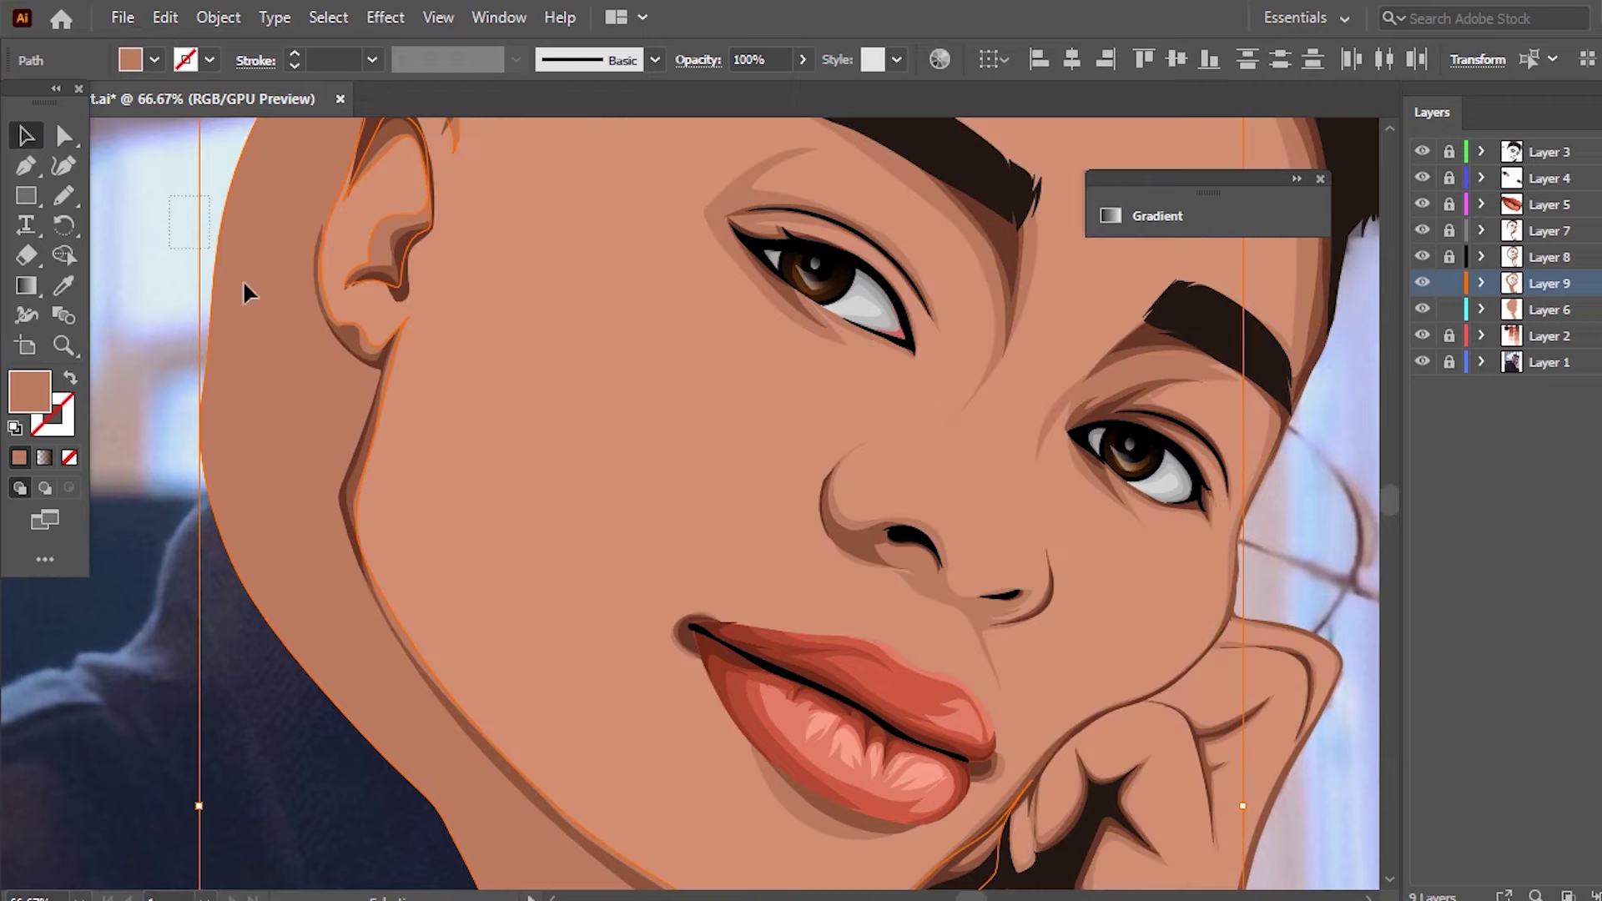
{"action": "key", "text": "ctrl+a"}
{"action": "left_click", "coordinate": [61, 256]}
{"action": "left_click", "coordinate": [252, 359], "text": "alt"}
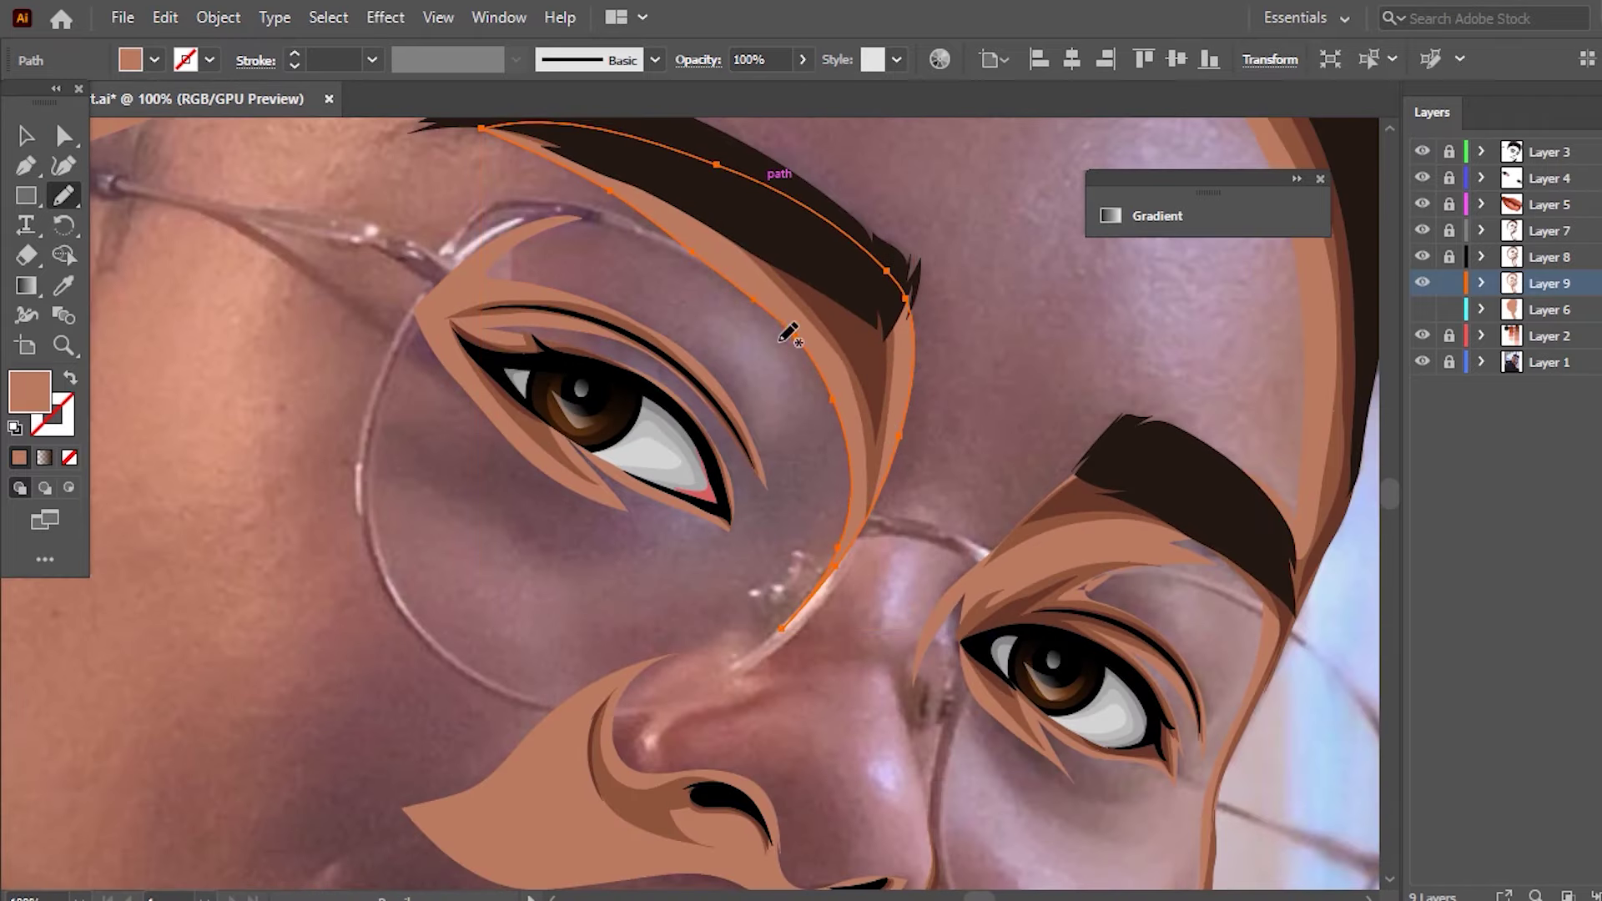
{"action": "mouse_move", "coordinate": [790, 344]}
{"action": "left_mouse_down"}
{"action": "mouse_move", "coordinate": [779, 561]}
{"action": "mouse_move", "coordinate": [648, 654]}
{"action": "mouse_move", "coordinate": [736, 616]}
{"action": "left_mouse_up"}
- Redraw the tan shading edge along the lower eyelid, inner eye and eyebrow, then zoom in
{"action": "left_click_drag", "start_coordinate": [853, 548], "coordinate": [846, 540]}
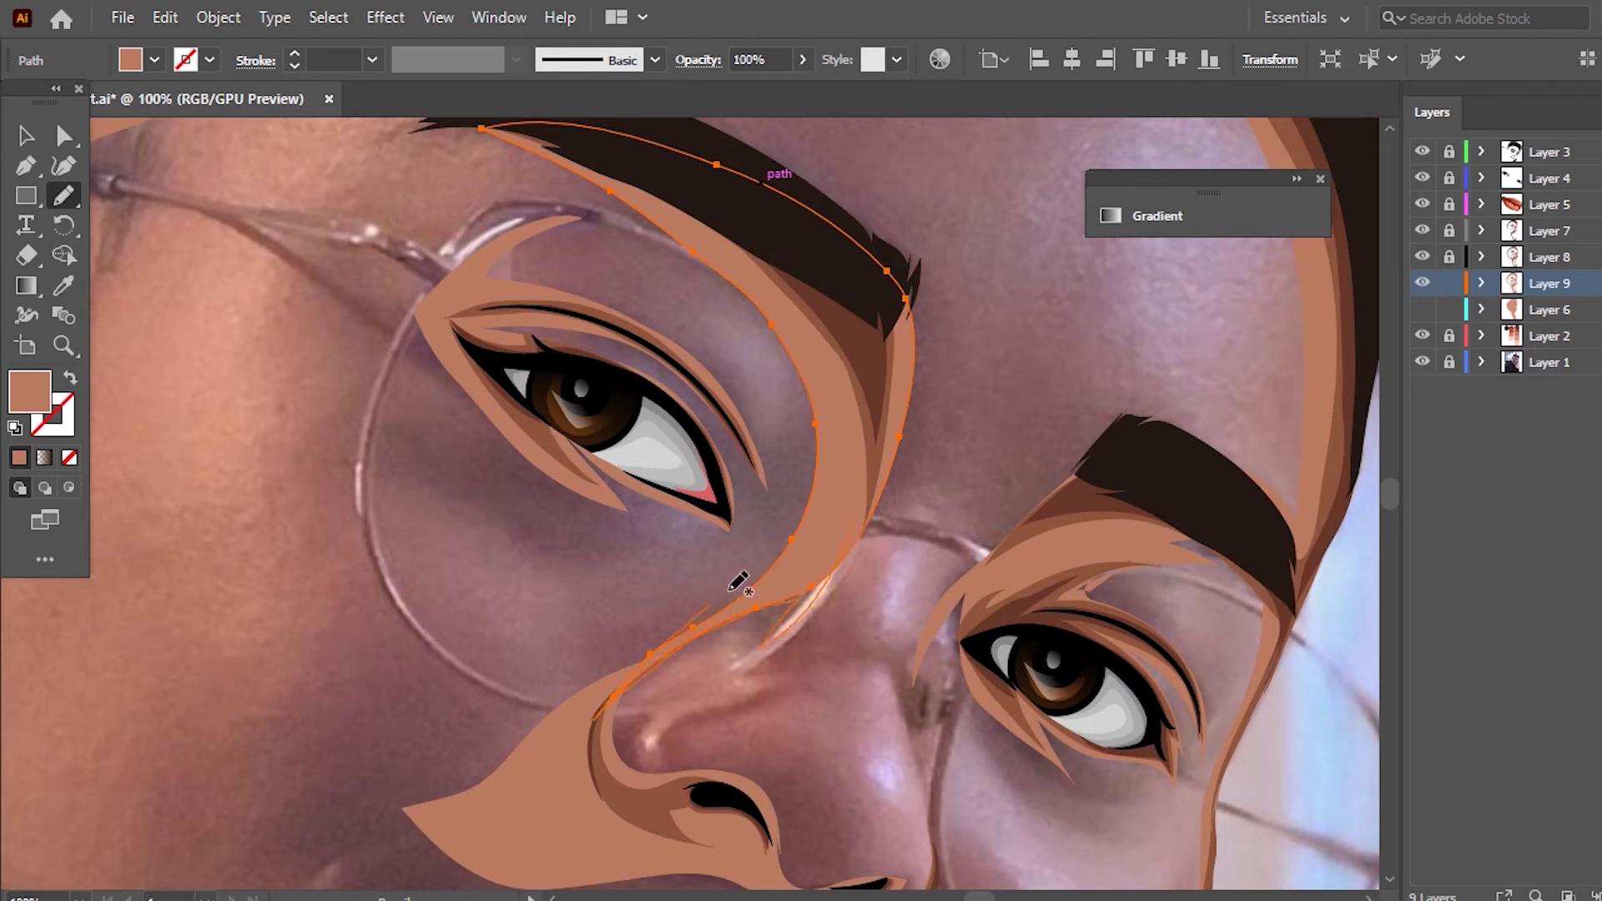
{"action": "left_click_drag", "start_coordinate": [617, 518], "coordinate": [525, 433]}
{"action": "mouse_move", "coordinate": [698, 474]}
{"action": "left_mouse_down"}
{"action": "mouse_move", "coordinate": [626, 359]}
{"action": "mouse_move", "coordinate": [518, 342]}
{"action": "mouse_move", "coordinate": [609, 340]}
{"action": "left_mouse_up"}
{"action": "mouse_move", "coordinate": [799, 295]}
{"action": "left_mouse_down"}
{"action": "mouse_move", "coordinate": [659, 210]}
{"action": "mouse_move", "coordinate": [584, 215]}
{"action": "left_mouse_up"}
{"action": "left_click_drag", "start_coordinate": [735, 259], "coordinate": [710, 260]}
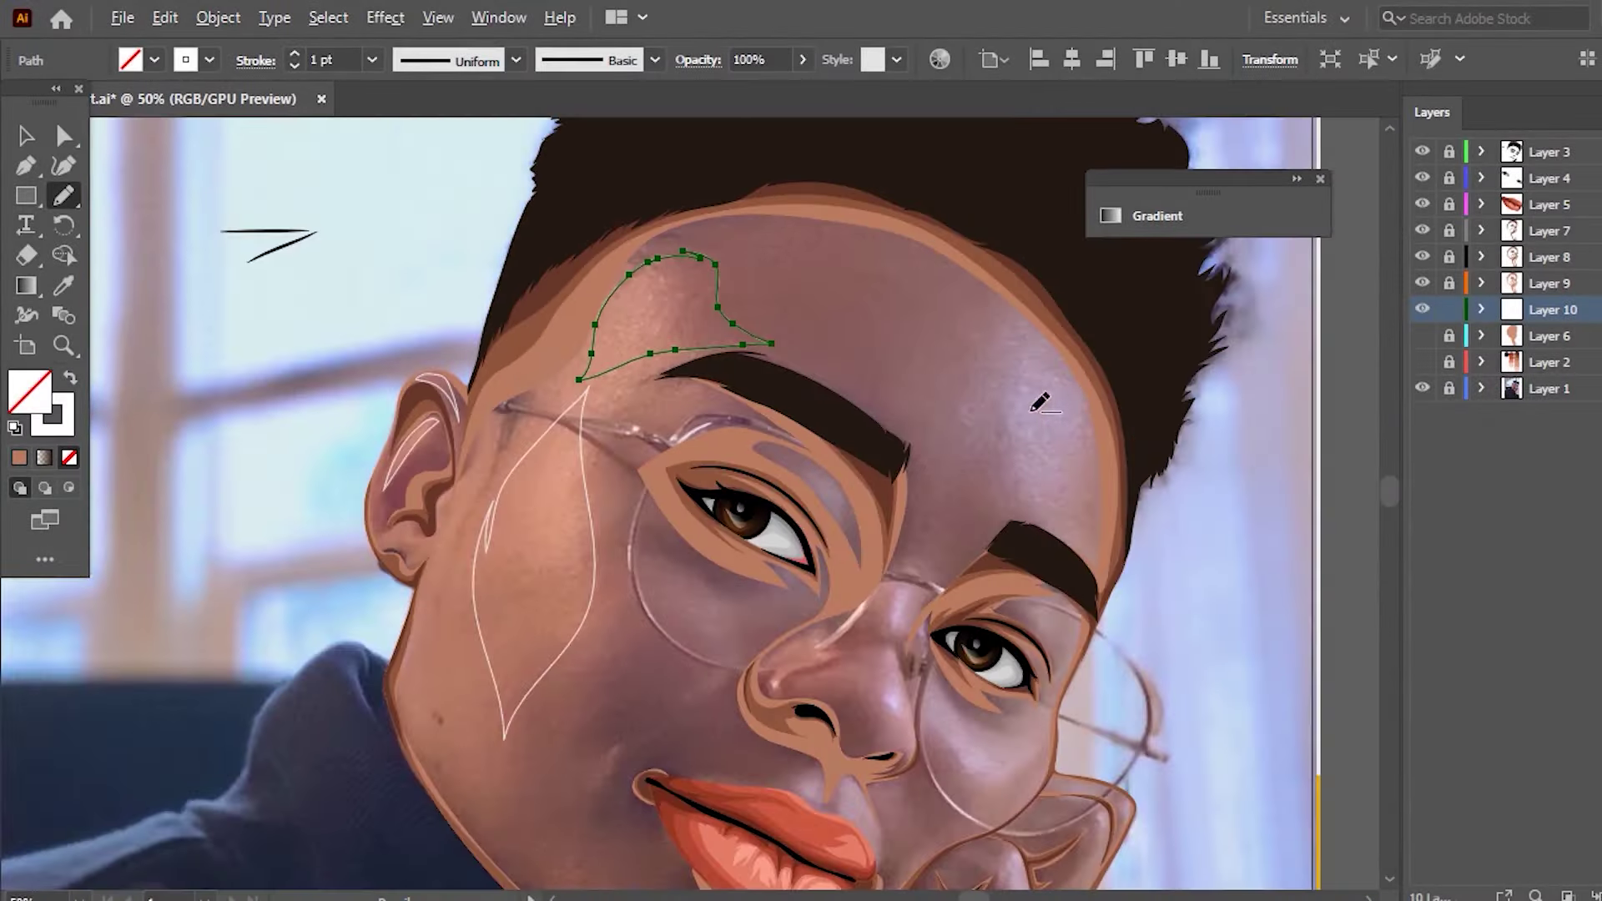
{"action": "key", "text": "ctrl+1"}
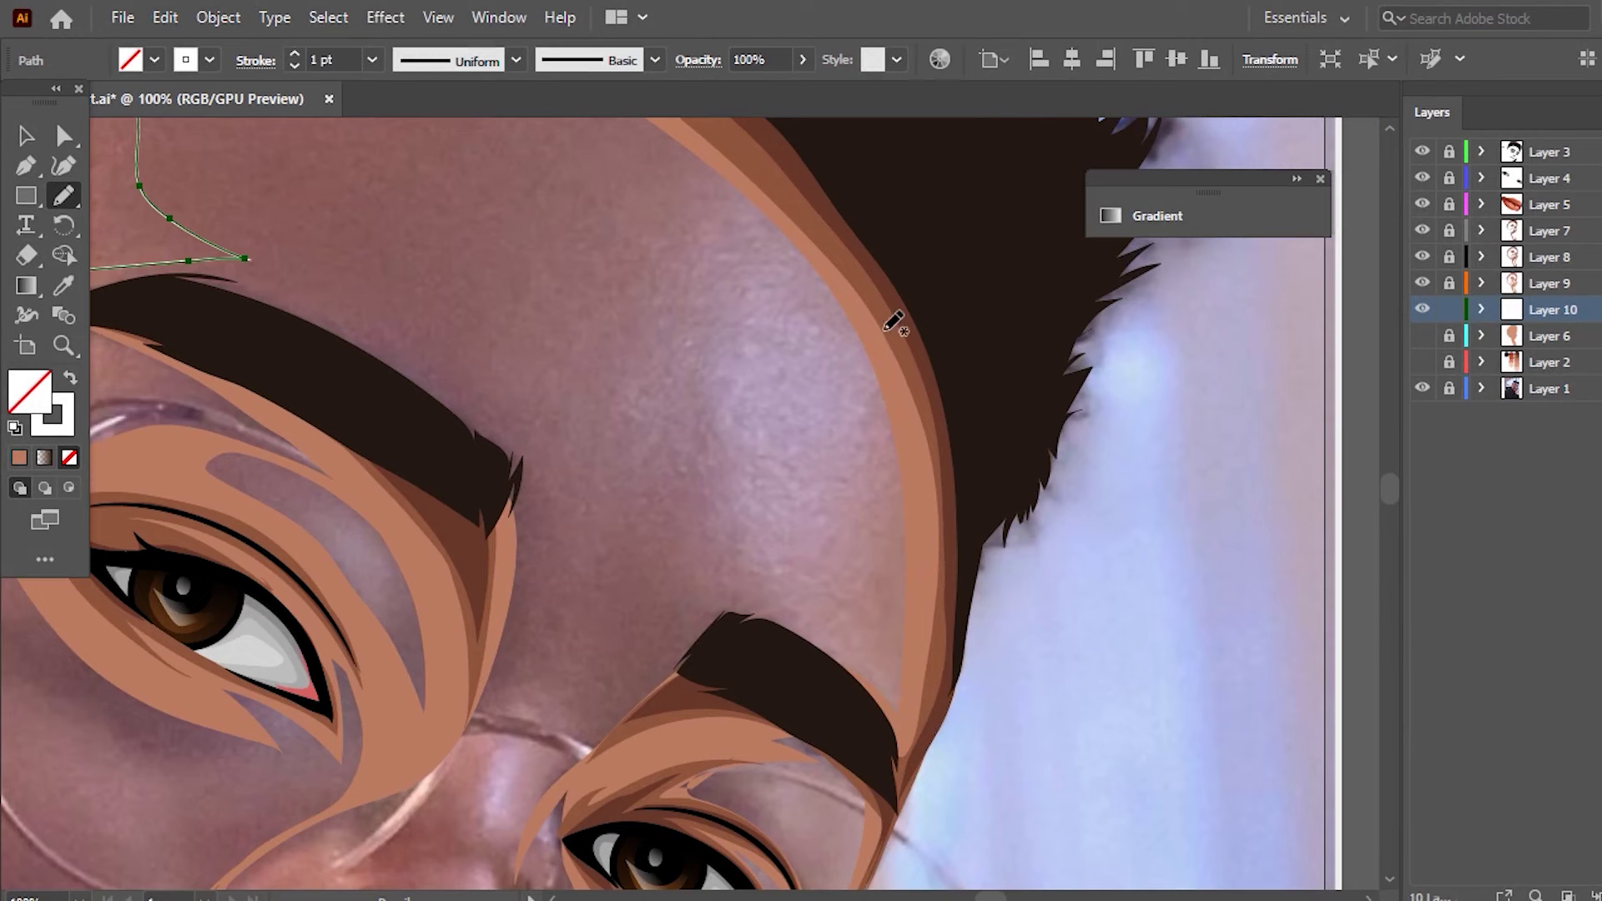
- Redraw the forehead highlight's right, left and bottom edges into a smooth outline with the Pencil
{"action": "mouse_move", "coordinate": [870, 338]}
{"action": "left_mouse_down"}
{"action": "mouse_move", "coordinate": [826, 255]}
{"action": "mouse_move", "coordinate": [743, 211]}
{"action": "mouse_move", "coordinate": [662, 334]}
{"action": "mouse_move", "coordinate": [625, 536]}
{"action": "mouse_move", "coordinate": [753, 594]}
{"action": "mouse_move", "coordinate": [860, 680]}
{"action": "mouse_move", "coordinate": [911, 464]}
{"action": "left_mouse_up"}
{"action": "mouse_move", "coordinate": [869, 657]}
{"action": "left_mouse_down"}
{"action": "mouse_move", "coordinate": [893, 498]}
{"action": "mouse_move", "coordinate": [843, 311]}
{"action": "mouse_move", "coordinate": [750, 197]}
{"action": "mouse_move", "coordinate": [748, 254]}
{"action": "left_mouse_up"}
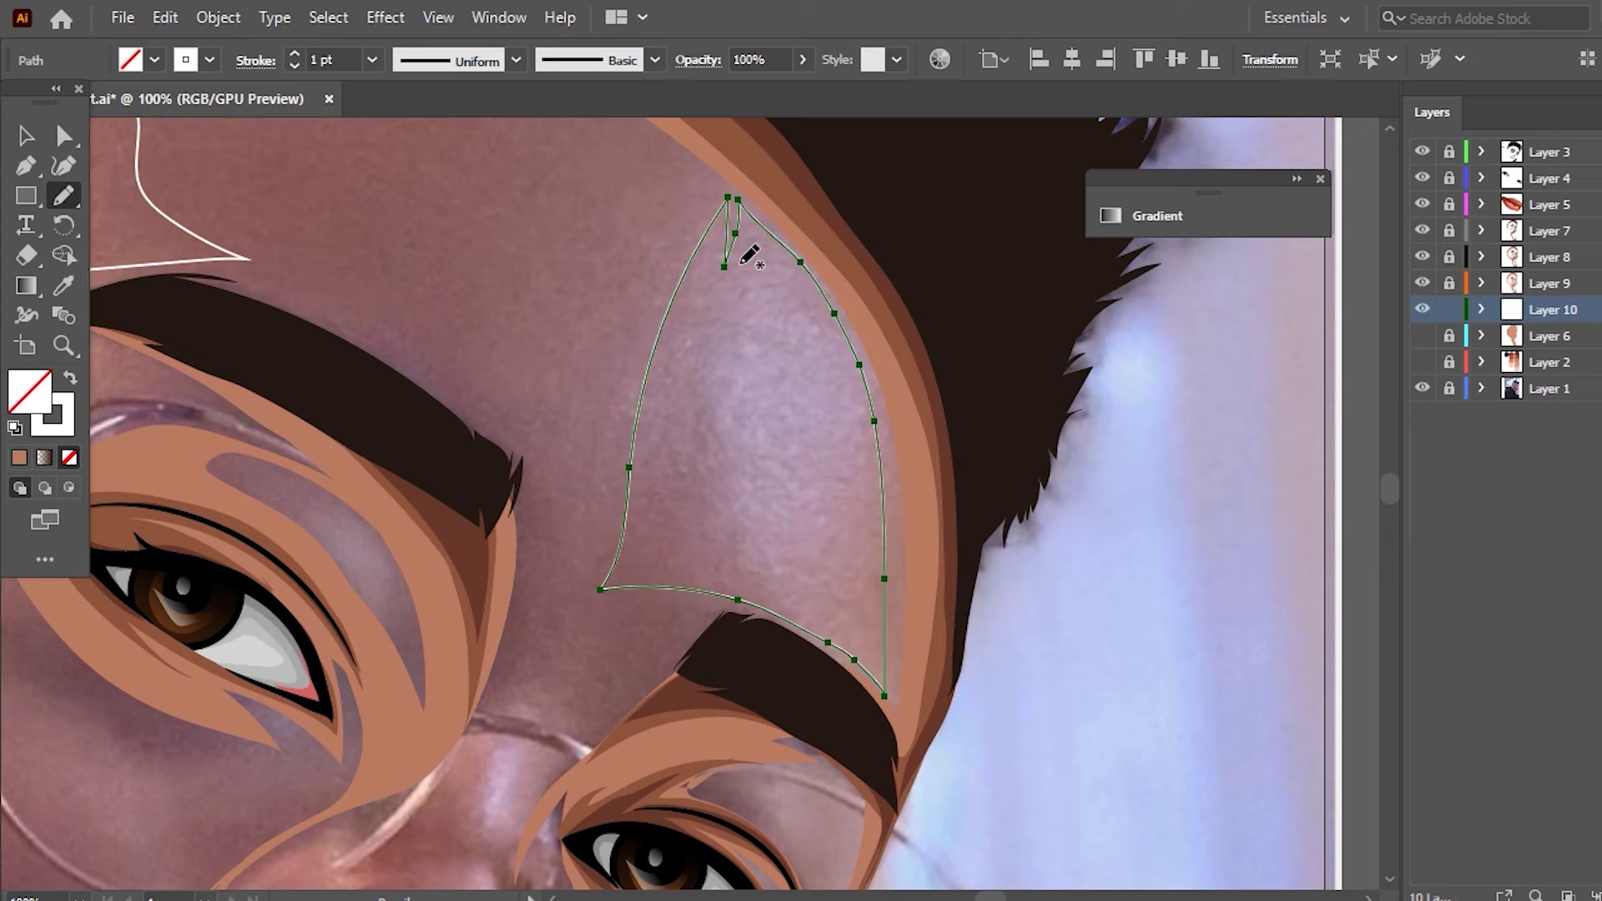
{"action": "left_click_drag", "start_coordinate": [677, 302], "coordinate": [761, 602]}
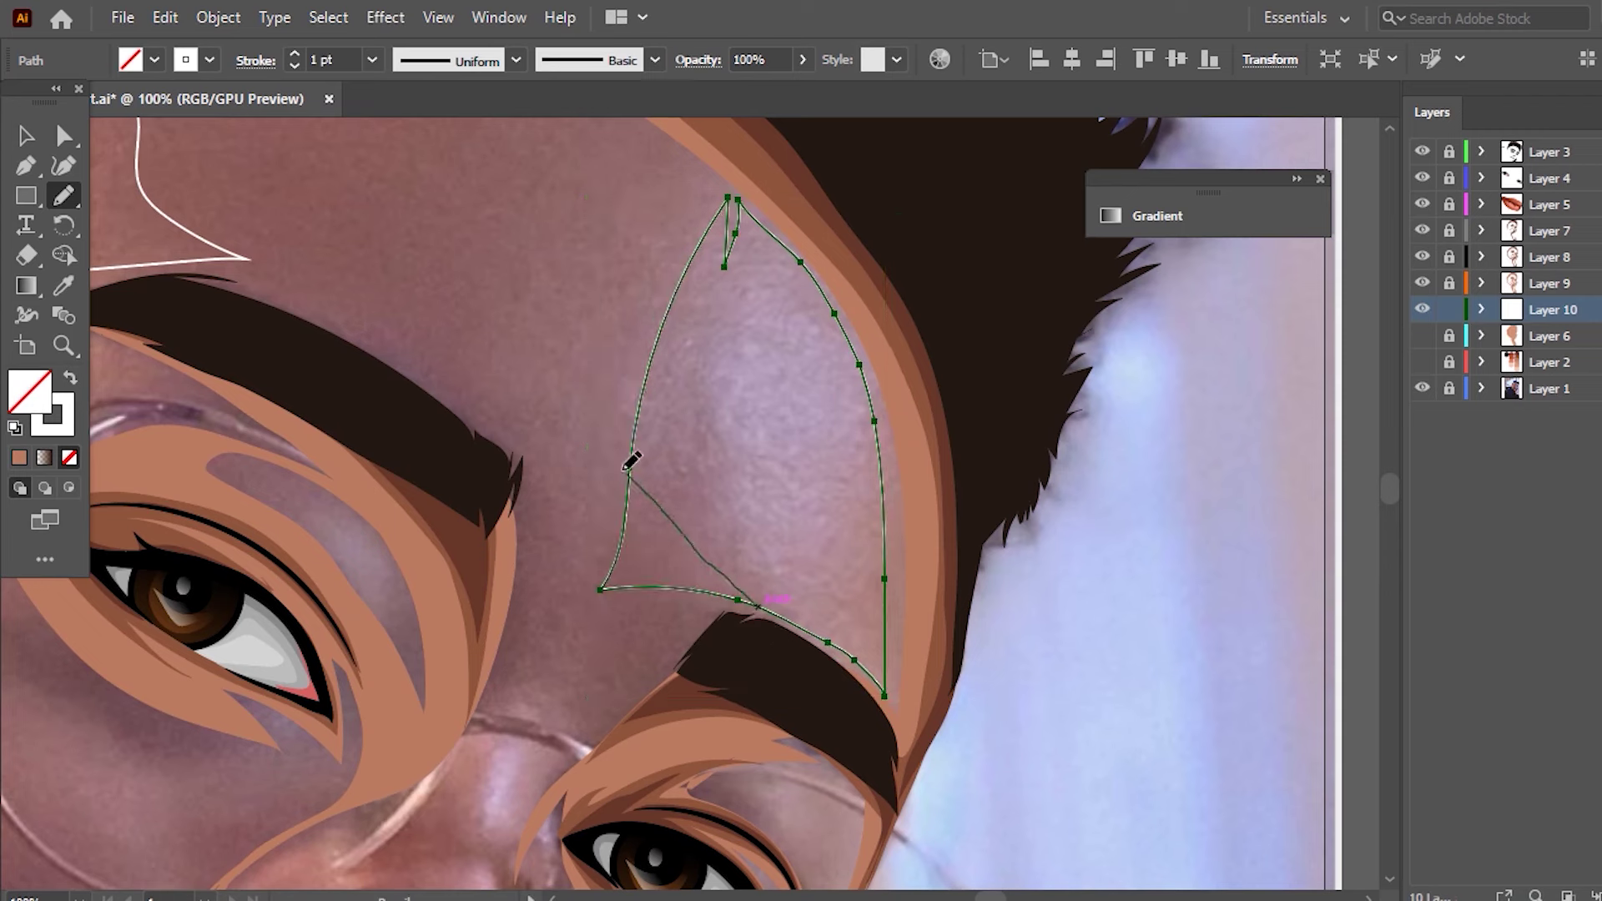
{"action": "left_click_drag", "start_coordinate": [668, 334], "coordinate": [623, 536]}
{"action": "left_click_drag", "start_coordinate": [772, 621], "coordinate": [670, 527]}
{"action": "left_click_drag", "start_coordinate": [634, 355], "coordinate": [640, 344]}
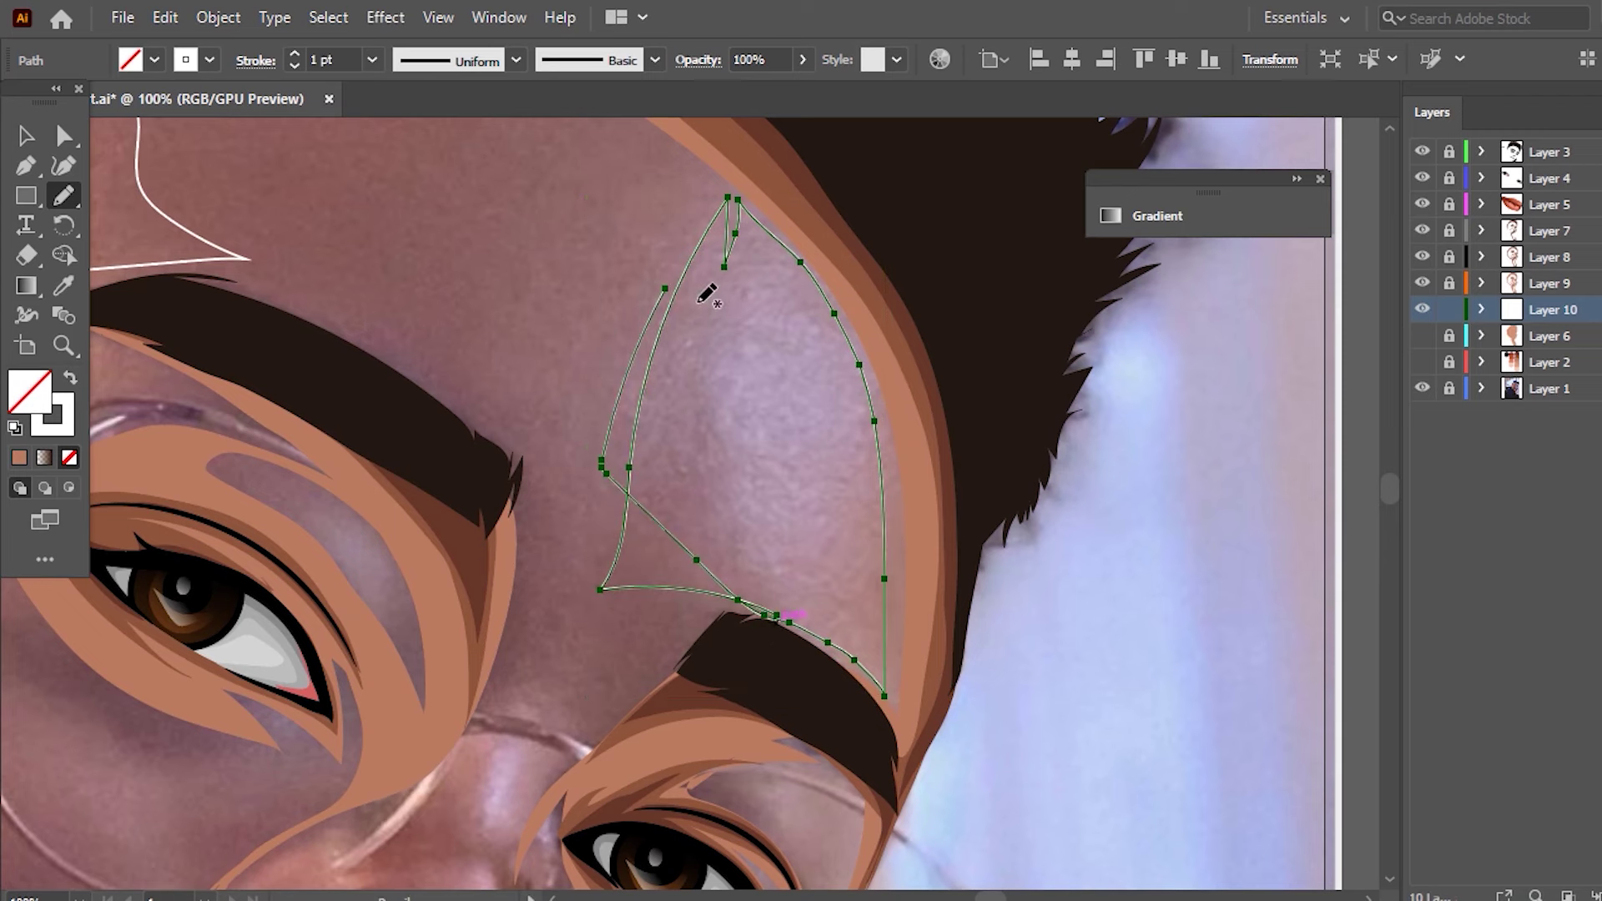
{"action": "left_click_drag", "start_coordinate": [569, 464], "coordinate": [728, 576]}
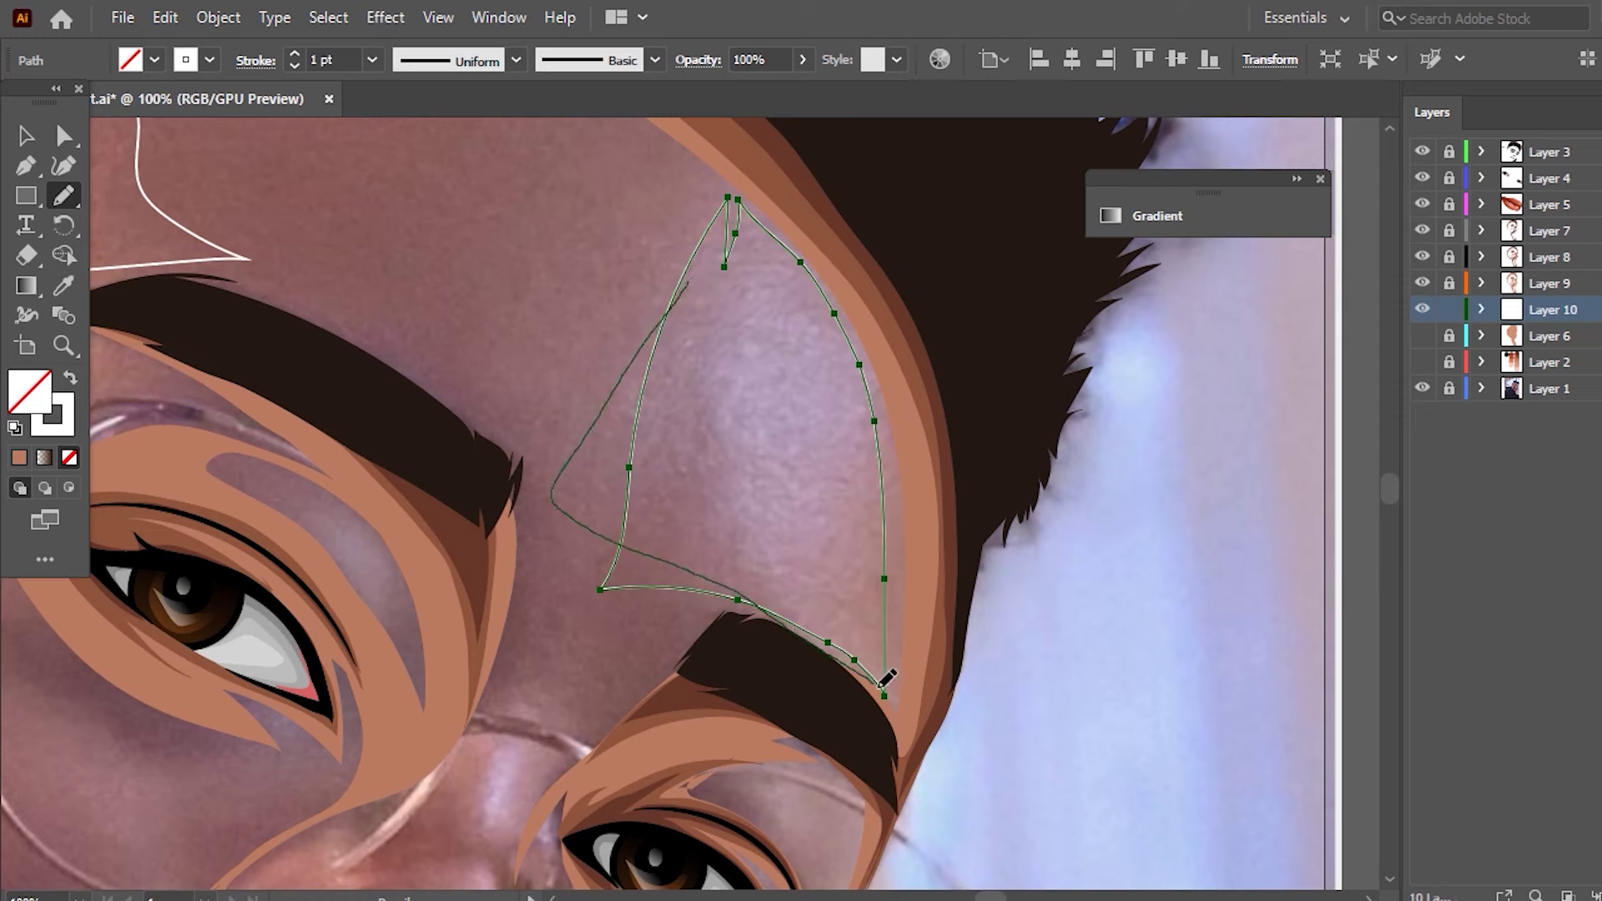
{"action": "mouse_move", "coordinate": [908, 564]}
{"action": "left_mouse_down"}
{"action": "mouse_move", "coordinate": [637, 469]}
{"action": "mouse_move", "coordinate": [667, 356]}
{"action": "left_mouse_up"}
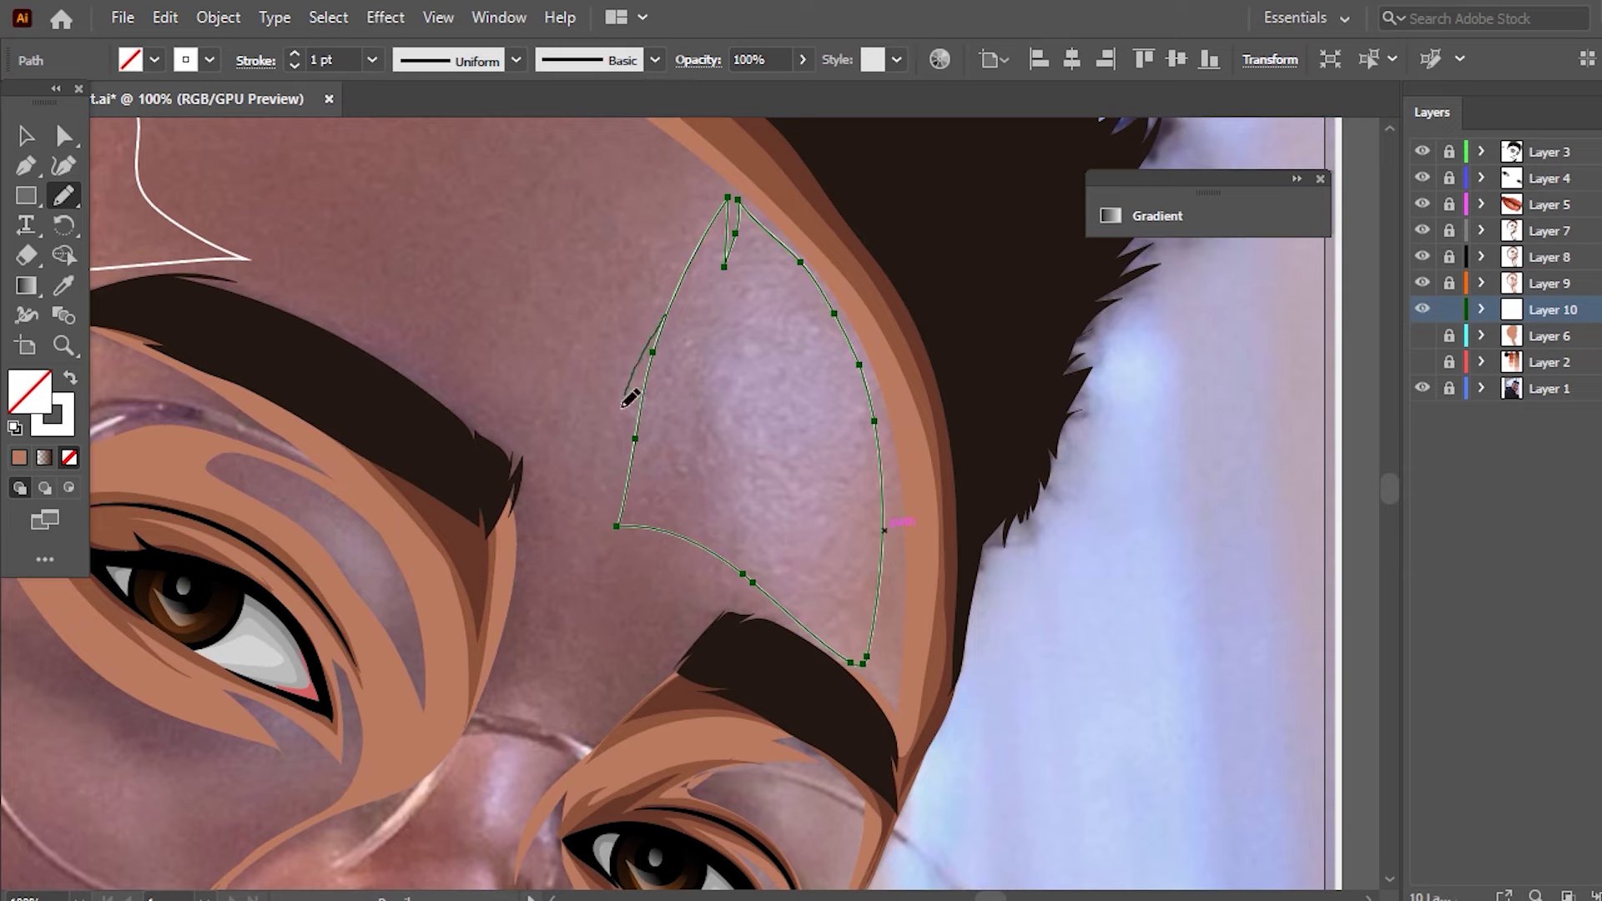
{"action": "mouse_move", "coordinate": [618, 528]}
{"action": "left_mouse_down"}
{"action": "mouse_move", "coordinate": [797, 617]}
{"action": "mouse_move", "coordinate": [820, 649]}
{"action": "left_mouse_up"}
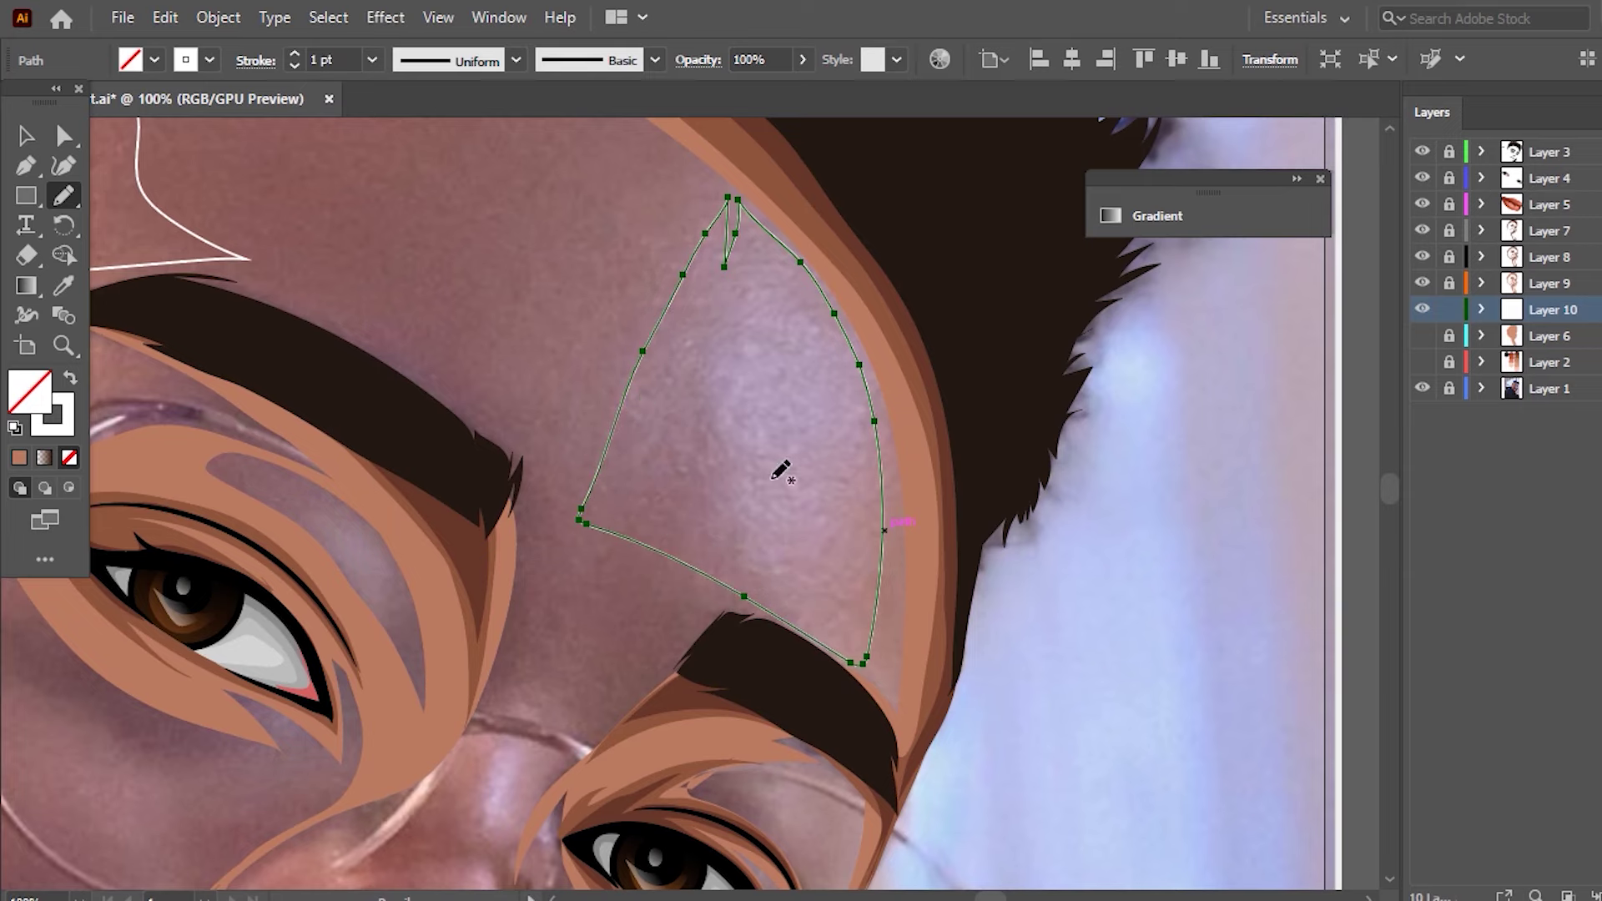
- Pencil-trace highlight outlines along the nose bridge, beside the nostril and at the nose tip
{"action": "scroll", "coordinate": [780, 470], "scroll_direction": "down", "scroll_amount": 5}
{"action": "scroll", "coordinate": [780, 470], "scroll_direction": "up", "scroll_amount": 3}
{"action": "scroll", "coordinate": [801, 450], "scroll_direction": "down", "scroll_amount": 3}
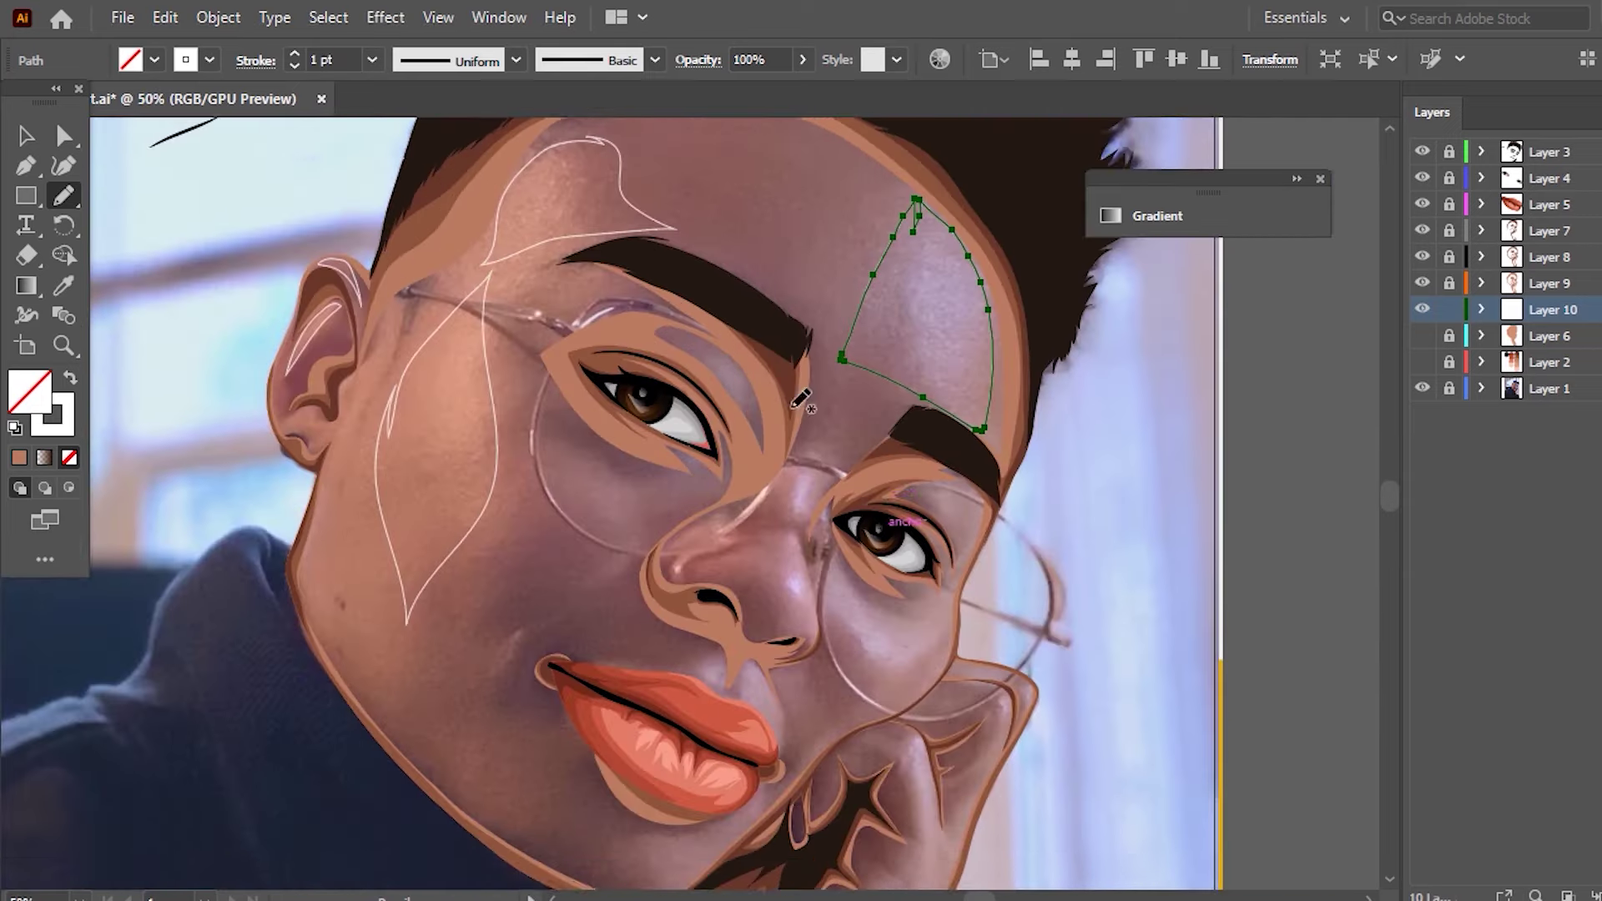
{"action": "scroll", "coordinate": [824, 430], "scroll_direction": "up", "scroll_amount": 3}
{"action": "scroll", "coordinate": [824, 430], "scroll_direction": "up", "scroll_amount": 1}
{"action": "mouse_move", "coordinate": [784, 350]}
{"action": "left_mouse_down"}
{"action": "mouse_move", "coordinate": [698, 507]}
{"action": "mouse_move", "coordinate": [687, 701]}
{"action": "mouse_move", "coordinate": [779, 759]}
{"action": "mouse_move", "coordinate": [839, 366]}
{"action": "left_mouse_up"}
{"action": "mouse_move", "coordinate": [499, 598]}
{"action": "left_mouse_down"}
{"action": "mouse_move", "coordinate": [401, 644]}
{"action": "mouse_move", "coordinate": [550, 621]}
{"action": "left_mouse_up"}
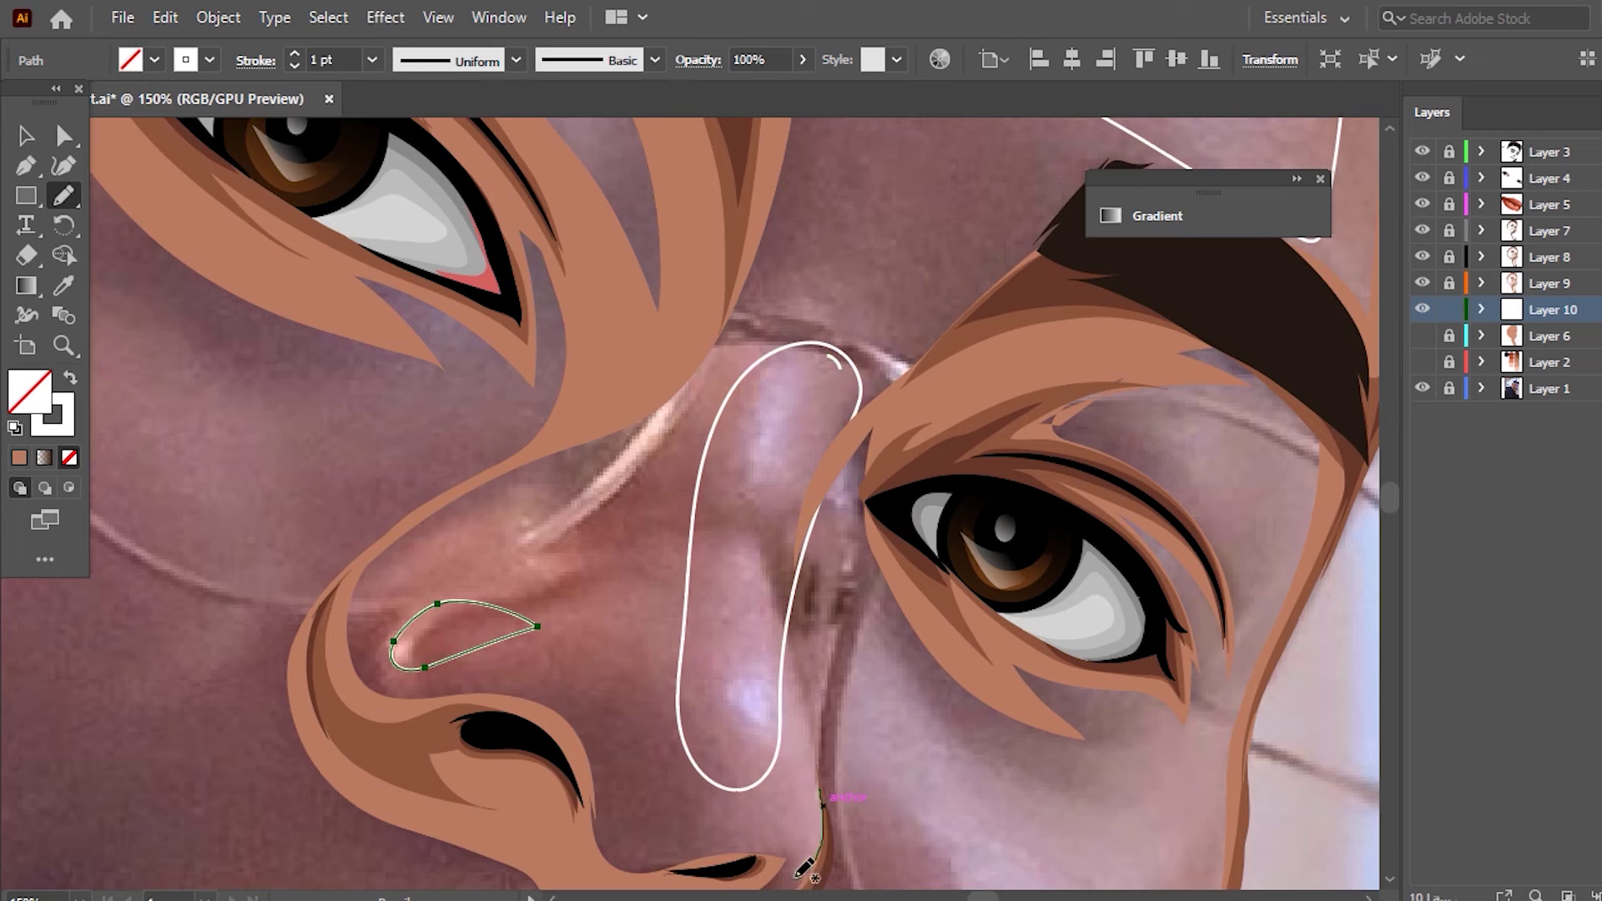
{"action": "left_click_drag", "start_coordinate": [803, 851], "coordinate": [827, 774]}
- Select the nose-bridge outline and redraw its left side wider with the Pencil (N)
{"action": "scroll", "coordinate": [827, 774], "scroll_direction": "down", "scroll_amount": 2}
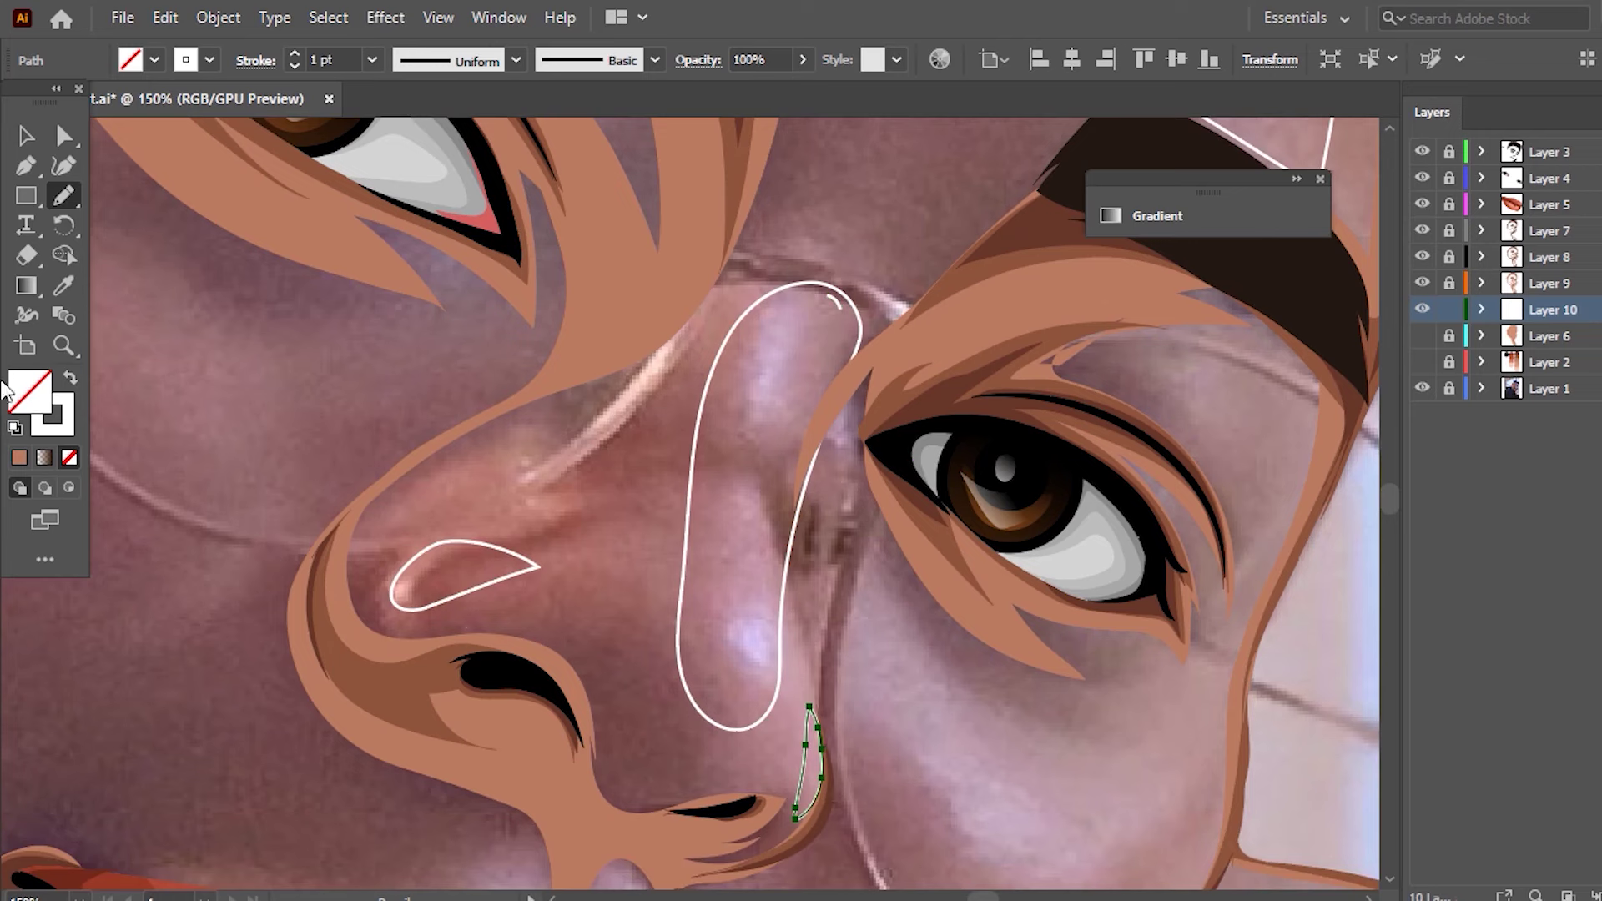
{"action": "left_click", "coordinate": [26, 135]}
{"action": "left_click", "coordinate": [683, 513]}
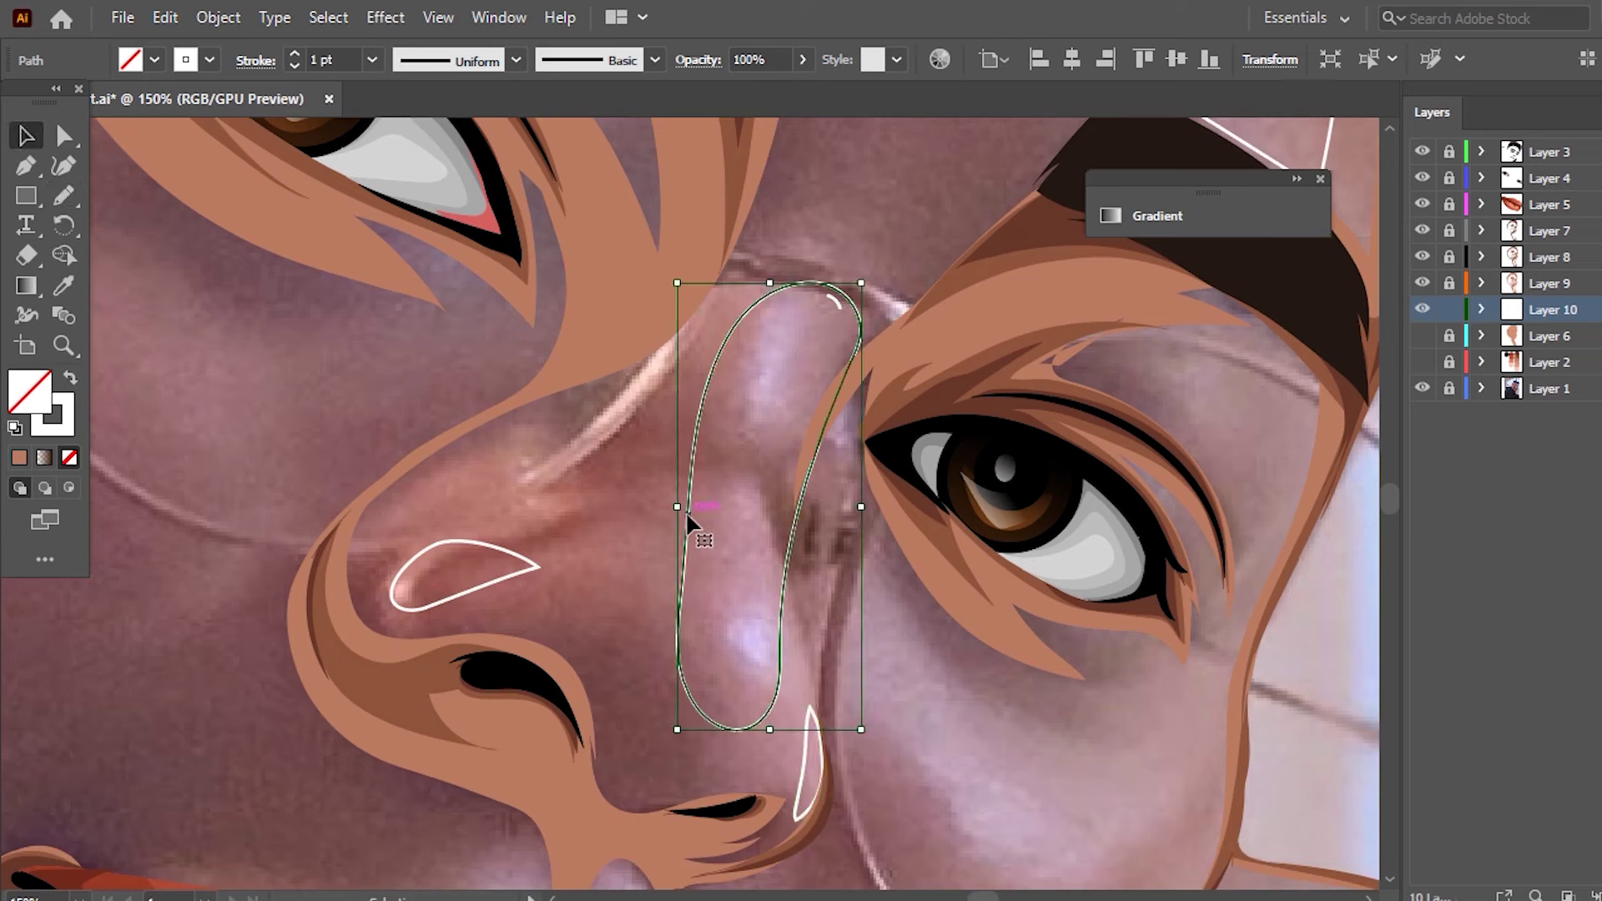
{"action": "key", "text": "n"}
{"action": "mouse_move", "coordinate": [621, 622]}
{"action": "left_mouse_down"}
{"action": "mouse_move", "coordinate": [767, 678]}
{"action": "mouse_move", "coordinate": [693, 708]}
{"action": "left_mouse_up"}
{"action": "left_click_drag", "start_coordinate": [688, 467], "coordinate": [734, 419]}
- Pencil closed teardrop outlines around the shadows beneath the eyebrows
{"action": "scroll", "coordinate": [734, 324], "scroll_direction": "down", "scroll_amount": 5}
{"action": "scroll", "coordinate": [726, 365], "scroll_direction": "up", "scroll_amount": 1}
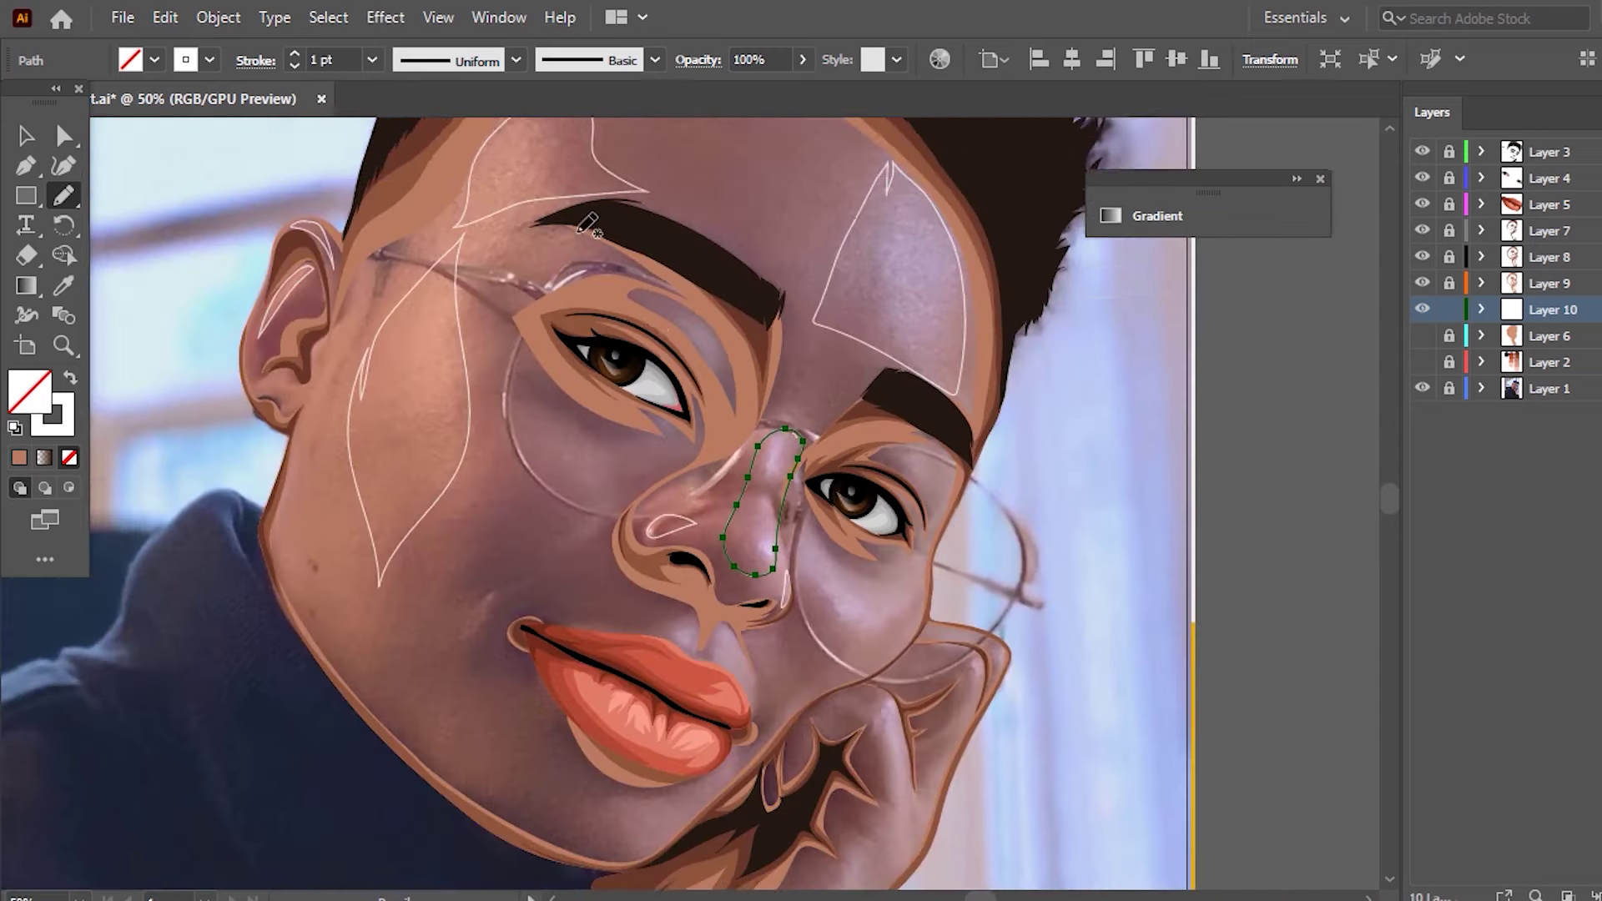
{"action": "scroll", "coordinate": [726, 364], "scroll_direction": "up", "scroll_amount": 5}
{"action": "mouse_move", "coordinate": [679, 280]}
{"action": "left_mouse_down"}
{"action": "mouse_move", "coordinate": [600, 268]}
{"action": "mouse_move", "coordinate": [815, 511]}
{"action": "mouse_move", "coordinate": [698, 259]}
{"action": "mouse_move", "coordinate": [676, 282]}
{"action": "mouse_move", "coordinate": [529, 242]}
{"action": "mouse_move", "coordinate": [747, 415]}
{"action": "mouse_move", "coordinate": [761, 376]}
{"action": "mouse_move", "coordinate": [708, 302]}
{"action": "mouse_move", "coordinate": [751, 365]}
{"action": "left_mouse_up"}
{"action": "scroll", "coordinate": [621, 236], "scroll_direction": "down", "scroll_amount": 5}
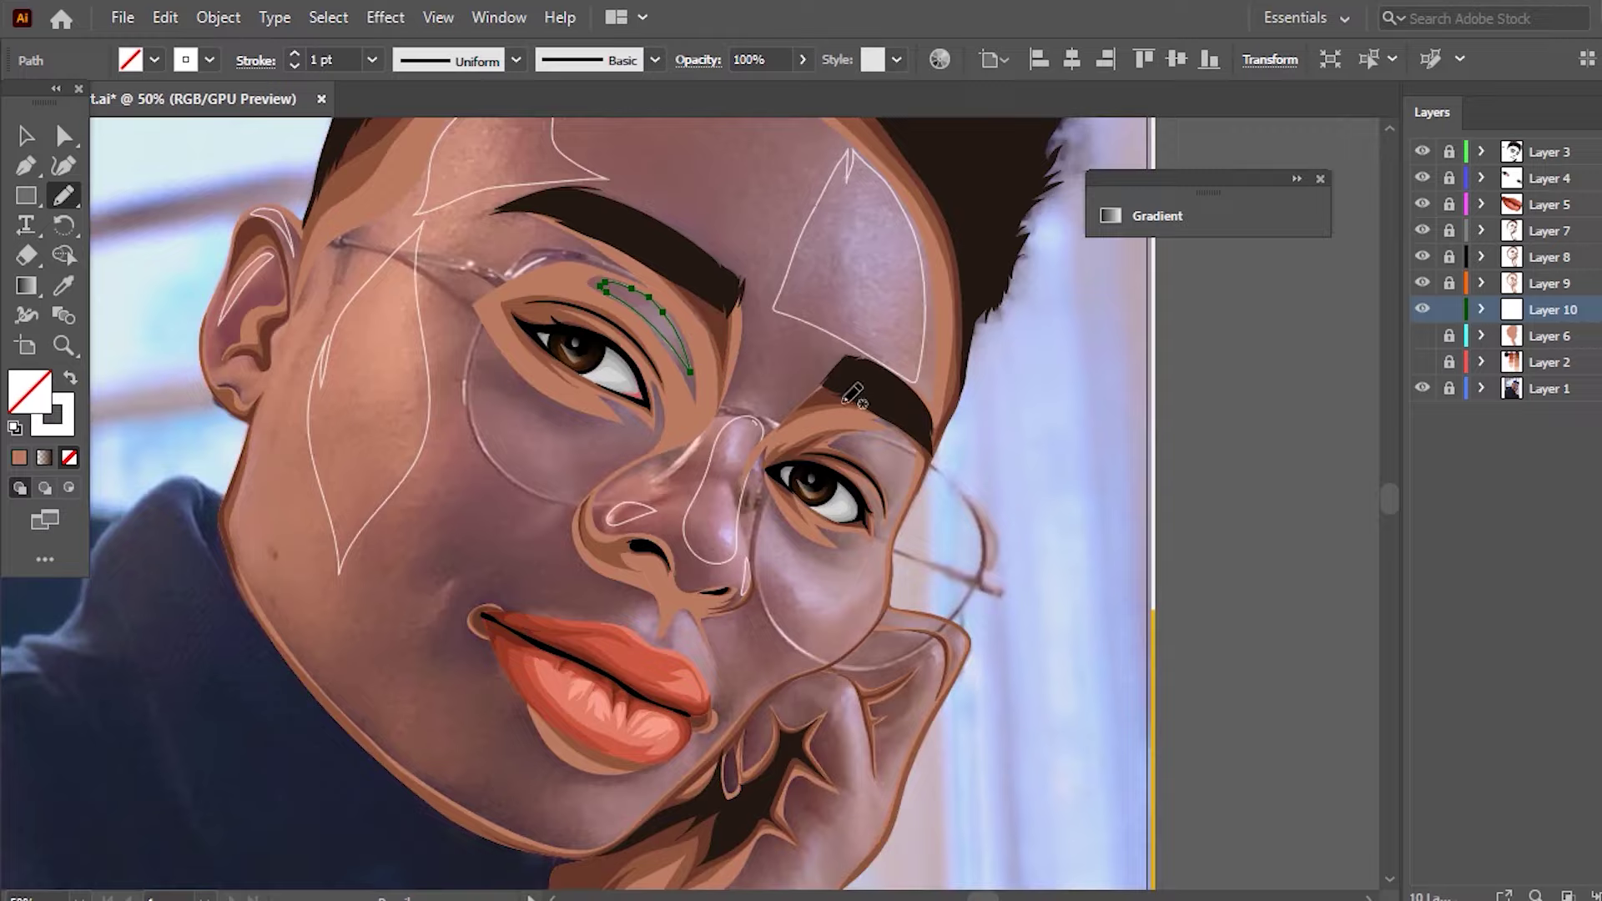
{"action": "scroll", "coordinate": [901, 418], "scroll_direction": "up", "scroll_amount": 3}
{"action": "scroll", "coordinate": [951, 469], "scroll_direction": "up", "scroll_amount": 2}
{"action": "left_click_drag", "start_coordinate": [862, 402], "coordinate": [856, 374]}
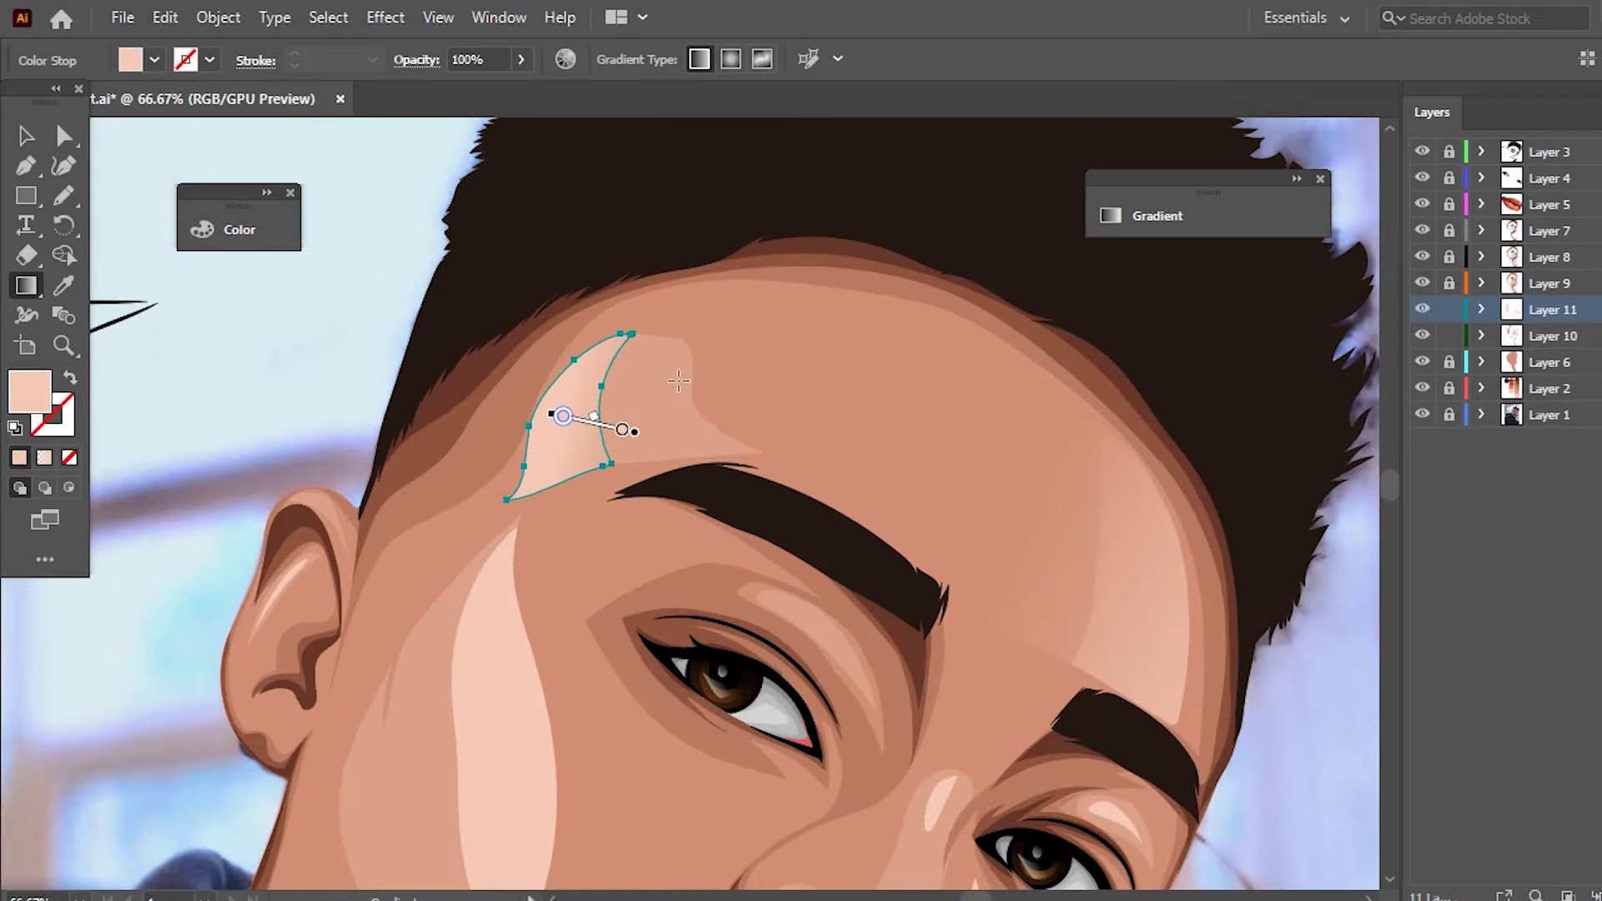
- Eyedropper the skin-tone gradient onto the larger forehead highlight and lengthen it across the forehead
{"action": "left_click_drag", "start_coordinate": [678, 381], "coordinate": [458, 408]}
{"action": "key", "text": "v"}
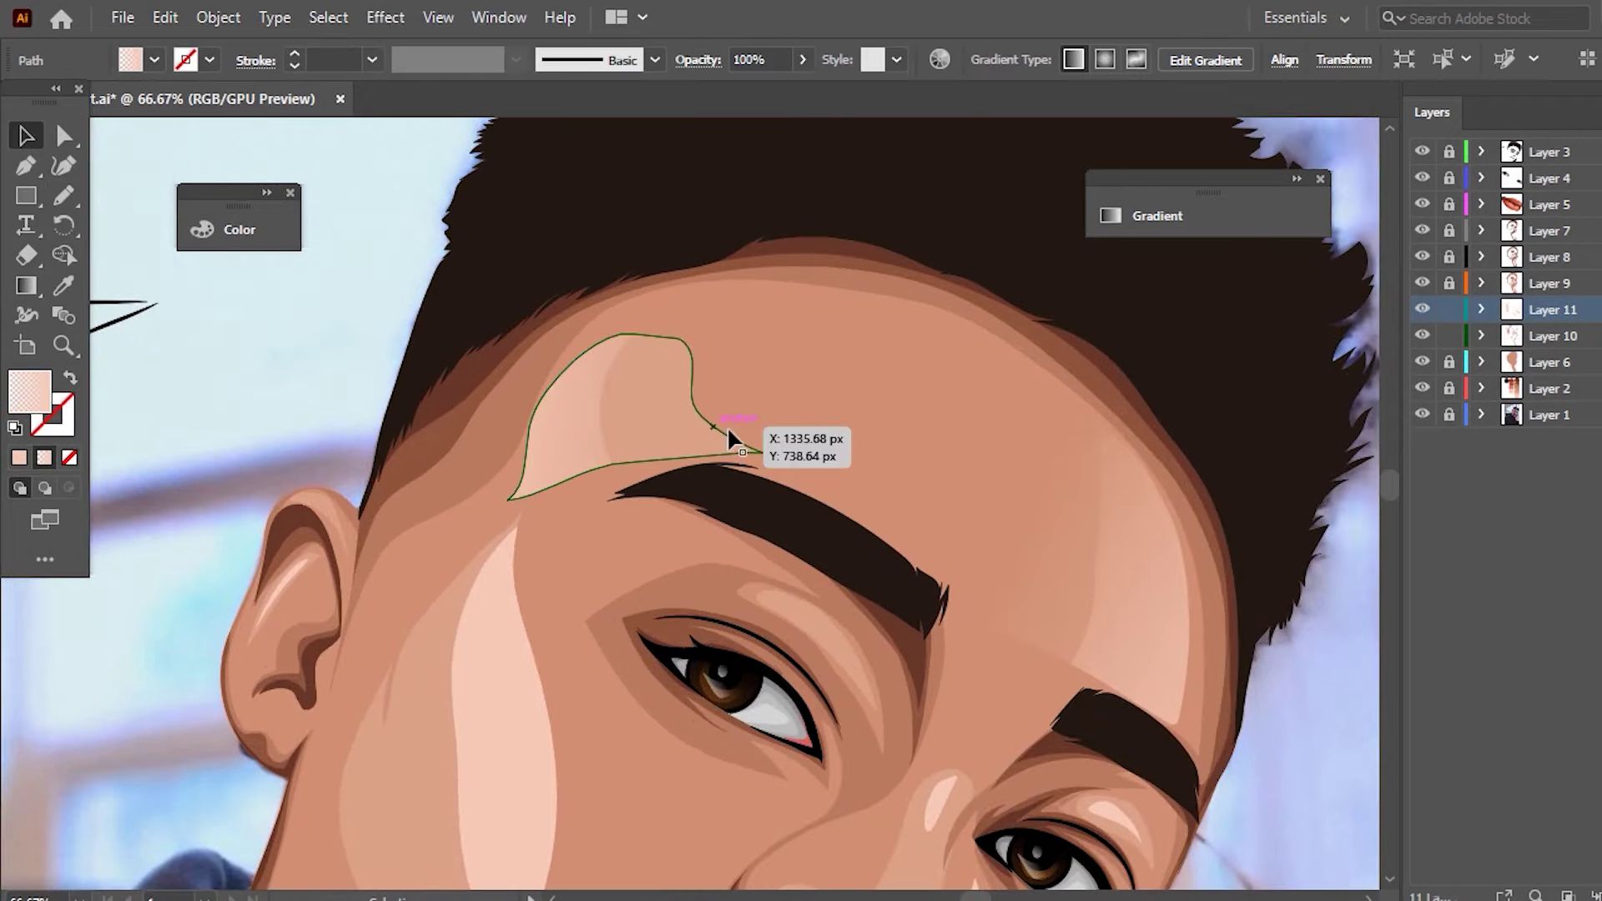
{"action": "scroll", "coordinate": [728, 431], "scroll_direction": "up", "scroll_amount": 1}
{"action": "left_click", "coordinate": [64, 285]}
{"action": "left_click", "coordinate": [1095, 540]}
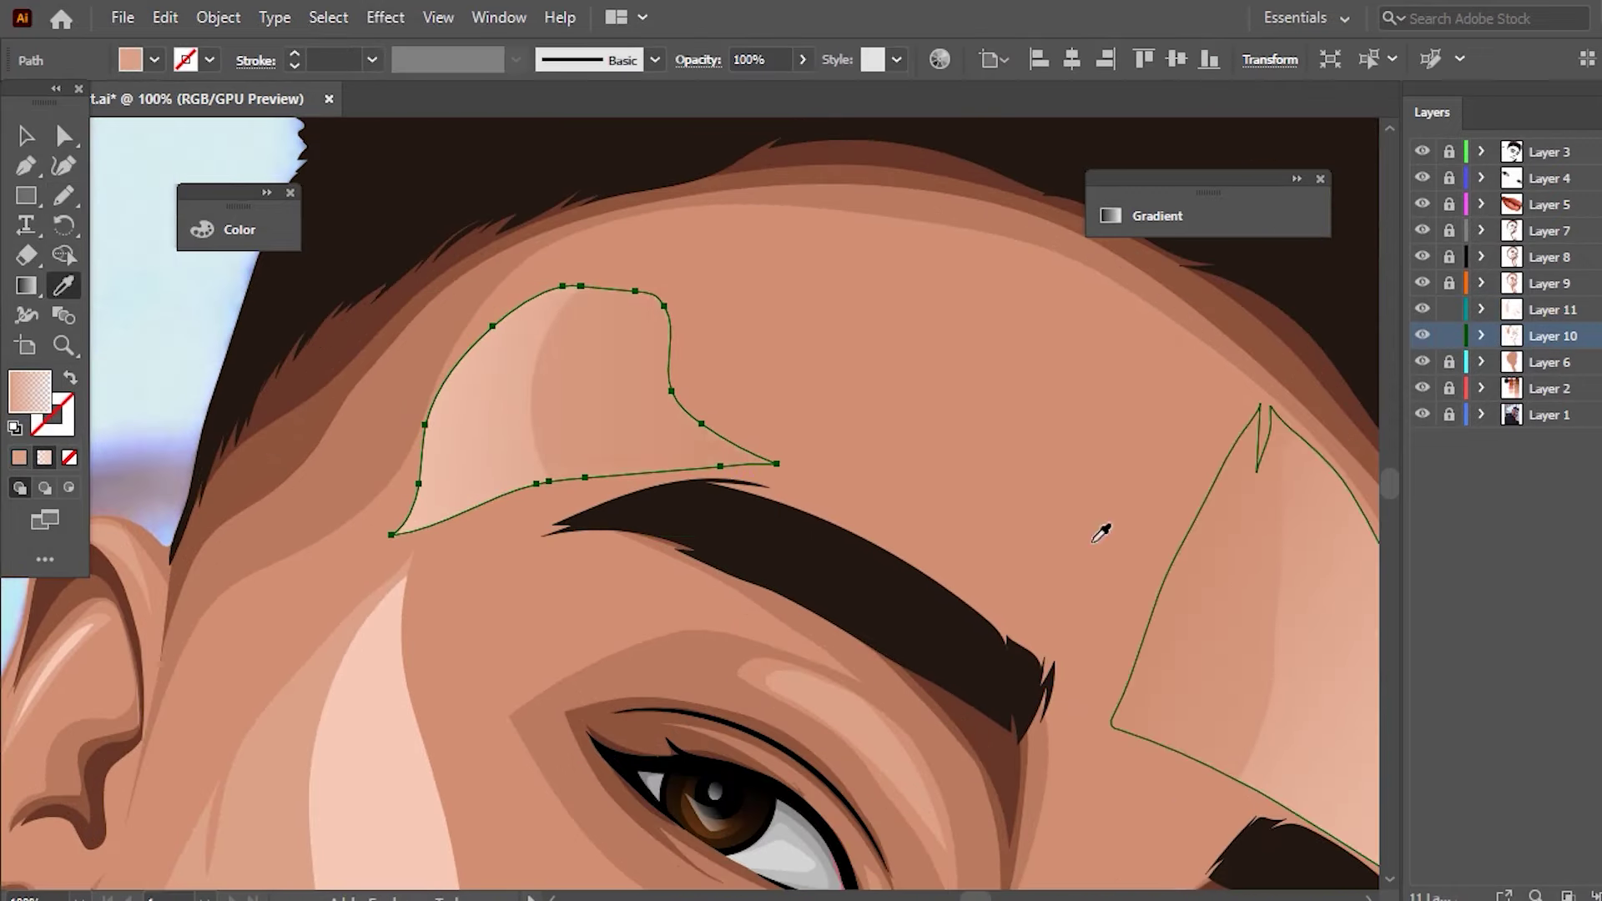
{"action": "left_click", "coordinate": [25, 286]}
{"action": "scroll", "coordinate": [604, 375], "scroll_direction": "up", "scroll_amount": 1}
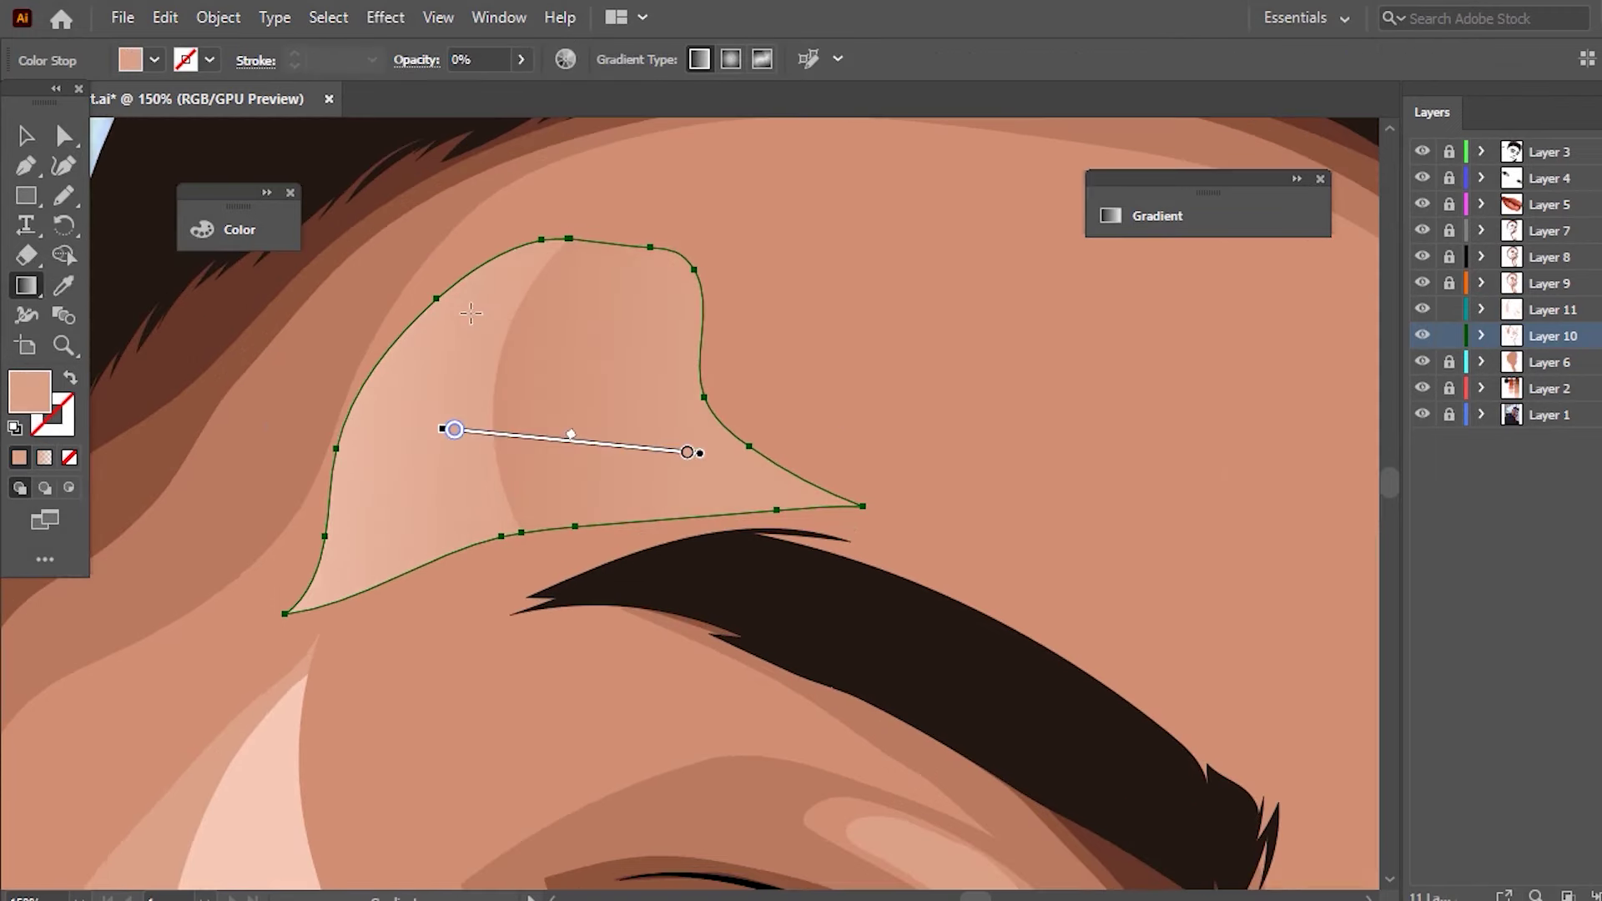
{"action": "left_click_drag", "start_coordinate": [465, 286], "coordinate": [788, 310]}
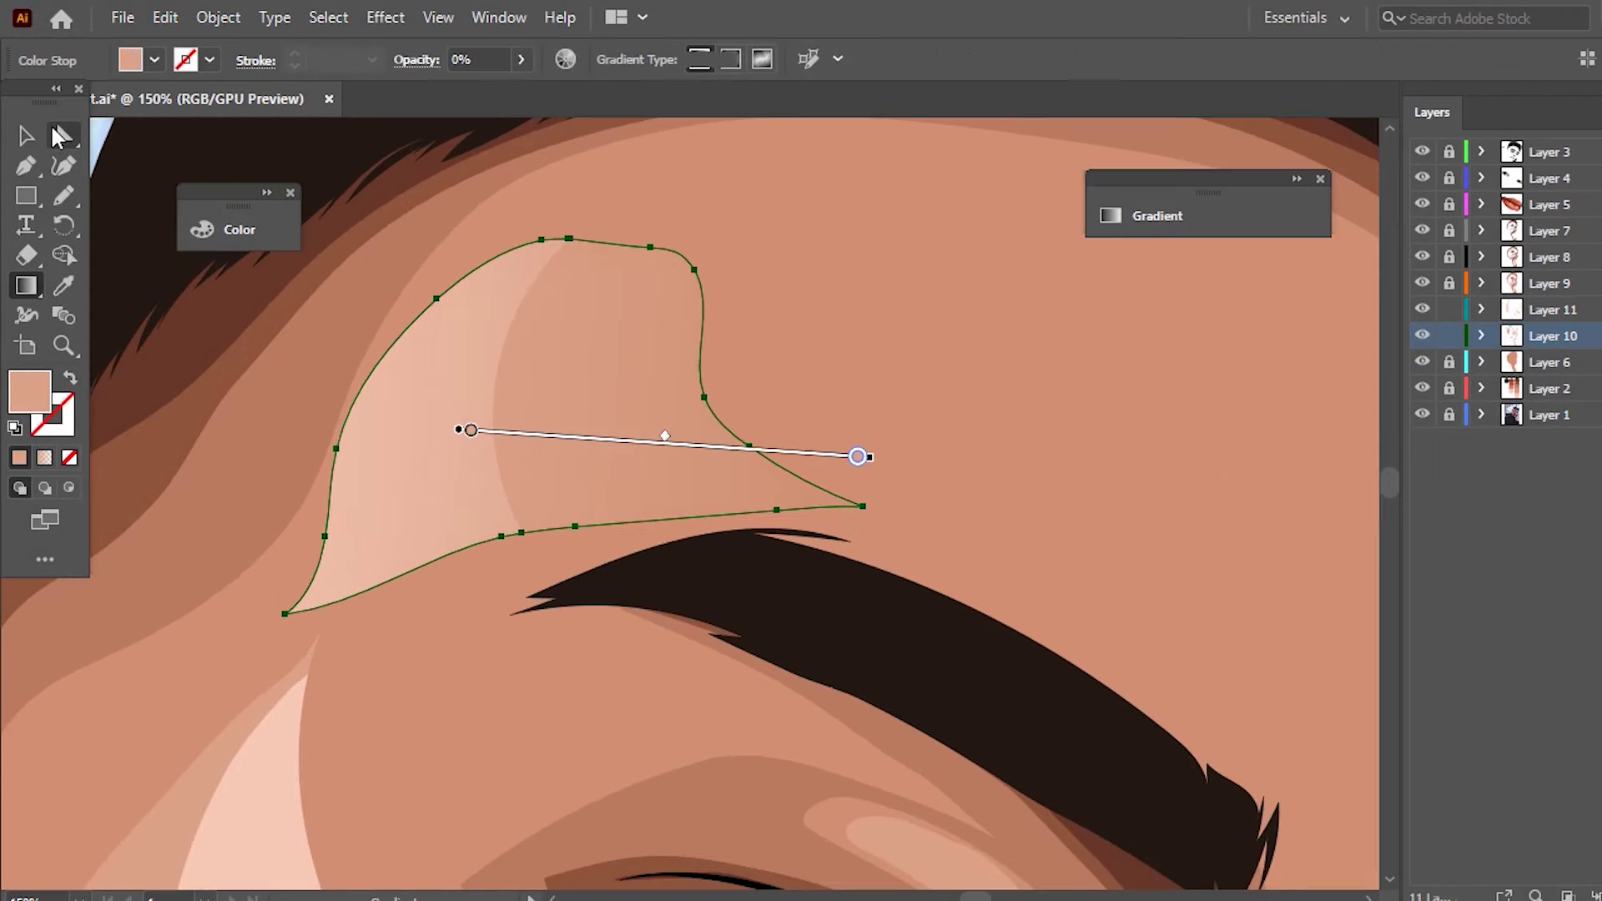
- Set the crescent highlight's left gradient stop to 0% opacity in the Gradient panel
{"action": "left_click", "coordinate": [58, 138]}
{"action": "left_click", "coordinate": [430, 357]}
{"action": "key", "text": "g"}
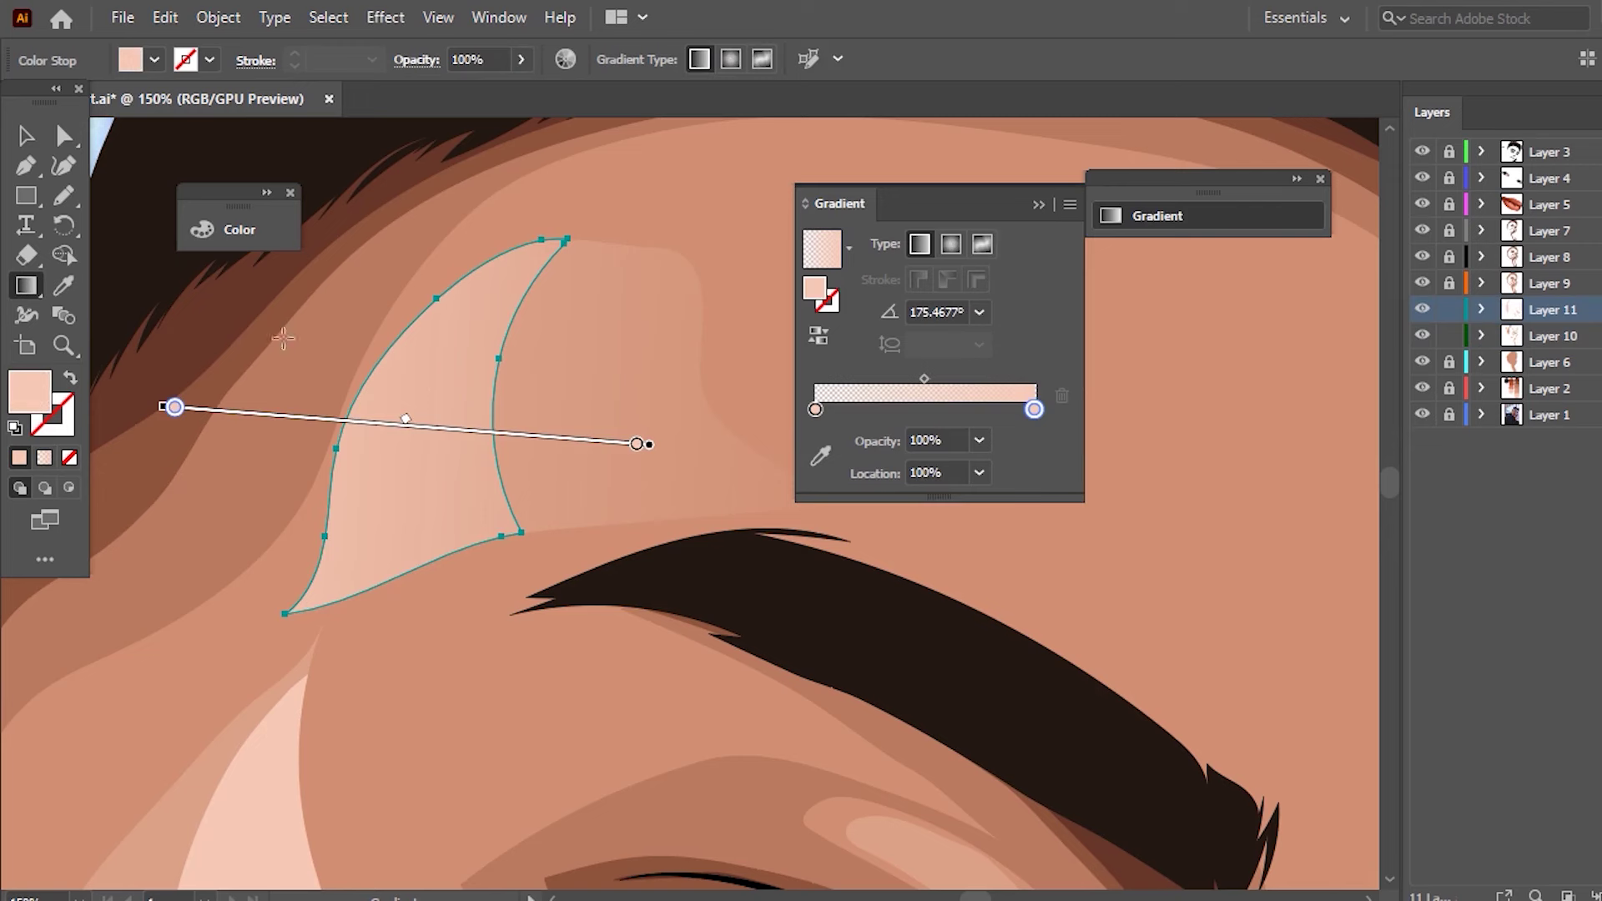
{"action": "left_click", "coordinate": [815, 409]}
{"action": "left_click", "coordinate": [989, 440]}
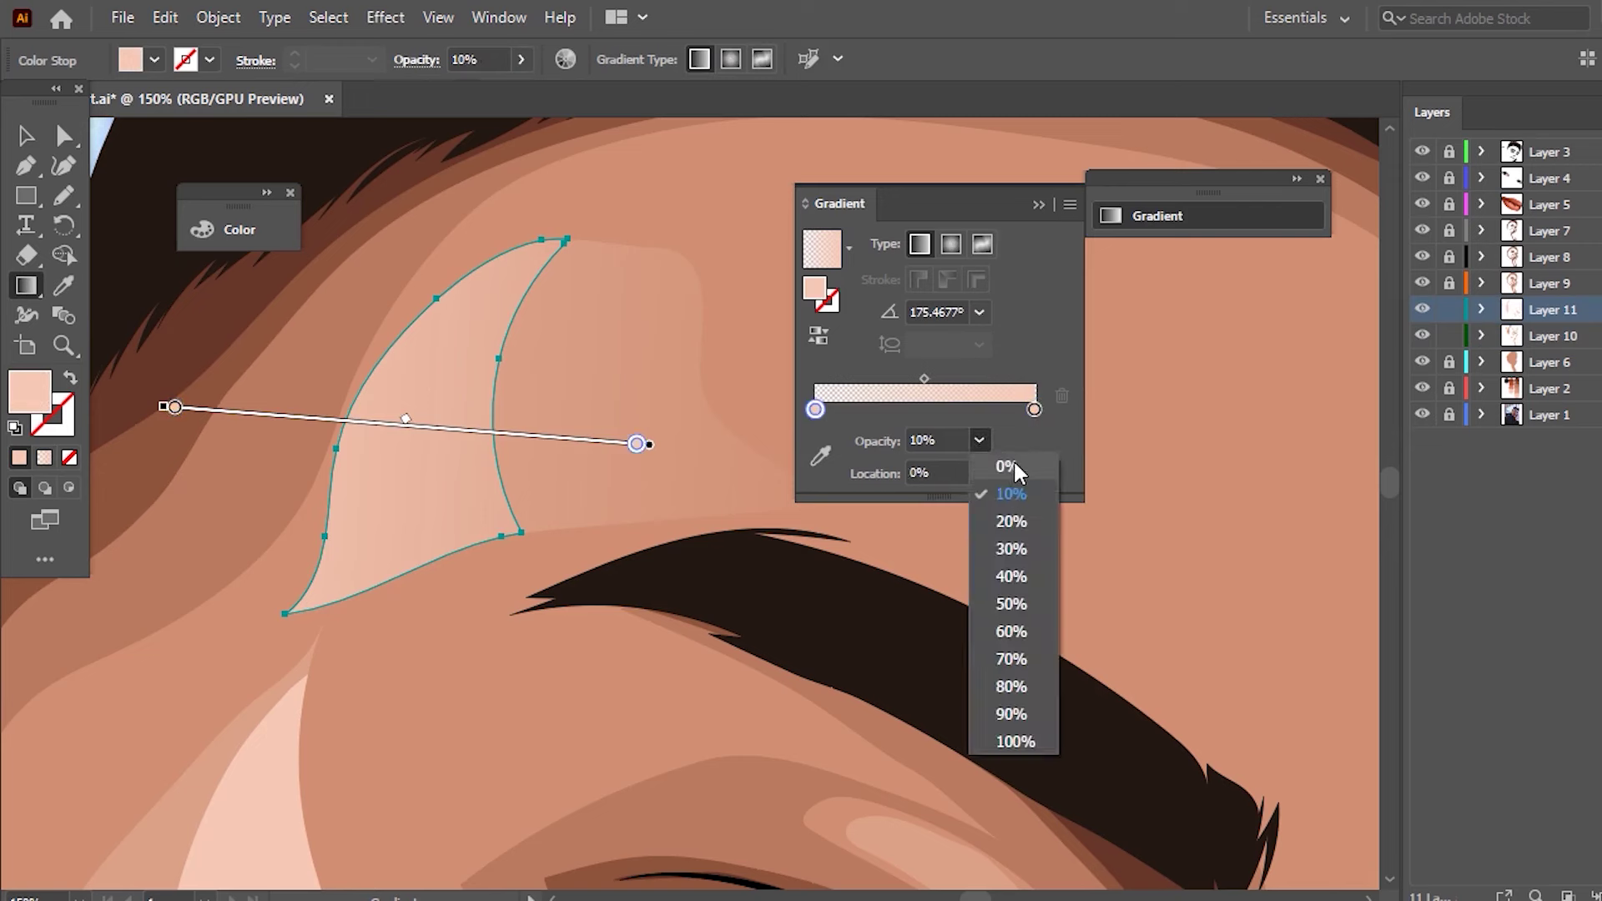
{"action": "left_click", "coordinate": [1013, 465]}
{"action": "left_click", "coordinate": [1038, 205]}
- Reposition the crescent's gradient and shorten its fade to transparent
{"action": "left_click", "coordinate": [25, 135]}
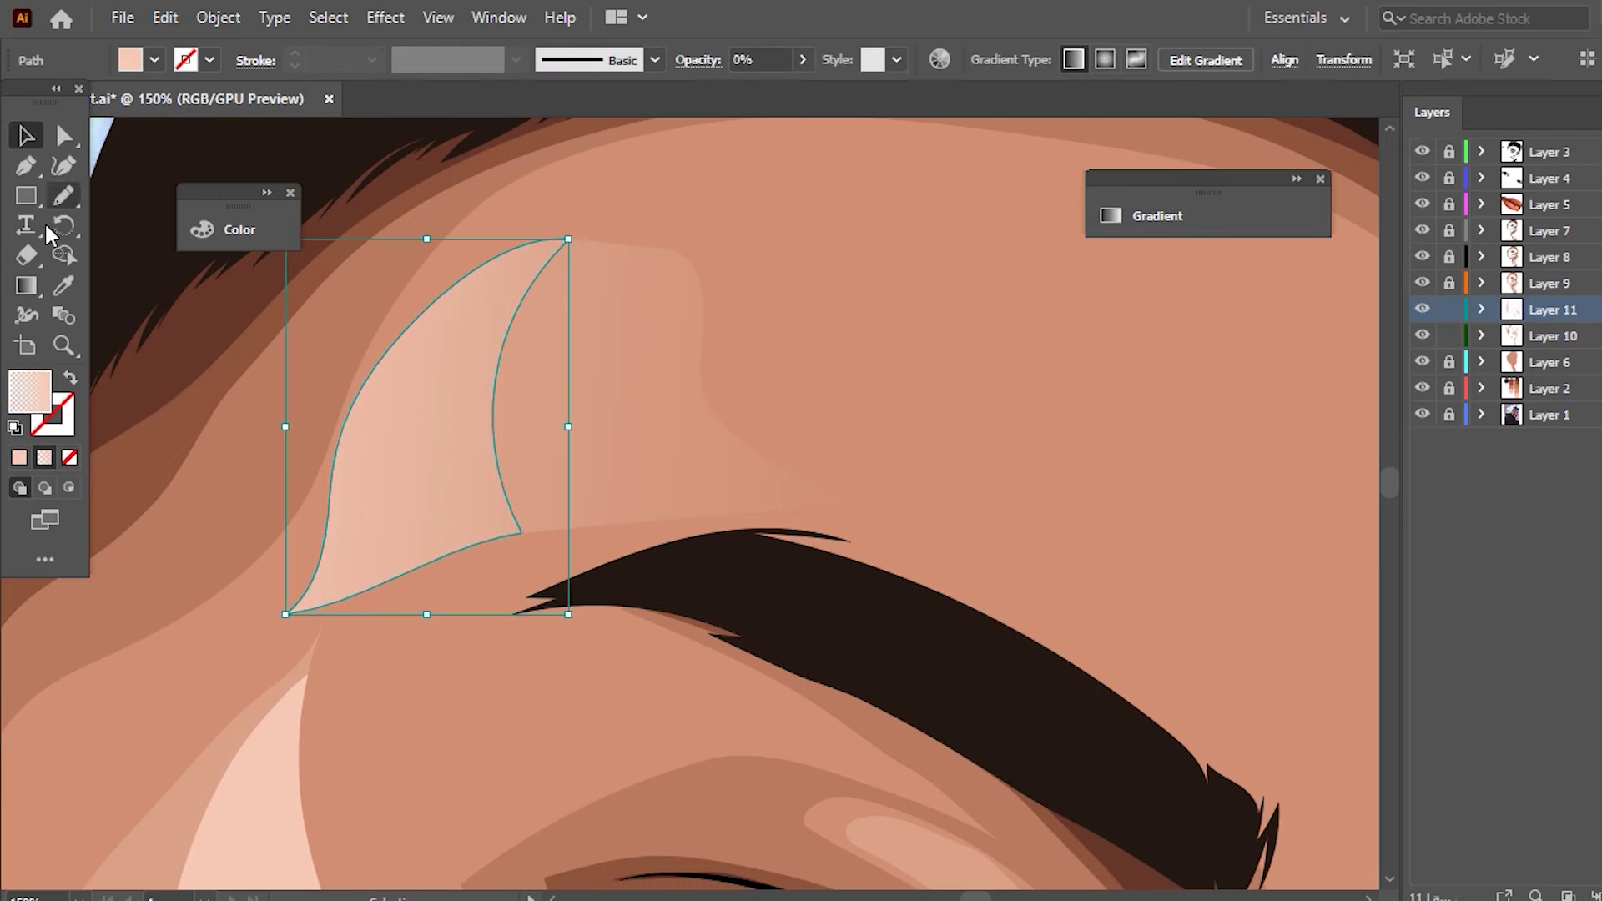
{"action": "left_click", "coordinate": [26, 285]}
{"action": "left_click_drag", "start_coordinate": [340, 314], "coordinate": [583, 322]}
{"action": "left_click_drag", "start_coordinate": [251, 422], "coordinate": [579, 429]}
{"action": "mouse_move", "coordinate": [431, 363]}
{"action": "left_mouse_down"}
{"action": "mouse_move", "coordinate": [538, 349]}
{"action": "mouse_move", "coordinate": [243, 376]}
{"action": "left_mouse_up"}
{"action": "left_click_drag", "start_coordinate": [250, 440], "coordinate": [547, 411]}
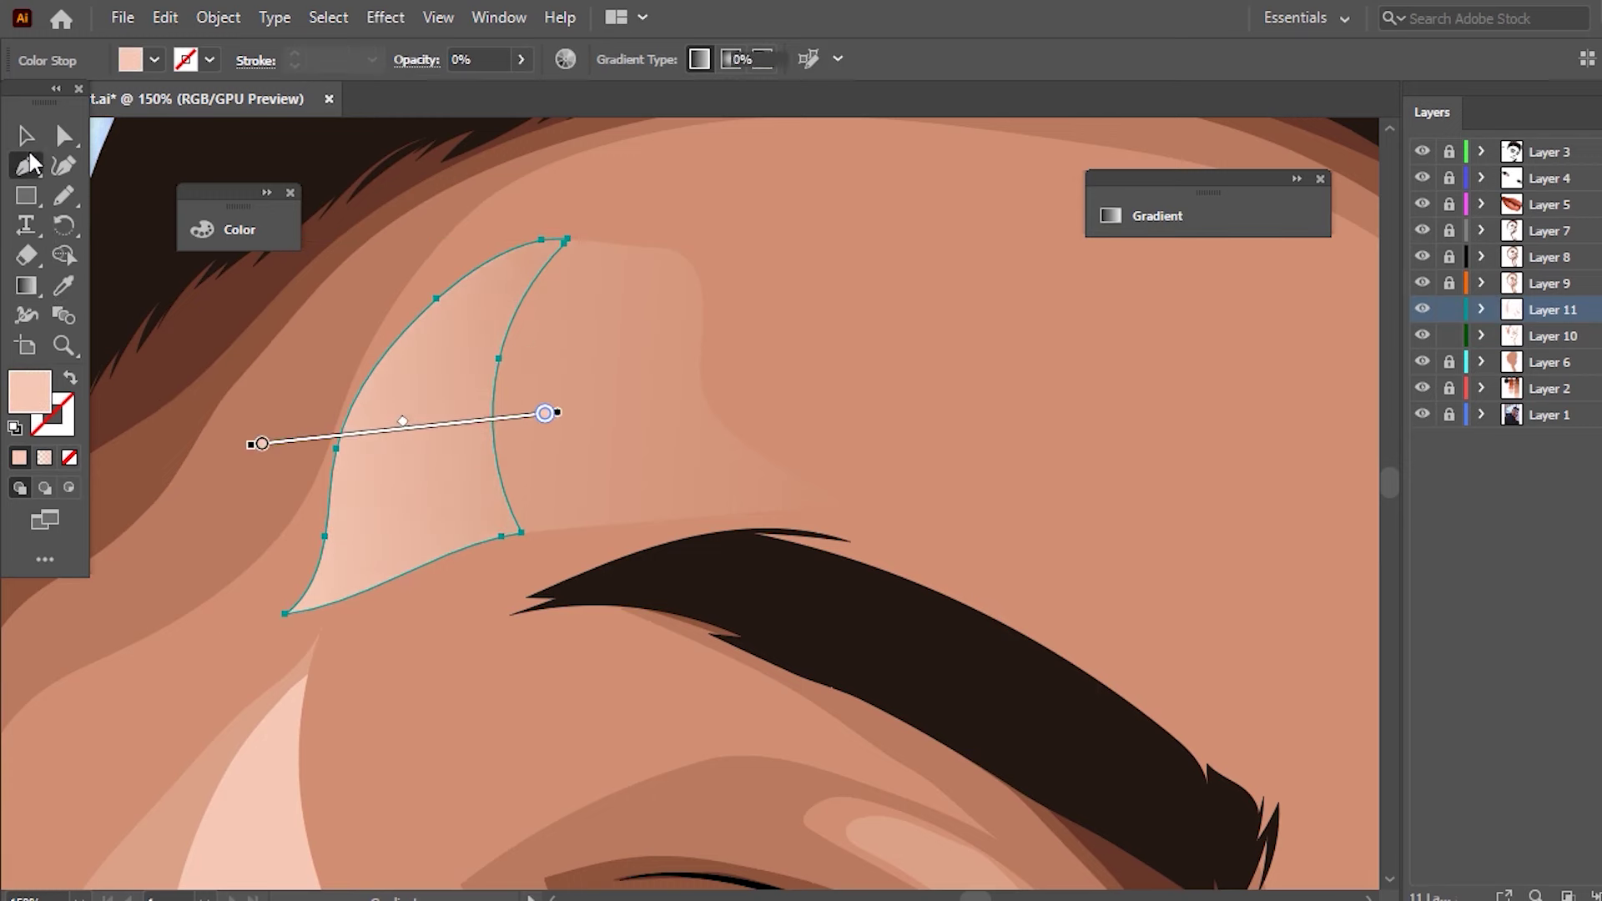
- Place the first Pen anchor of a new temple highlight shape, viewing the whole forehead
{"action": "key", "text": "p"}
{"action": "left_click", "coordinate": [386, 197]}
{"action": "key", "text": "ctrl+minus"}
{"action": "key", "text": "ctrl+minus"}
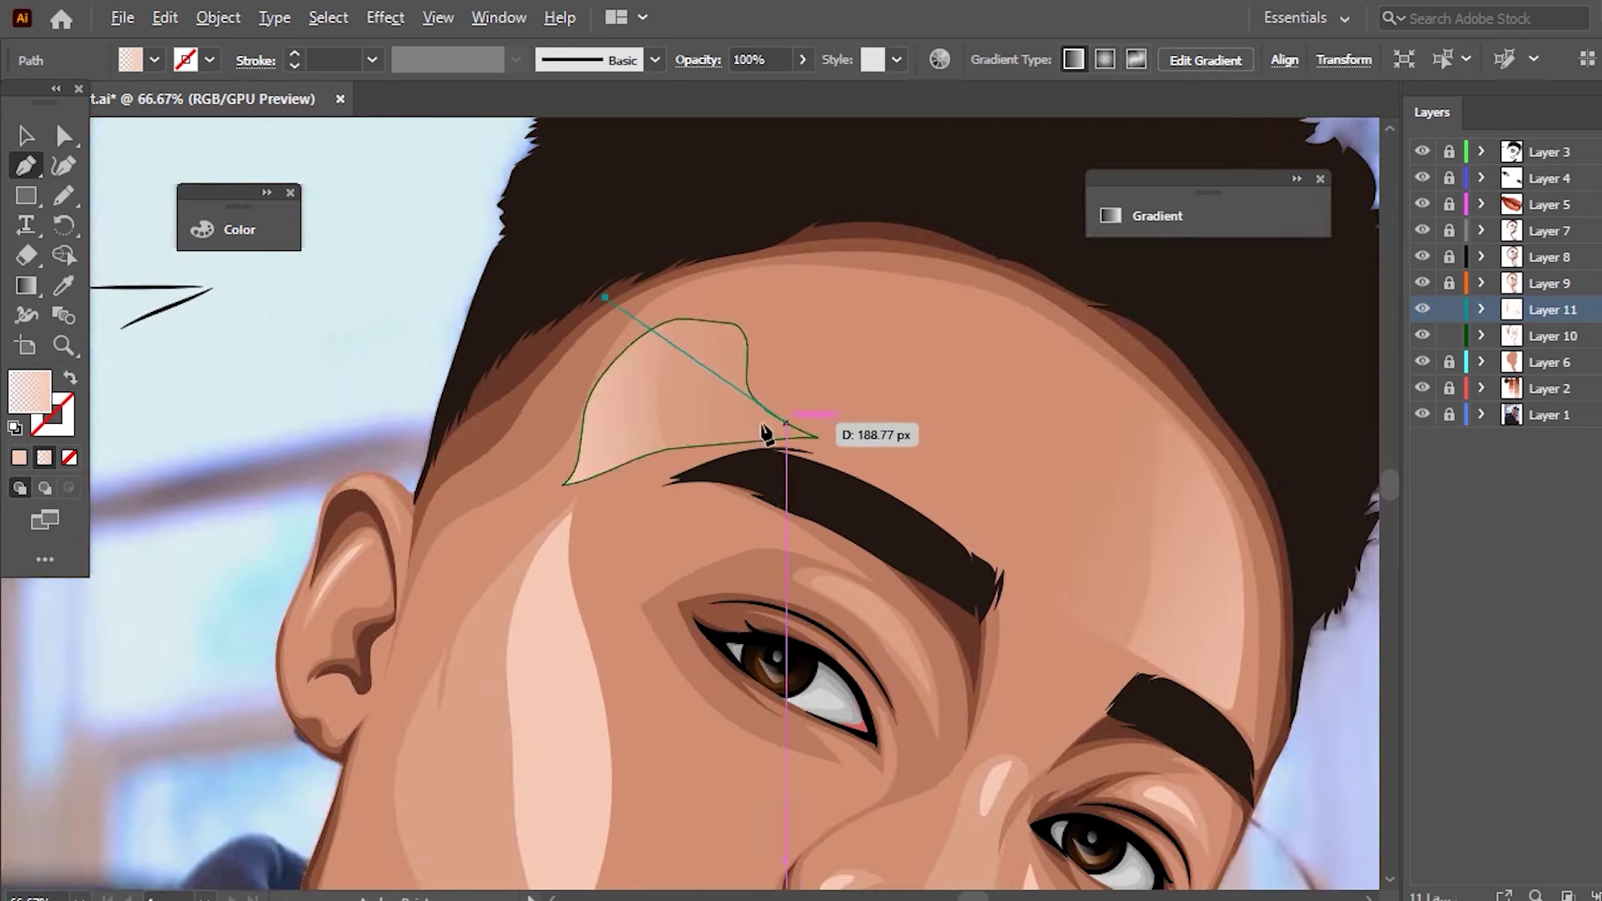
{"action": "left_click", "coordinate": [25, 135]}
- Apply the sampled skin-tone gradient fill to the cheek highlight shape
{"action": "scroll", "coordinate": [617, 467], "scroll_direction": "down", "scroll_amount": 2}
{"action": "left_click", "coordinate": [584, 575]}
{"action": "key", "text": "ctrl+plus"}
{"action": "left_click", "coordinate": [63, 290]}
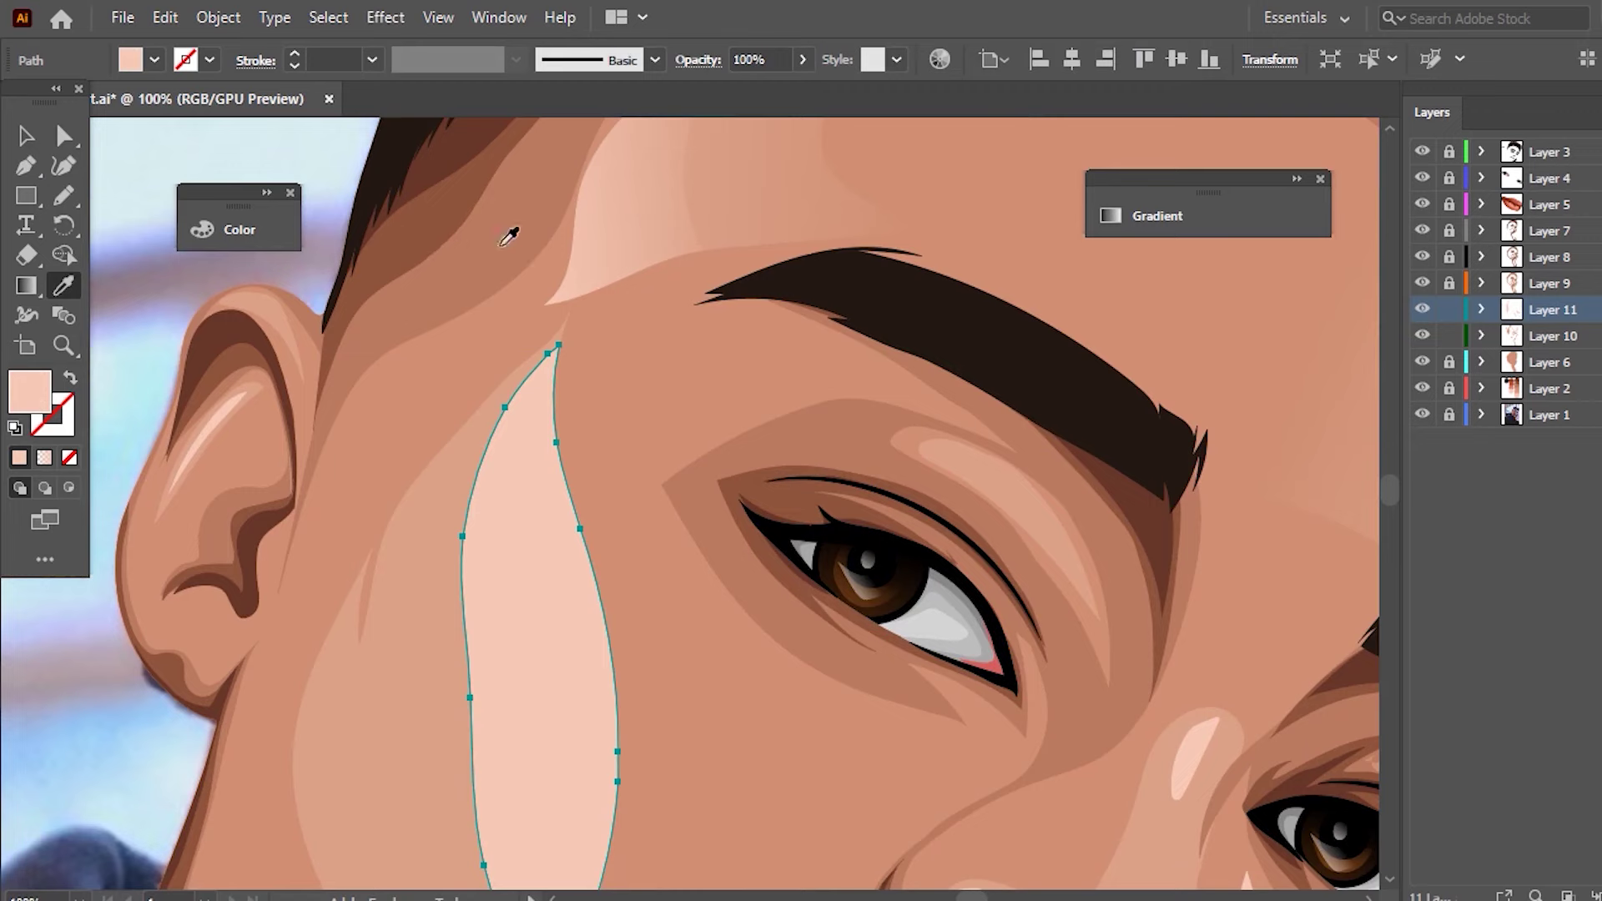
{"action": "left_click", "coordinate": [629, 255]}
{"action": "scroll", "coordinate": [629, 256], "scroll_direction": "down", "scroll_amount": 3}
- Angle the cheek highlight's gradient diagonally across the cheek
{"action": "left_click", "coordinate": [20, 286]}
{"action": "left_click_drag", "start_coordinate": [297, 286], "coordinate": [662, 397]}
{"action": "left_click_drag", "start_coordinate": [262, 400], "coordinate": [629, 511]}
{"action": "left_click_drag", "start_coordinate": [412, 196], "coordinate": [711, 446]}
{"action": "left_click_drag", "start_coordinate": [268, 179], "coordinate": [715, 447]}
{"action": "left_click_drag", "start_coordinate": [222, 286], "coordinate": [647, 554]}
- Copy the skin gradient onto the larger cheek shape on Layer 10
{"action": "key", "text": "v"}
{"action": "left_click", "coordinate": [215, 413]}
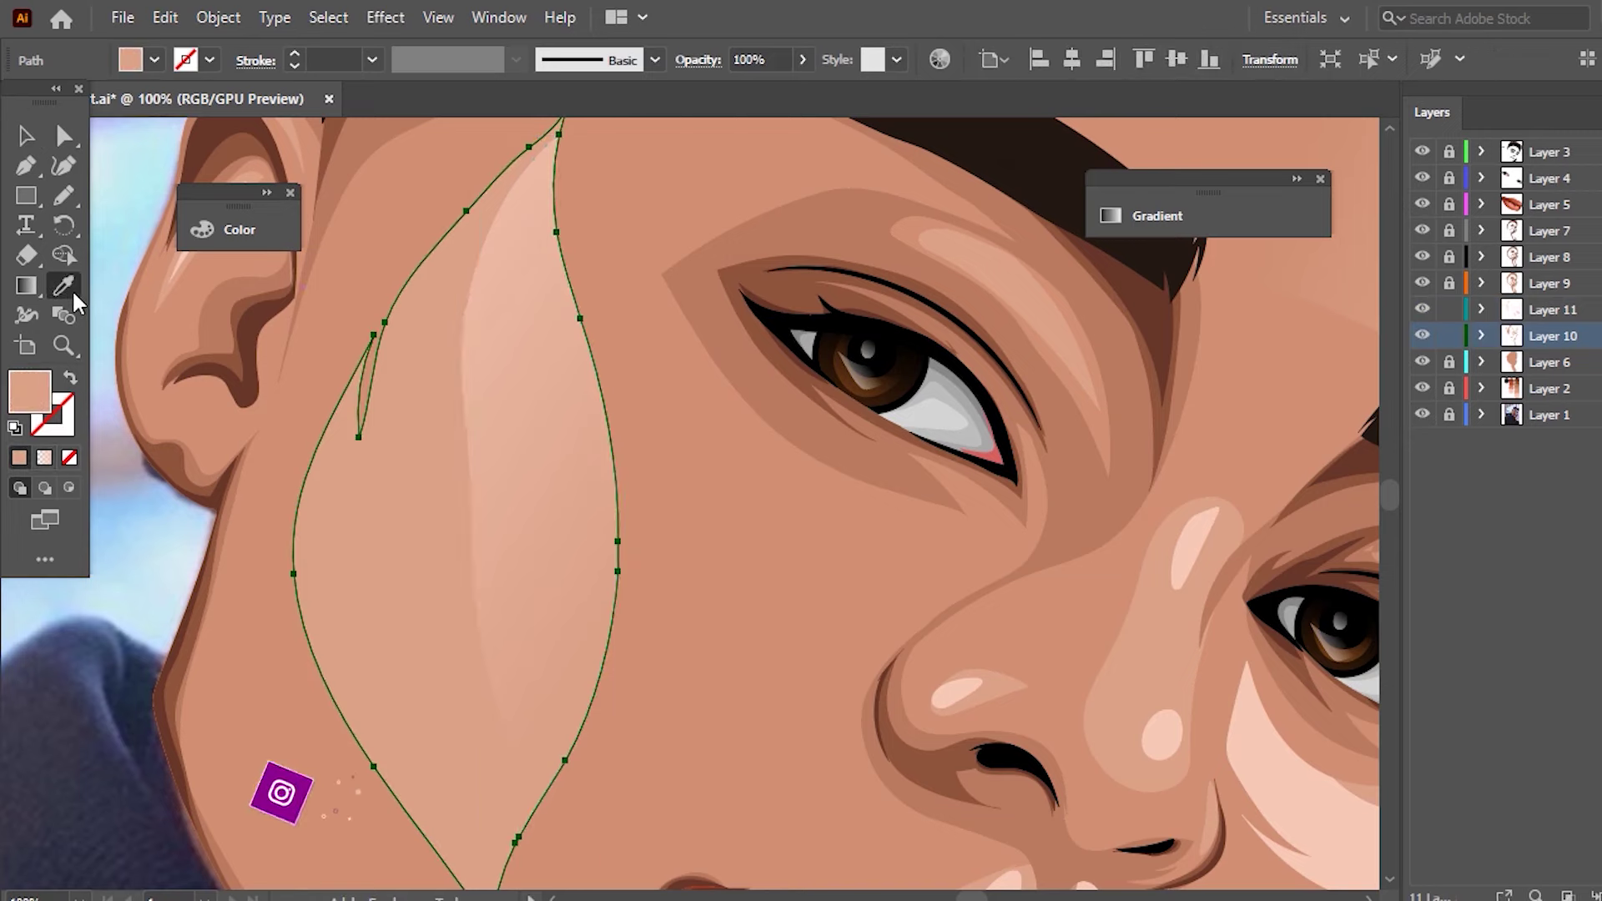
{"action": "left_click", "coordinate": [64, 286]}
{"action": "scroll", "coordinate": [634, 451], "scroll_direction": "down", "scroll_amount": 5}
{"action": "left_click", "coordinate": [643, 457]}
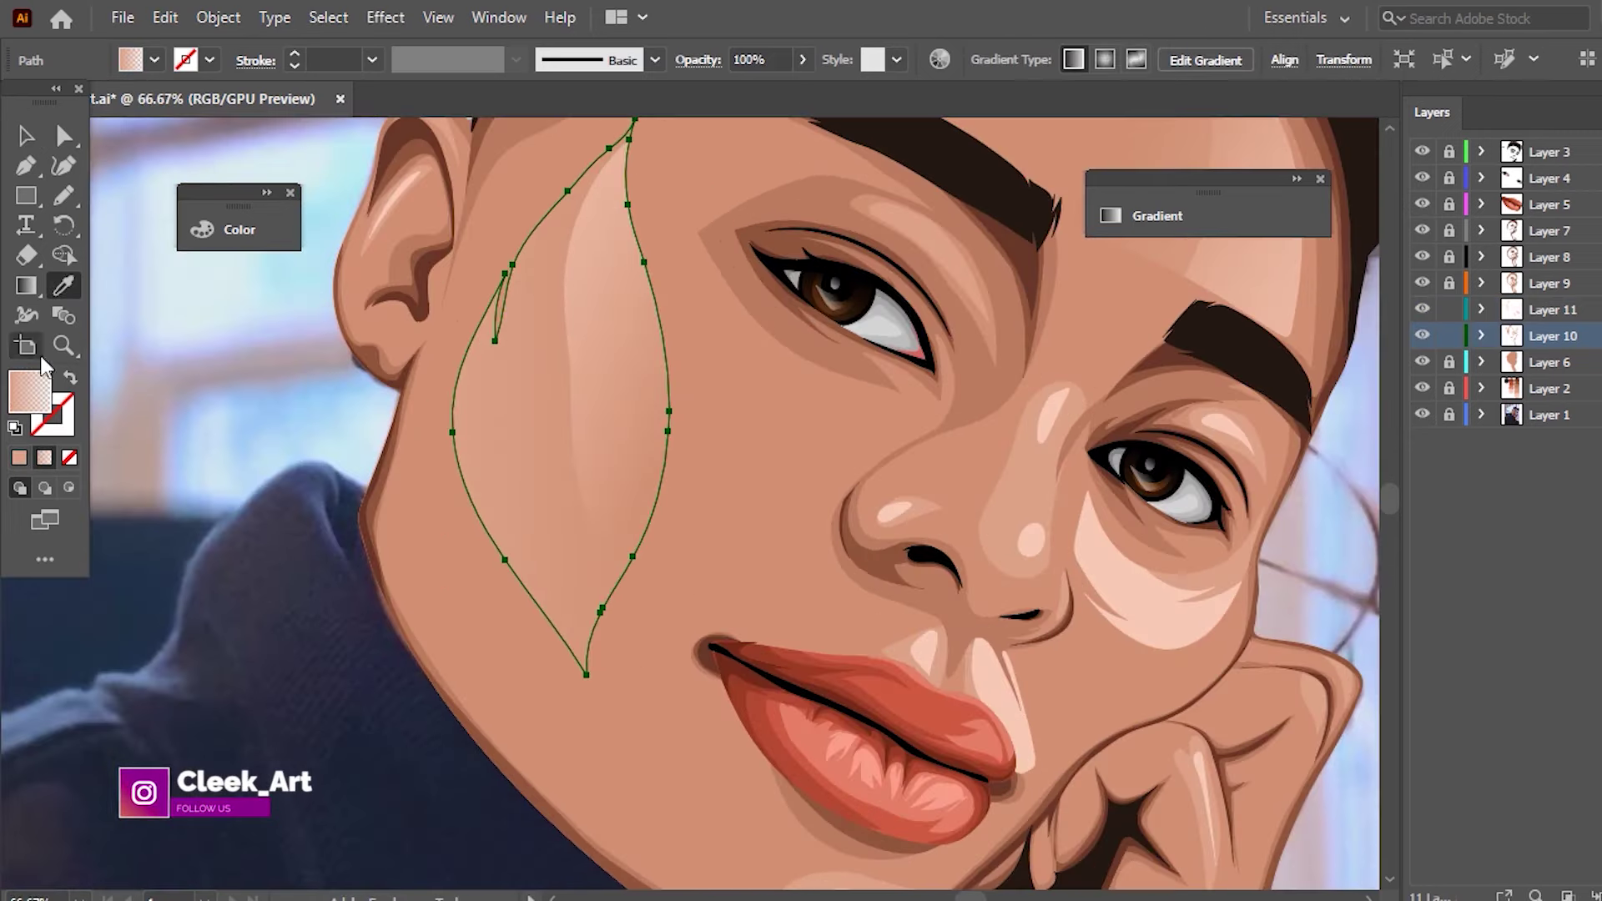
- Angle and extend the gradient diagonally across the cheek and the patch beside the nose
{"action": "key", "text": "g"}
{"action": "left_click_drag", "start_coordinate": [630, 250], "coordinate": [816, 458]}
{"action": "left_click_drag", "start_coordinate": [597, 320], "coordinate": [802, 409]}
{"action": "left_click_drag", "start_coordinate": [412, 305], "coordinate": [777, 468]}
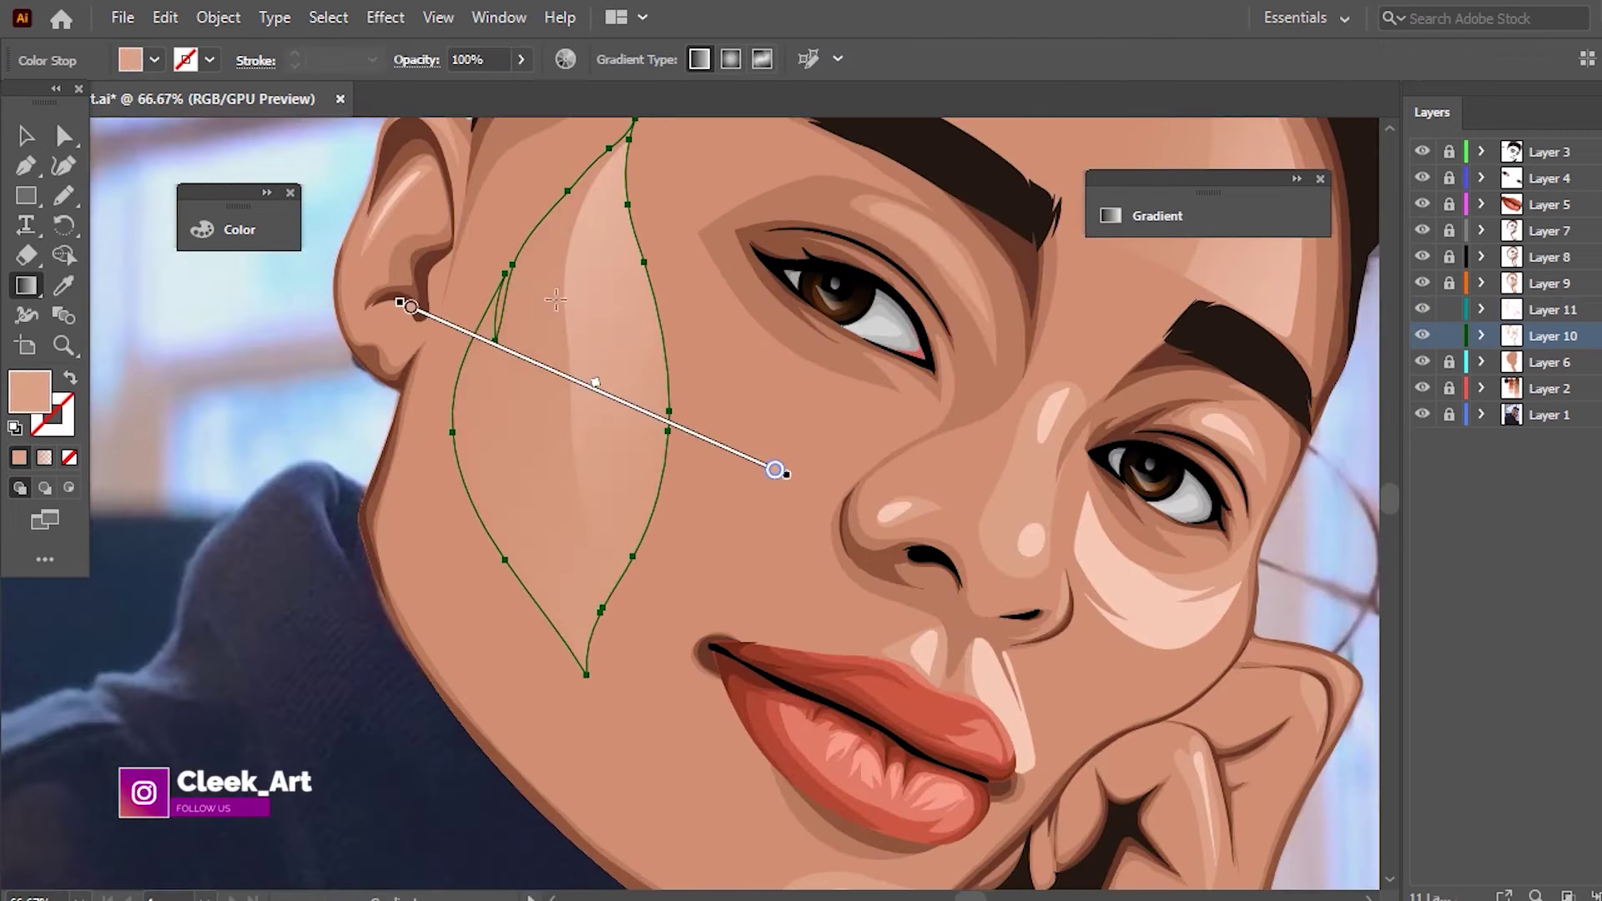
{"action": "scroll", "coordinate": [776, 469], "scroll_direction": "up", "scroll_amount": 2}
{"action": "left_click_drag", "start_coordinate": [593, 324], "coordinate": [749, 478]}
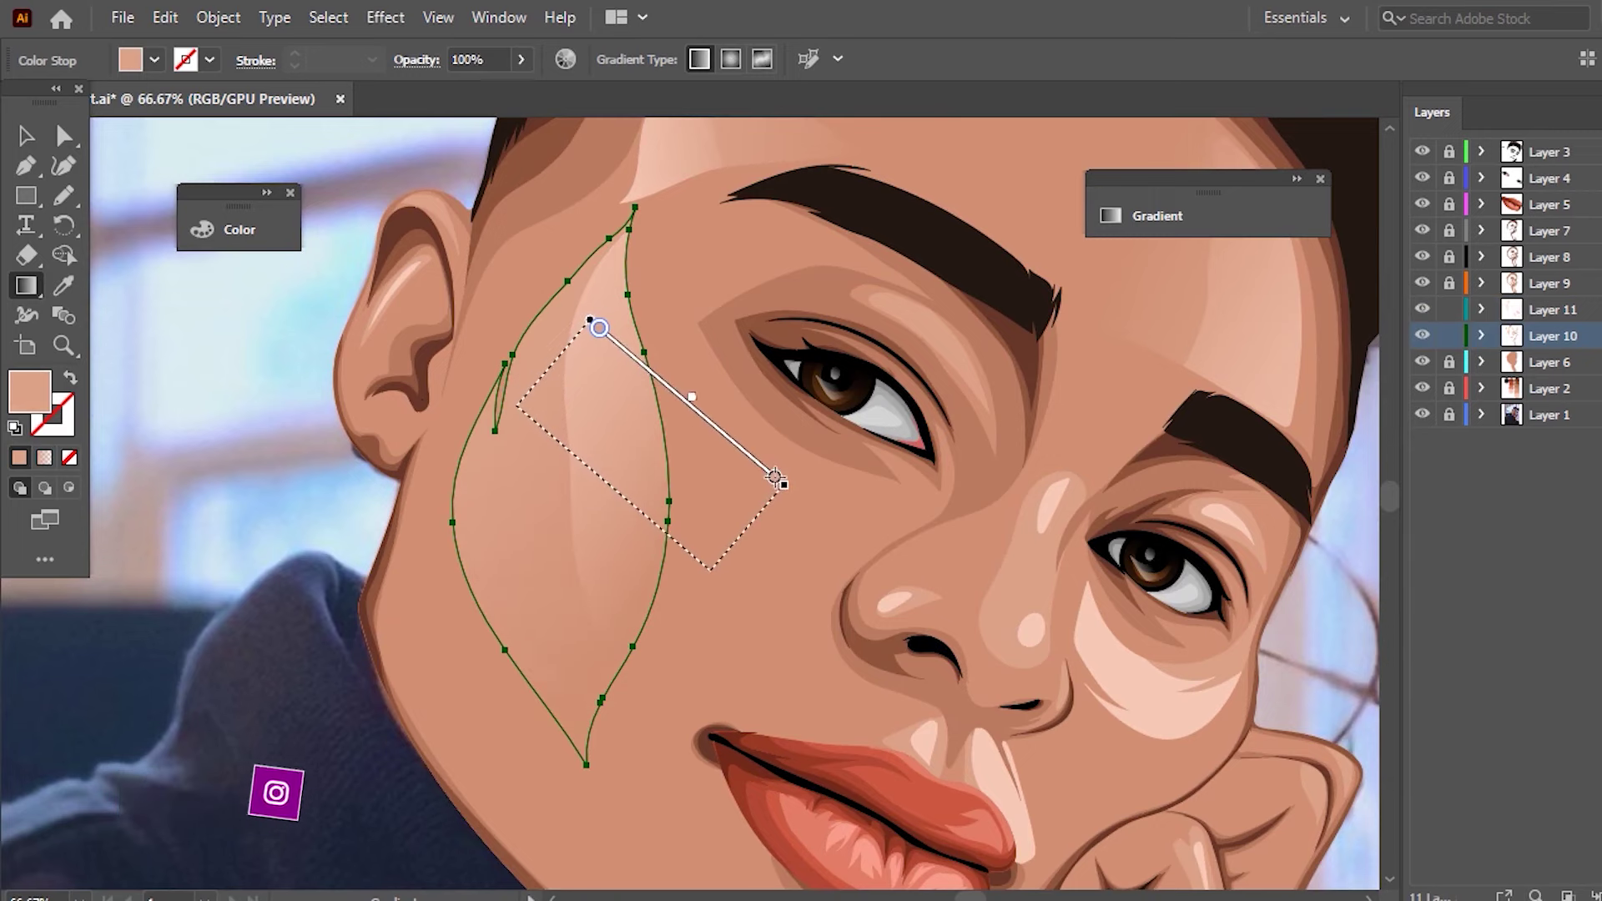
{"action": "left_click_drag", "start_coordinate": [524, 410], "coordinate": [654, 525]}
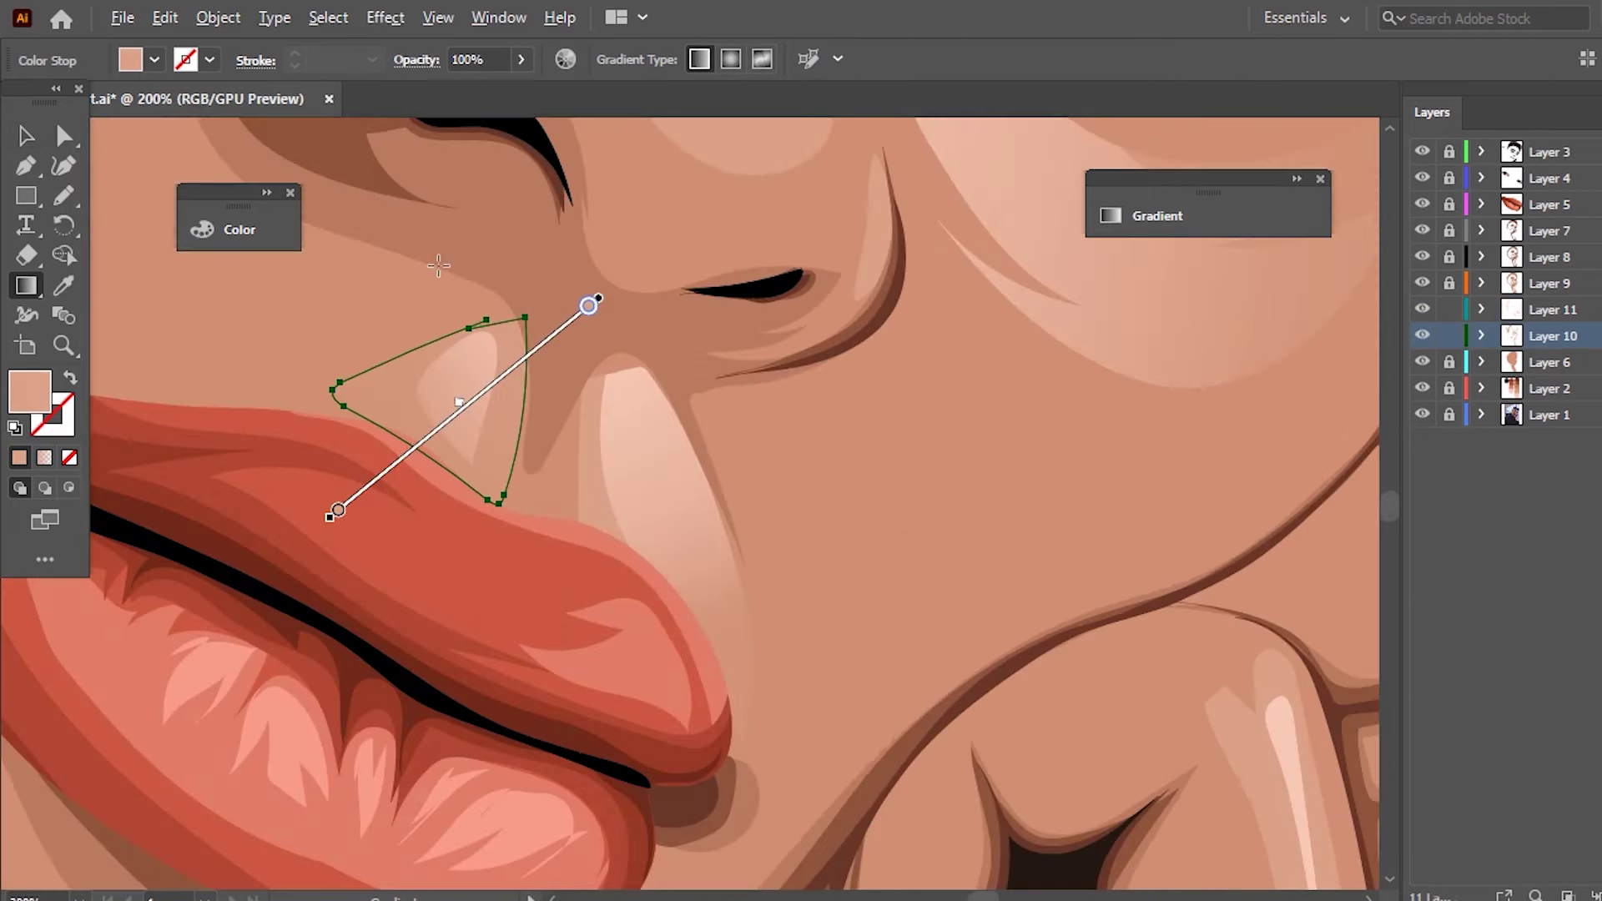
{"action": "left_click_drag", "start_coordinate": [484, 354], "coordinate": [350, 449]}
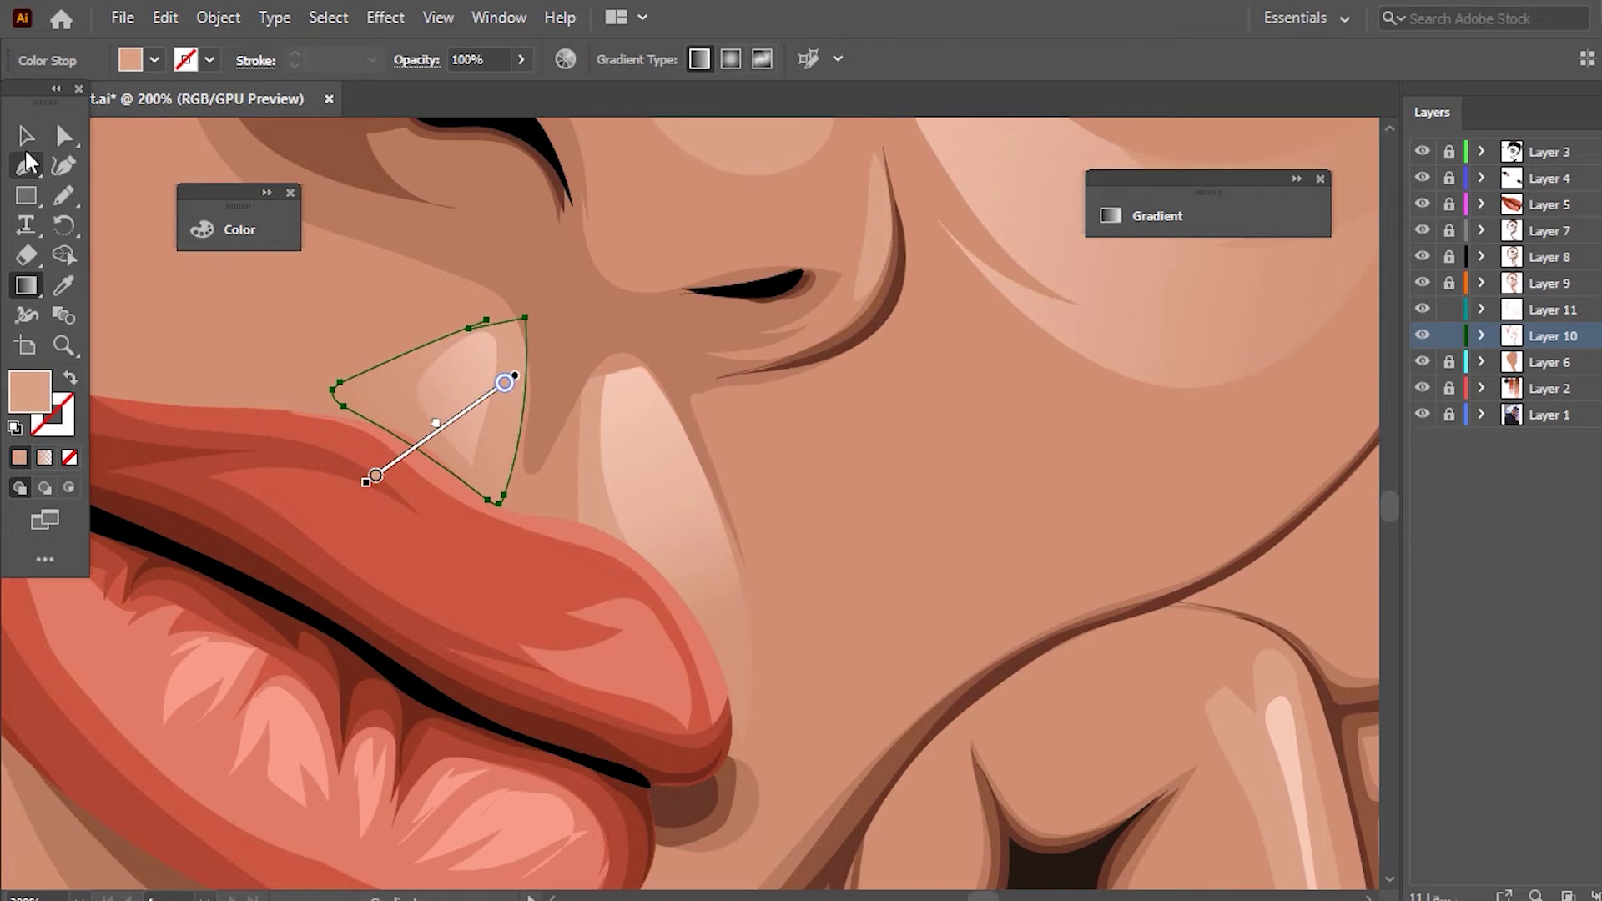
{"action": "left_click", "coordinate": [26, 165]}
{"action": "key", "text": "ctrl+minus"}
{"action": "key", "text": "ctrl+minus"}
{"action": "key", "text": "ctrl+minus"}
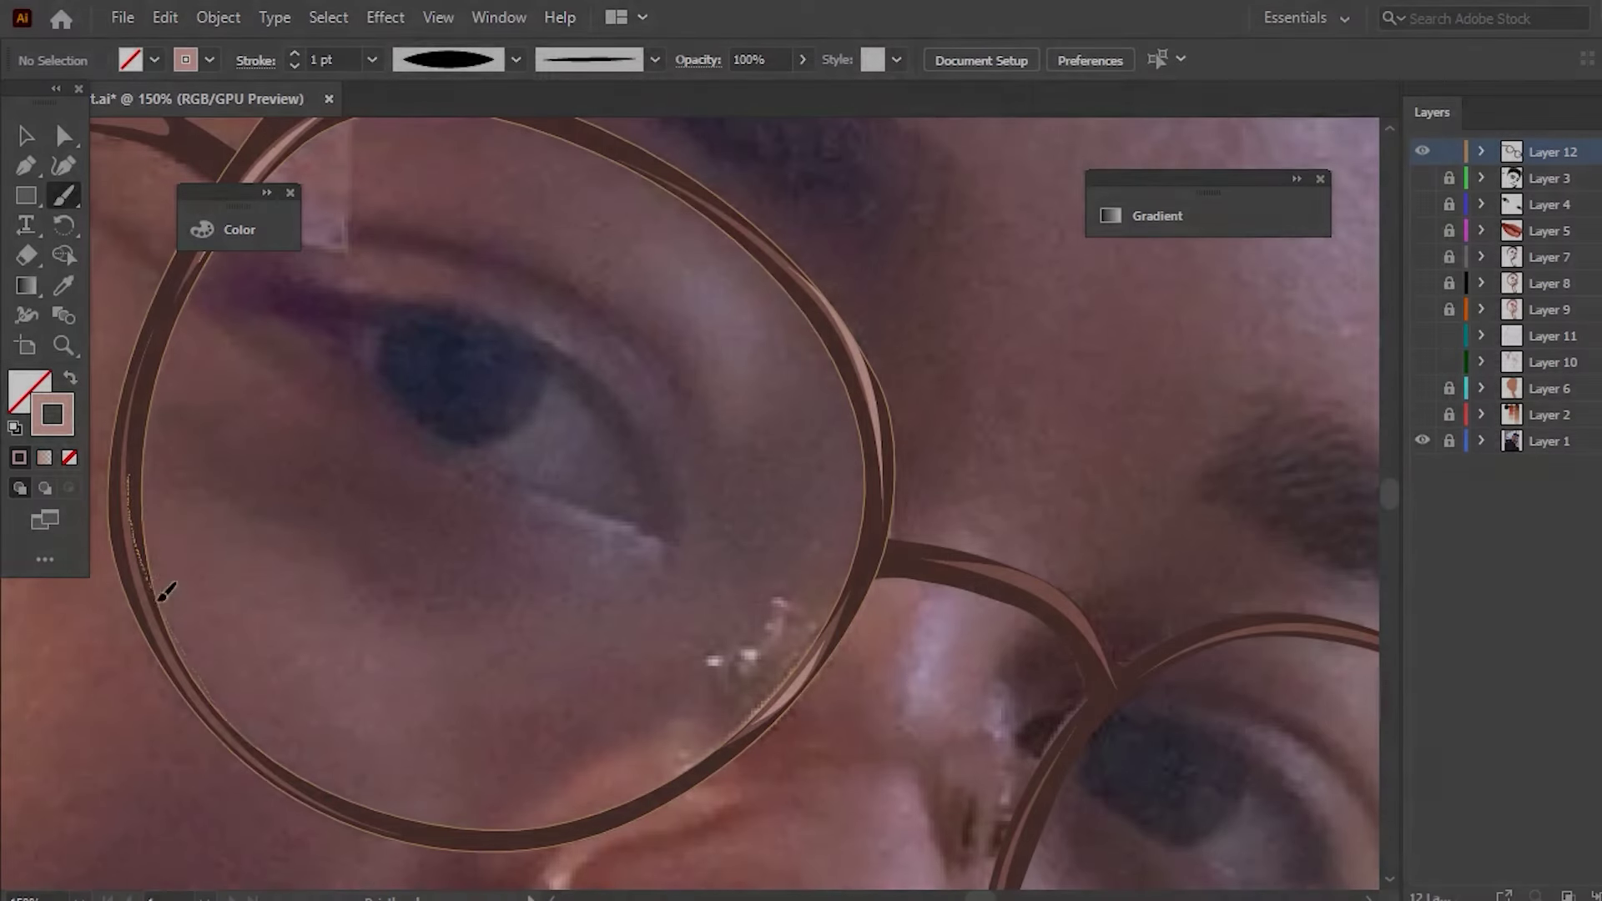
- Paint several light highlight strokes along the left lens rim, deselecting after each
{"action": "left_click_drag", "start_coordinate": [164, 594], "coordinate": [165, 597]}
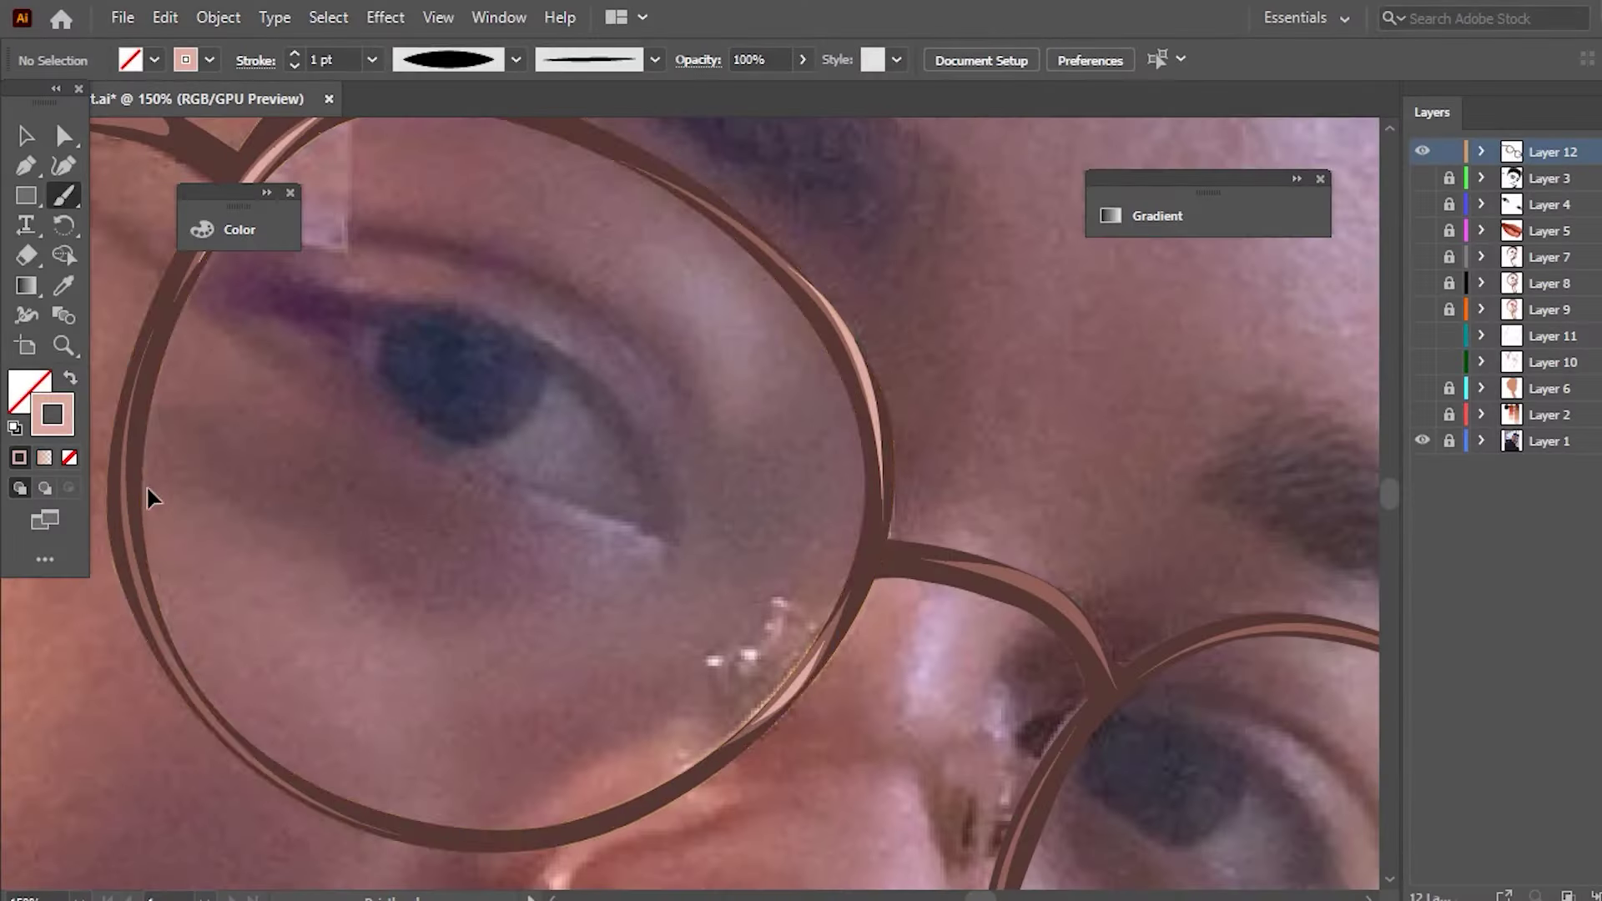
{"action": "left_click_drag", "start_coordinate": [194, 671], "coordinate": [201, 671]}
{"action": "key", "text": "ctrl+shift+a"}
{"action": "left_click_drag", "start_coordinate": [203, 711], "coordinate": [205, 709]}
{"action": "left_click_drag", "start_coordinate": [121, 406], "coordinate": [140, 544]}
{"action": "left_click_drag", "start_coordinate": [258, 734], "coordinate": [261, 736]}
{"action": "key", "text": "ctrl+shift+a"}
{"action": "left_click_drag", "start_coordinate": [142, 519], "coordinate": [161, 589]}
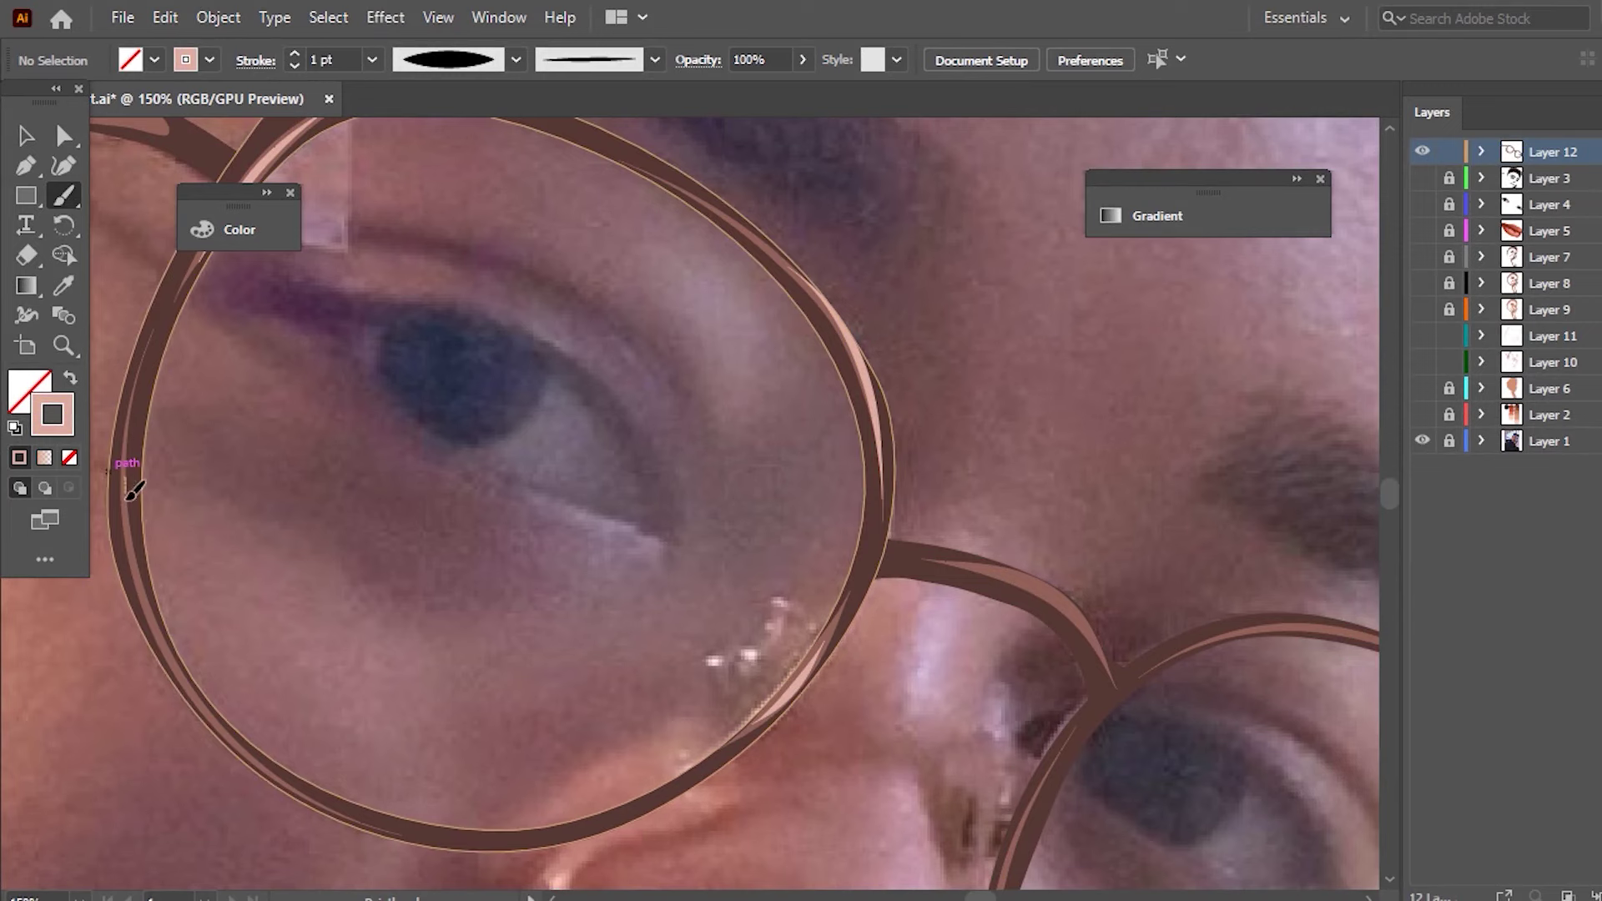
{"action": "key", "text": "ctrl+shift+a"}
- Add another rim highlight stroke, then undo the misplaced one
{"action": "left_click_drag", "start_coordinate": [121, 455], "coordinate": [133, 567]}
{"action": "left_click_drag", "start_coordinate": [234, 734], "coordinate": [235, 735]}
{"action": "key", "text": "ctrl+shift+a"}
{"action": "left_click_drag", "start_coordinate": [197, 653], "coordinate": [235, 730]}
{"action": "key", "text": "ctrl+shift+a"}
{"action": "key", "text": "ctrl+z"}
- Paint replacement light highlight lines down the left lens rim
{"action": "left_click_drag", "start_coordinate": [134, 540], "coordinate": [153, 608]}
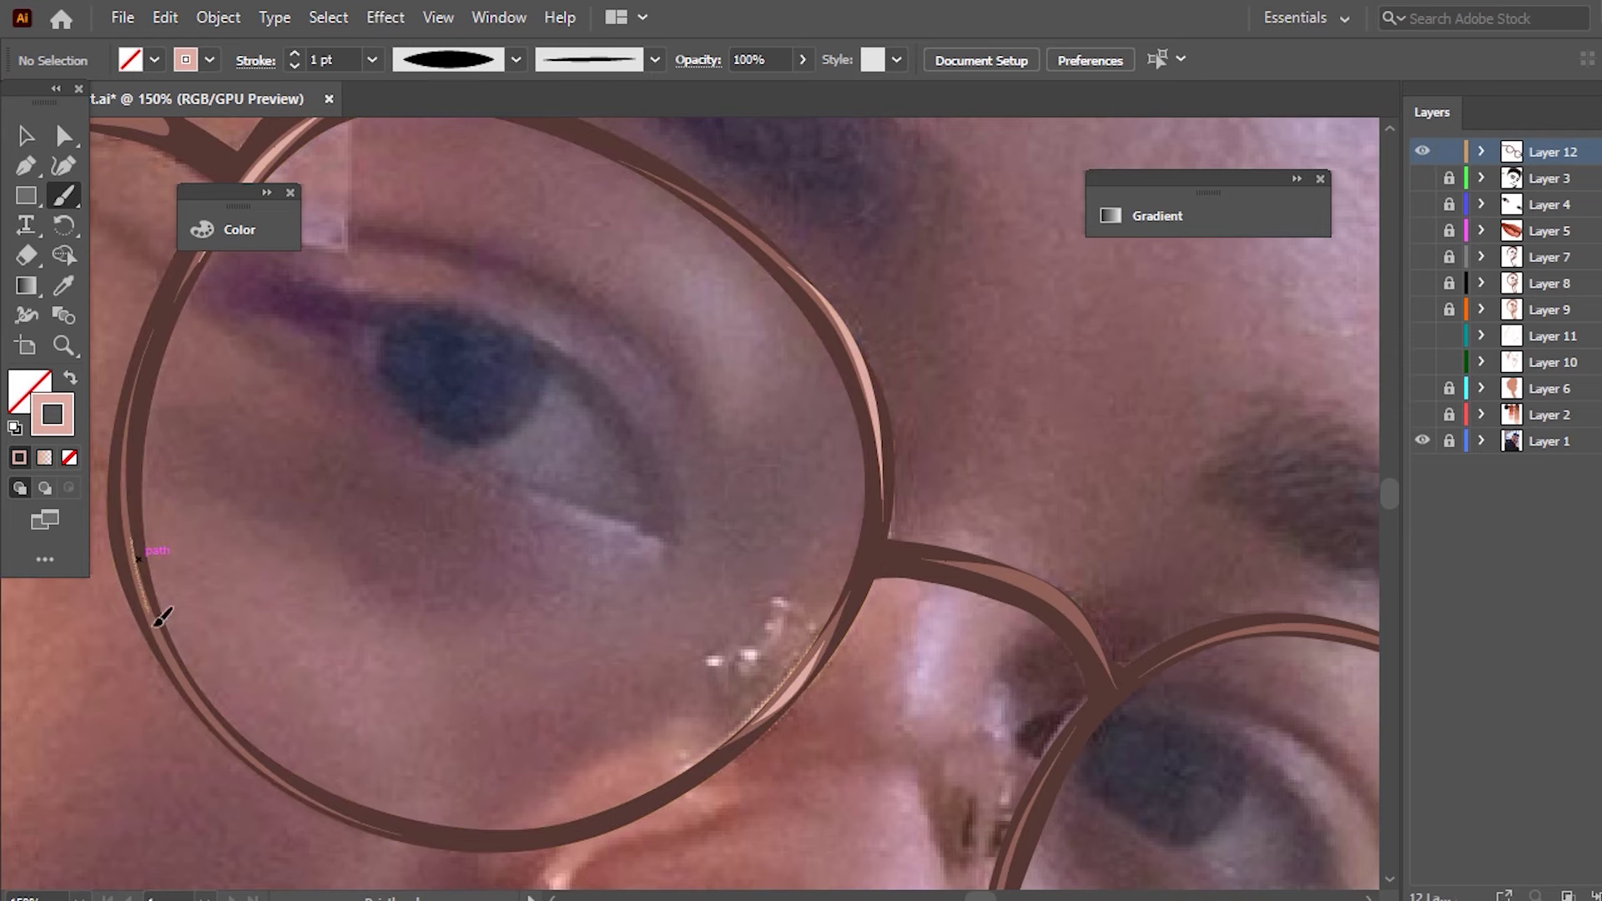
{"action": "left_click_drag", "start_coordinate": [260, 757], "coordinate": [255, 750]}
{"action": "scroll", "coordinate": [351, 686], "scroll_direction": "down", "scroll_amount": 2}
{"action": "scroll", "coordinate": [536, 661], "scroll_direction": "down", "scroll_amount": 2}
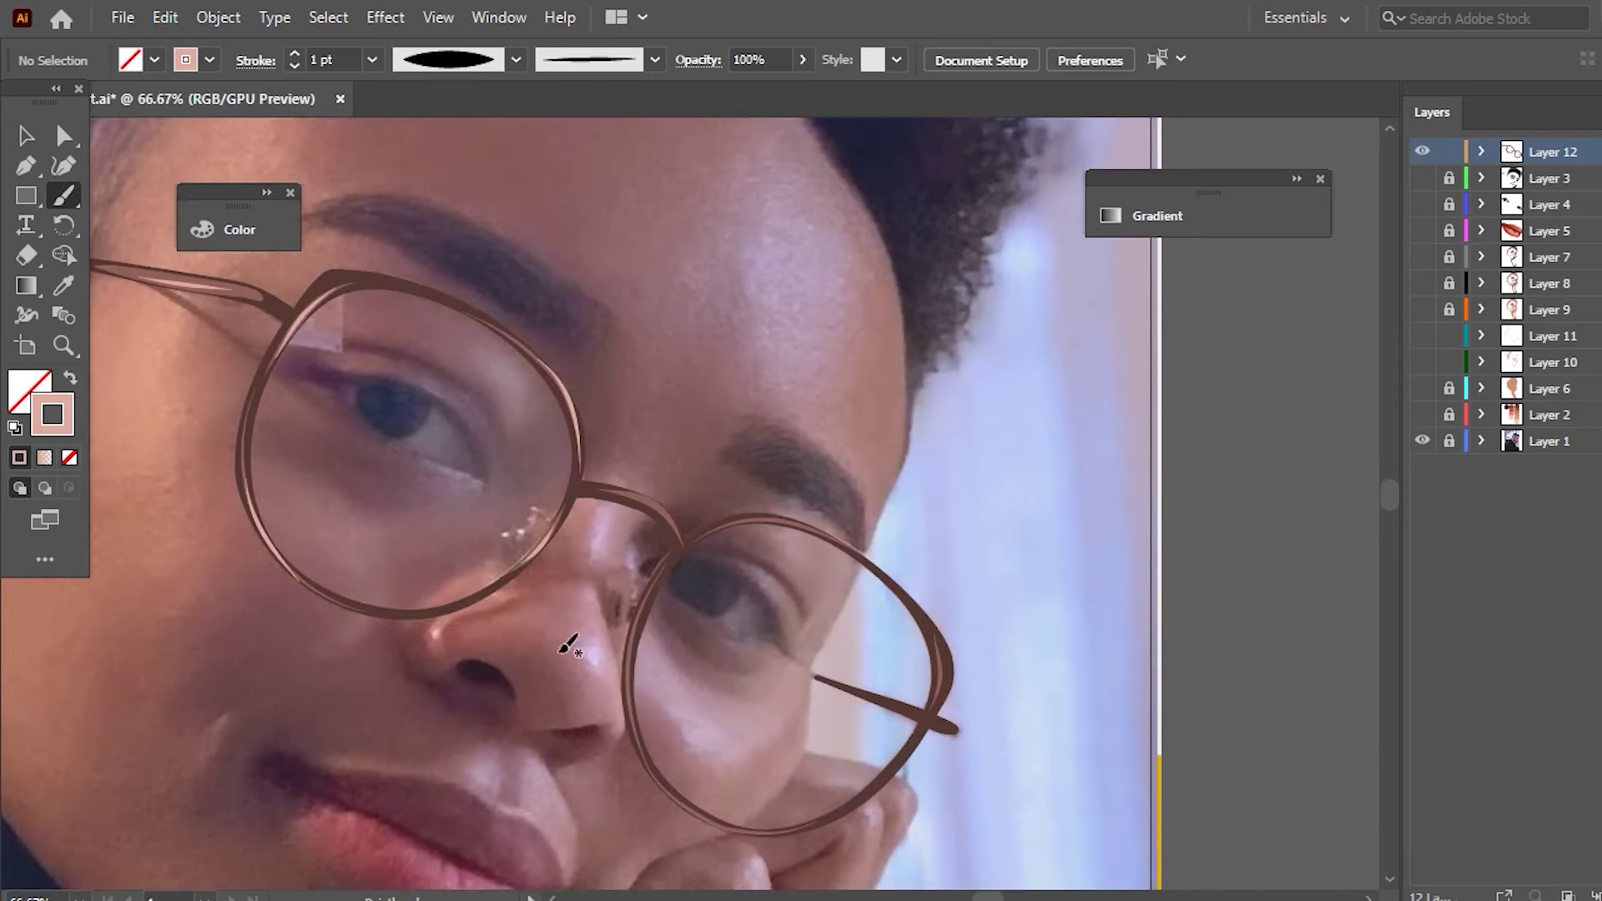
{"action": "scroll", "coordinate": [258, 435], "scroll_direction": "up", "scroll_amount": 1}
{"action": "scroll", "coordinate": [258, 434], "scroll_direction": "up", "scroll_amount": 2}
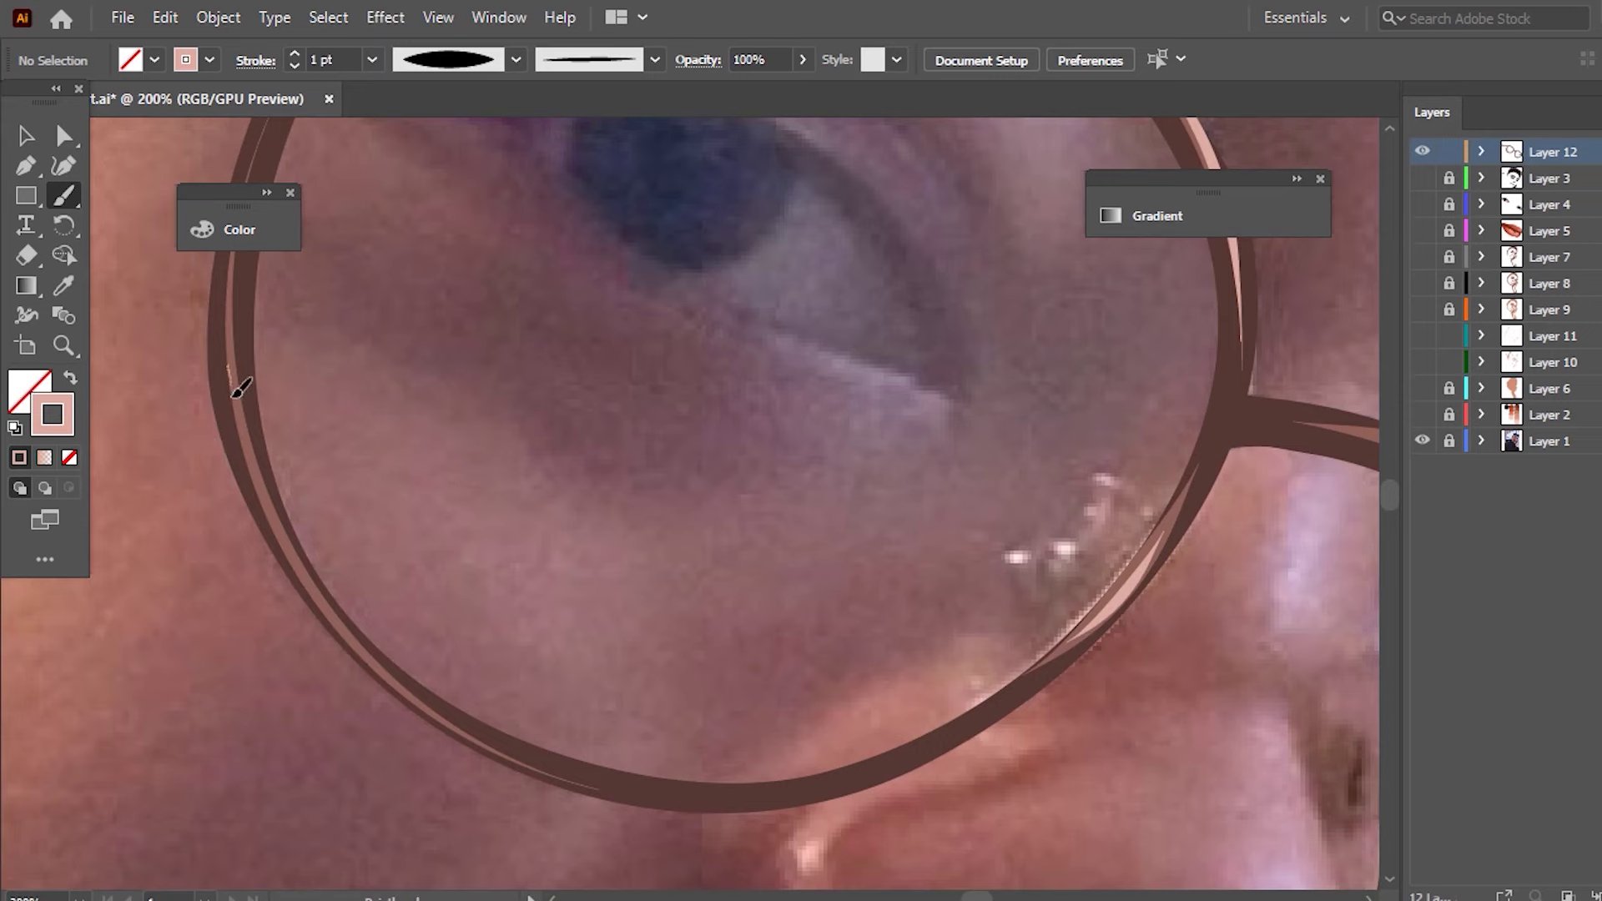
{"action": "left_click_drag", "start_coordinate": [340, 612], "coordinate": [436, 643]}
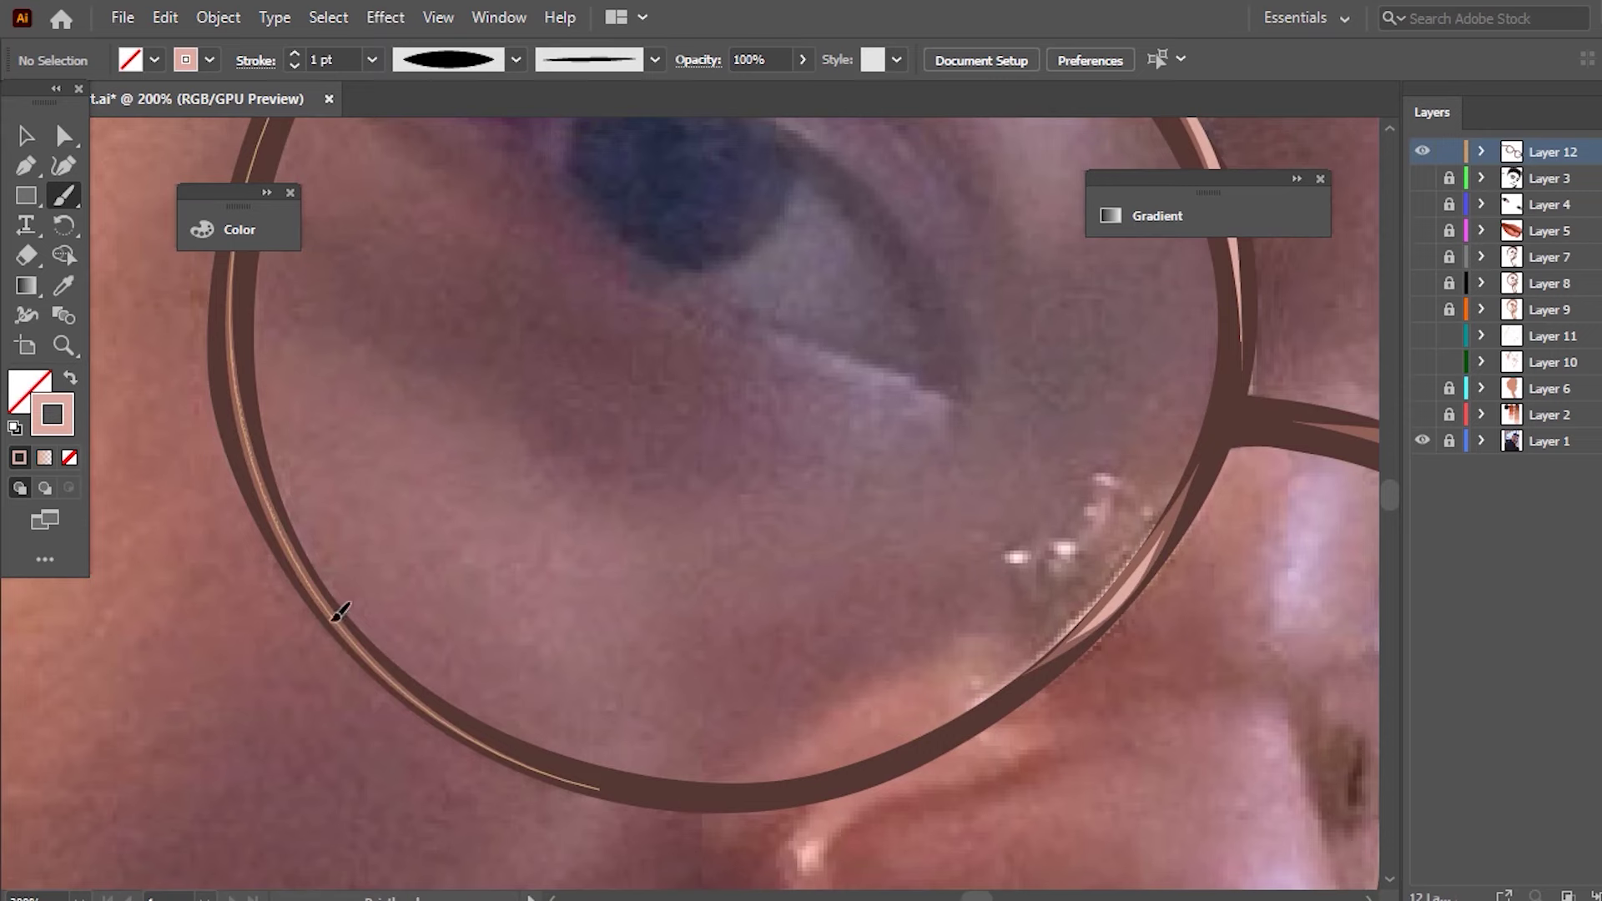
{"action": "left_click_drag", "start_coordinate": [470, 738], "coordinate": [471, 737]}
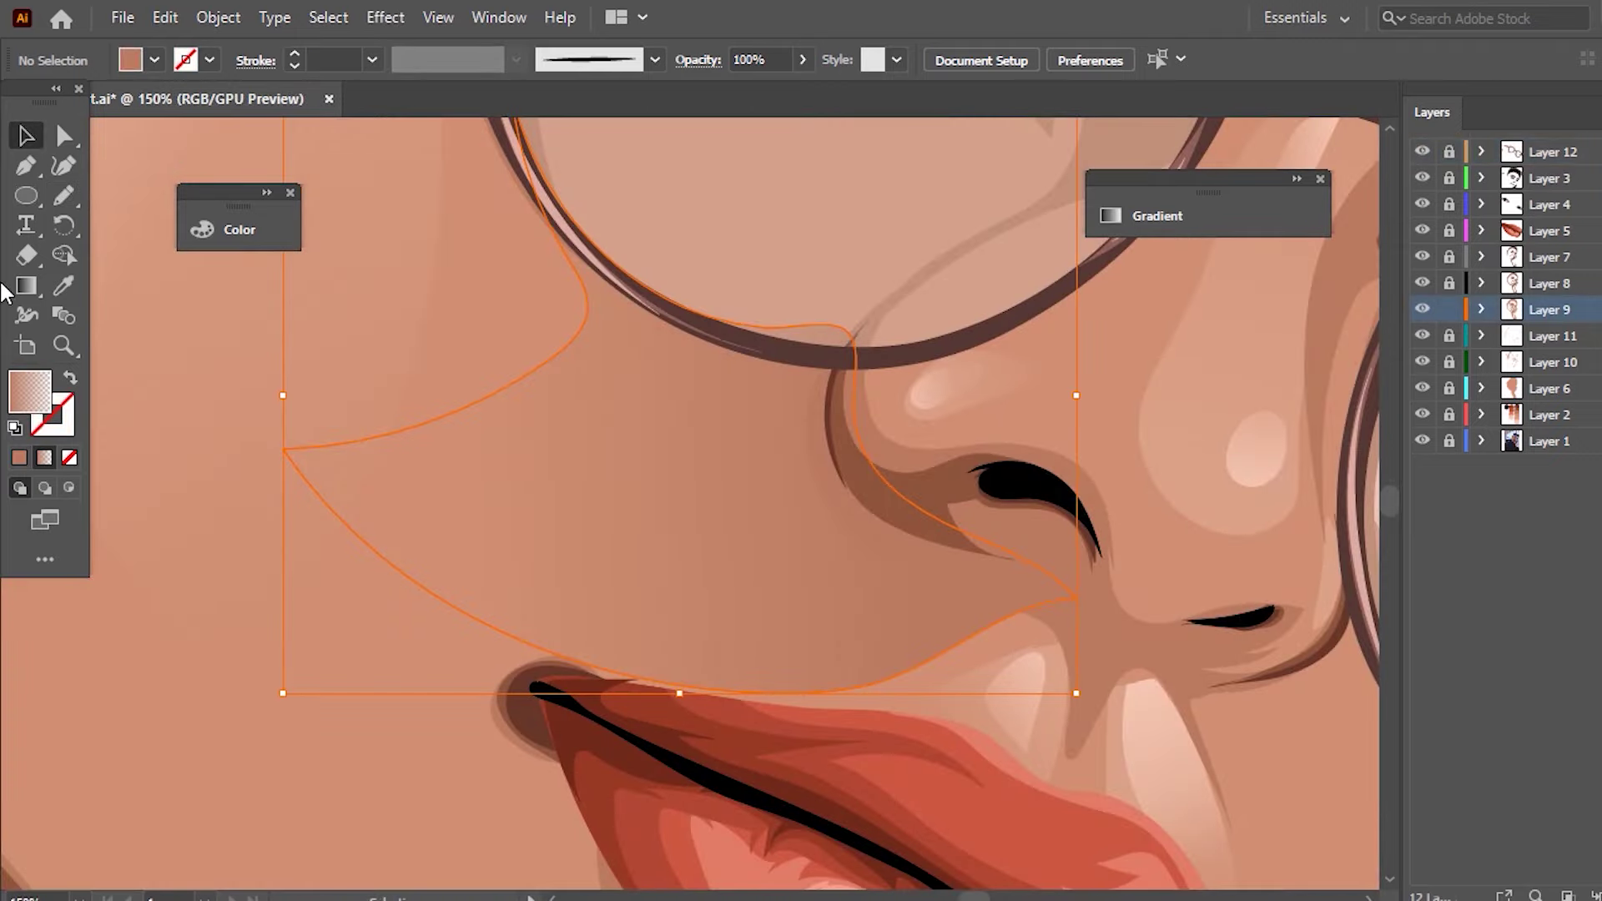
{"action": "left_click", "coordinate": [26, 285]}
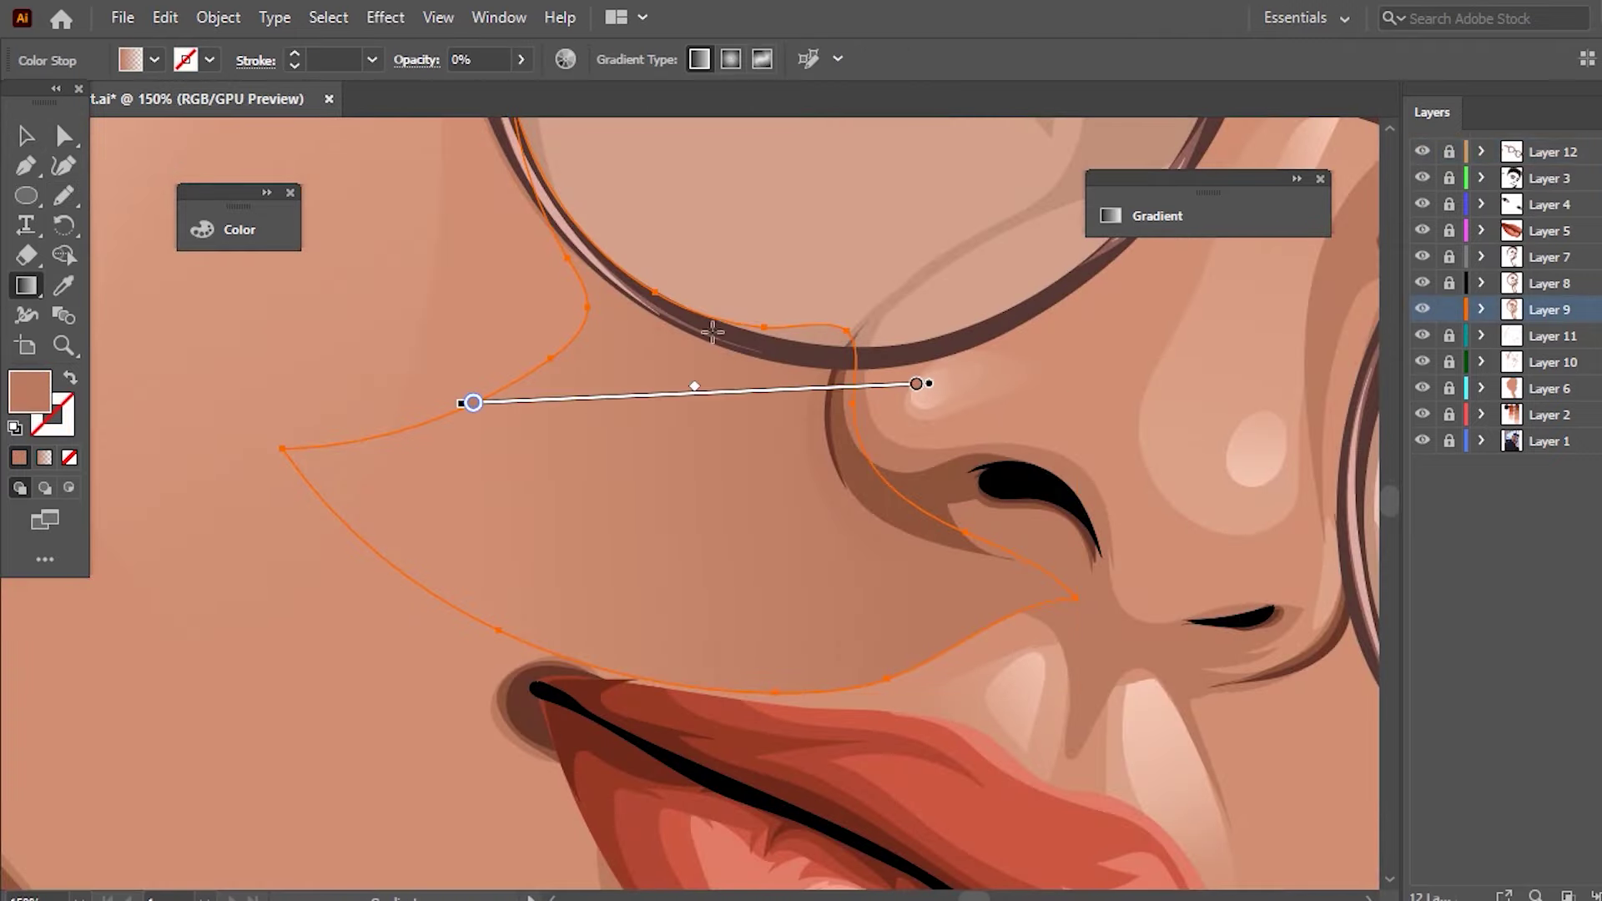
- Try a new angle for the cheek shadow's gradient, then undo to keep the original
{"action": "left_click_drag", "start_coordinate": [465, 400], "coordinate": [268, 276]}
{"action": "key", "text": "ctrl+minus"}
{"action": "mouse_move", "coordinate": [525, 337]}
{"action": "left_mouse_down"}
{"action": "mouse_move", "coordinate": [519, 209]}
{"action": "mouse_move", "coordinate": [543, 224]}
{"action": "left_mouse_up"}
{"action": "key", "text": "ctrl+z"}
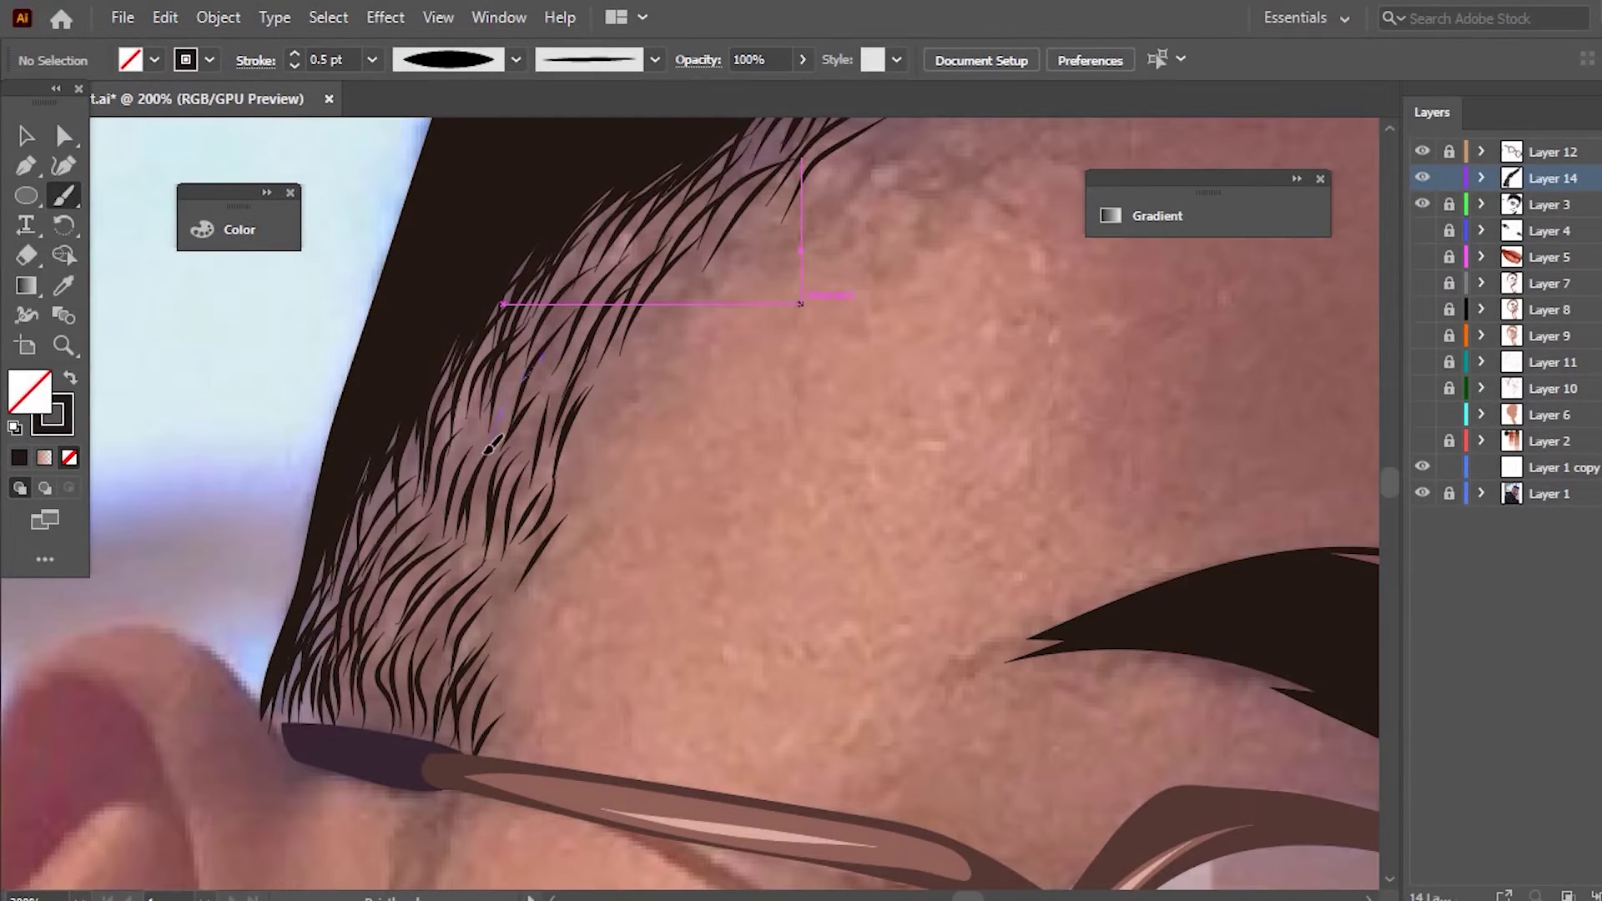
- Paint dark tapered hair strands along the upper and lower temple hairline
{"action": "left_click_drag", "start_coordinate": [552, 489], "coordinate": [590, 387]}
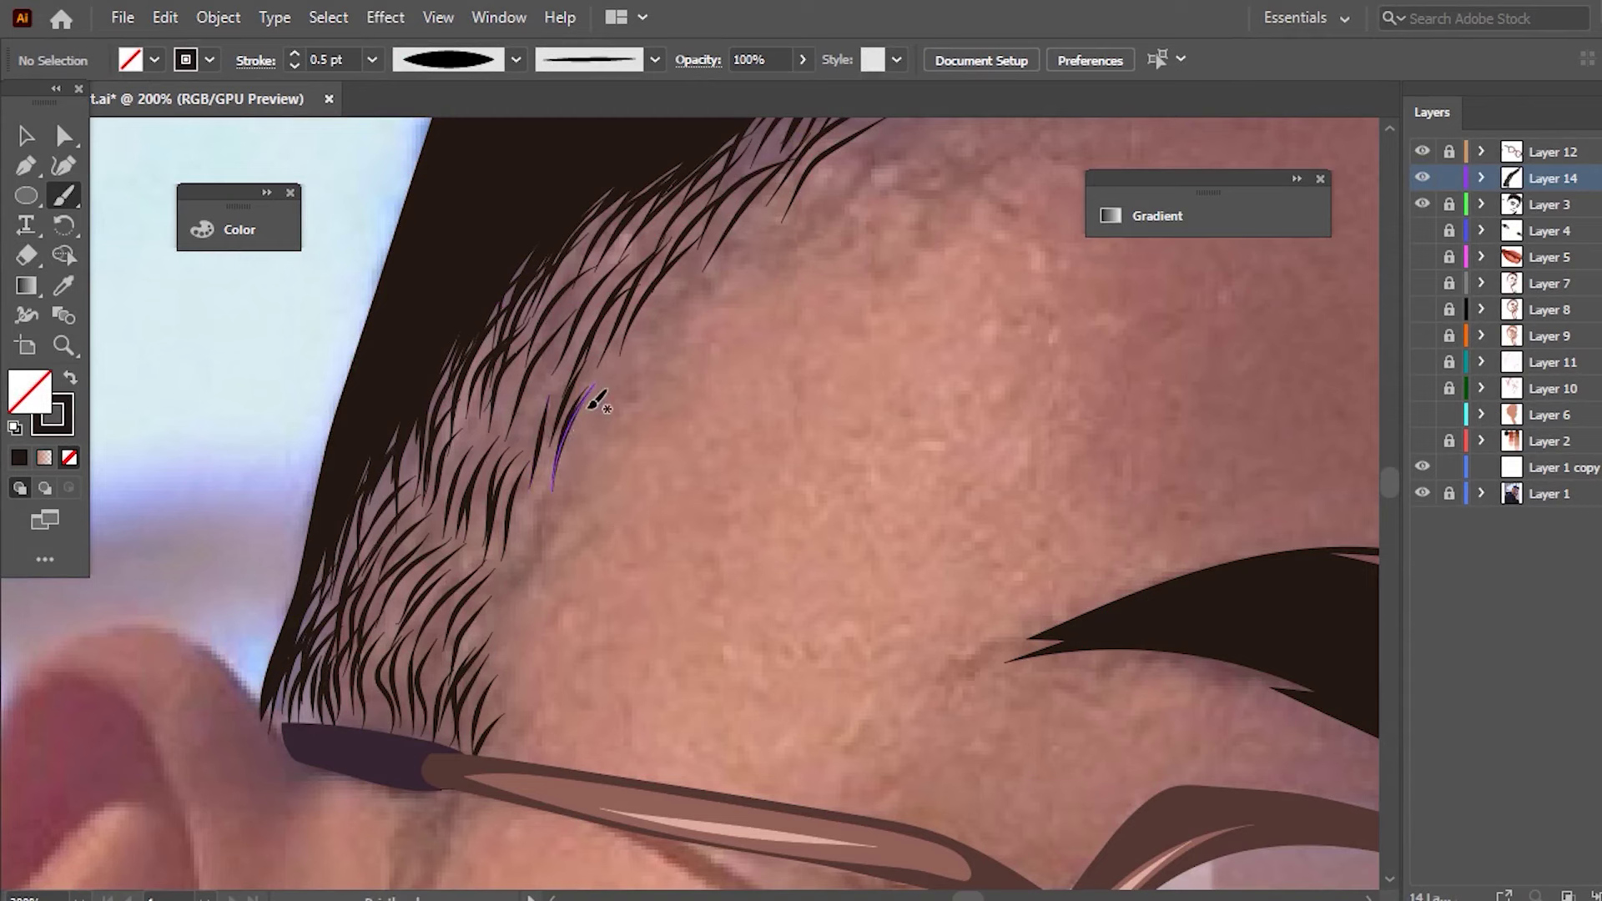
{"action": "left_click_drag", "start_coordinate": [542, 484], "coordinate": [506, 617]}
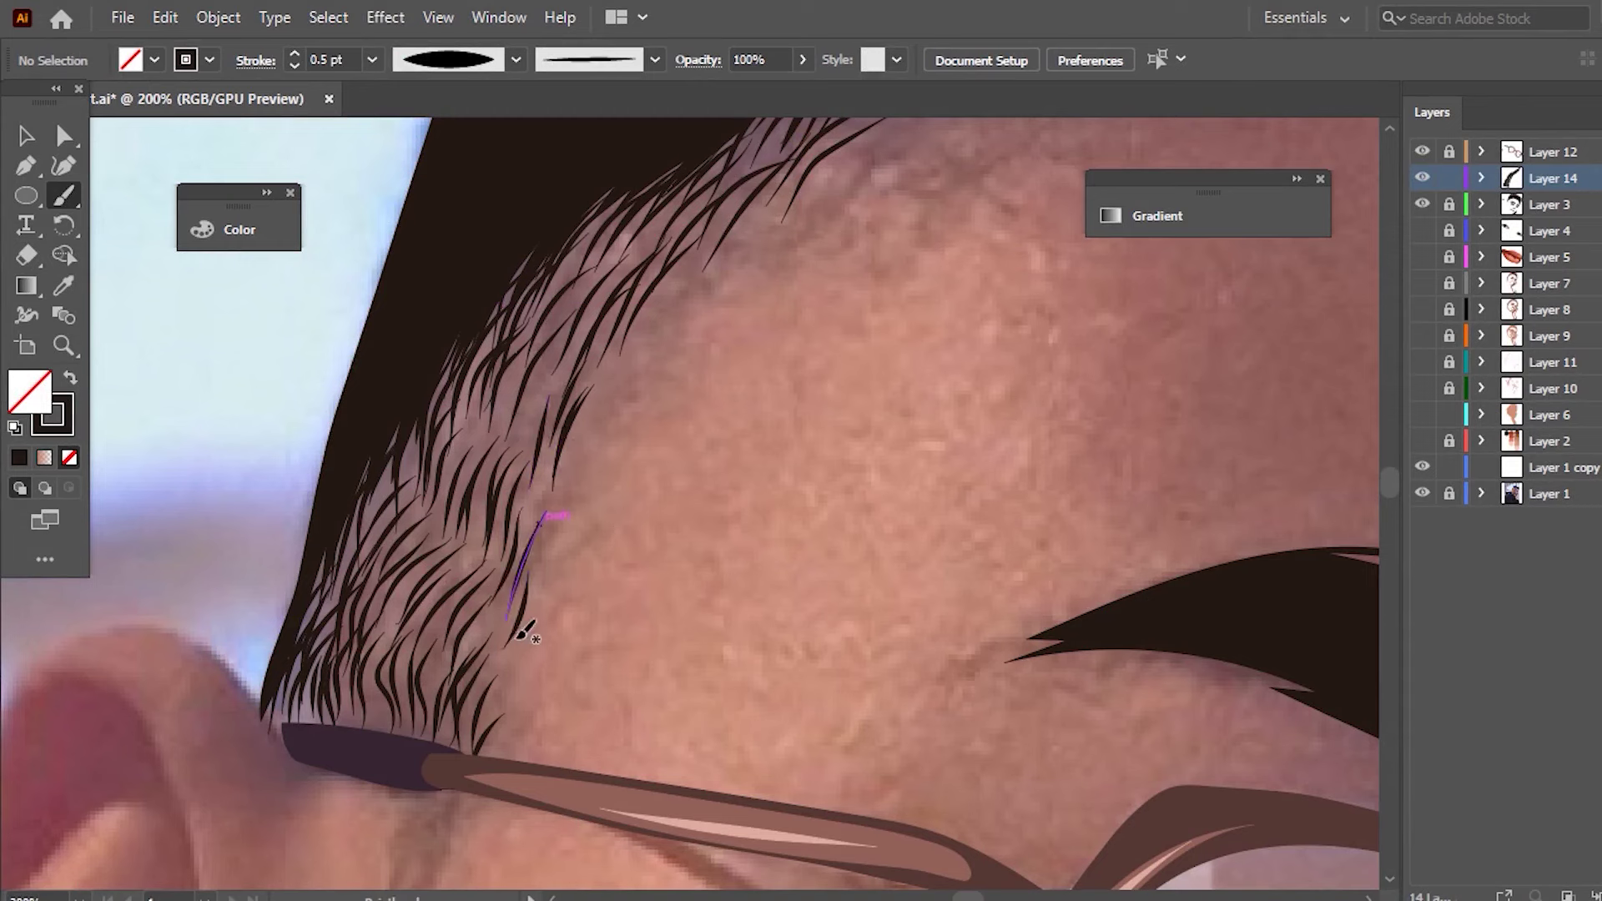
{"action": "left_click_drag", "start_coordinate": [509, 676], "coordinate": [482, 750]}
{"action": "left_click_drag", "start_coordinate": [573, 313], "coordinate": [504, 438]}
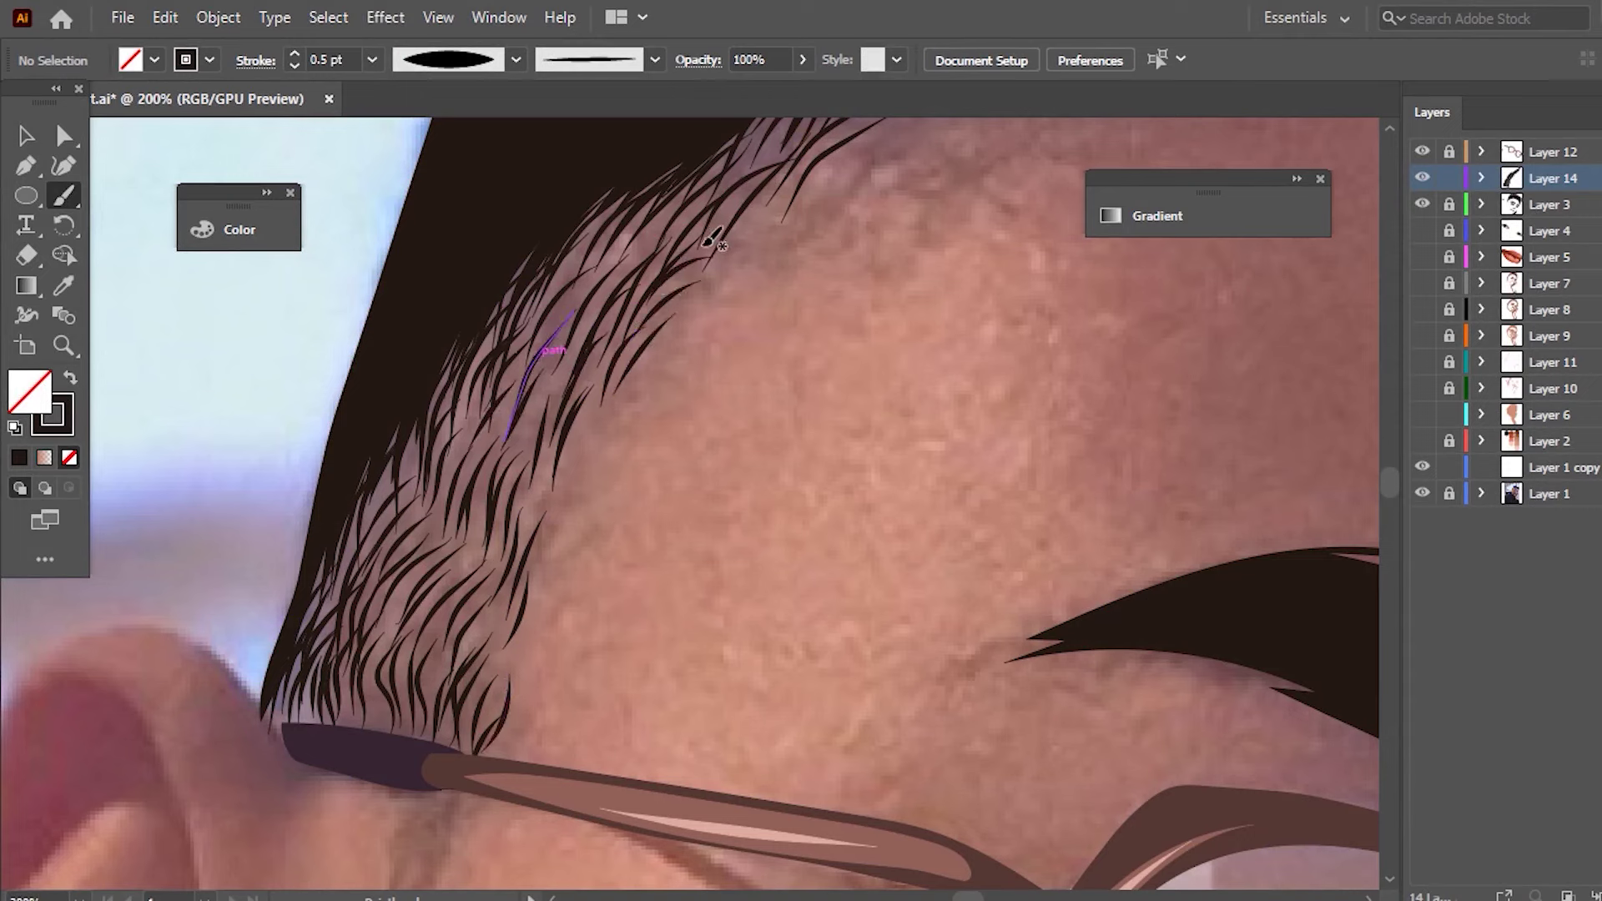
{"action": "left_click_drag", "start_coordinate": [594, 412], "coordinate": [542, 499]}
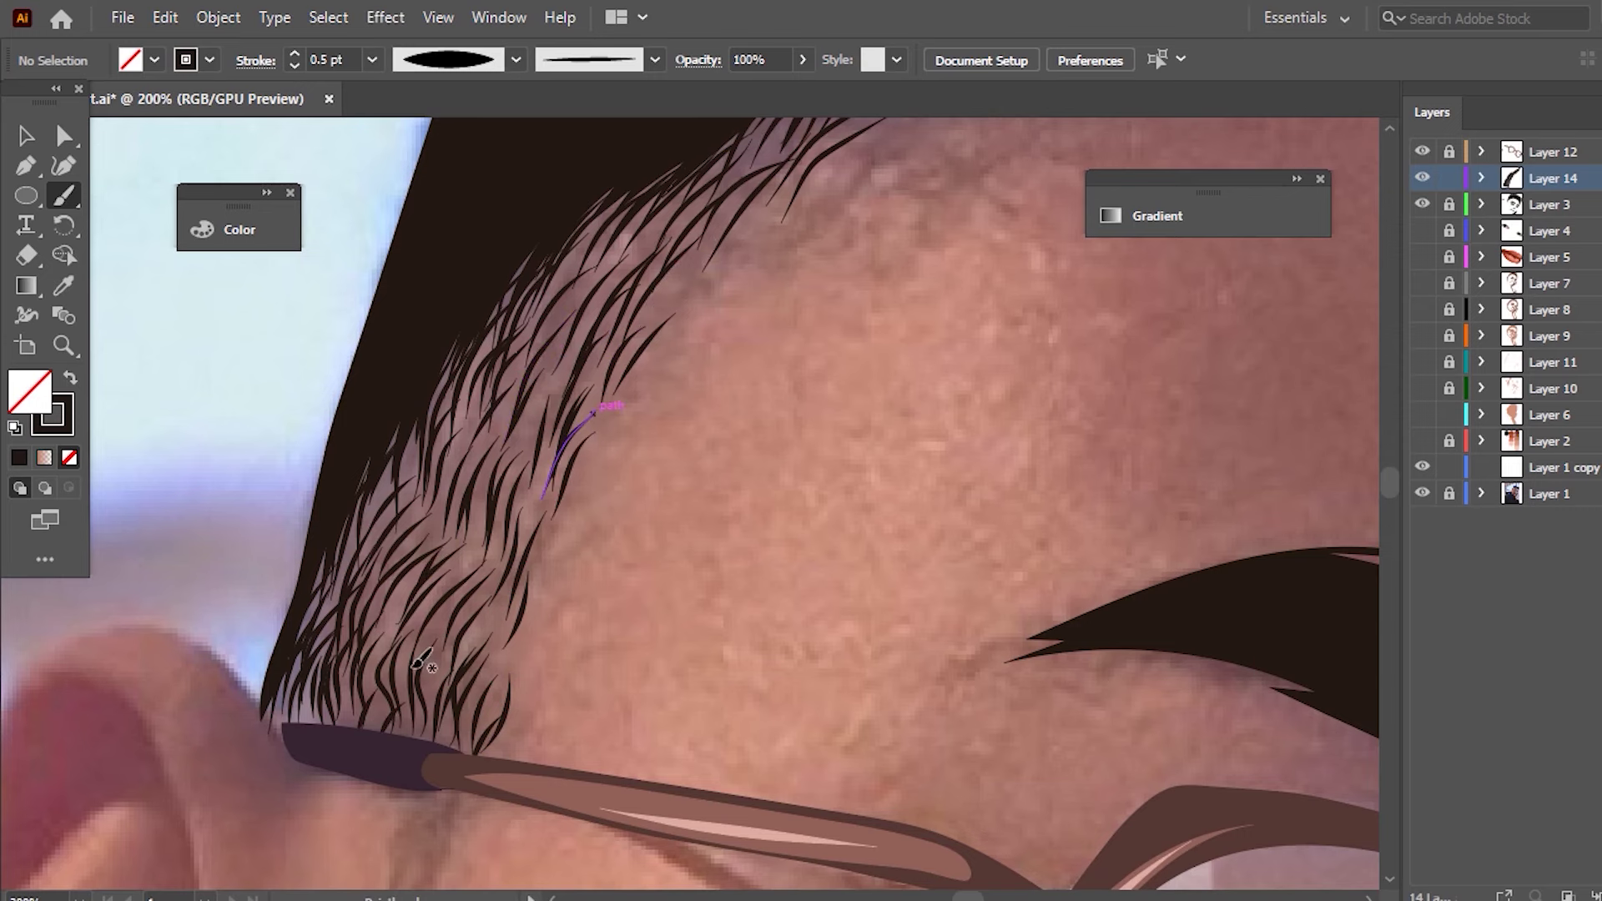
{"action": "scroll", "coordinate": [412, 667], "scroll_direction": "down", "scroll_amount": 3}
{"action": "scroll", "coordinate": [799, 300], "scroll_direction": "up", "scroll_amount": 4}
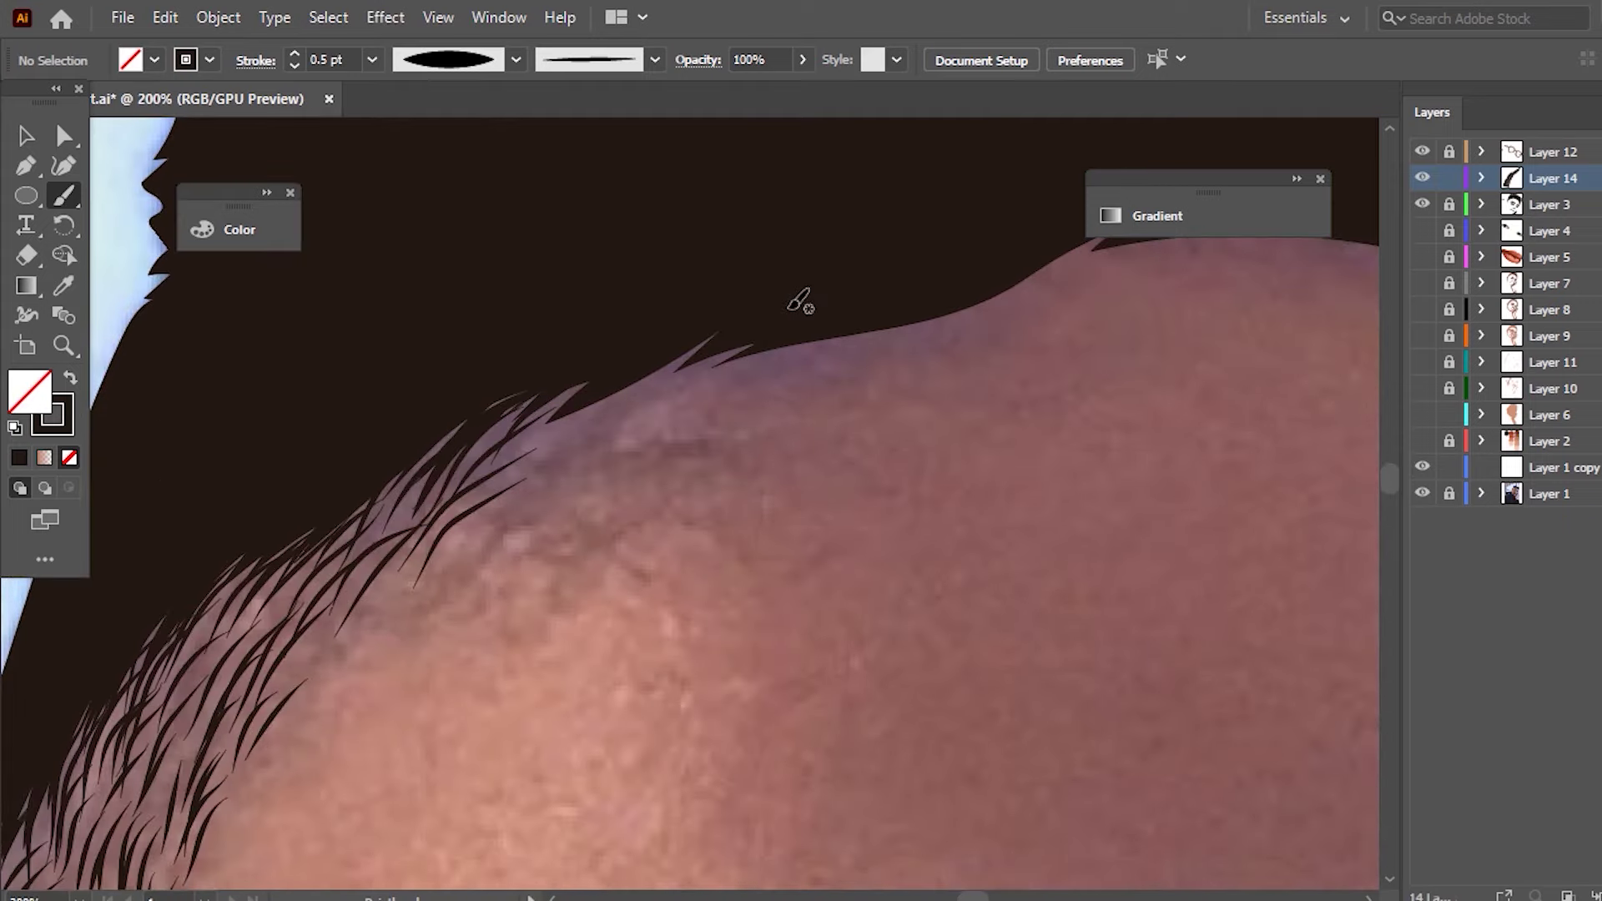
- Add many dark tapered strands across the forehead hairline, filling in the left side
{"action": "left_click_drag", "start_coordinate": [555, 419], "coordinate": [551, 426]}
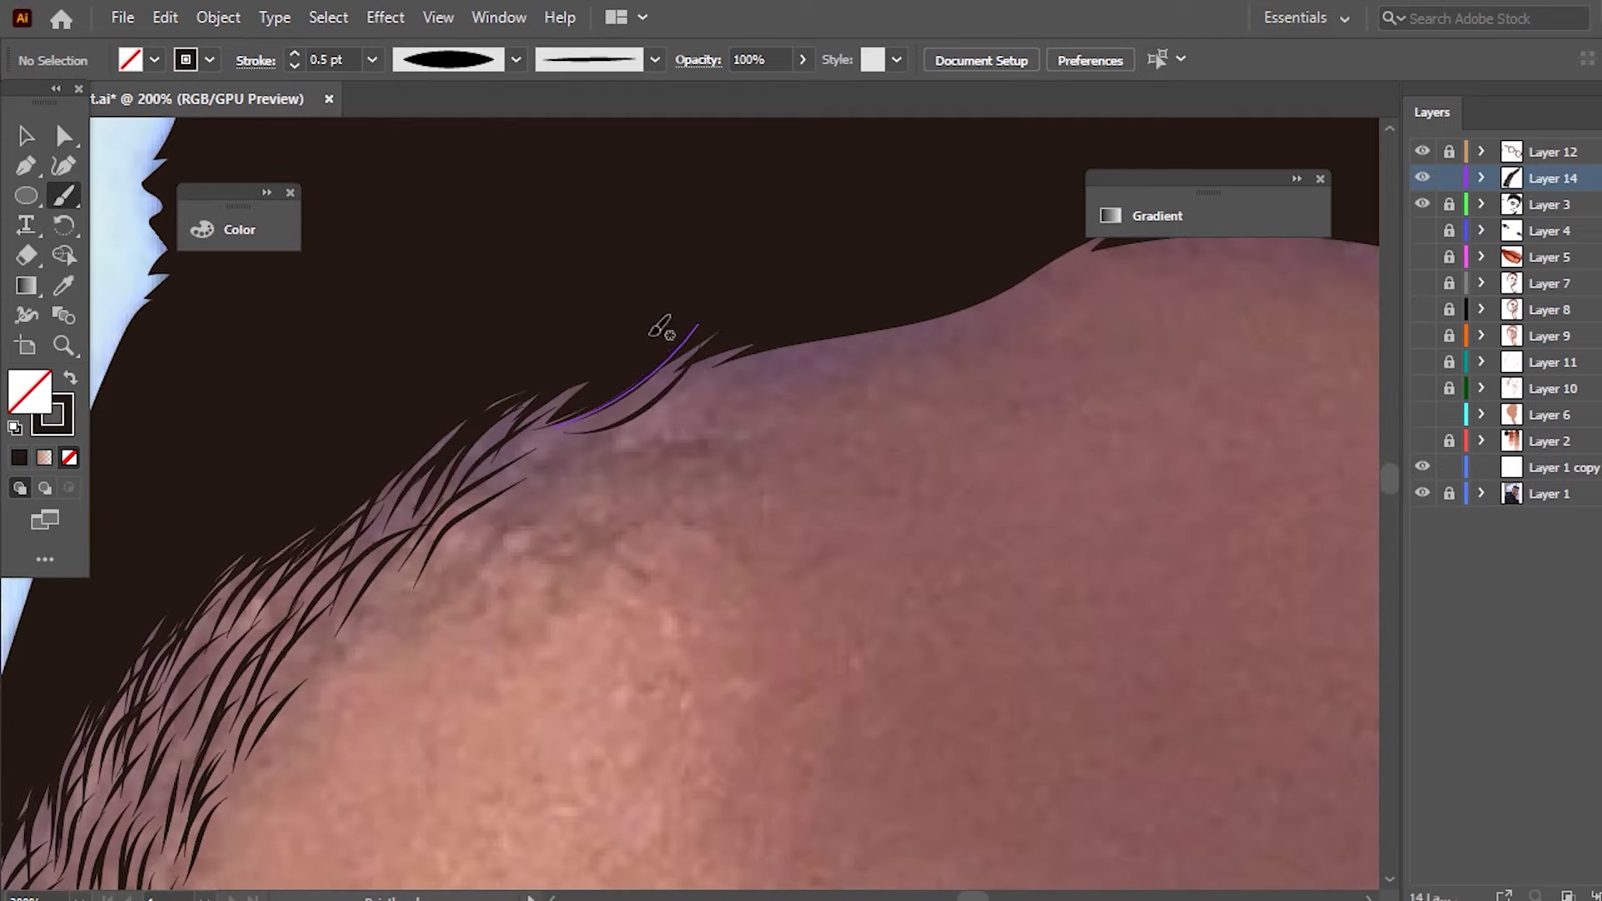
{"action": "left_click_drag", "start_coordinate": [677, 372], "coordinate": [667, 380]}
{"action": "left_click_drag", "start_coordinate": [834, 337], "coordinate": [730, 367]}
{"action": "left_click_drag", "start_coordinate": [897, 327], "coordinate": [672, 388]}
{"action": "left_click_drag", "start_coordinate": [941, 302], "coordinate": [826, 346]}
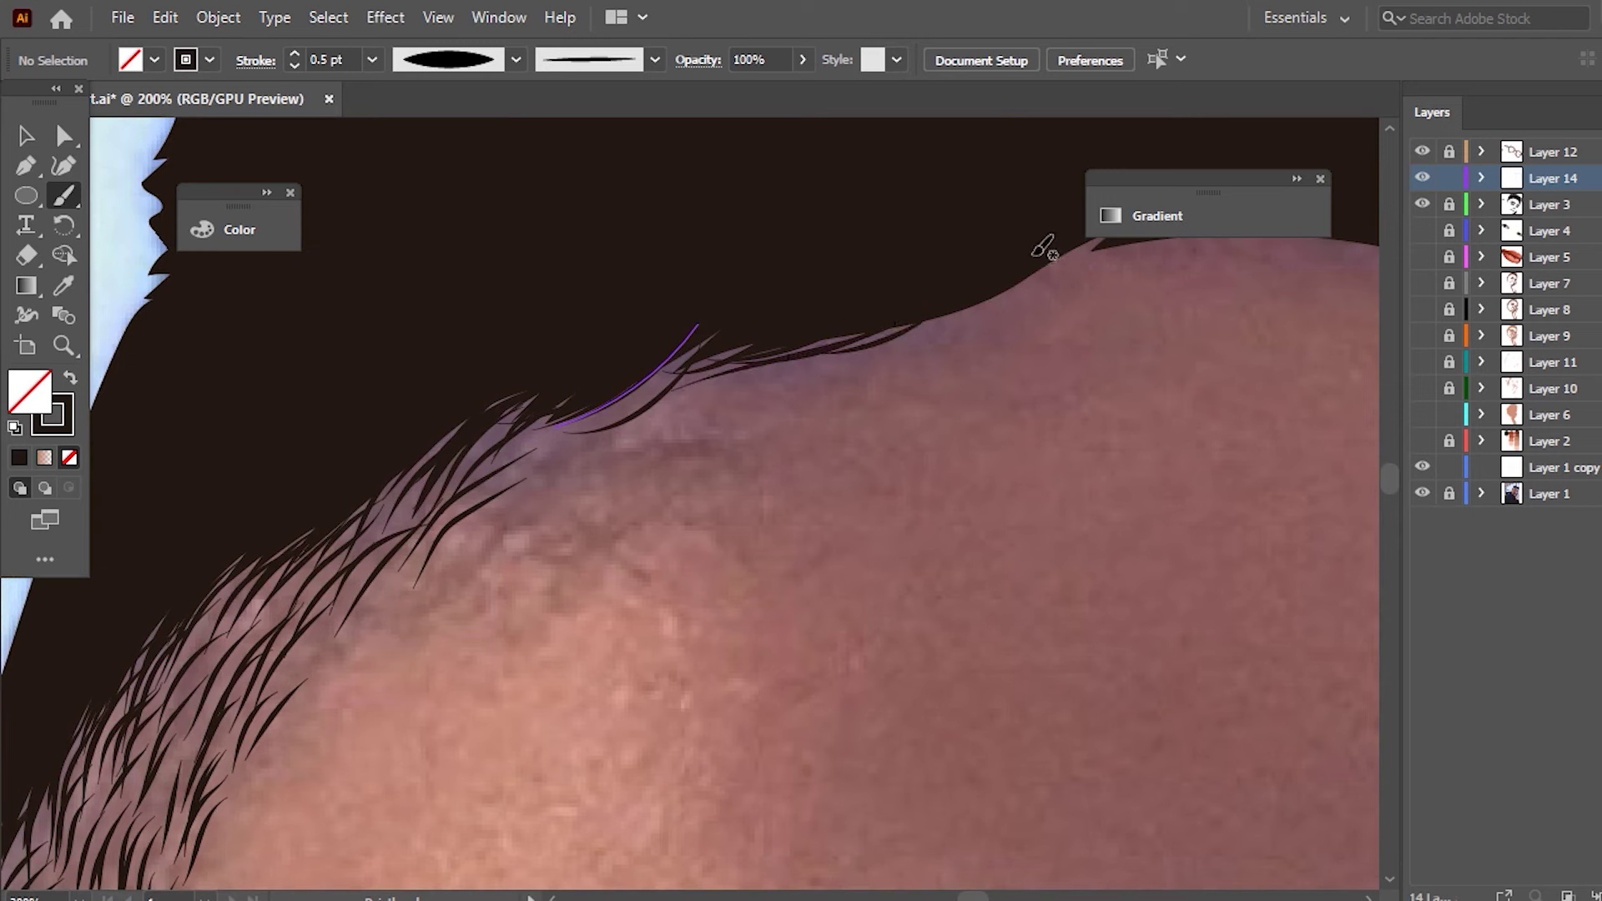
{"action": "left_click_drag", "start_coordinate": [1036, 246], "coordinate": [886, 341]}
{"action": "mouse_move", "coordinate": [779, 338]}
{"action": "left_mouse_down"}
{"action": "mouse_move", "coordinate": [671, 367]}
{"action": "mouse_move", "coordinate": [511, 461]}
{"action": "left_mouse_up"}
{"action": "mouse_move", "coordinate": [593, 413]}
{"action": "left_mouse_down"}
{"action": "mouse_move", "coordinate": [484, 476]}
{"action": "mouse_move", "coordinate": [479, 509]}
{"action": "left_mouse_up"}
{"action": "mouse_move", "coordinate": [593, 472]}
{"action": "left_mouse_down"}
{"action": "mouse_move", "coordinate": [455, 539]}
{"action": "mouse_move", "coordinate": [326, 638]}
{"action": "left_mouse_up"}
- Add strands at the forehead top and right hairline, and begin the collar outline from the neck
{"action": "scroll", "coordinate": [441, 424], "scroll_direction": "down", "scroll_amount": 3}
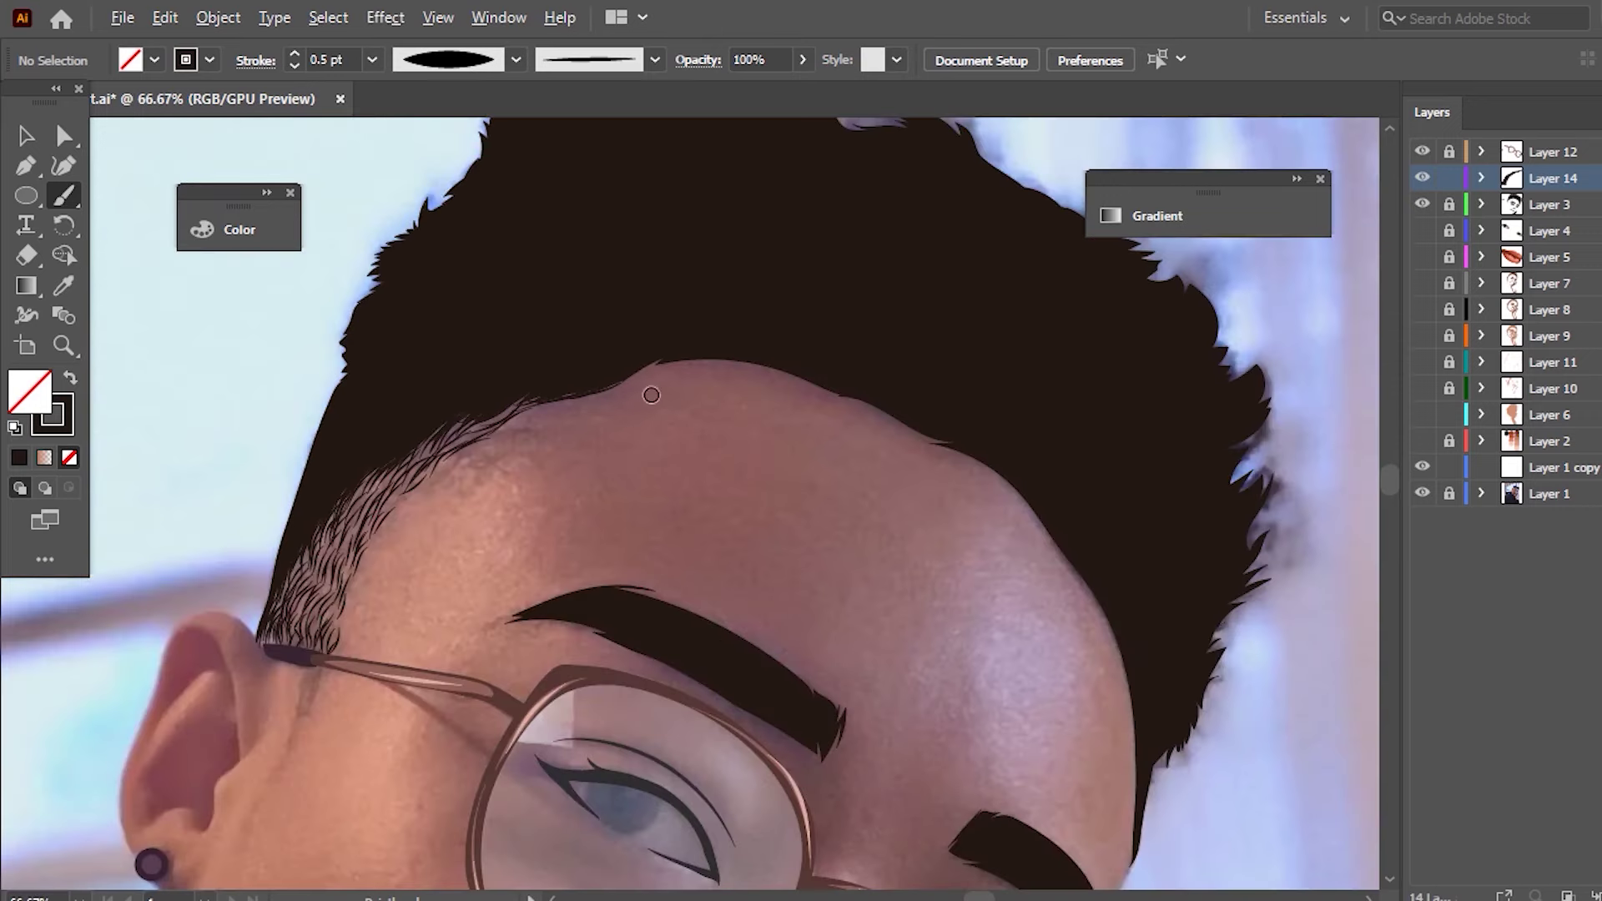
{"action": "scroll", "coordinate": [651, 395], "scroll_direction": "up", "scroll_amount": 3}
{"action": "scroll", "coordinate": [594, 318], "scroll_direction": "down", "scroll_amount": 3}
{"action": "scroll", "coordinate": [719, 322], "scroll_direction": "up", "scroll_amount": 1}
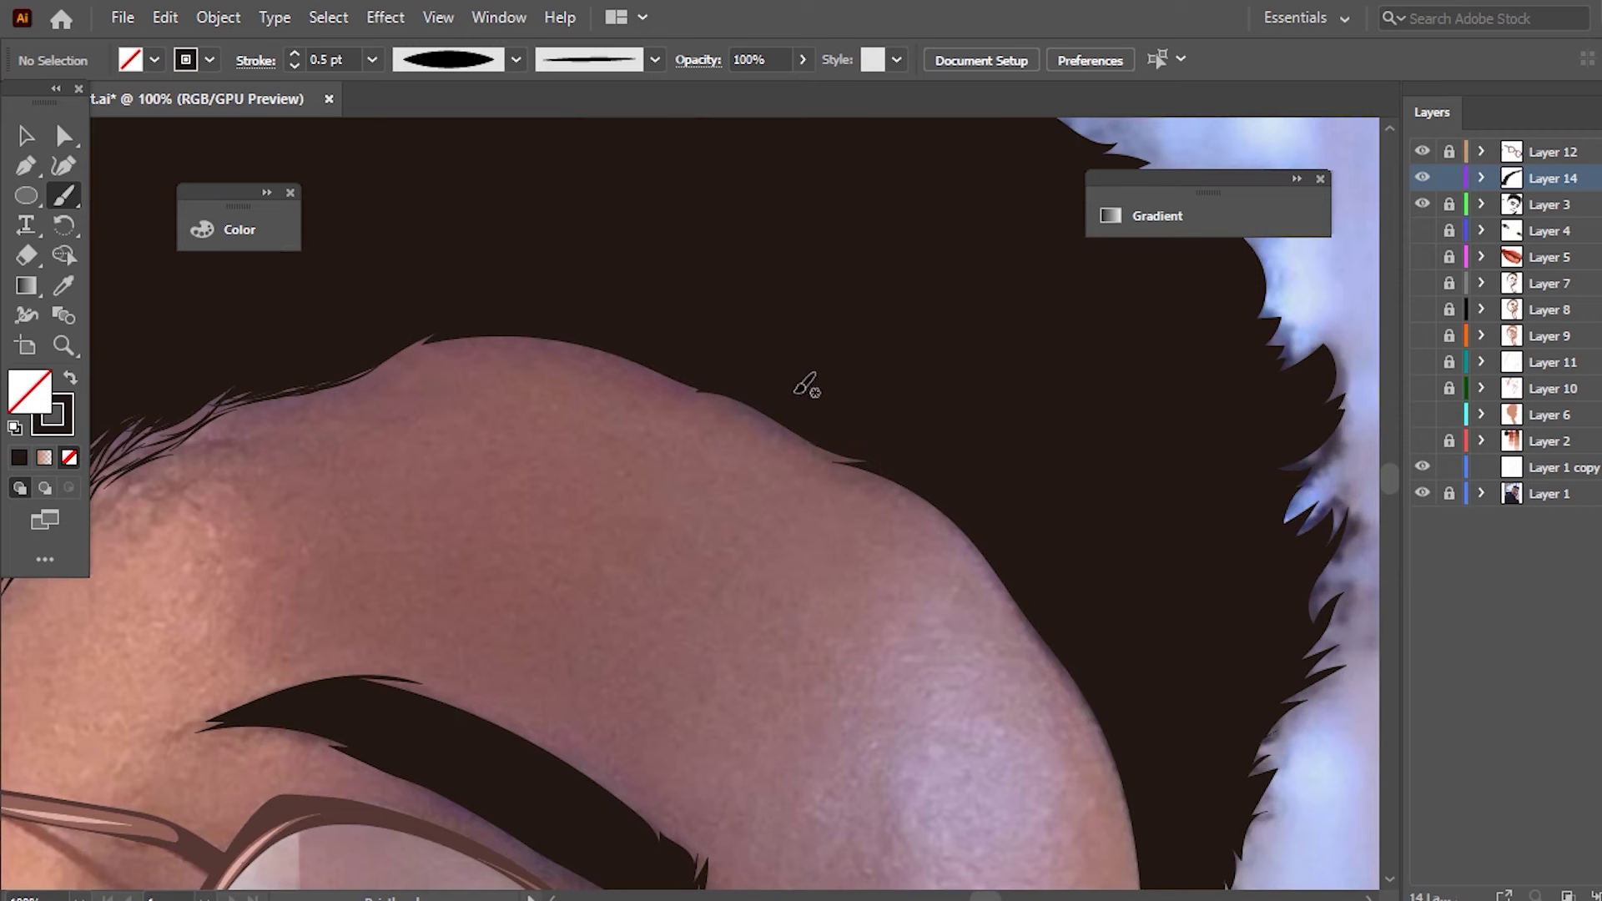
{"action": "left_click_drag", "start_coordinate": [734, 397], "coordinate": [621, 367]}
{"action": "left_click_drag", "start_coordinate": [965, 532], "coordinate": [924, 504]}
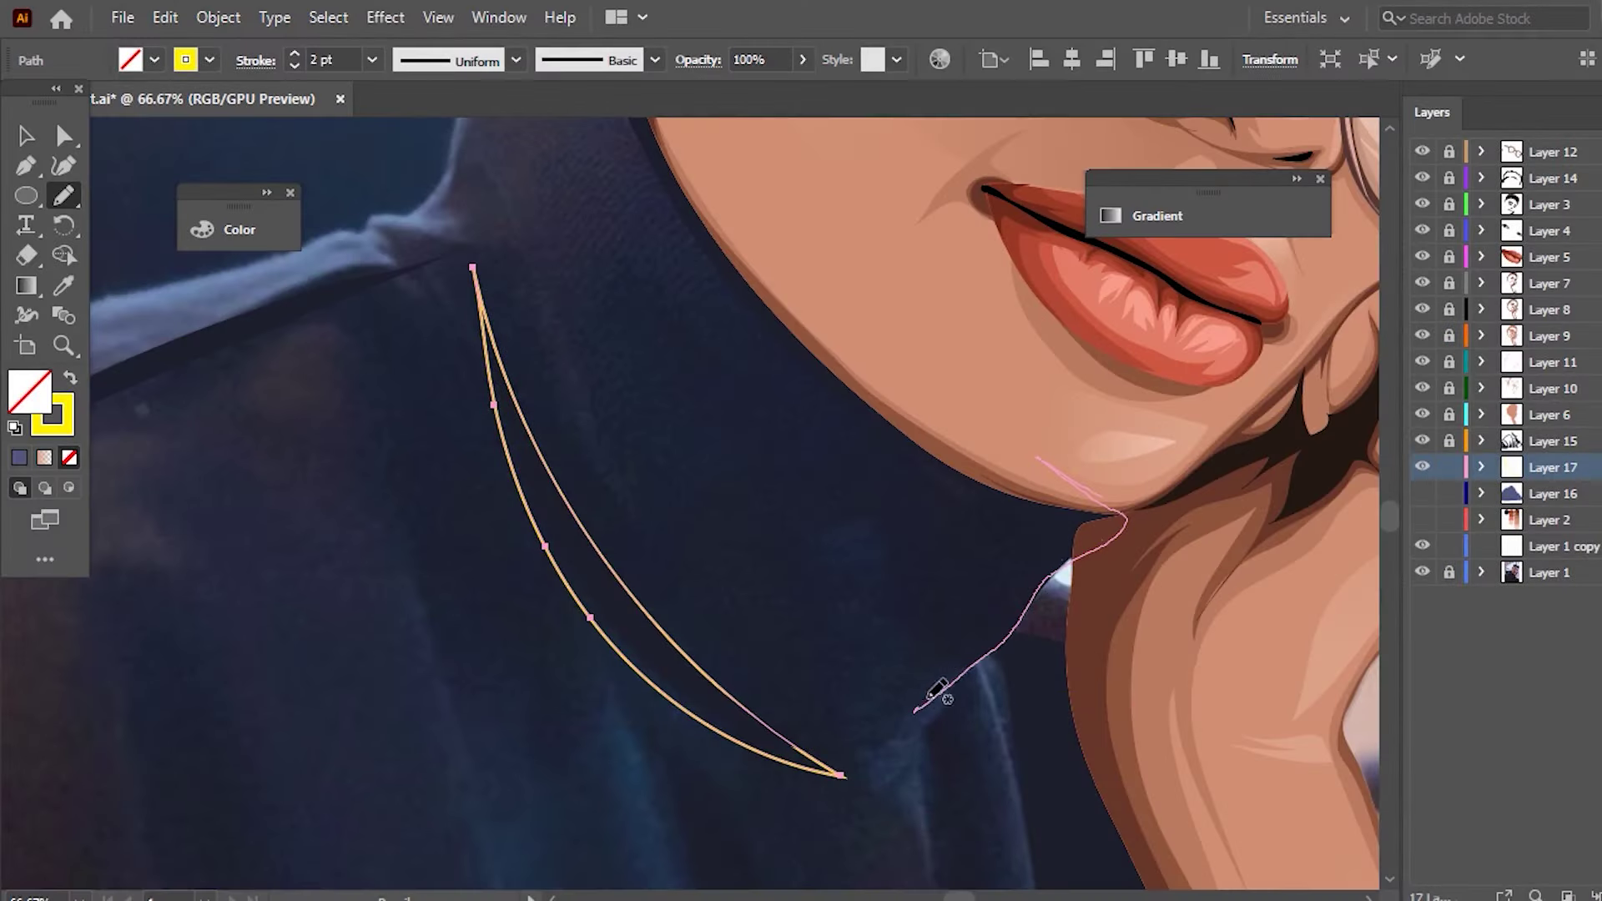
{"action": "mouse_move", "coordinate": [926, 699]}
{"action": "left_mouse_down"}
{"action": "mouse_move", "coordinate": [955, 534]}
{"action": "mouse_move", "coordinate": [857, 461]}
{"action": "mouse_move", "coordinate": [857, 431]}
{"action": "mouse_move", "coordinate": [589, 151]}
{"action": "left_mouse_up"}
{"action": "scroll", "coordinate": [951, 390], "scroll_direction": "up", "scroll_amount": 3}
- Pencil-trace the turtleneck collar edge from the collar top along the jaw to the chin
{"action": "scroll", "coordinate": [893, 384], "scroll_direction": "up", "scroll_amount": 2}
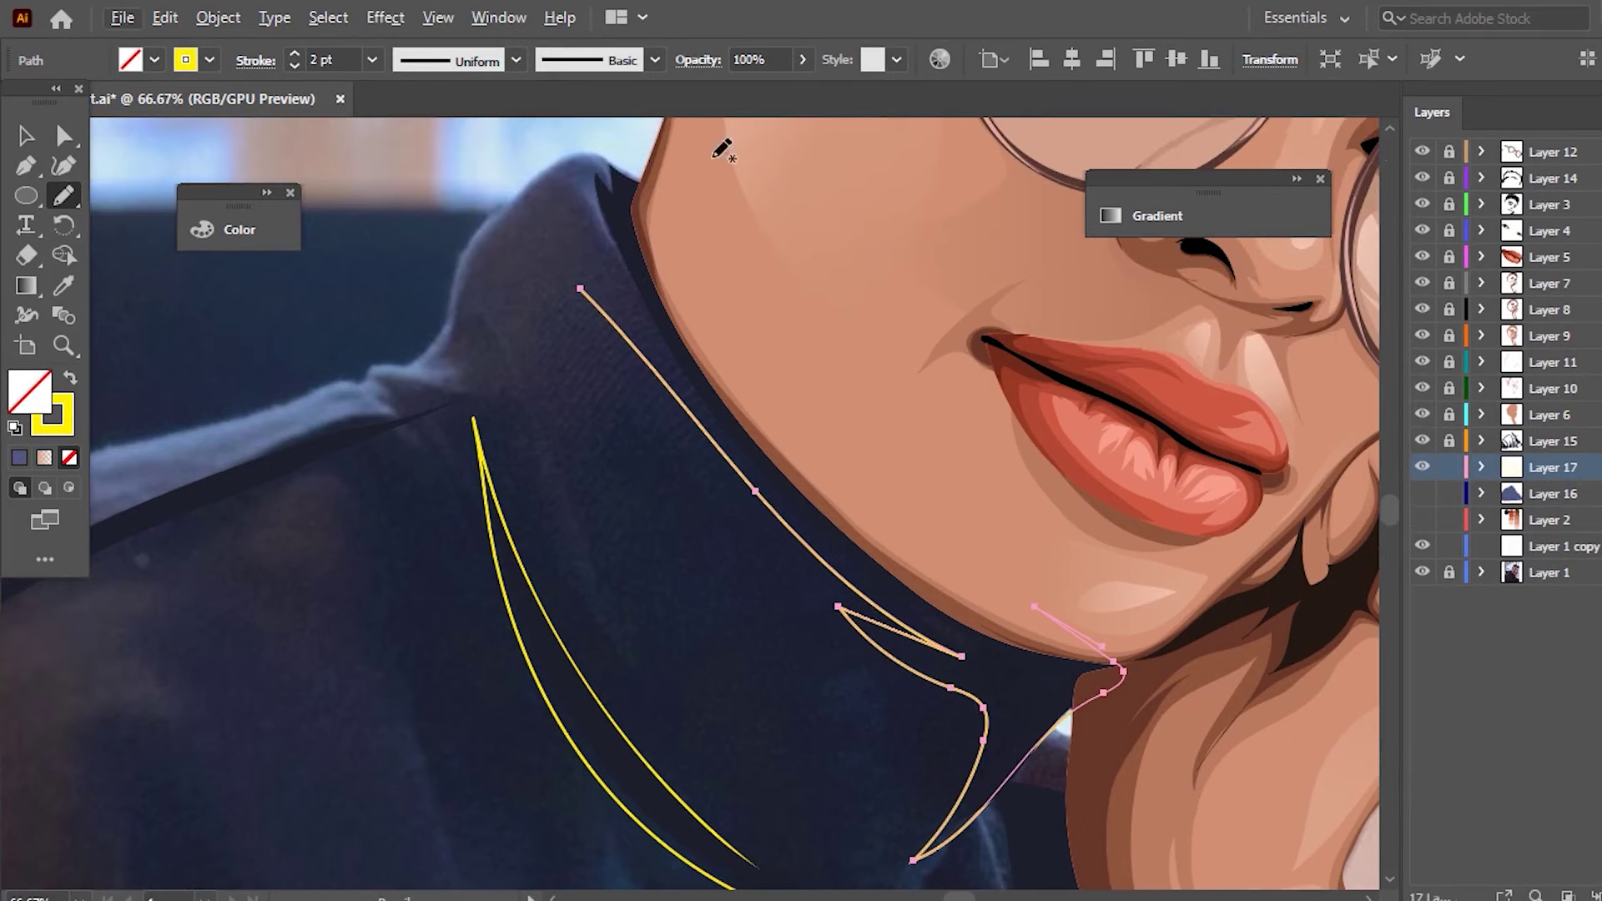
{"action": "left_click_drag", "start_coordinate": [915, 490], "coordinate": [682, 202]}
{"action": "mouse_move", "coordinate": [659, 367]}
{"action": "left_mouse_down"}
{"action": "mouse_move", "coordinate": [716, 434]}
{"action": "mouse_move", "coordinate": [632, 273]}
{"action": "left_mouse_up"}
{"action": "left_click_drag", "start_coordinate": [590, 160], "coordinate": [1112, 686]}
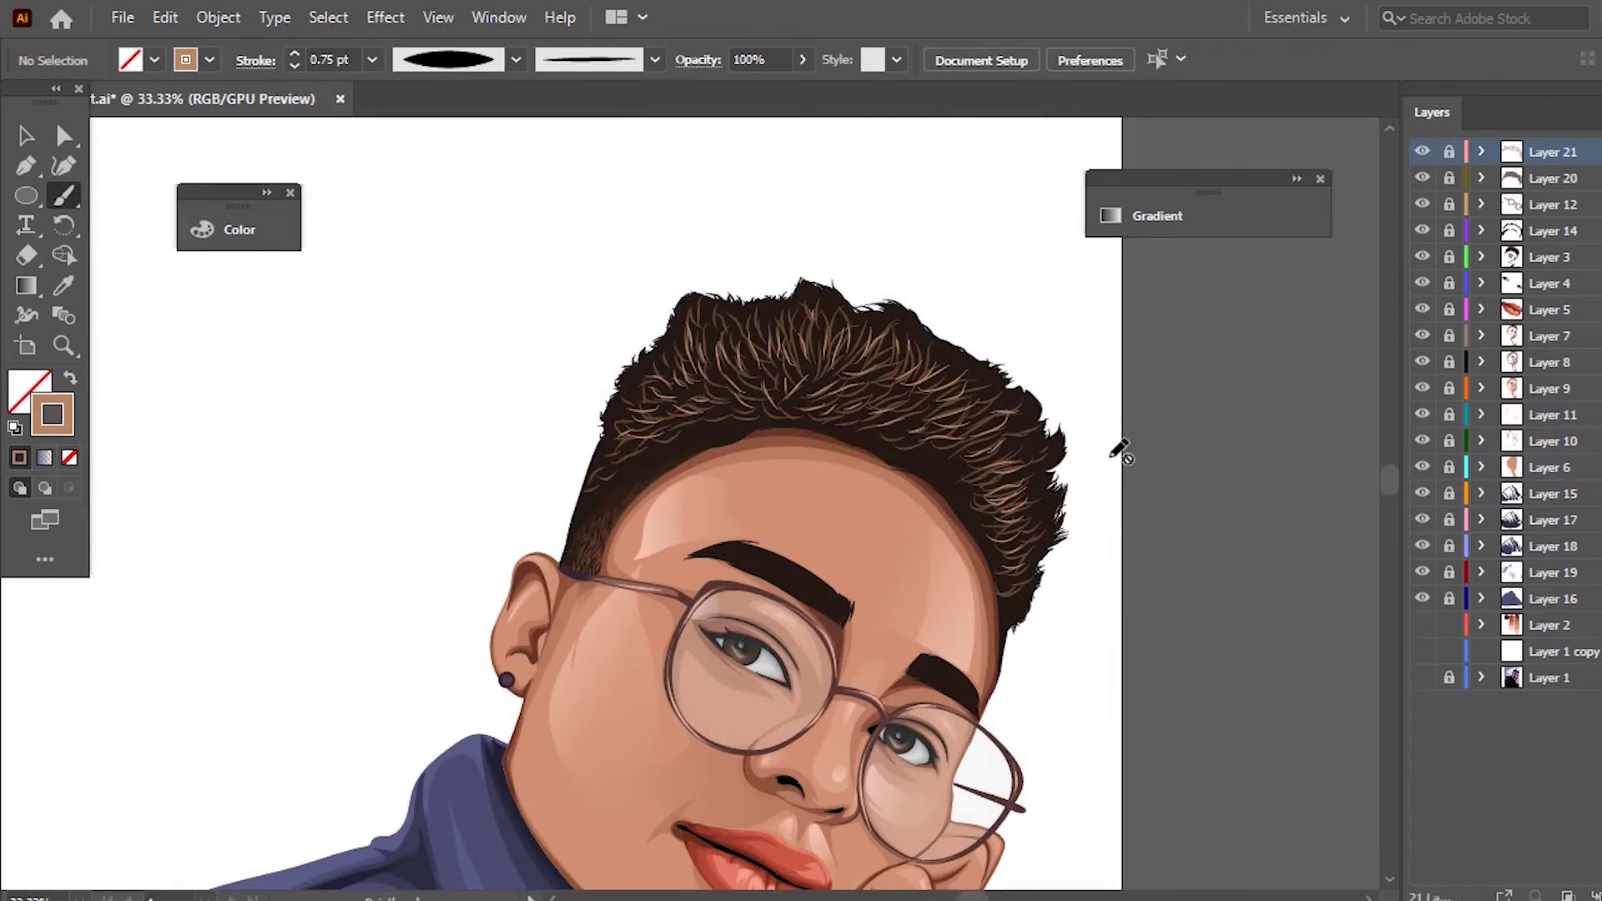
- Select the hair strands on Layers 21 and 20 and lower their opacity to 38% and 35%
{"action": "scroll", "coordinate": [1007, 402], "scroll_direction": "down", "scroll_amount": 2}
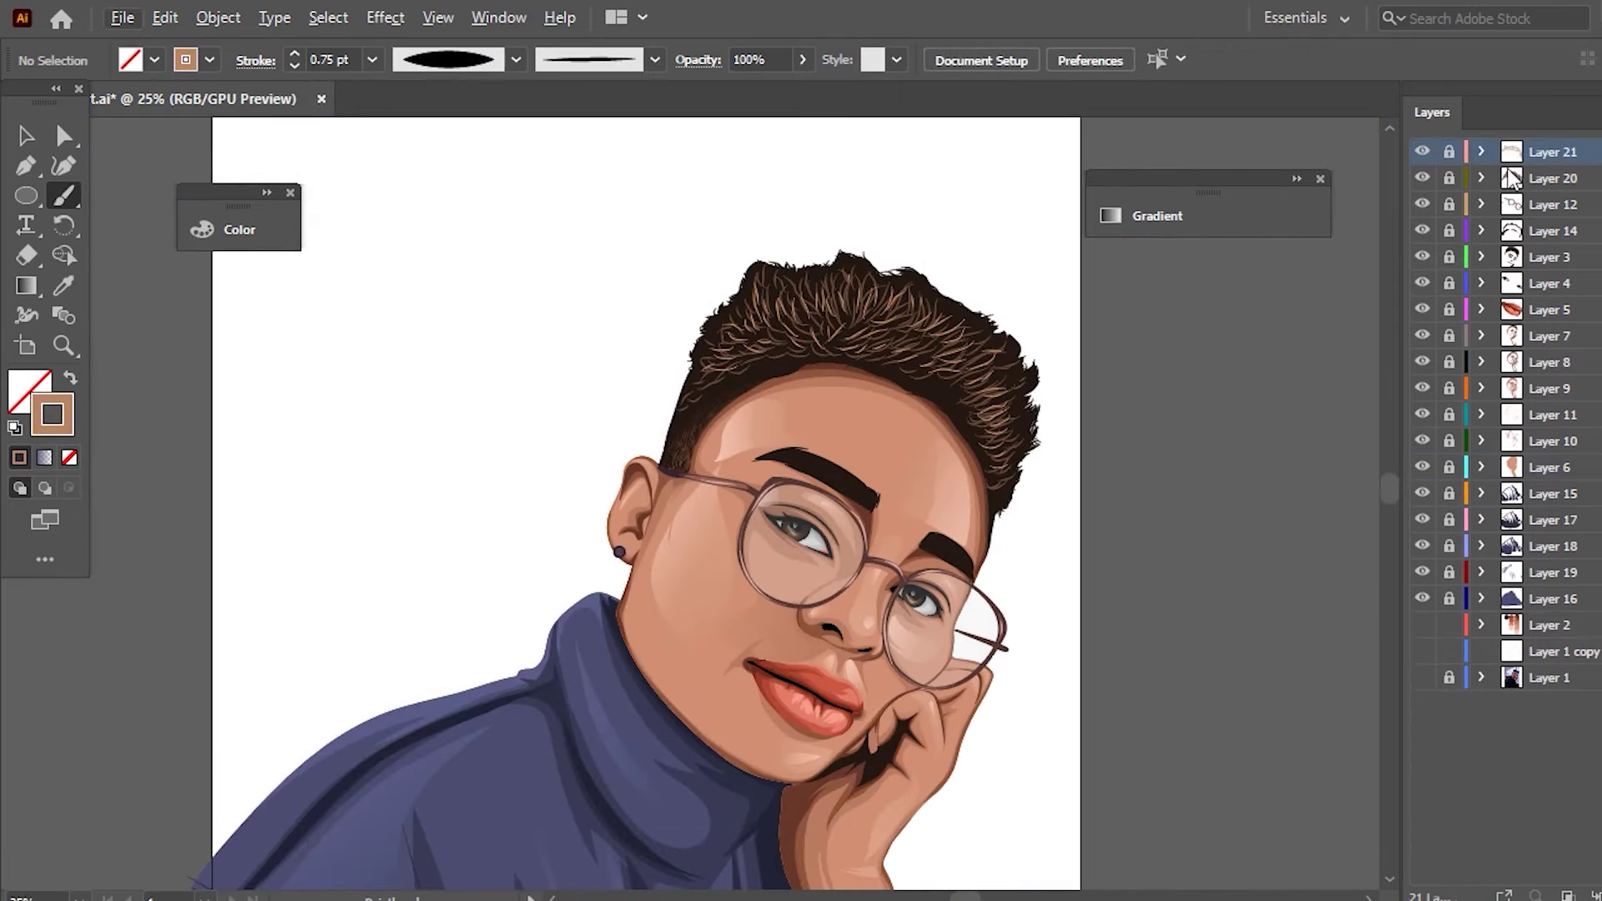
{"action": "key", "text": "ctrl+plus"}
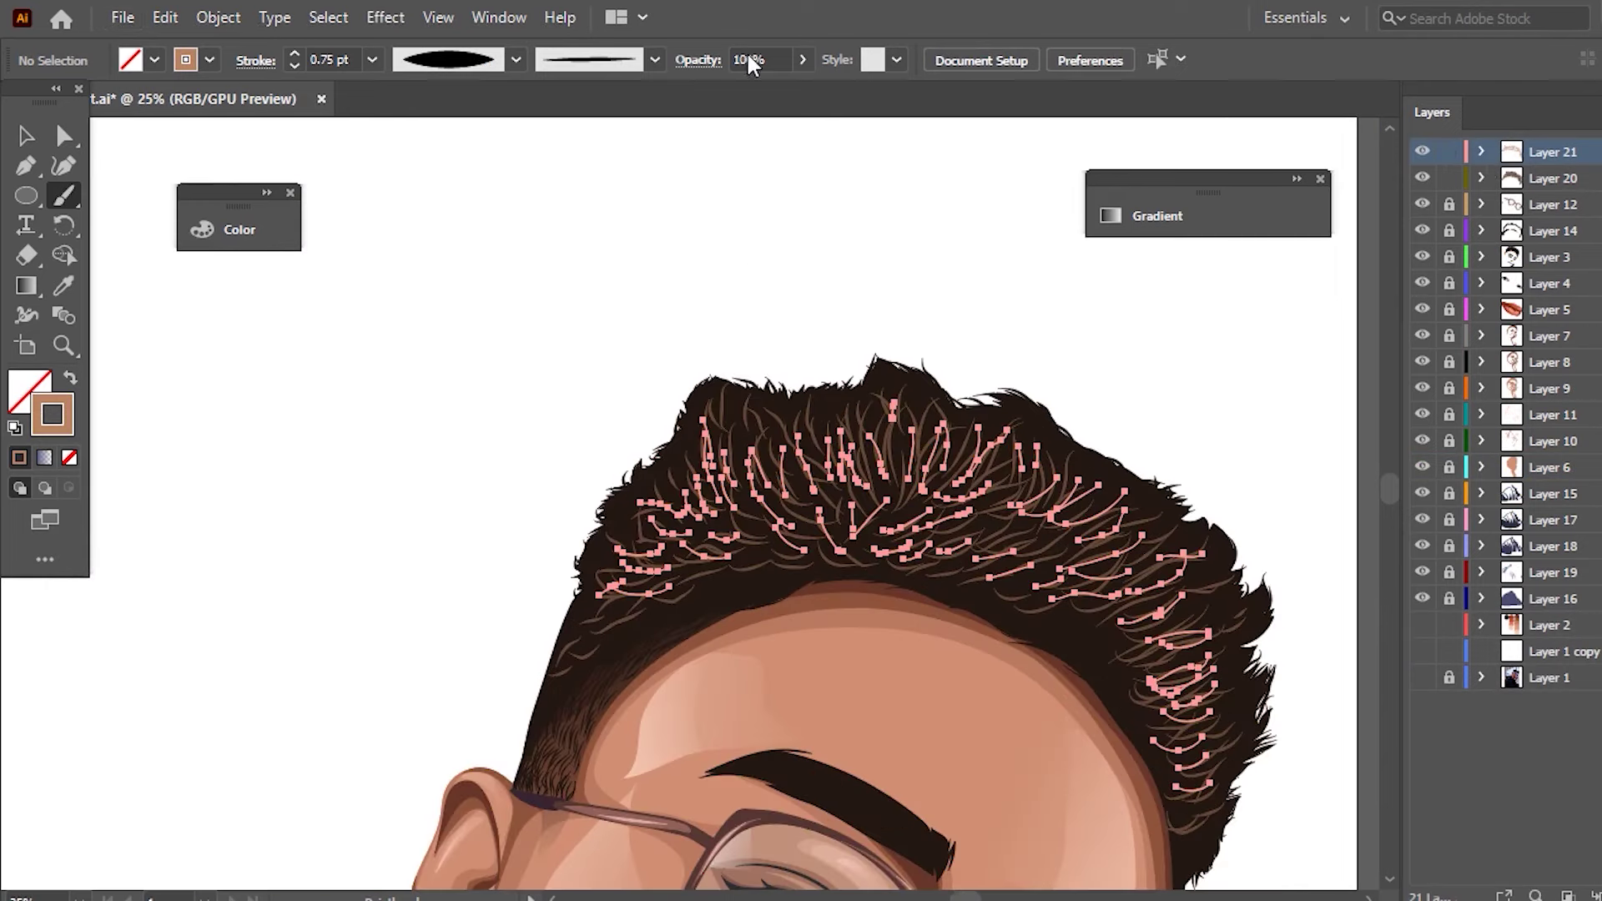
{"action": "left_click", "coordinate": [1554, 177]}
{"action": "left_click", "coordinate": [1448, 177]}
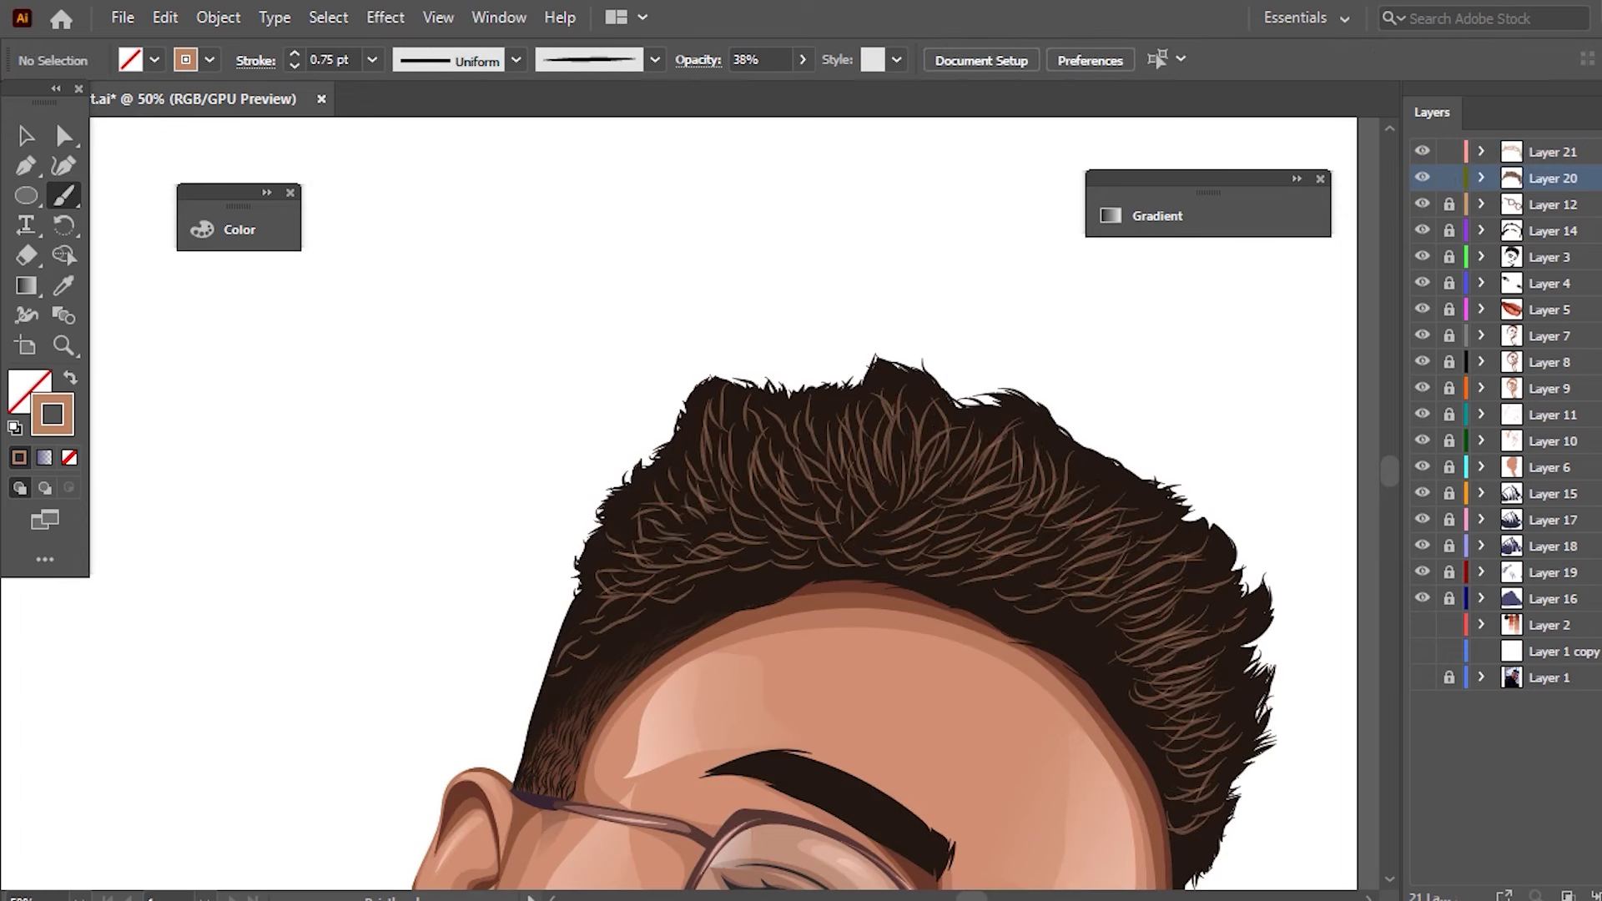
{"action": "key", "text": "ctrl+a"}
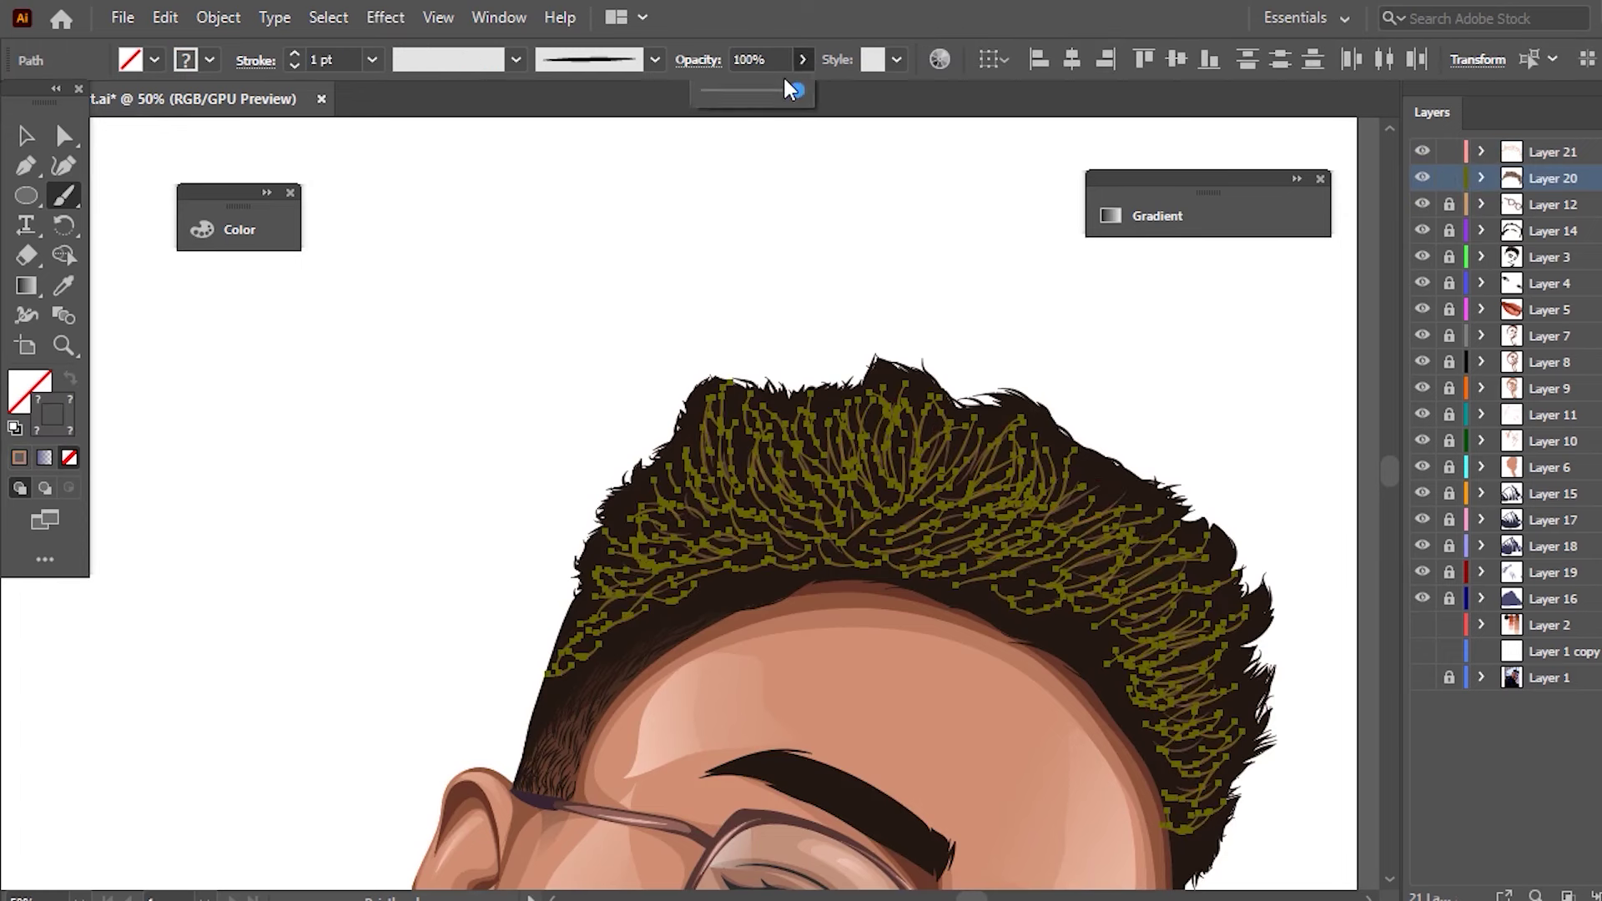
{"action": "left_click", "coordinate": [740, 91]}
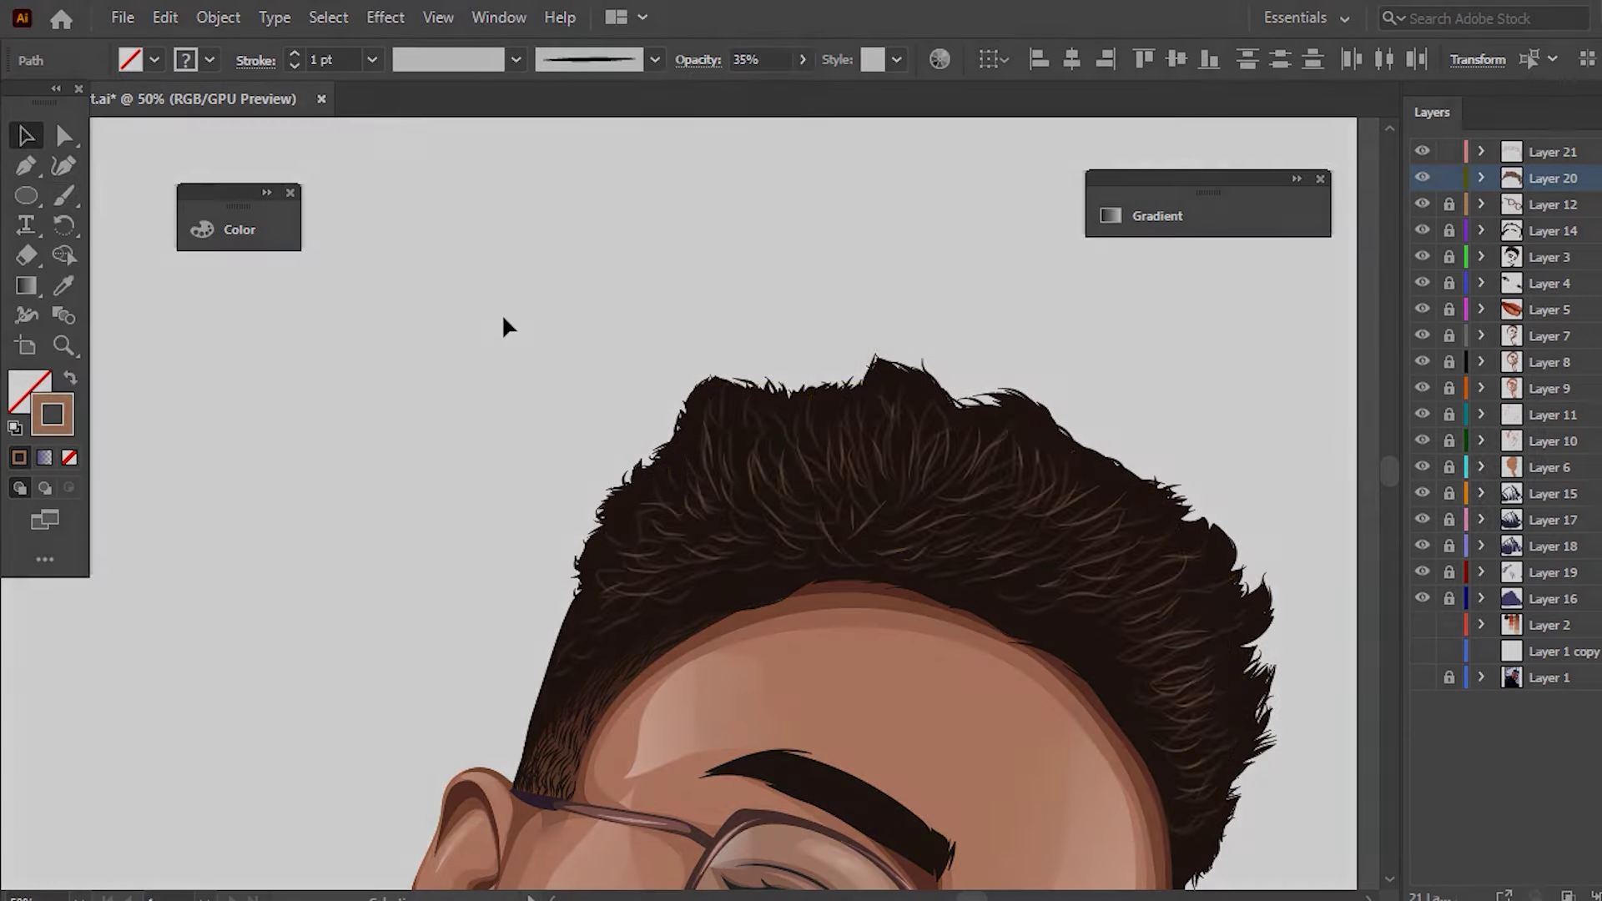